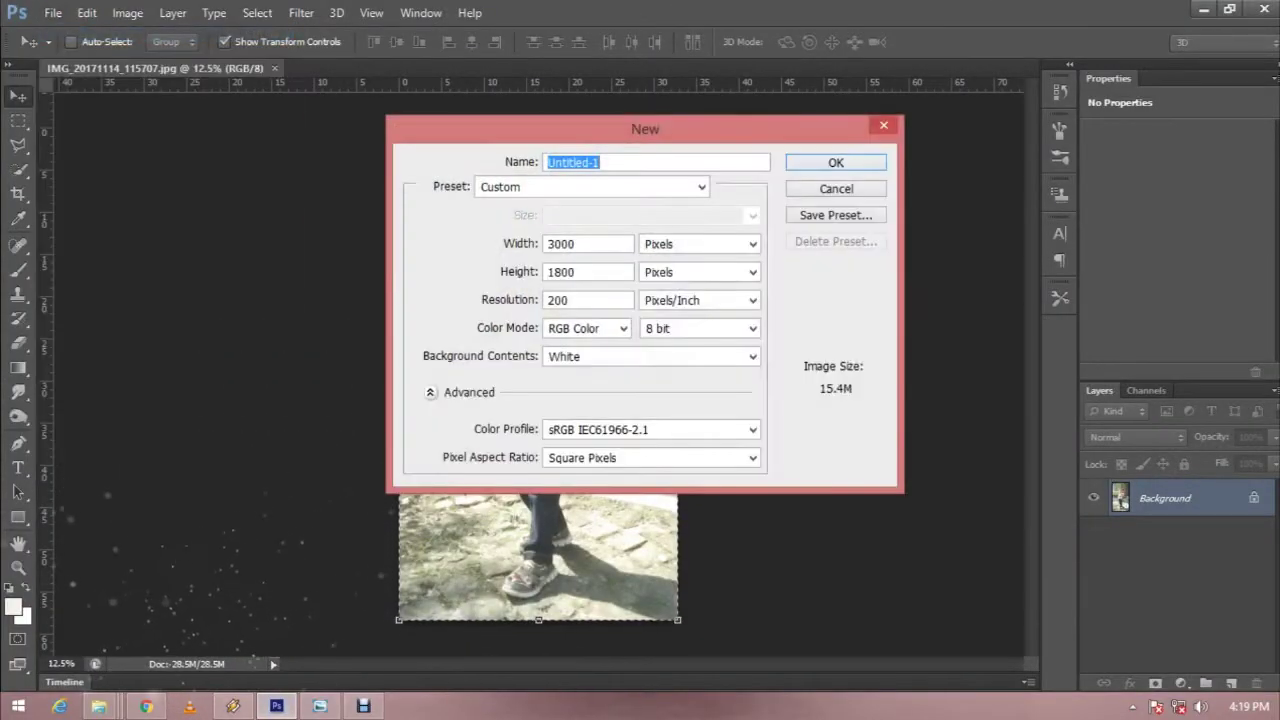
# - Create a white 3000 × 1800 px, 200 ppi RGB document and add an empty Layer 1
pyautogui.click(562, 243)
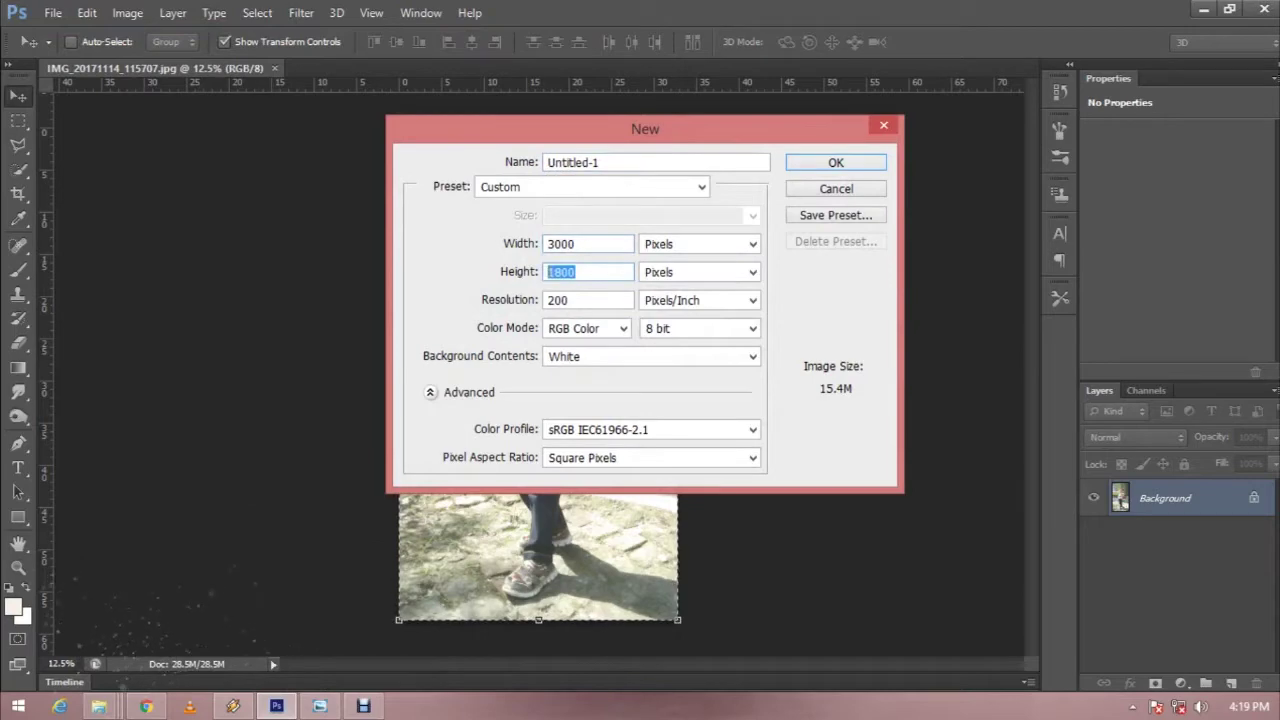
pyautogui.click(586, 328)
pyautogui.click(578, 376)
pyautogui.press('Return')
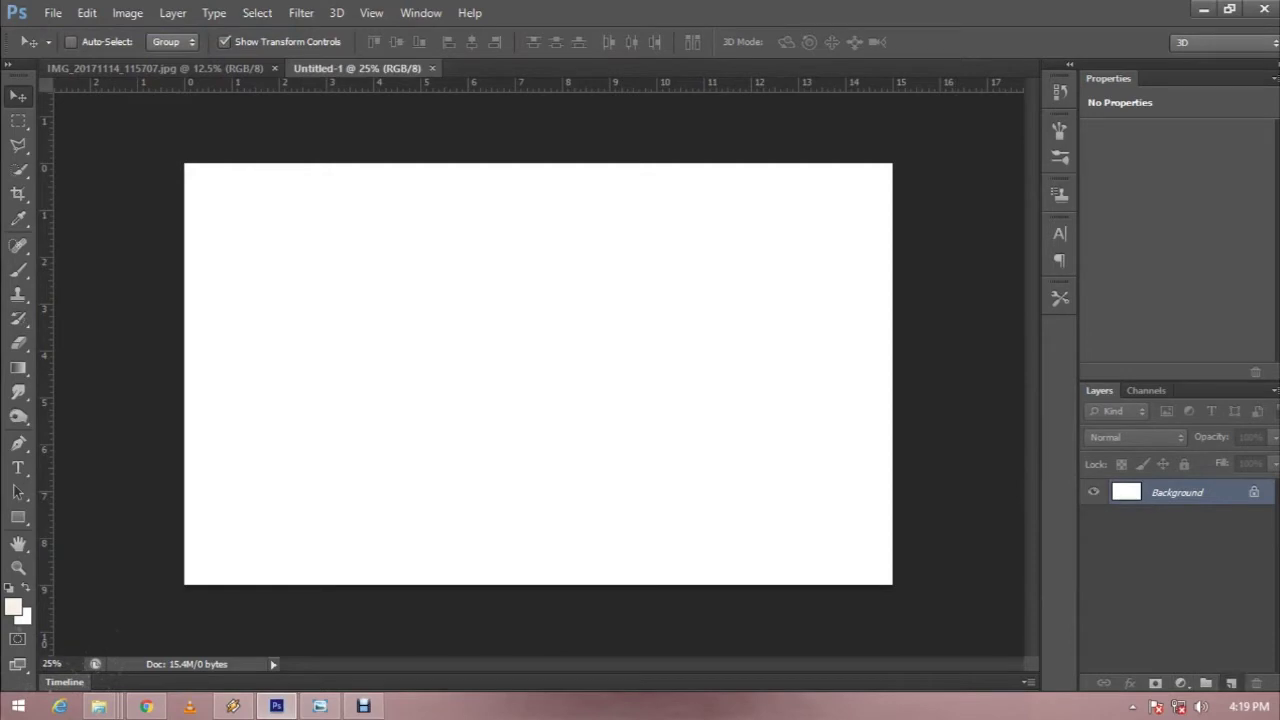
pyautogui.click(1231, 683)
pyautogui.click(18, 517)
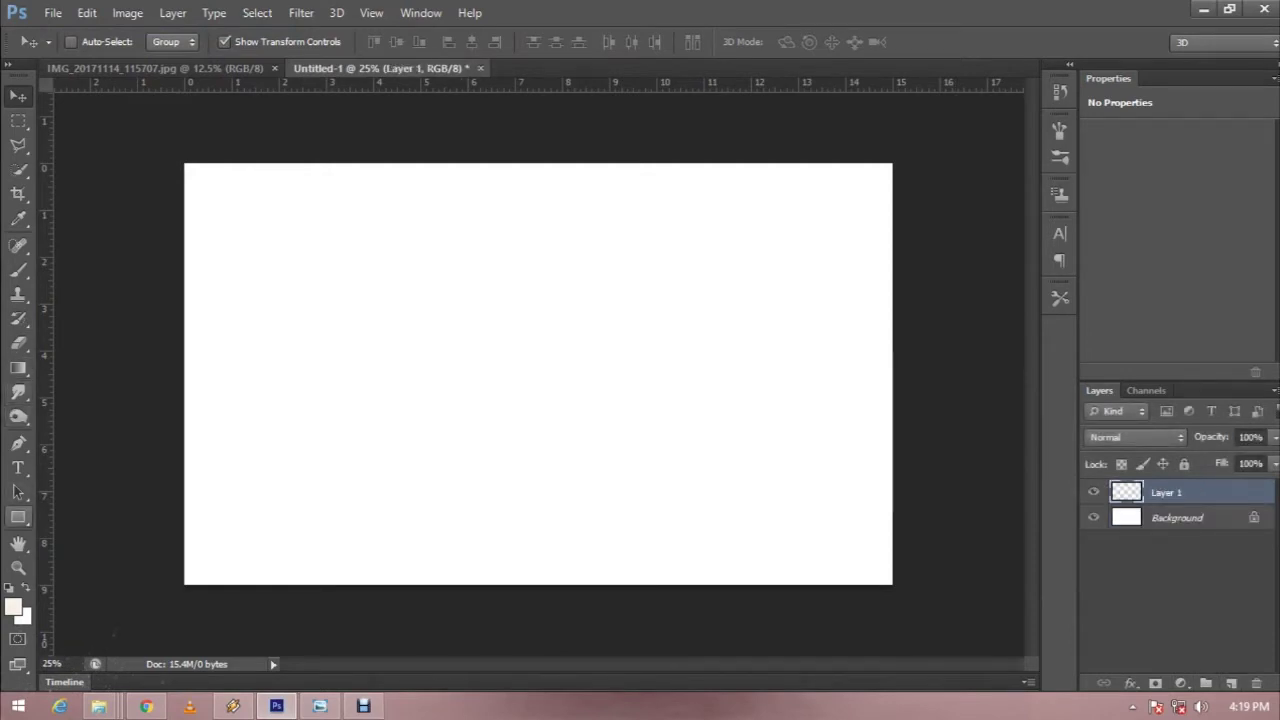
# - Fill Layer 1 with pale peach #ffd7aa using the Paint Bucket
pyautogui.click(18, 367)
pyautogui.click(100, 383)
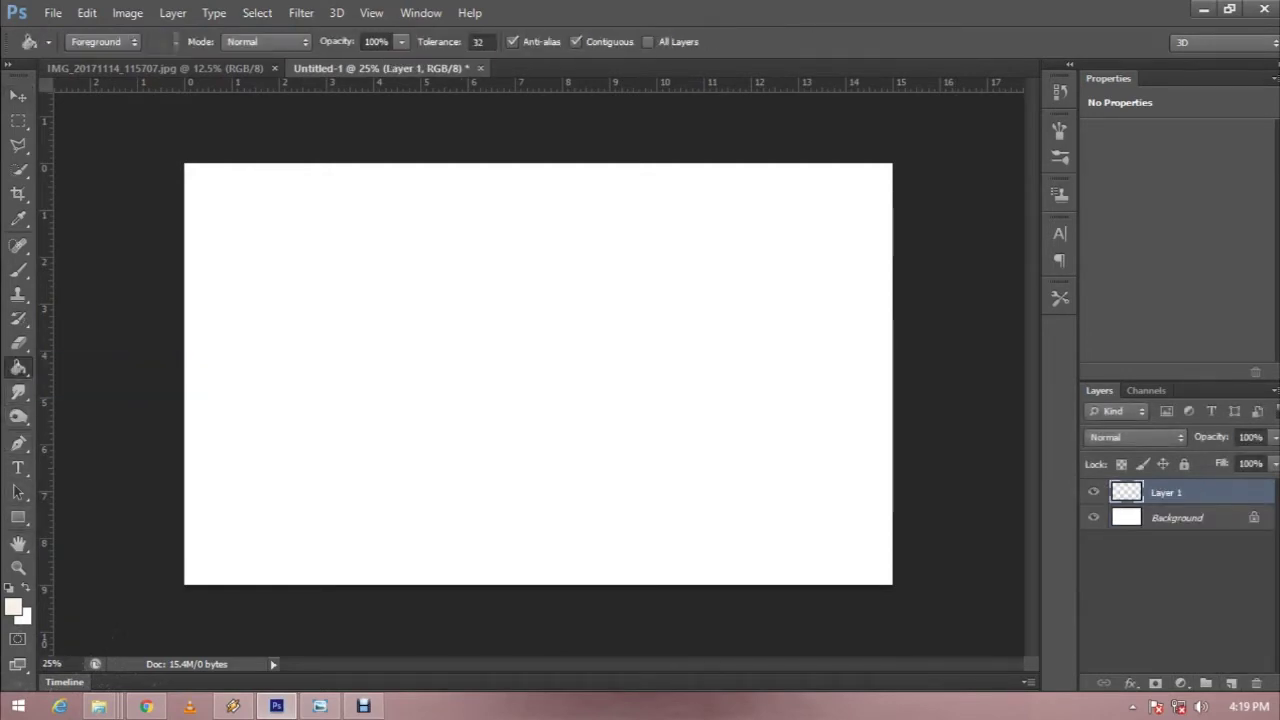
pyautogui.click(13, 605)
pyautogui.moveTo(808, 329); pyautogui.dragTo(839, 202)
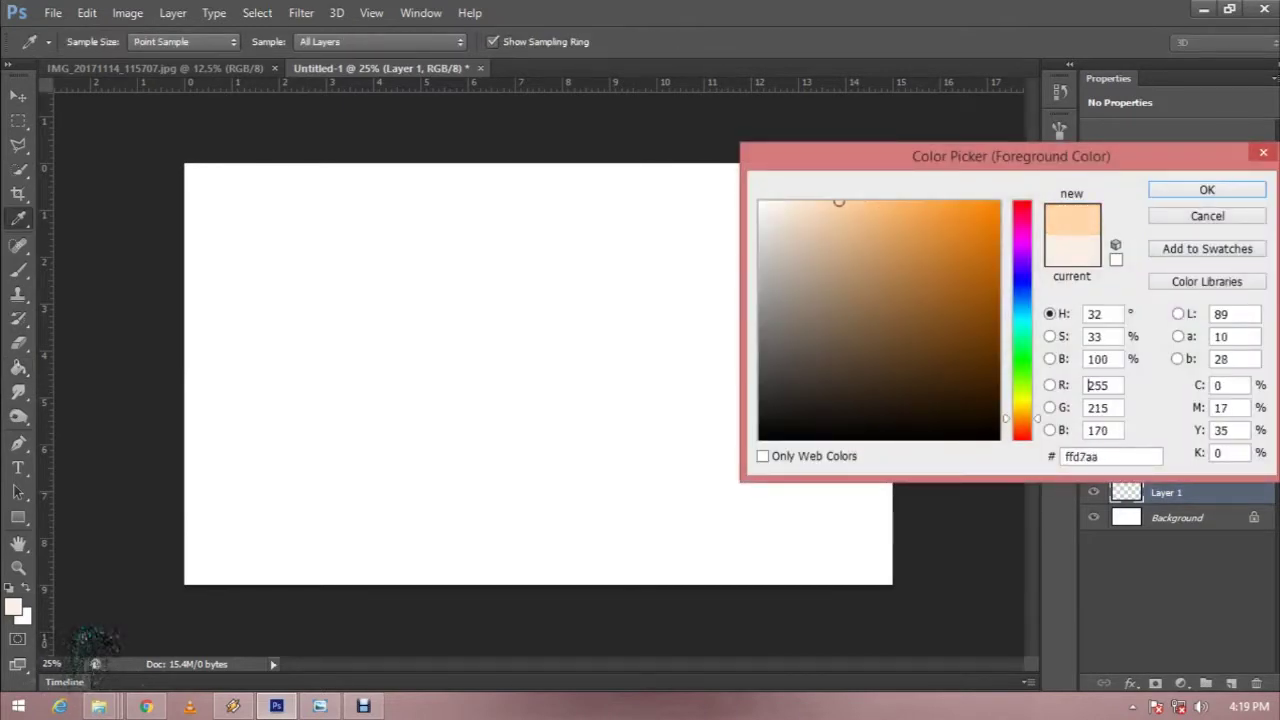
pyautogui.press('Return')
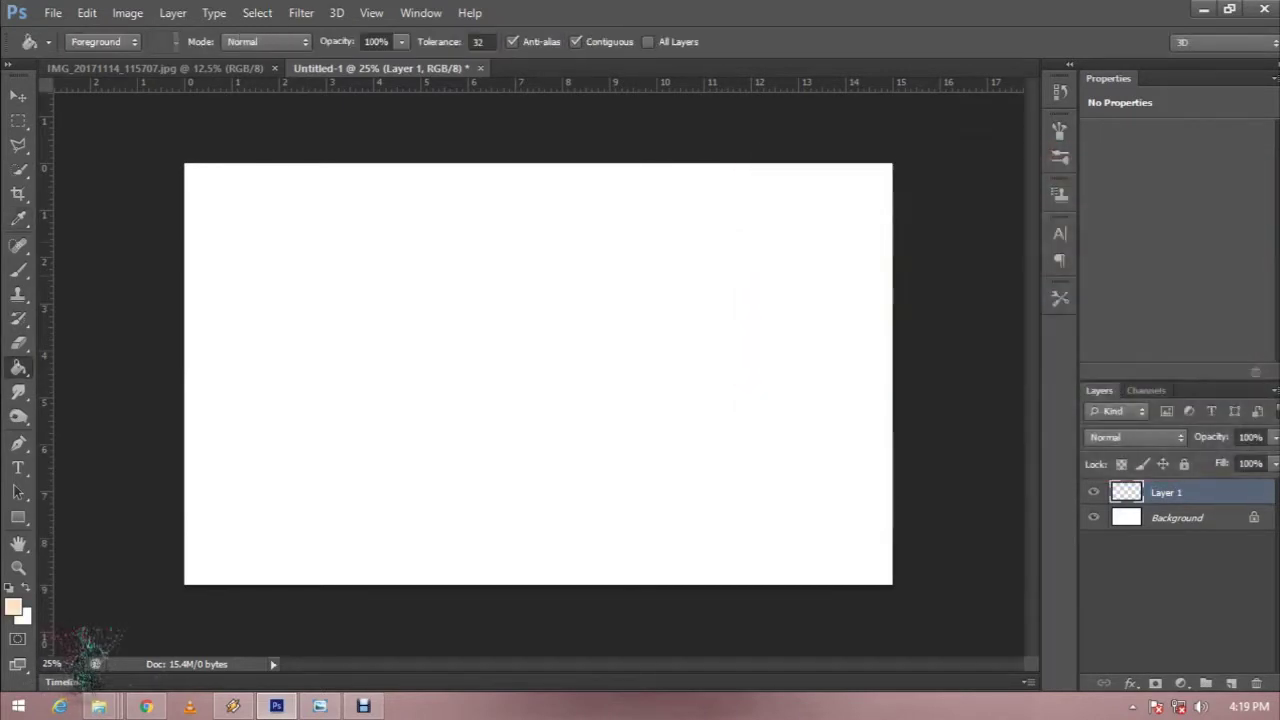
pyautogui.click(538, 374)
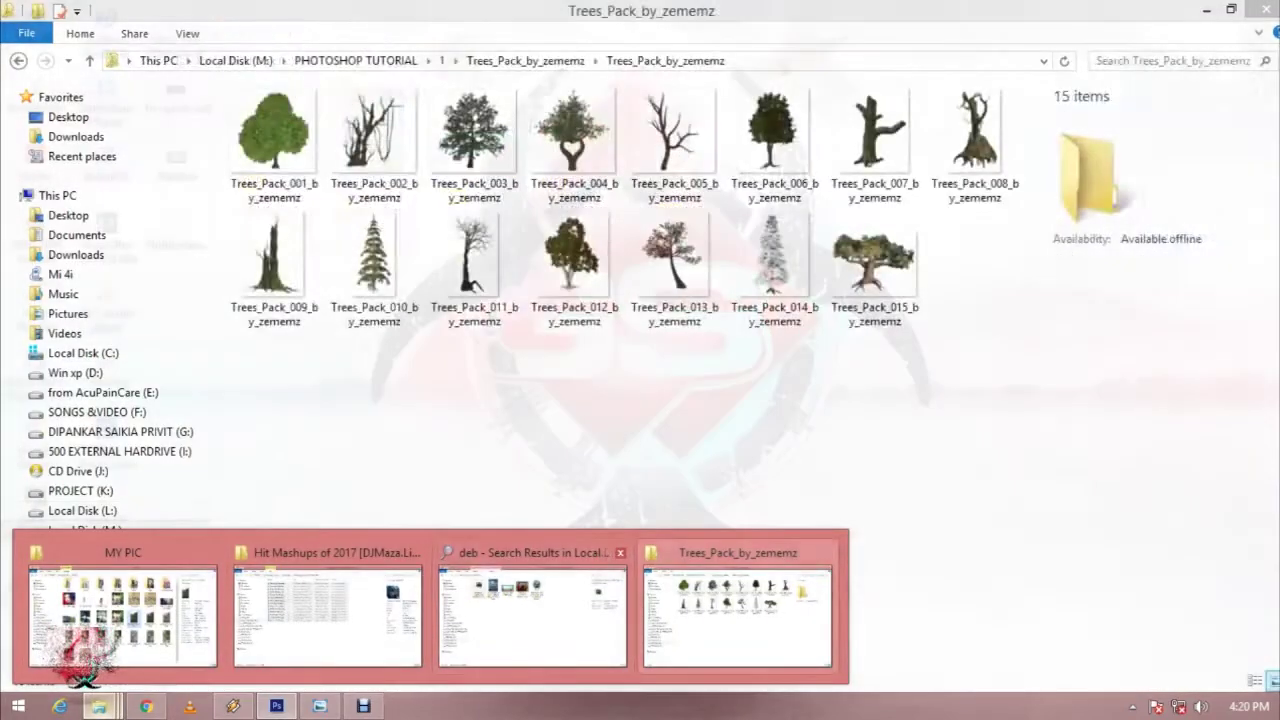
# - Close the extra Explorer windows and select the half-burned-prairie photo in the Trees_Pack folder
pyautogui.click(620, 552)
pyautogui.click(415, 552)
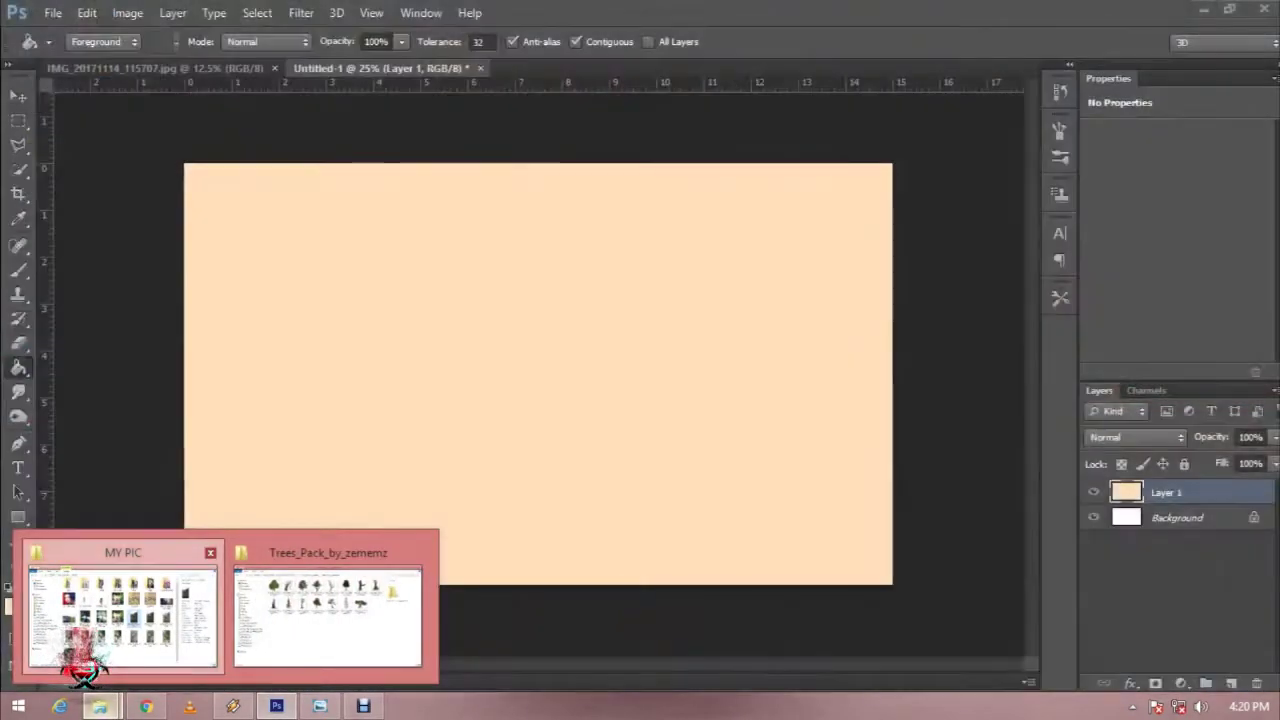
pyautogui.click(207, 552)
pyautogui.click(120, 610)
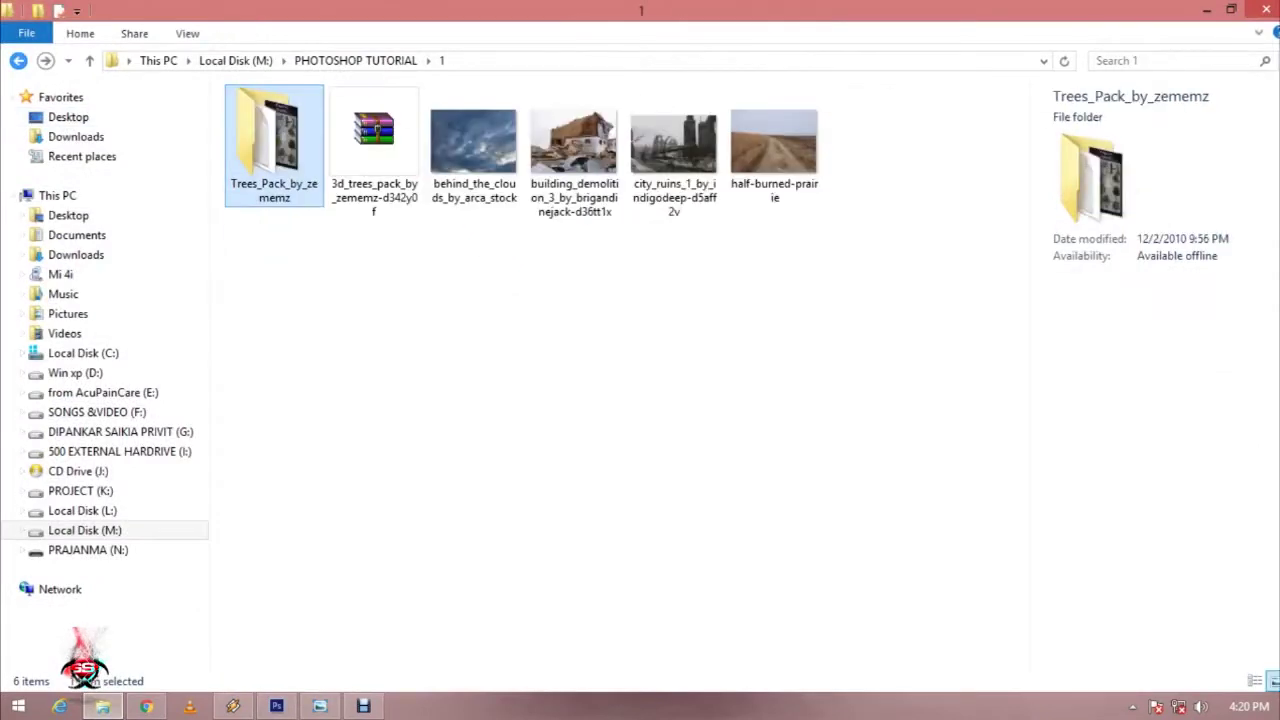
pyautogui.click(775, 150)
# - Open half-burned-prairie, select all, and drag it into the peach Untitled-1 document
pyautogui.rightClick(779, 158)
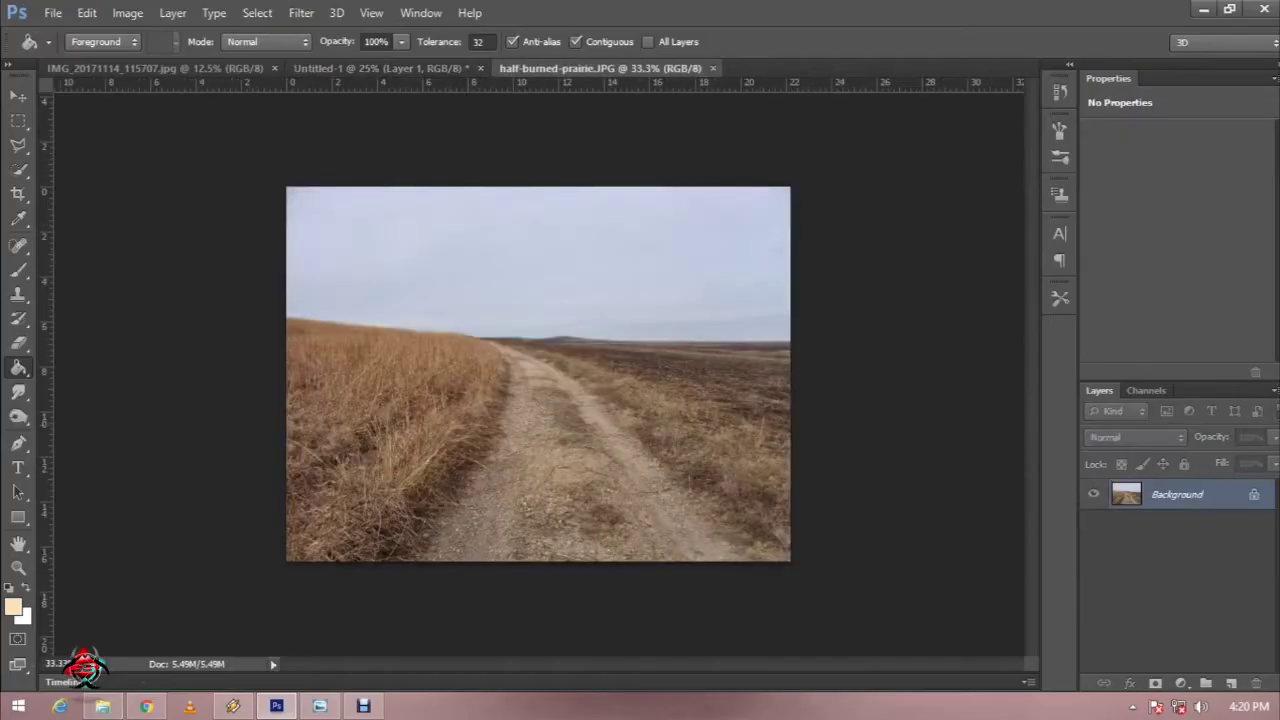
pyautogui.hotkey('ctrl', 'a')
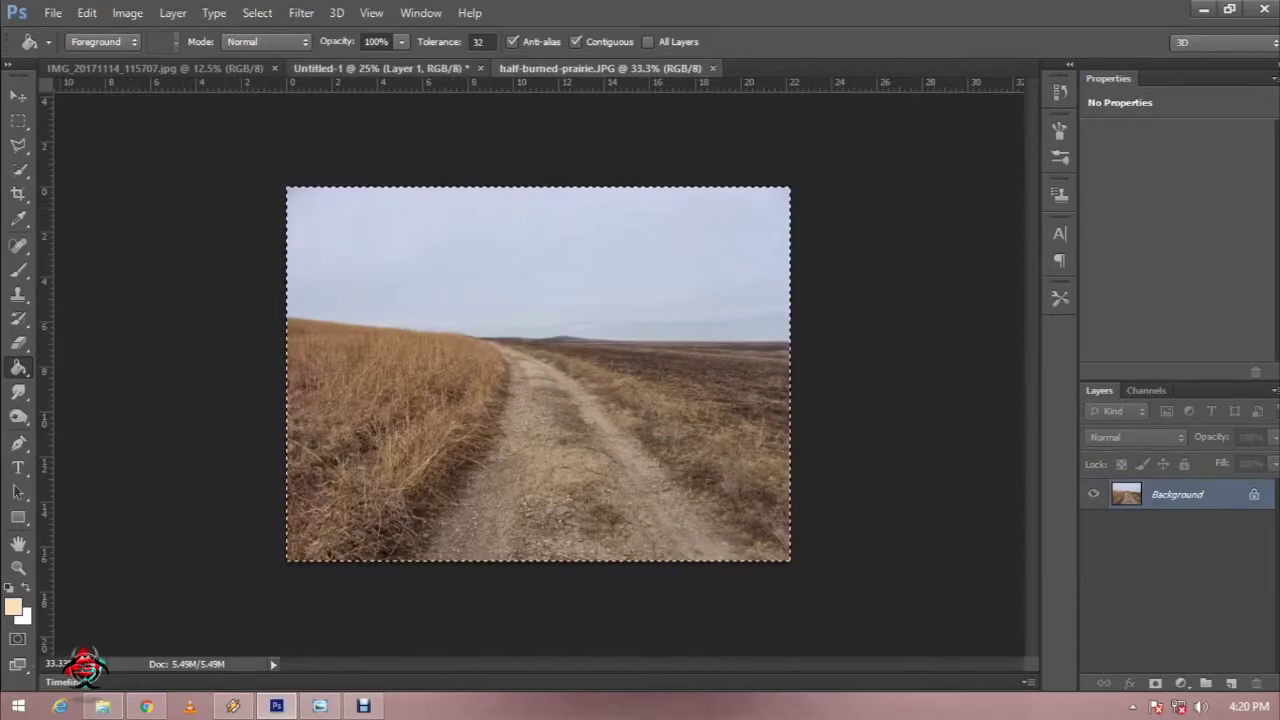
pyautogui.click(380, 68)
pyautogui.click(600, 68)
pyautogui.press('v')
pyautogui.moveTo(450, 240)
pyautogui.mouseDown()
pyautogui.moveTo(440, 55)
pyautogui.moveTo(378, 282)
pyautogui.moveTo(326, 261)
pyautogui.mouseUp()
# - Scale the prairie to span the canvas width below a peach top band, and add a mask
pyautogui.moveTo(561, 503); pyautogui.dragTo(890, 655)
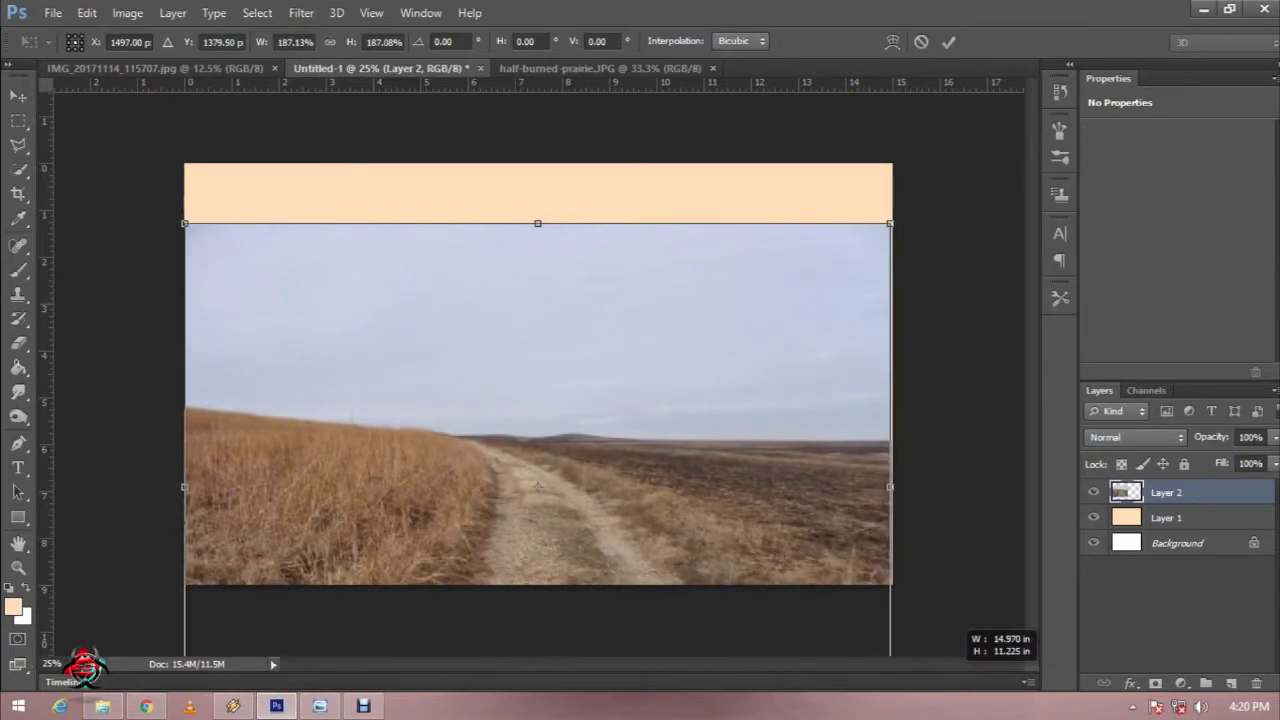
pyautogui.press('Escape')
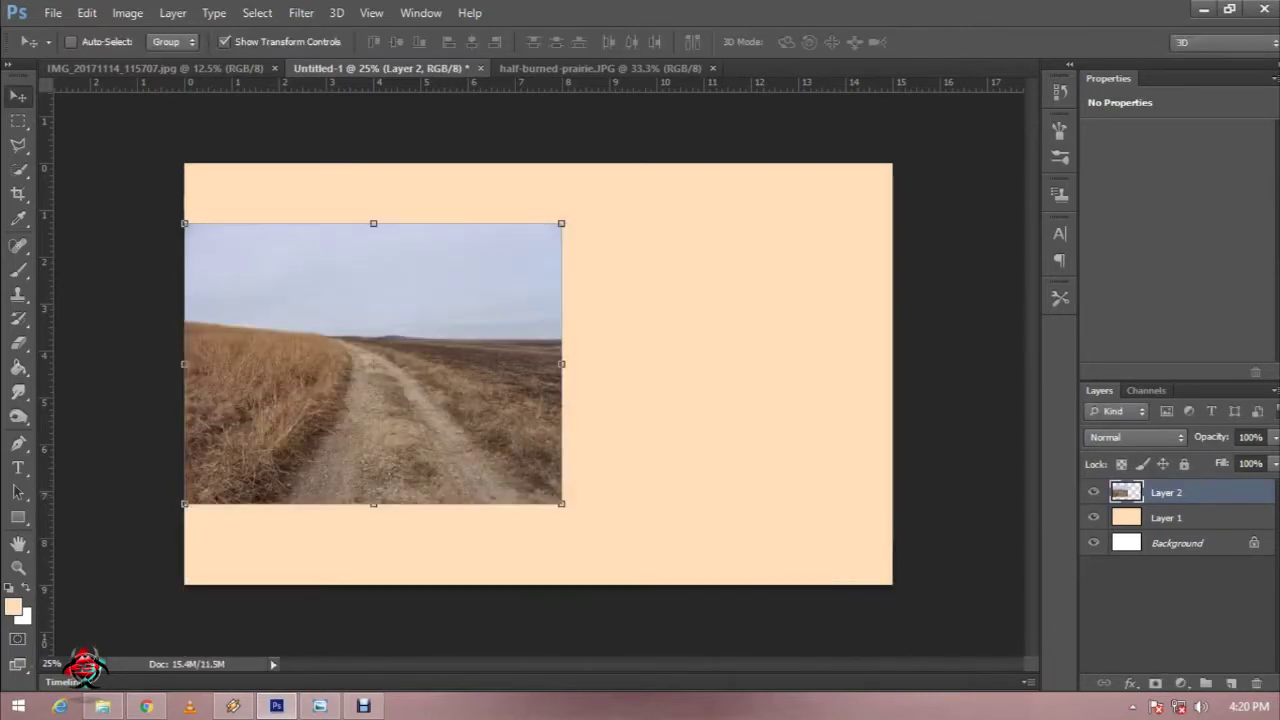
pyautogui.moveTo(561, 503); pyautogui.dragTo(669, 583)
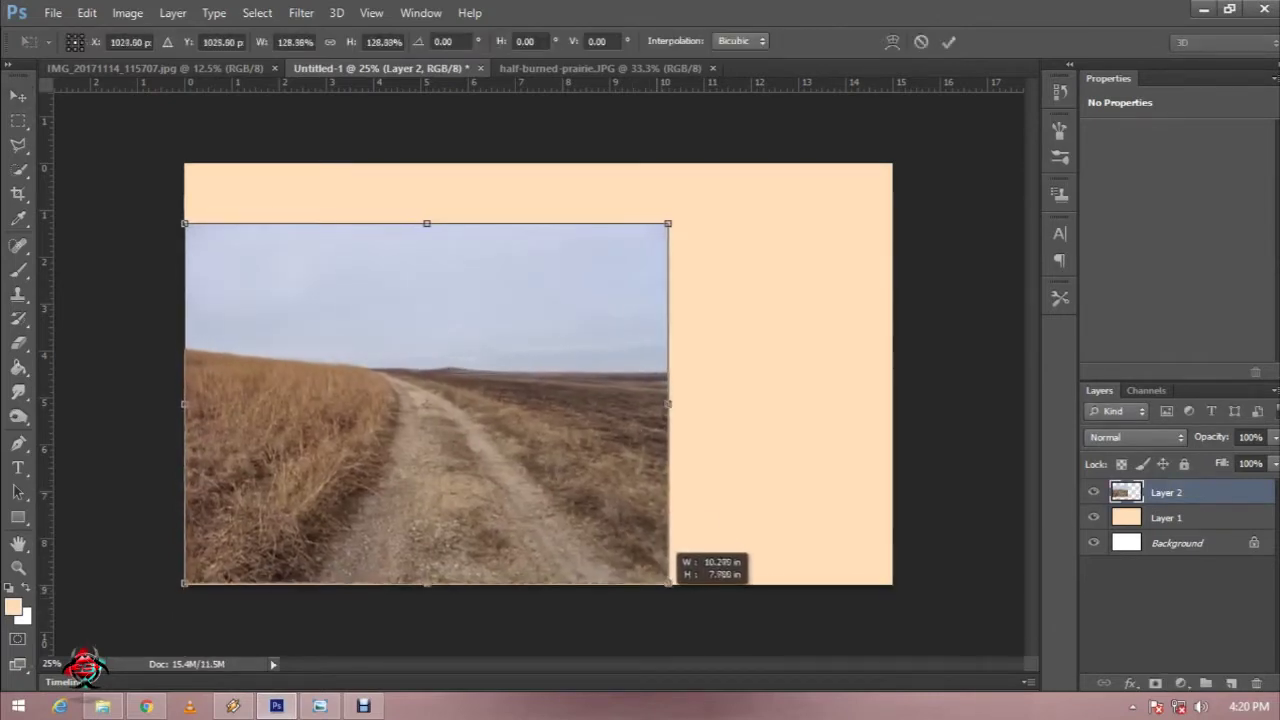
pyautogui.moveTo(669, 583); pyautogui.dragTo(885, 672)
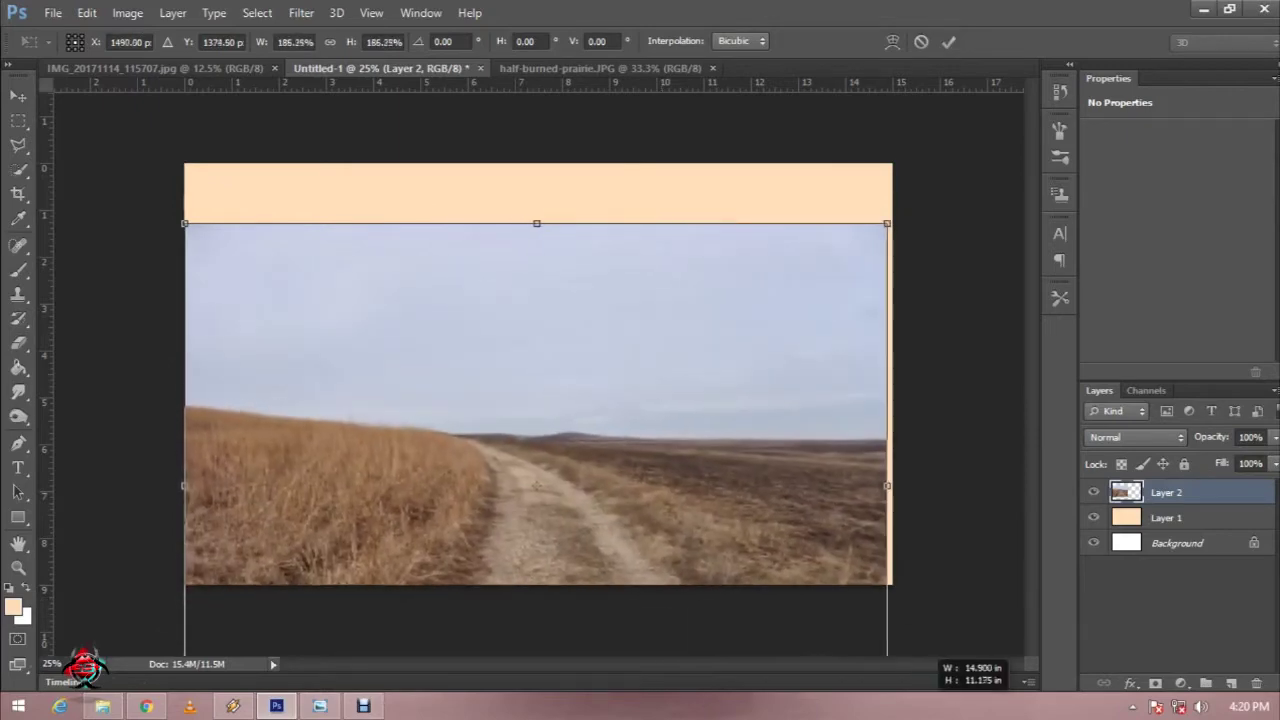
pyautogui.moveTo(860, 525)
pyautogui.mouseDown()
pyautogui.moveTo(862, 442)
pyautogui.moveTo(882, 443)
pyautogui.mouseUp()
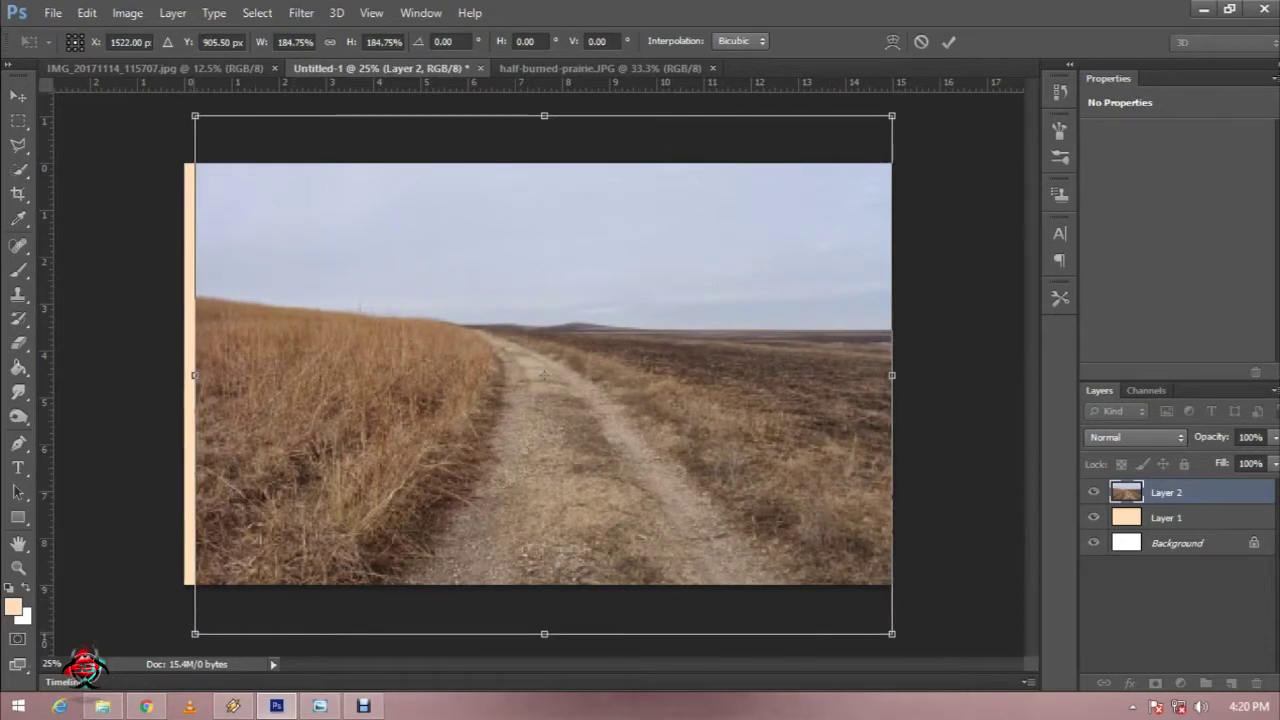
pyautogui.moveTo(195, 633); pyautogui.dragTo(179, 646)
pyautogui.moveTo(536, 116); pyautogui.dragTo(536, 282)
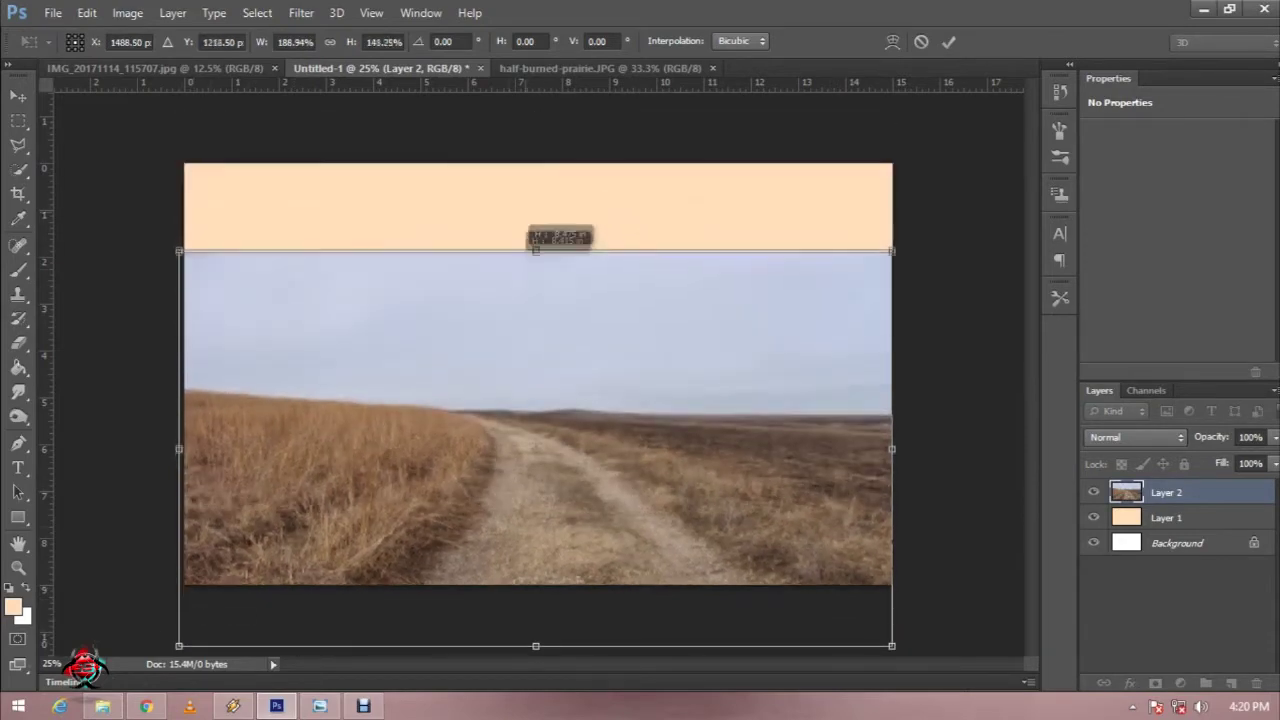
pyautogui.press('Return')
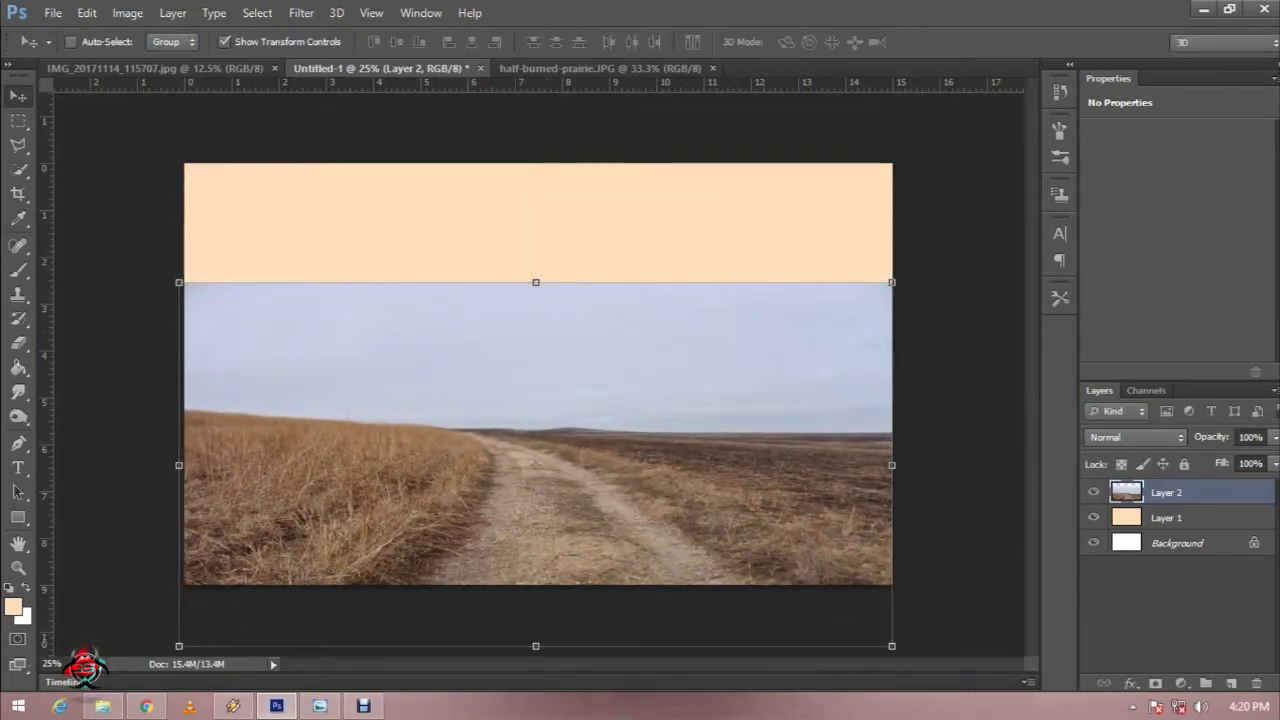
pyautogui.click(1155, 683)
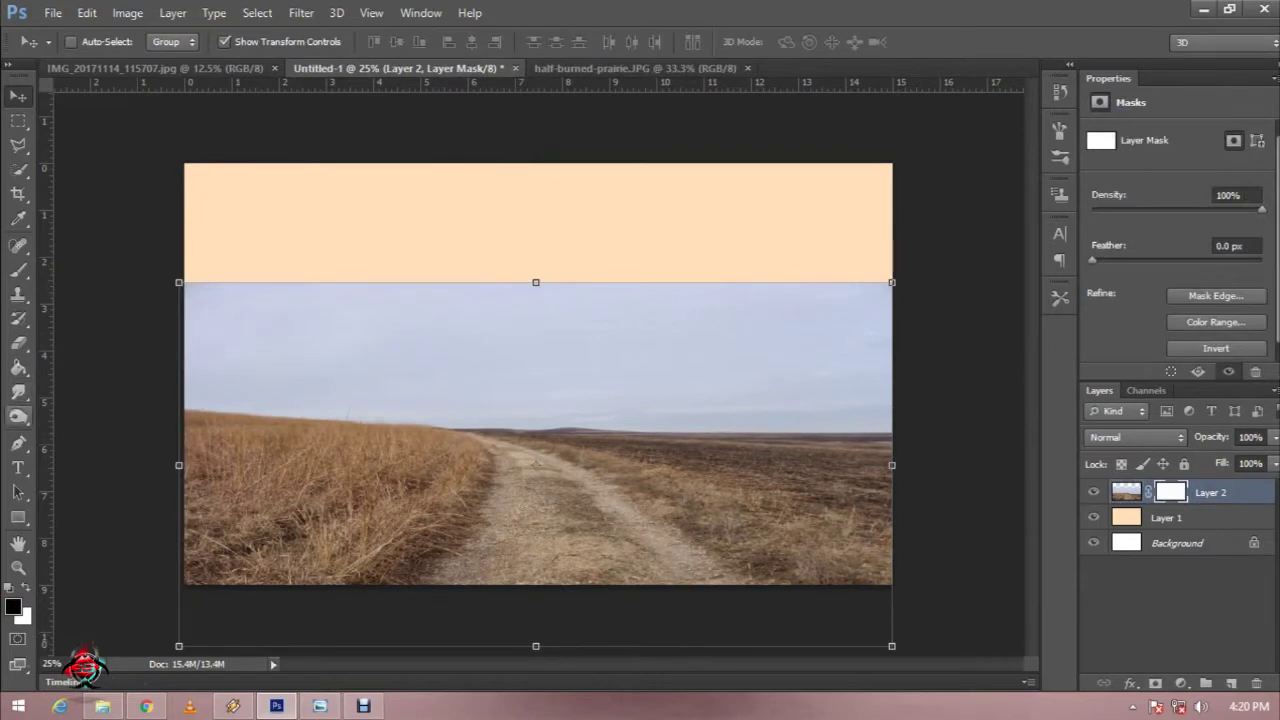
# - Draw a black-to-white gradient on the prairie mask so the sky fades into peach near the horizon
pyautogui.moveTo(18, 367); pyautogui.dragTo(90, 366)
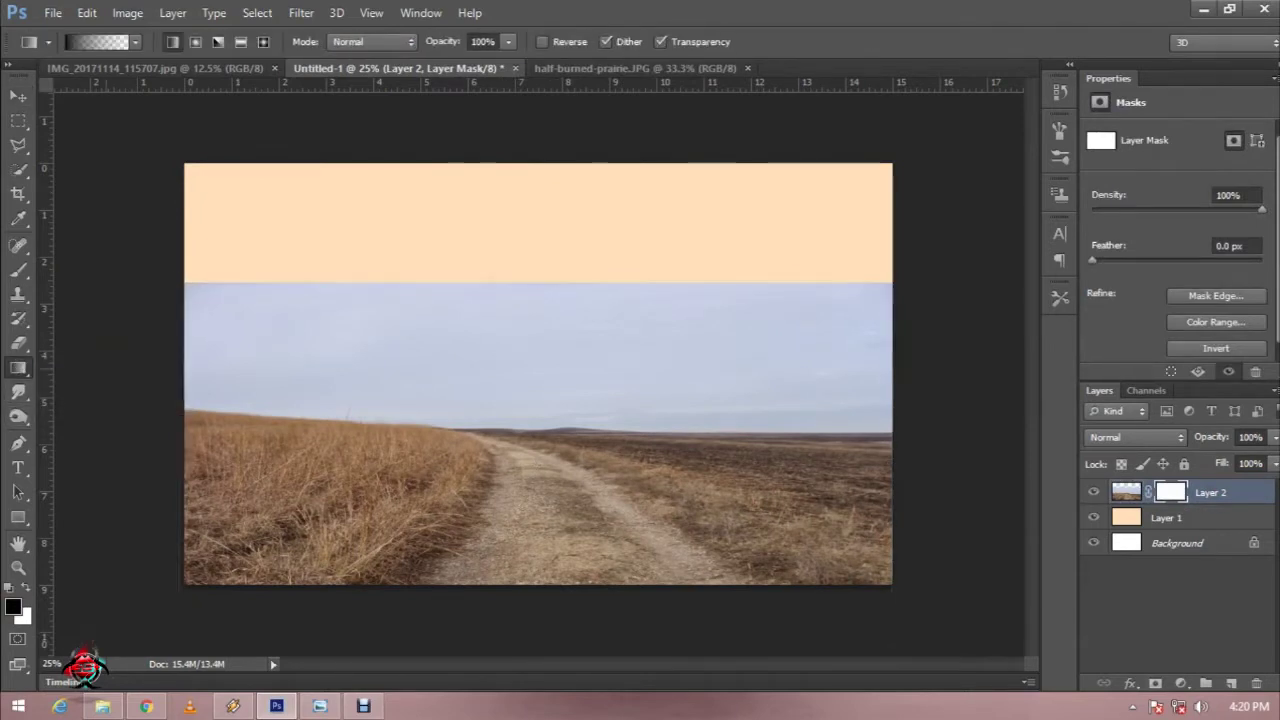
pyautogui.moveTo(513, 435); pyautogui.dragTo(526, 220)
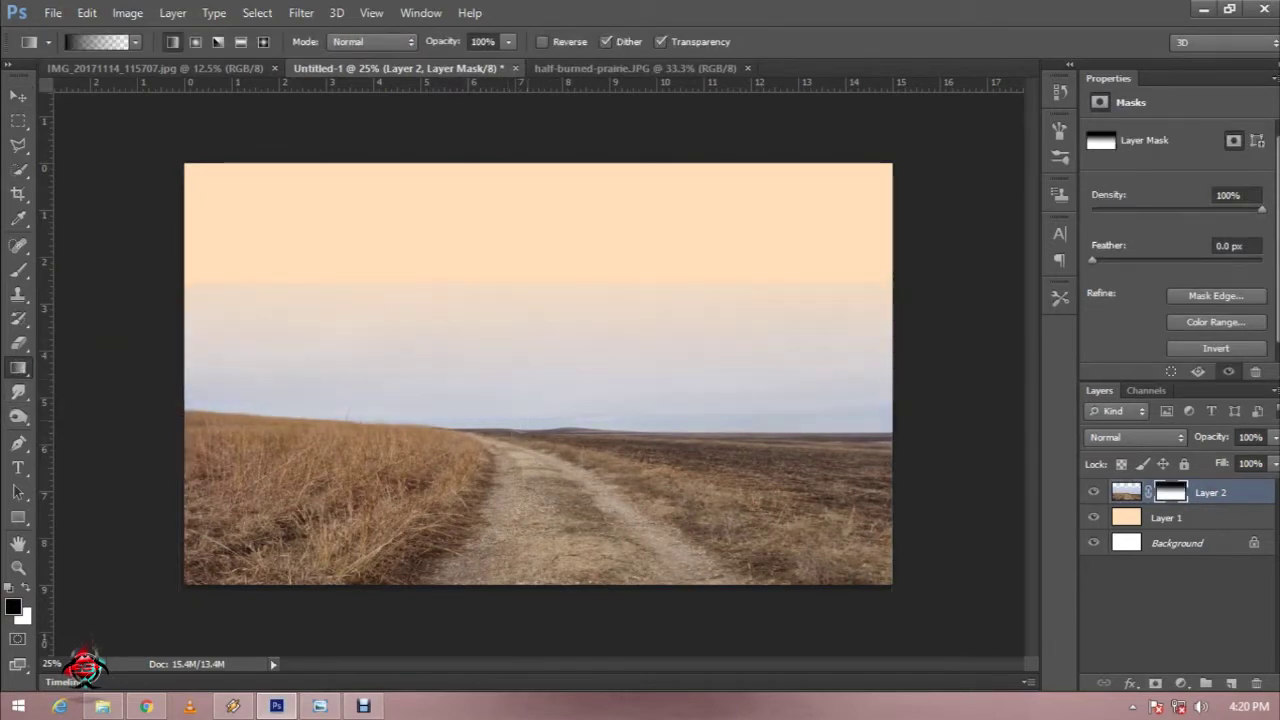
pyautogui.moveTo(540, 431); pyautogui.dragTo(532, 300)
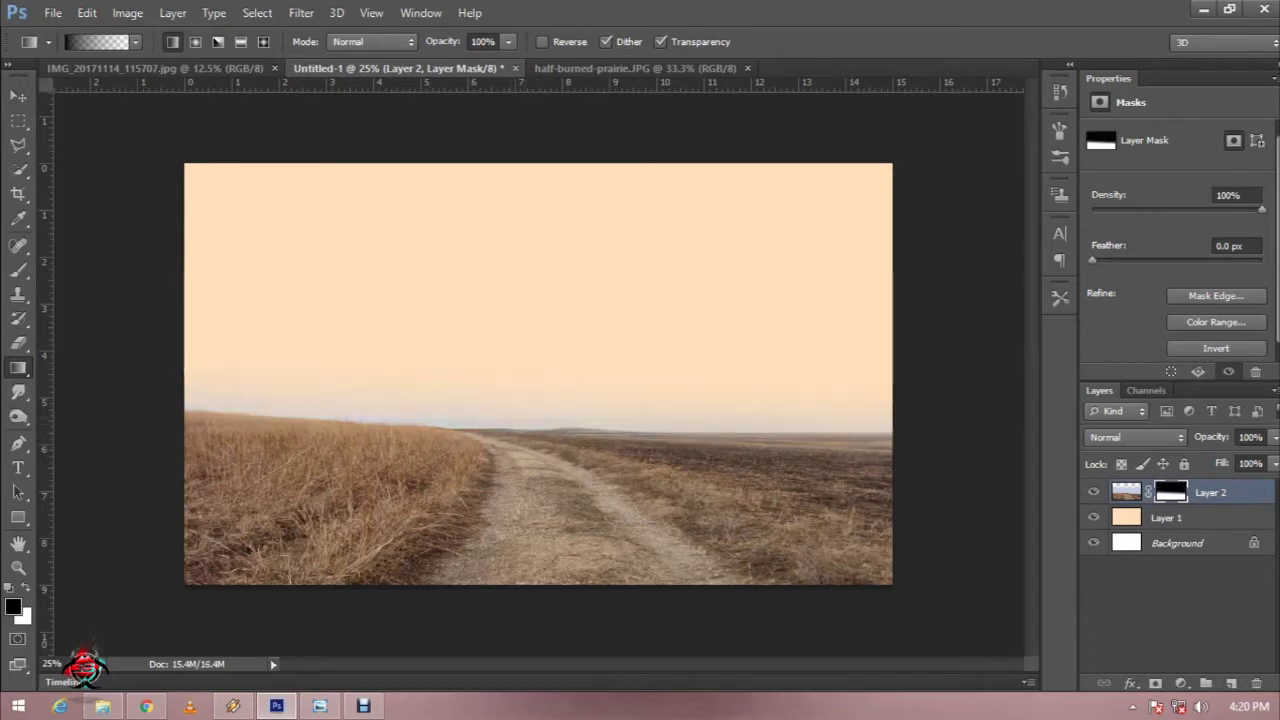
pyautogui.moveTo(434, 357); pyautogui.dragTo(434, 357)
pyautogui.moveTo(520, 432); pyautogui.dragTo(520, 386)
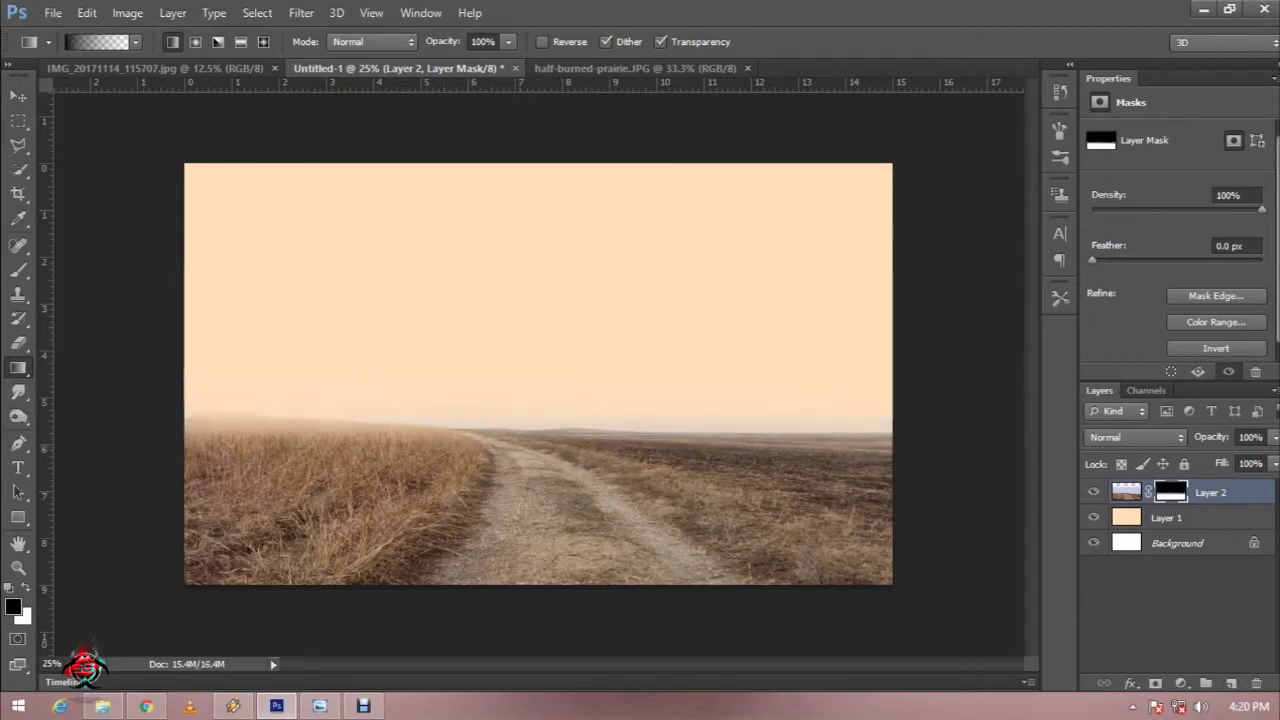
pyautogui.click(102, 706)
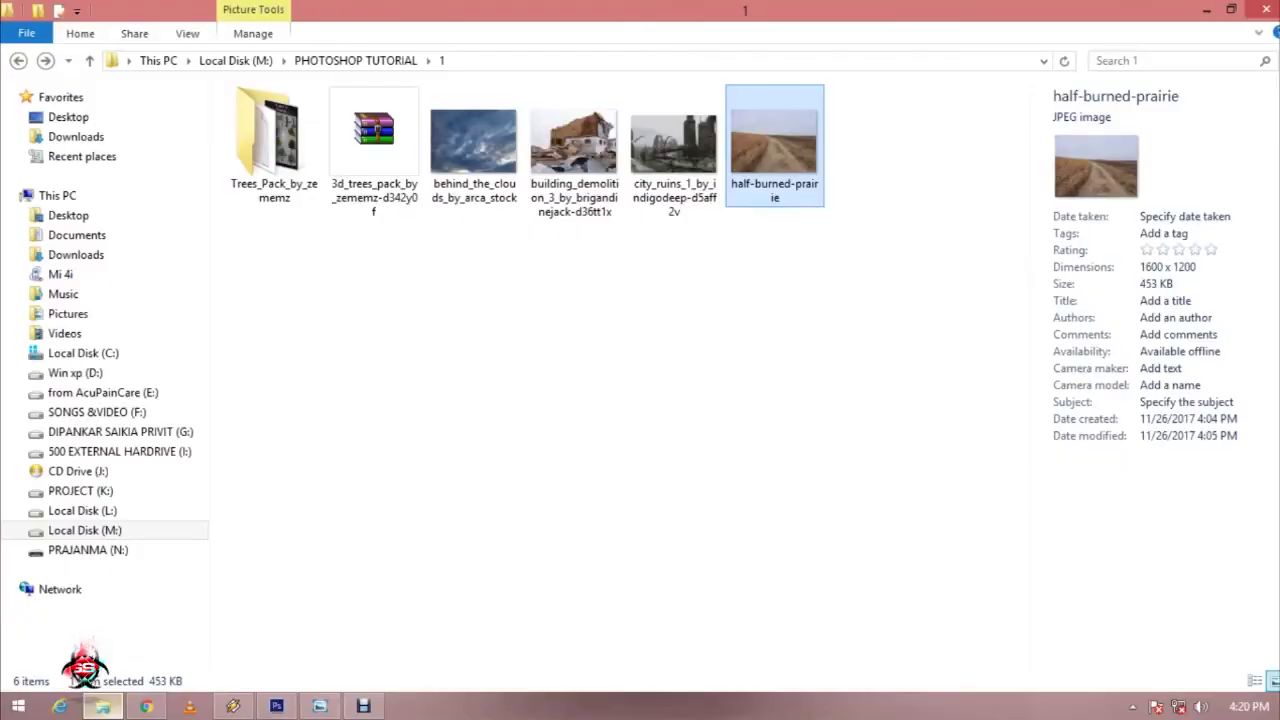
# - Open behind_the_clouds in Photoshop and drag it into the composite document
pyautogui.rightClick(490, 153)
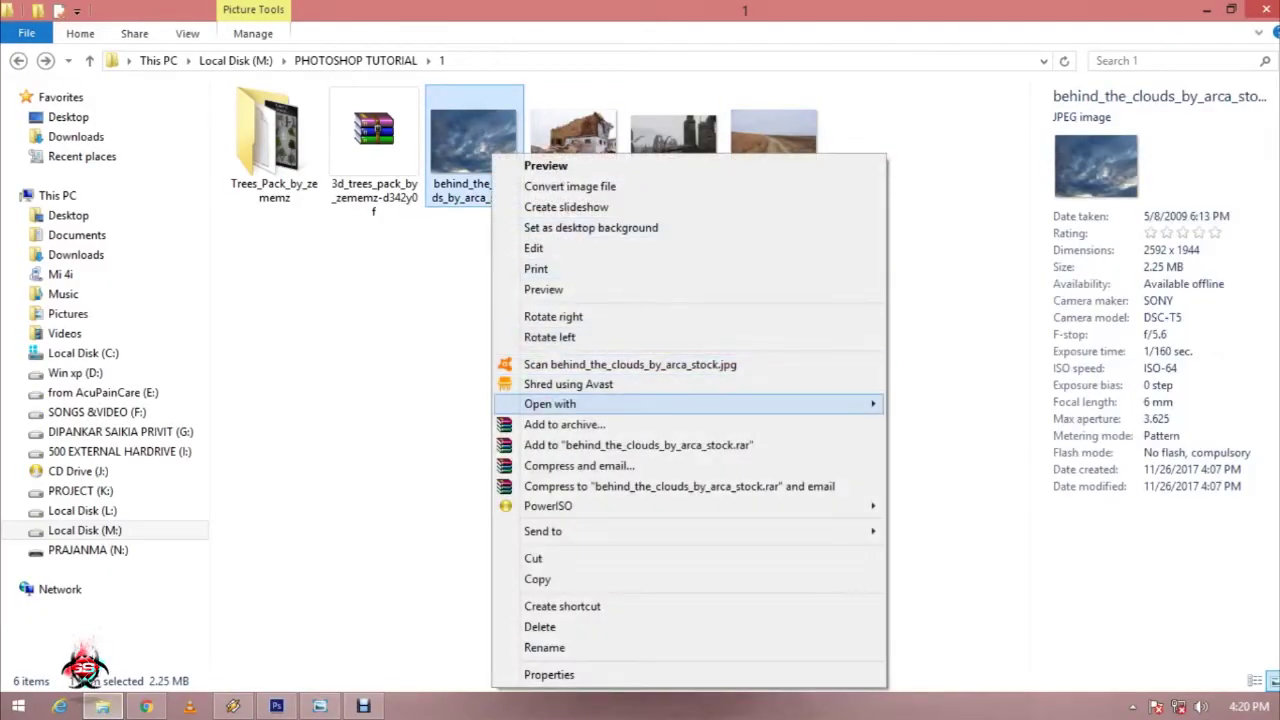
pyautogui.click(968, 424)
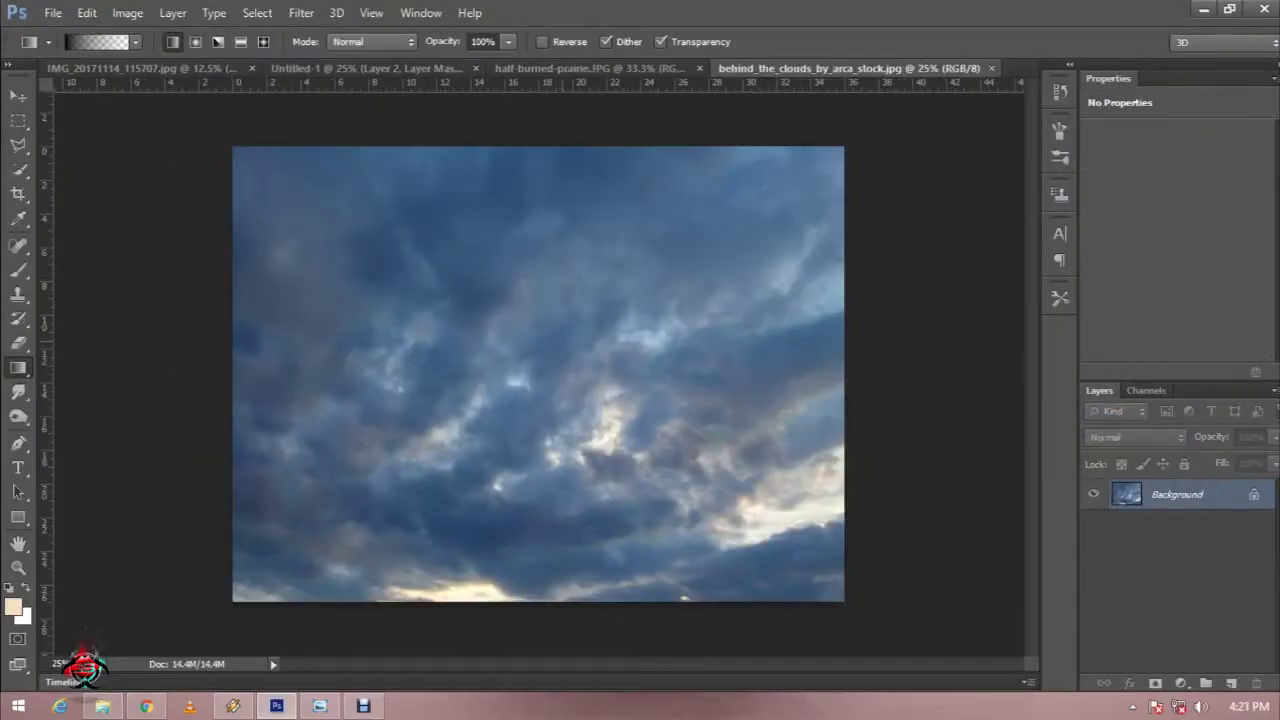
pyautogui.press('v')
pyautogui.moveTo(537, 373); pyautogui.dragTo(535, 464)
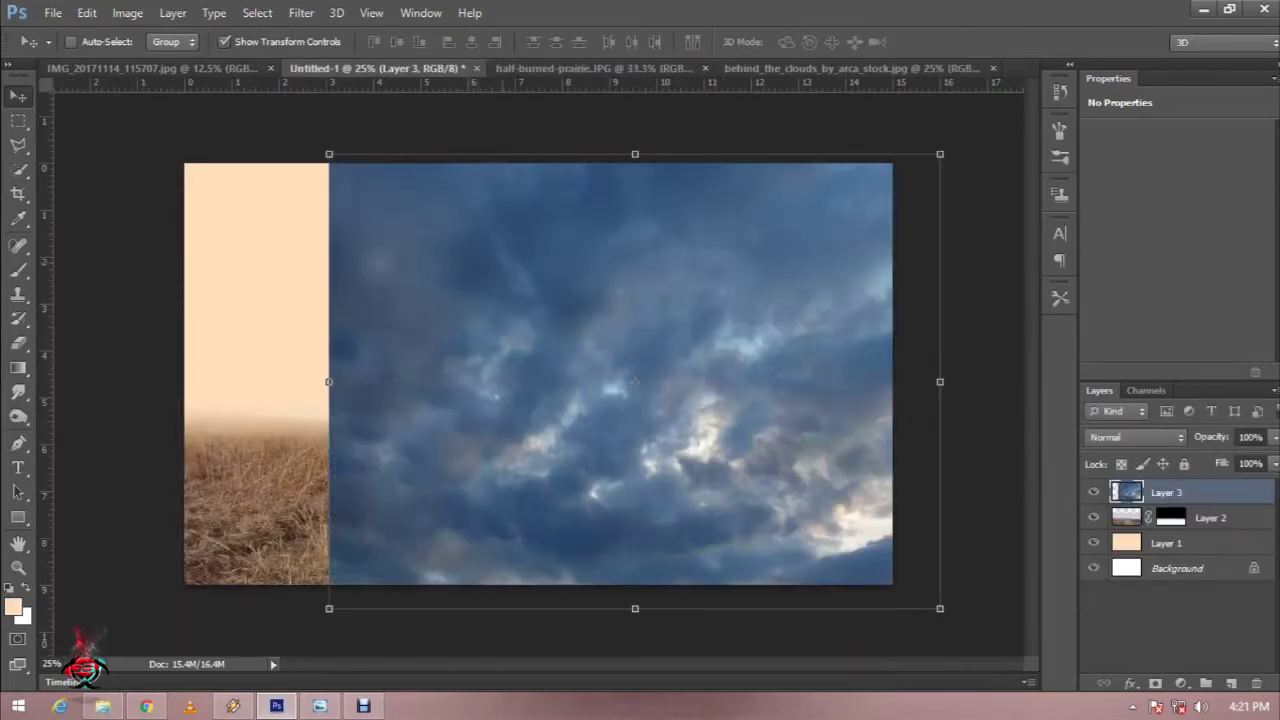
pyautogui.moveTo(535, 464); pyautogui.dragTo(470, 200)
# - Scale the clouds to cover the canvas width and send them below the prairie layer
pyautogui.hotkey('ctrl', 't')
pyautogui.moveTo(729, 489); pyautogui.dragTo(765, 368)
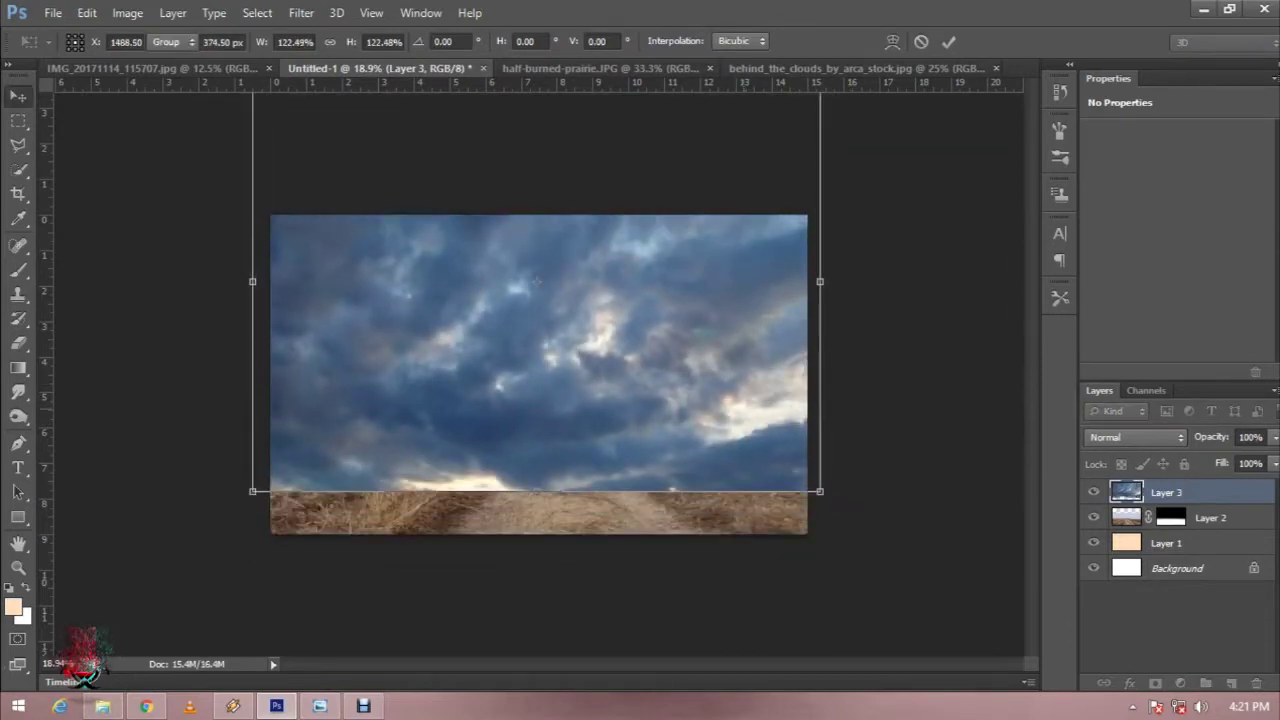
pyautogui.press('Return')
pyautogui.hotkey('ctrl', '[')
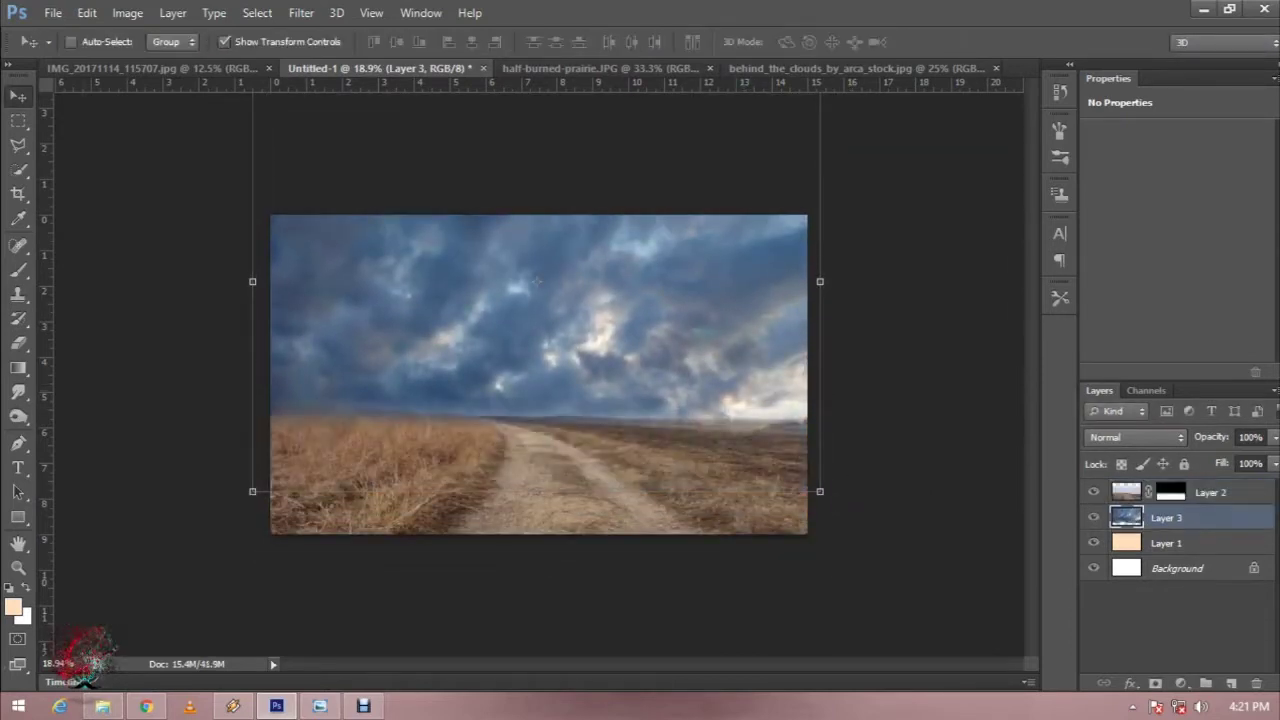
pyautogui.press('e')
pyautogui.press('g')
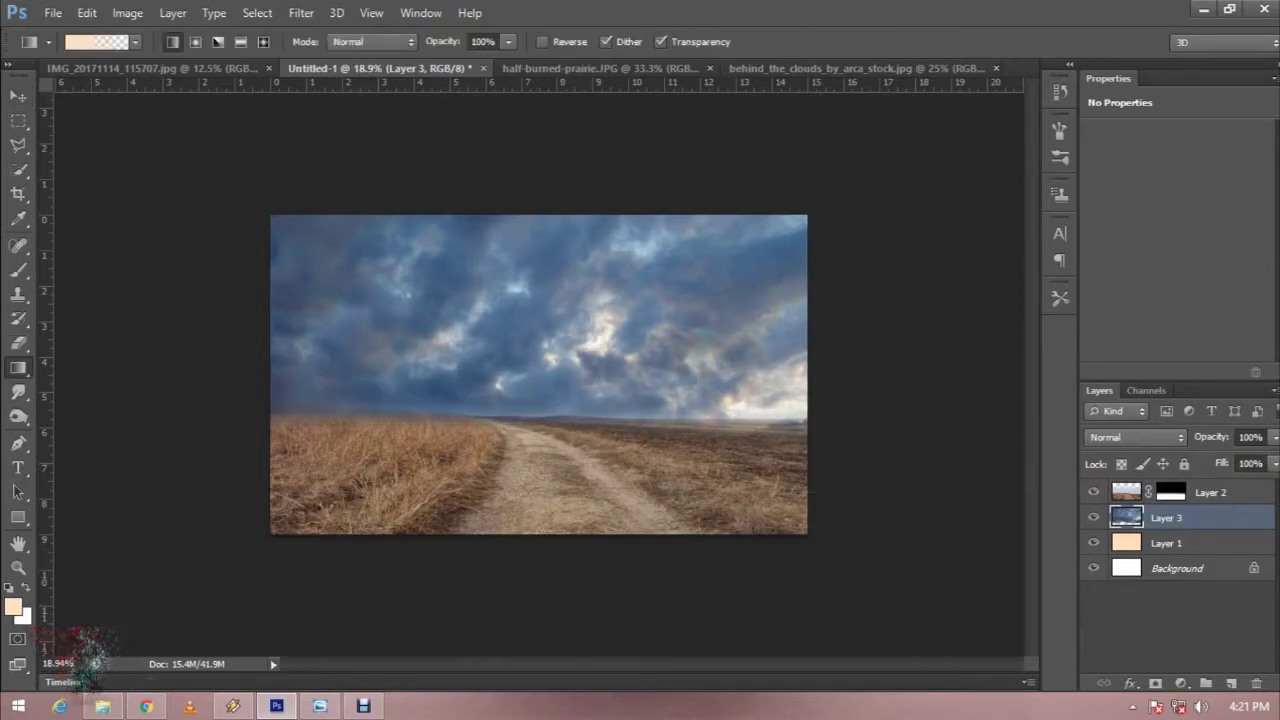
# - Give the clouds layer a gradient mask for a wider haze band, then lower the sky
pyautogui.click(1171, 492)
pyautogui.click(1166, 517)
pyautogui.click(1155, 683)
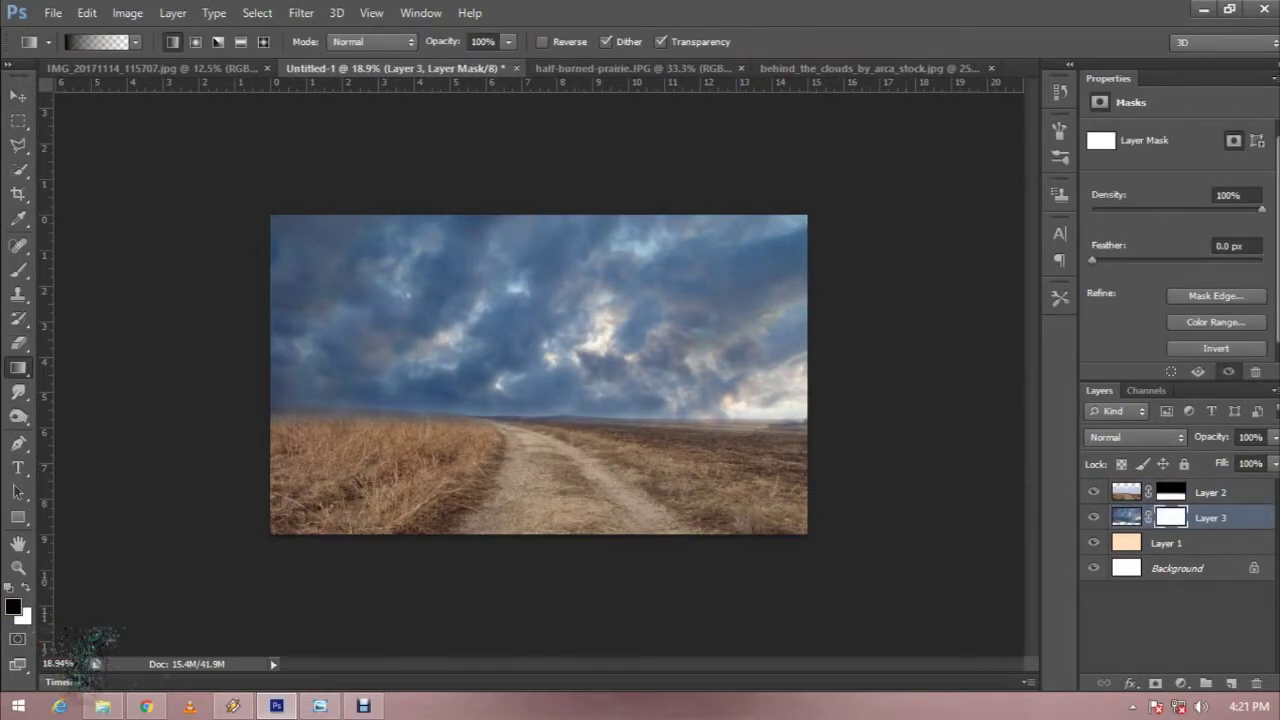
pyautogui.moveTo(540, 370); pyautogui.dragTo(540, 436)
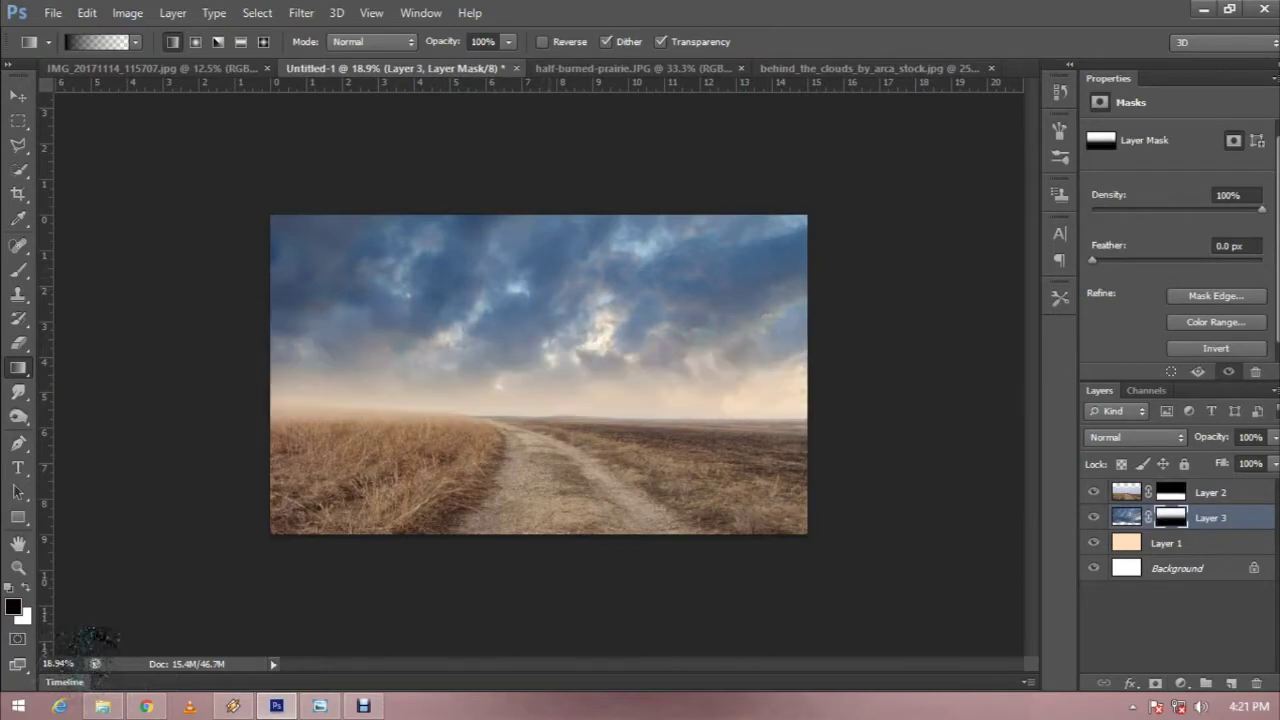
pyautogui.moveTo(556, 332); pyautogui.dragTo(556, 416)
pyautogui.press('v')
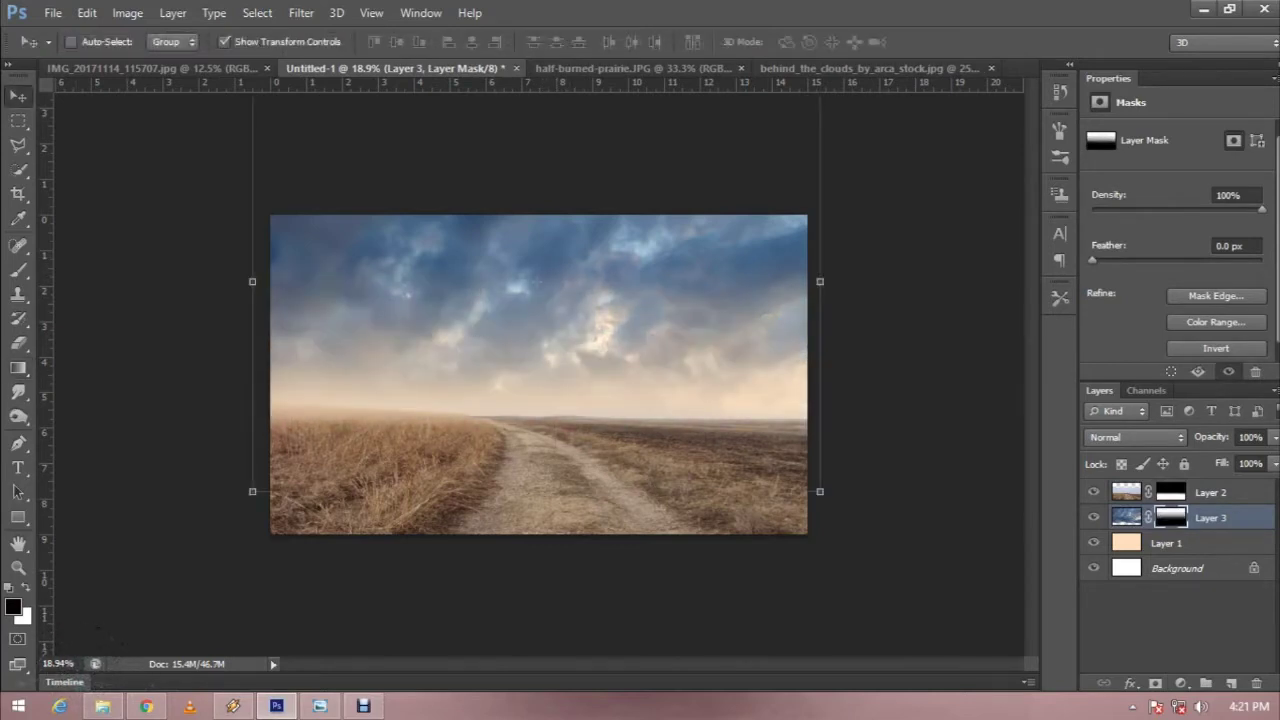
pyautogui.moveTo(475, 238); pyautogui.dragTo(475, 262)
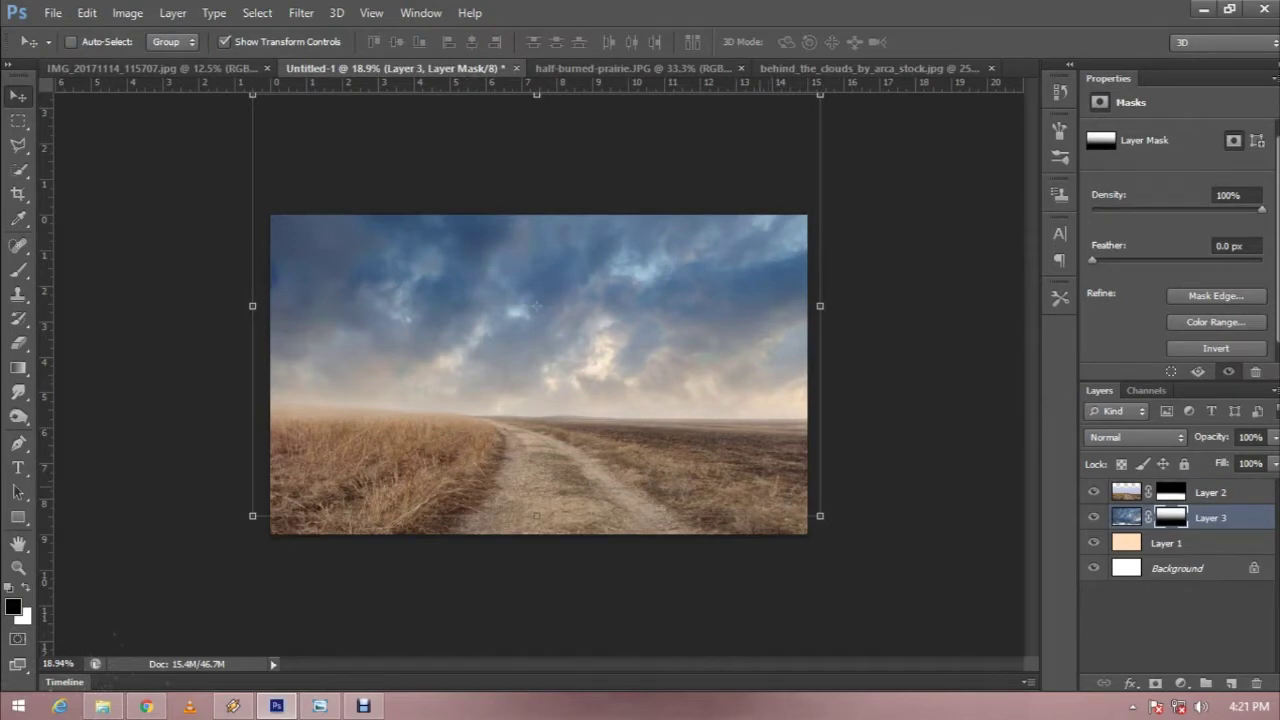
# - Rotate the prairie layer by about -1.9°
pyautogui.click(1210, 492)
pyautogui.hotkey('ctrl', 't')
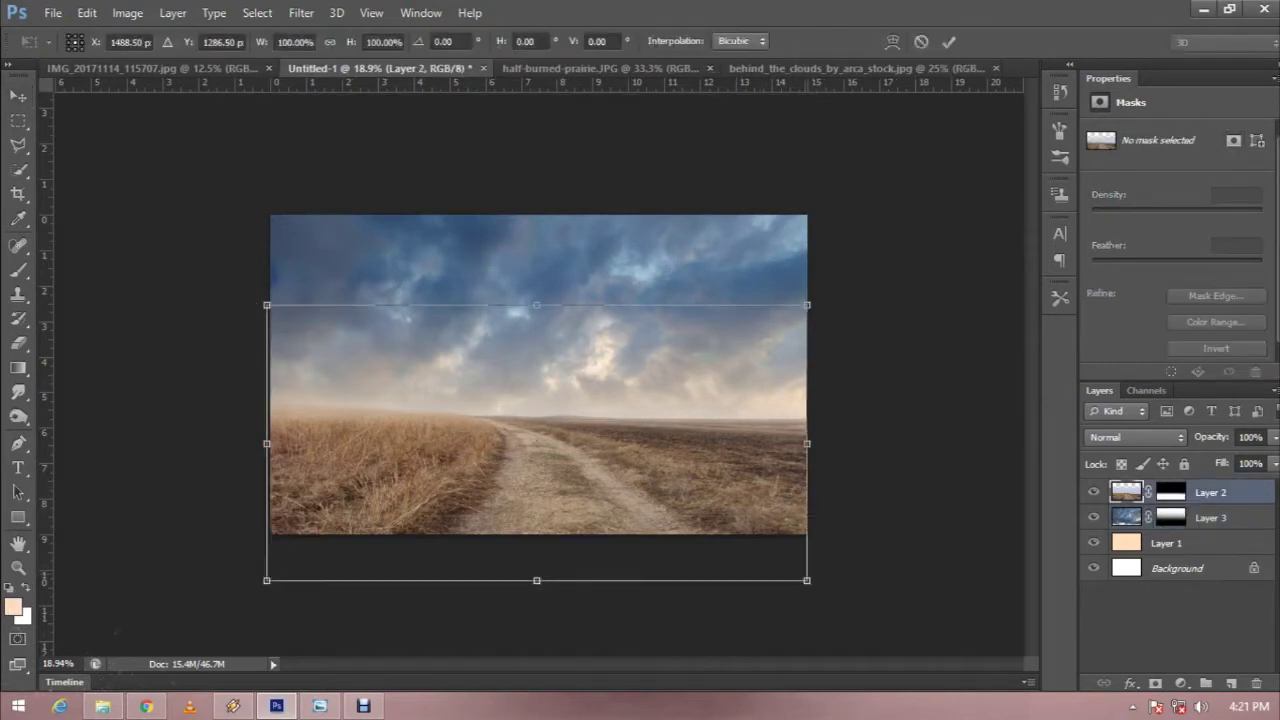
pyautogui.moveTo(862, 580); pyautogui.dragTo(845, 568)
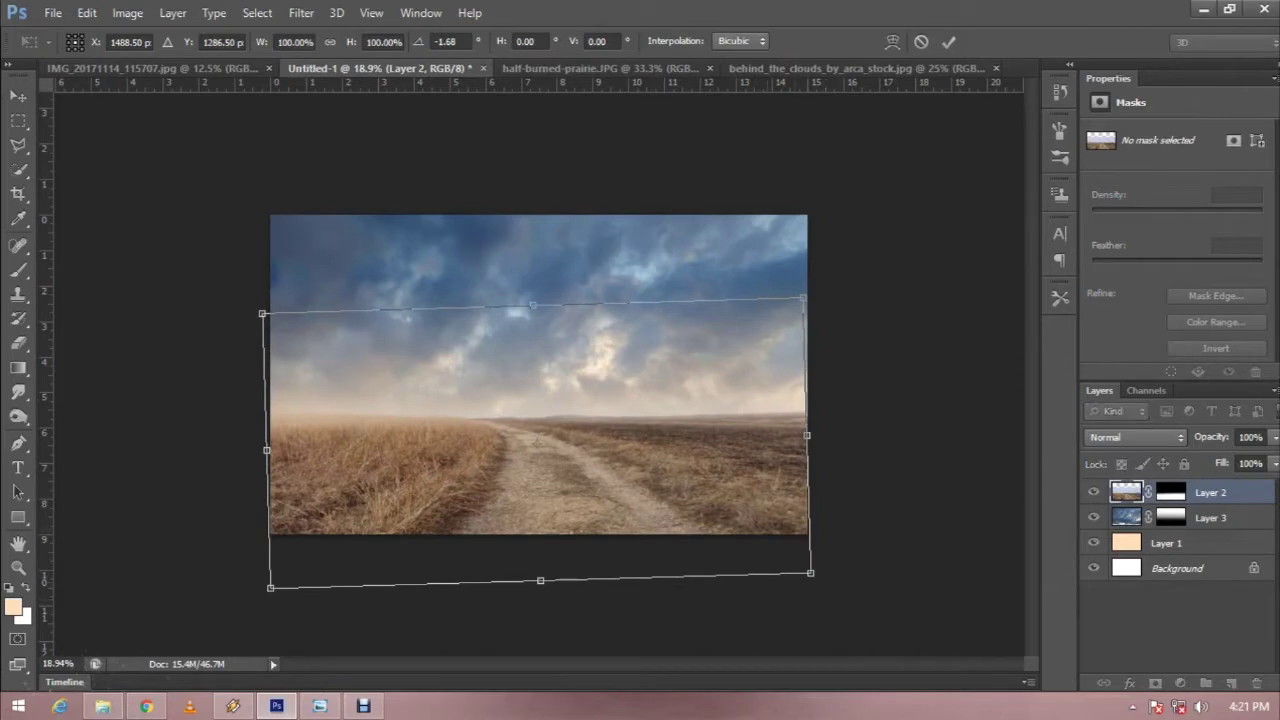
pyautogui.press('Return')
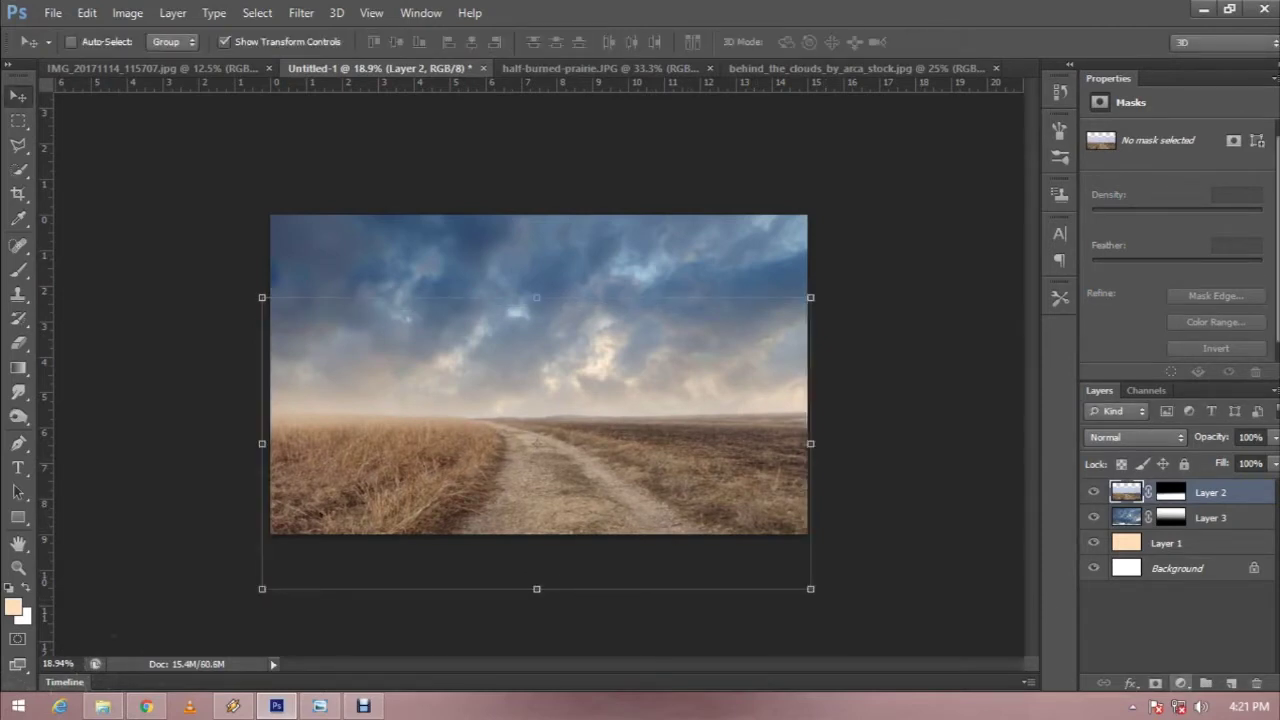
pyautogui.click(1181, 683)
# - Add a Hue/Saturation layer at -72 saturation clipped to the clouds Layer 3
pyautogui.click(1140, 449)
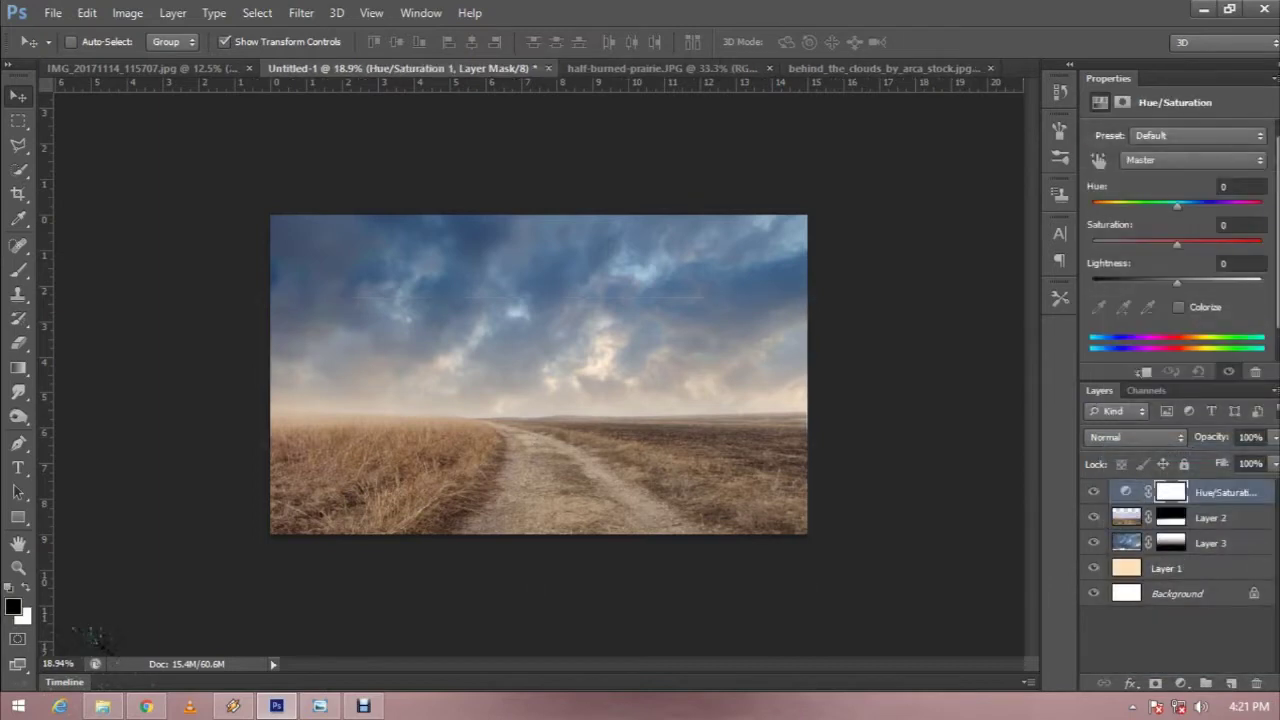
pyautogui.click(1143, 371)
pyautogui.moveTo(1177, 244)
pyautogui.mouseDown()
pyautogui.moveTo(1154, 244)
pyautogui.moveTo(1200, 244)
pyautogui.mouseUp()
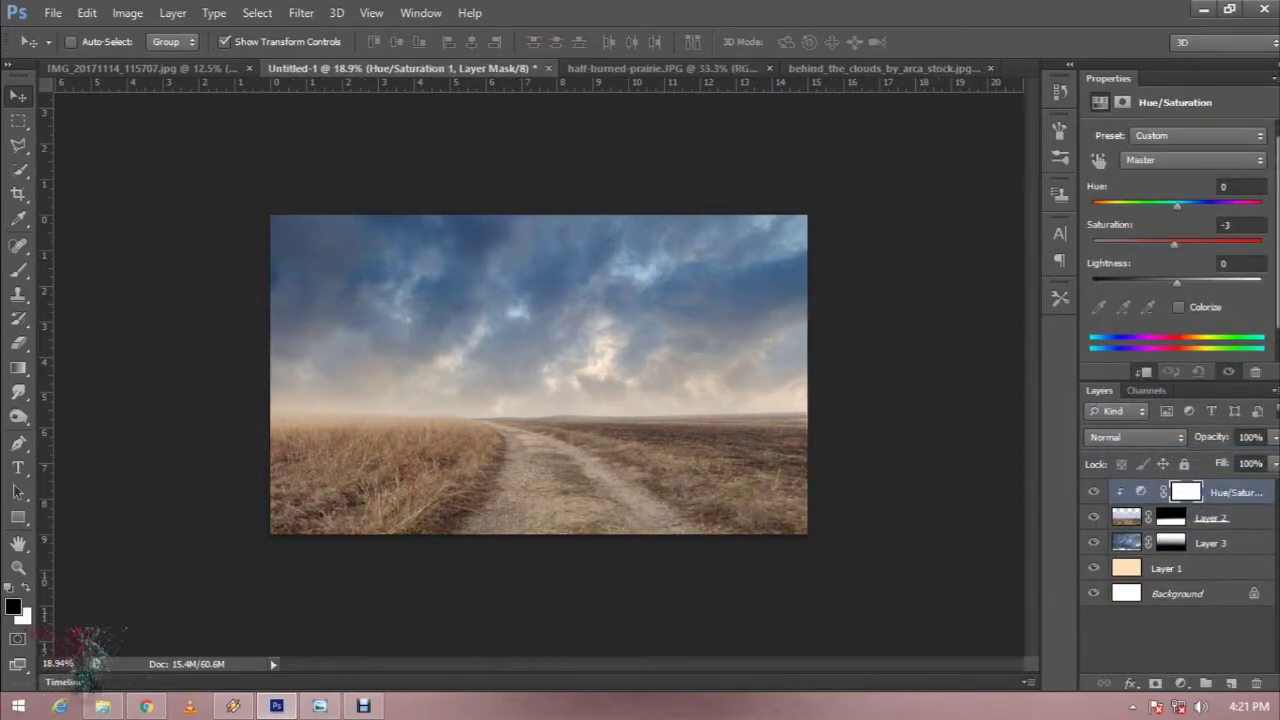
pyautogui.moveTo(1140, 492); pyautogui.dragTo(1145, 534)
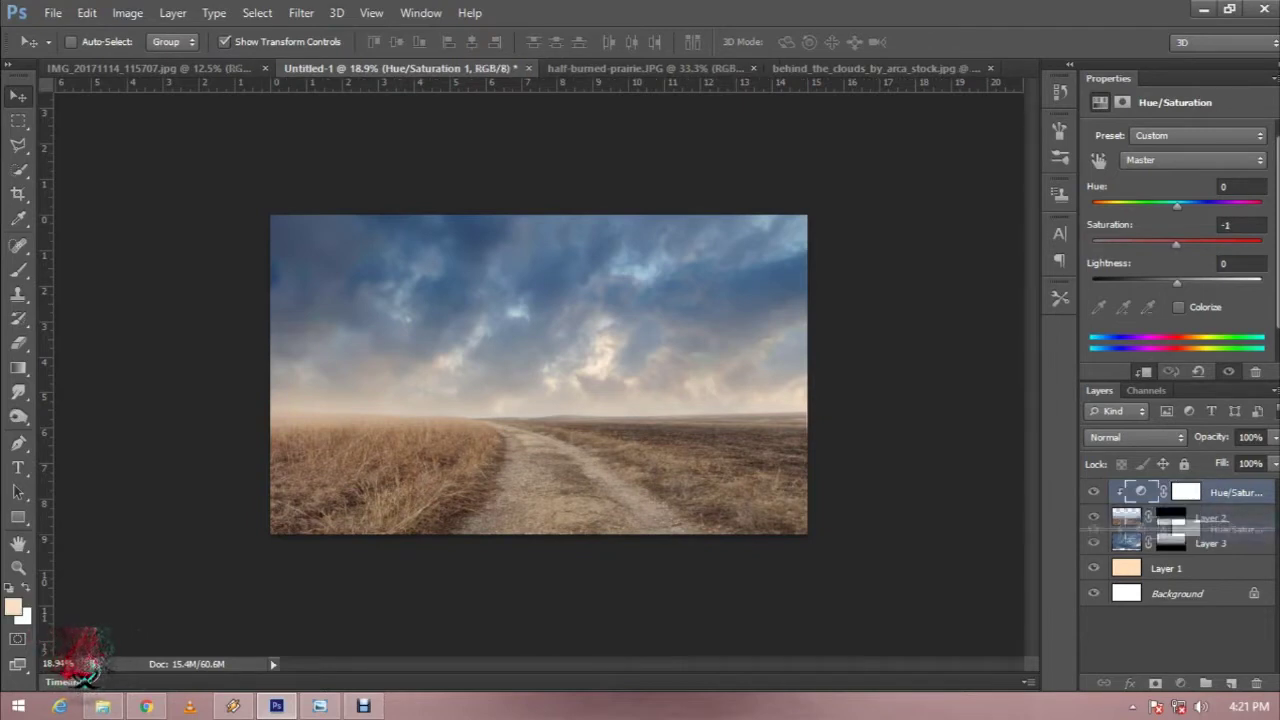
pyautogui.moveTo(1145, 534); pyautogui.dragTo(1145, 530)
pyautogui.hotkey('ctrl', 'alt', 'g')
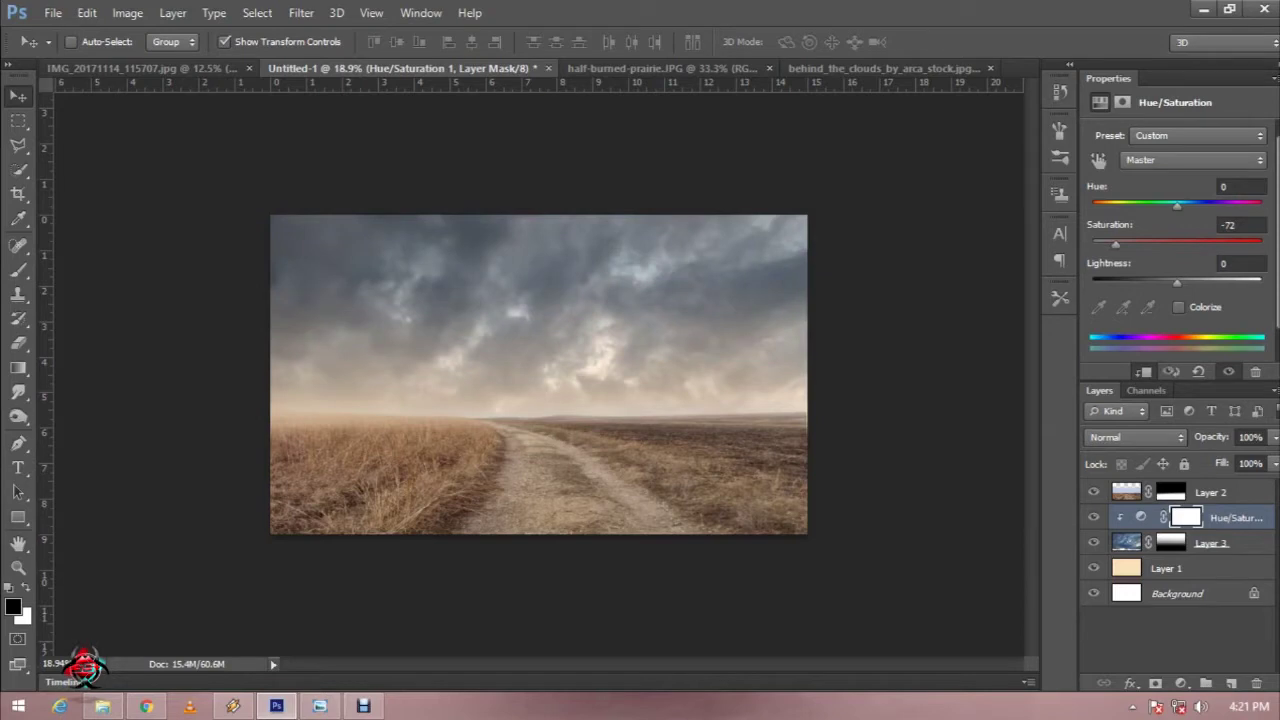
pyautogui.press('m')
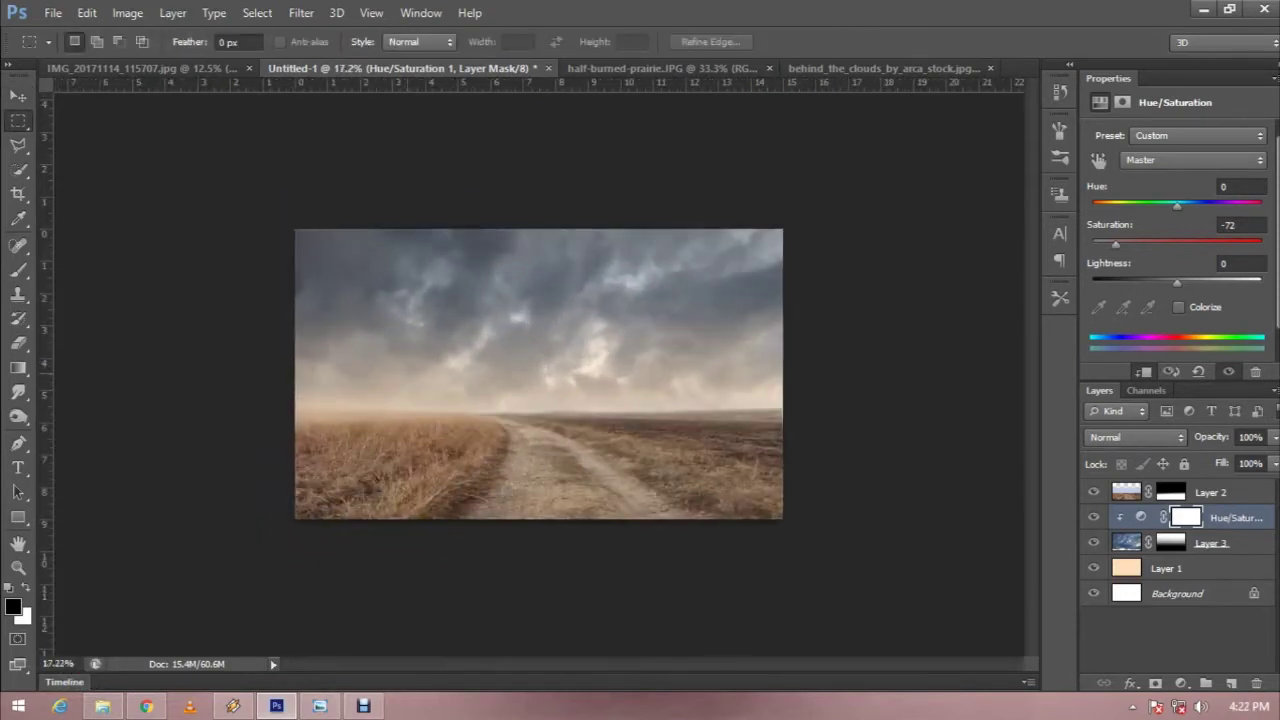
pyautogui.click(102, 706)
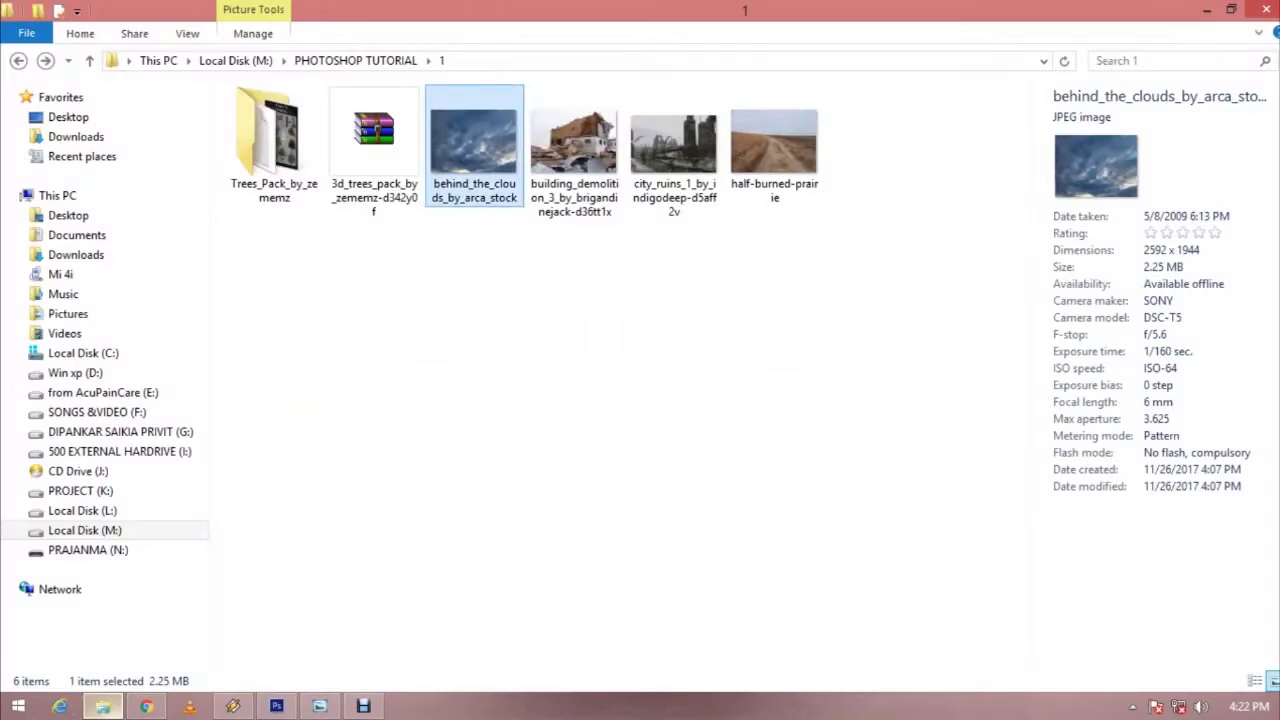
# - Open city_ruins in Photoshop and drag the whole image into the composite
pyautogui.rightClick(652, 154)
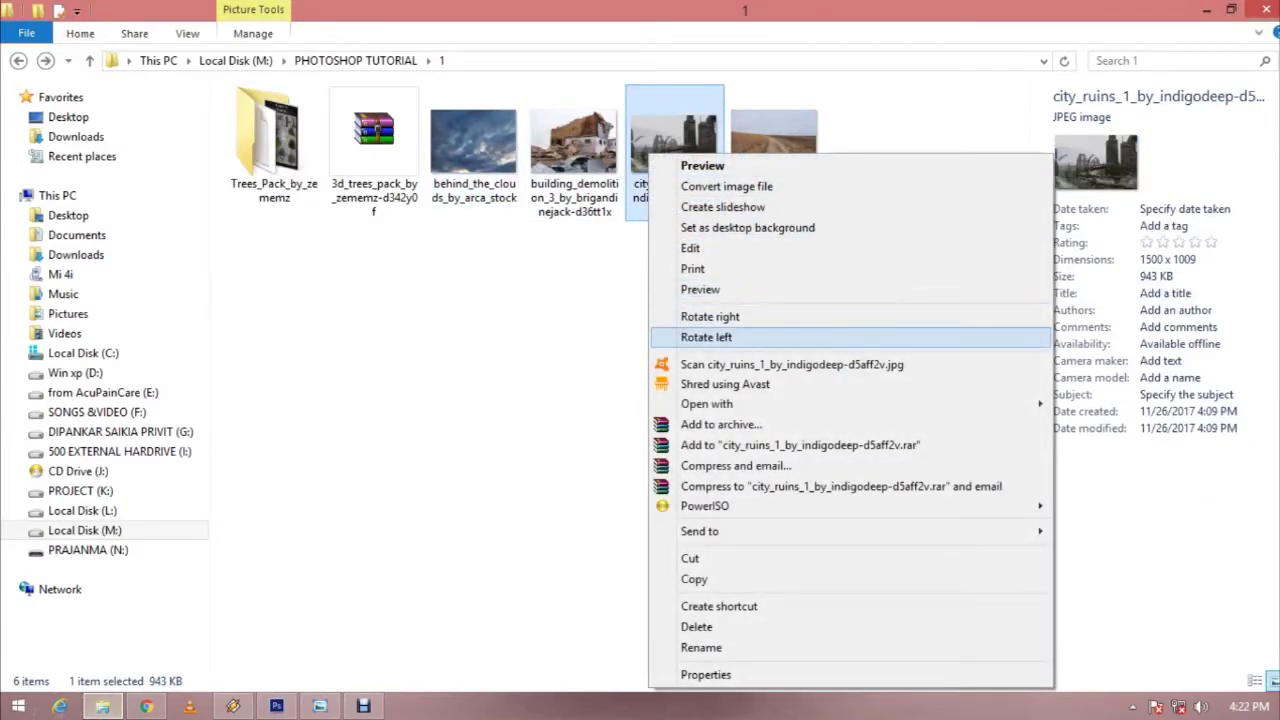
pyautogui.moveTo(707, 404)
pyautogui.click(470, 422)
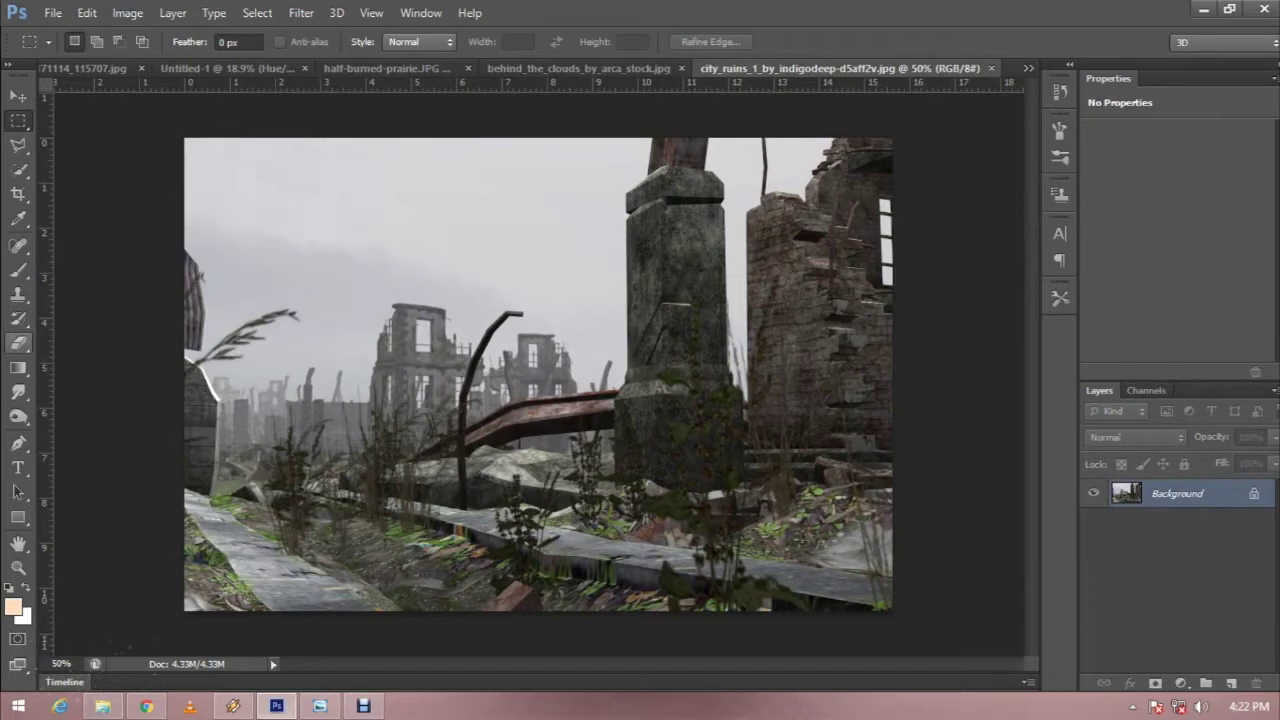
pyautogui.hotkey('ctrl', 'a')
pyautogui.press('v')
pyautogui.moveTo(400, 180)
pyautogui.mouseDown()
pyautogui.moveTo(305, 75)
pyautogui.moveTo(467, 396)
pyautogui.mouseUp()
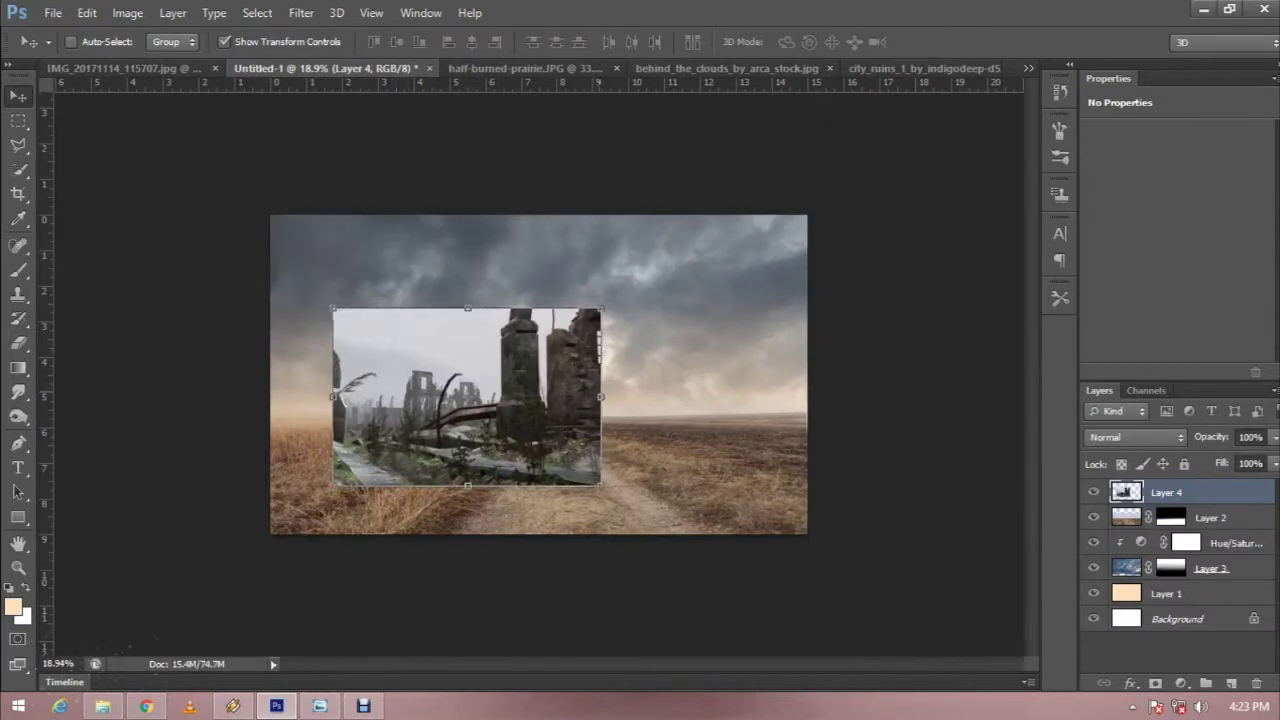
# - Flip the ruins layer horizontally and move it over the left side
pyautogui.hotkey('ctrl', 't')
pyautogui.rightClick(582, 370)
pyautogui.click(653, 650)
pyautogui.moveTo(541, 338); pyautogui.dragTo(470, 328)
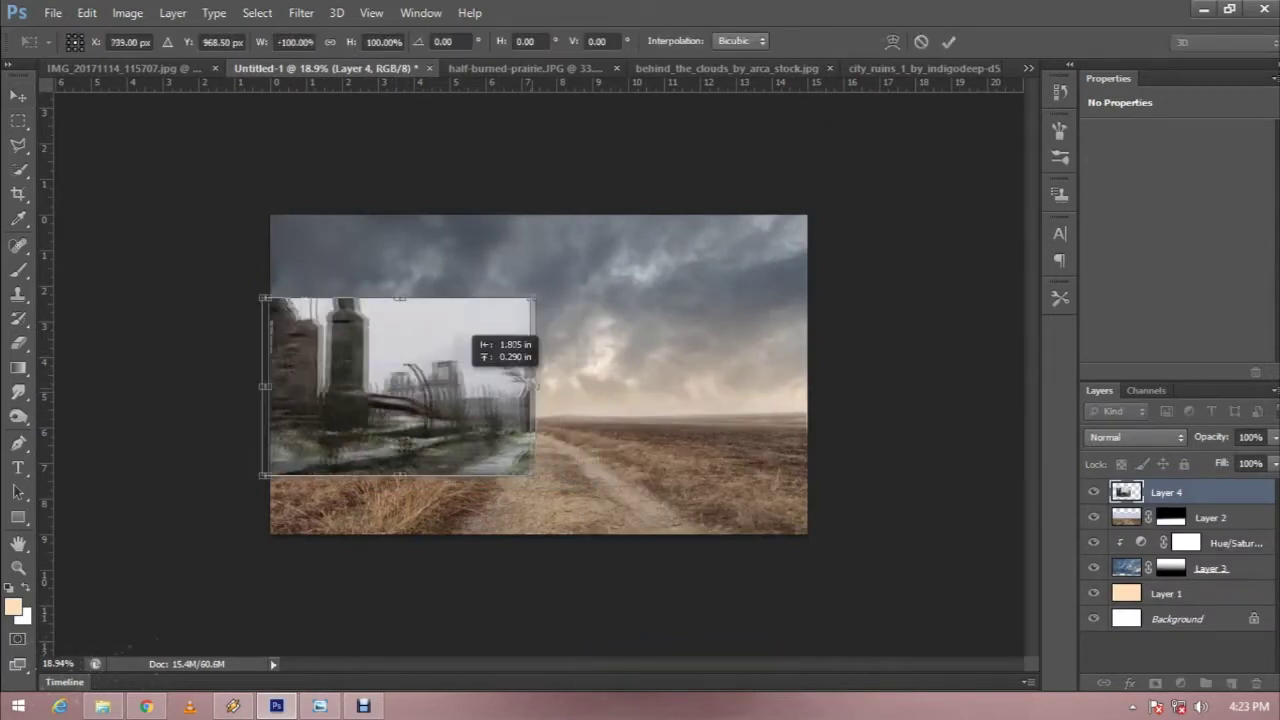
pyautogui.press('Return')
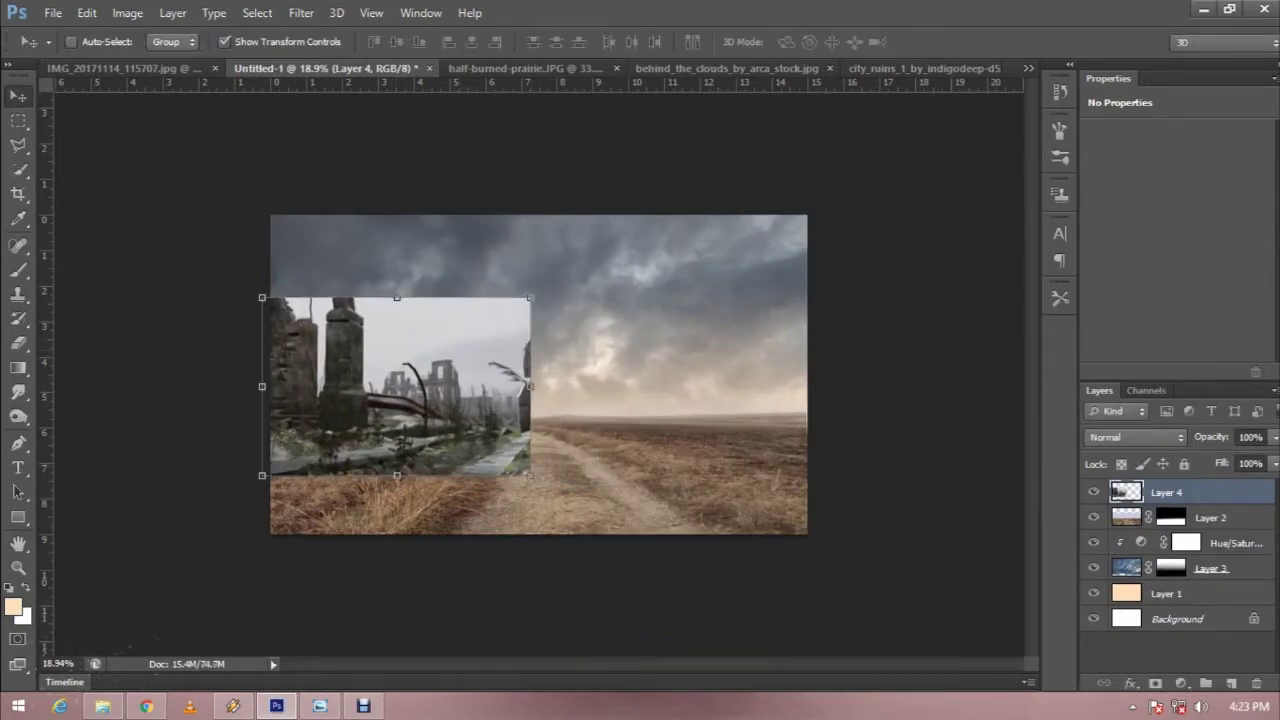
# - Set the ruins layer to Multiply and clip a Levels adjustment at 0 / 1.08 / 174 to it
pyautogui.click(1135, 437)
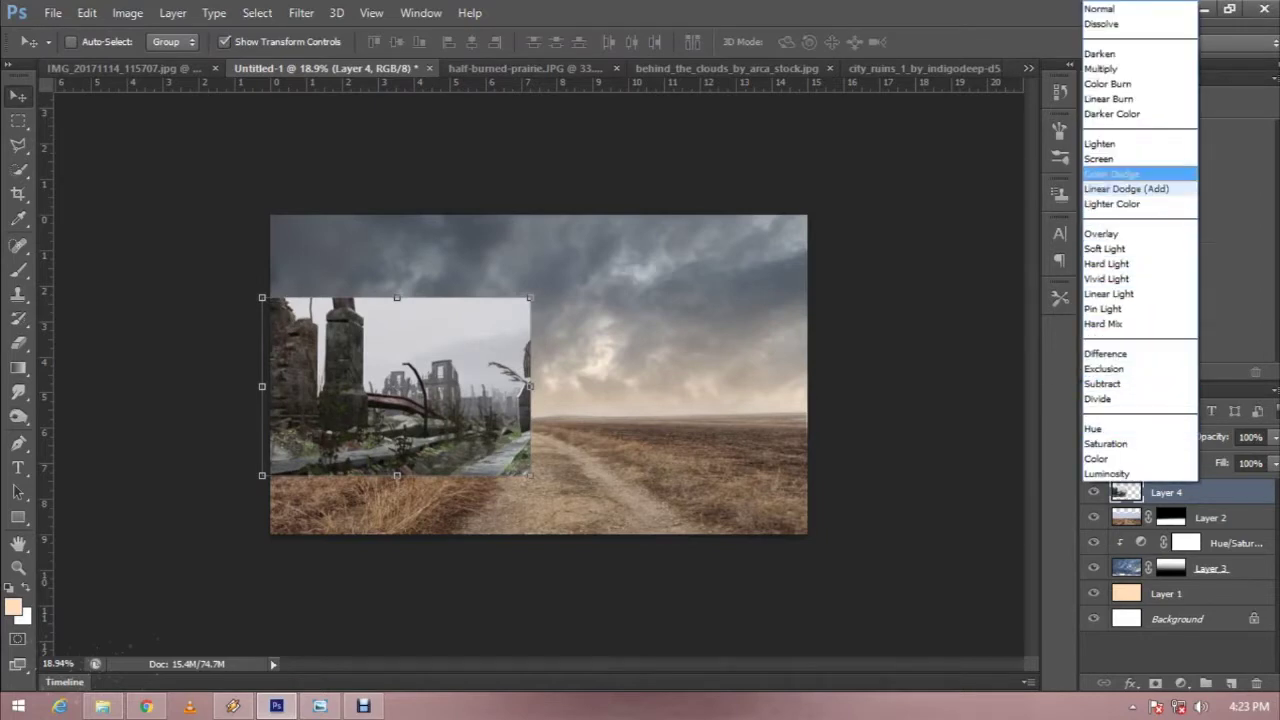
pyautogui.press('Return')
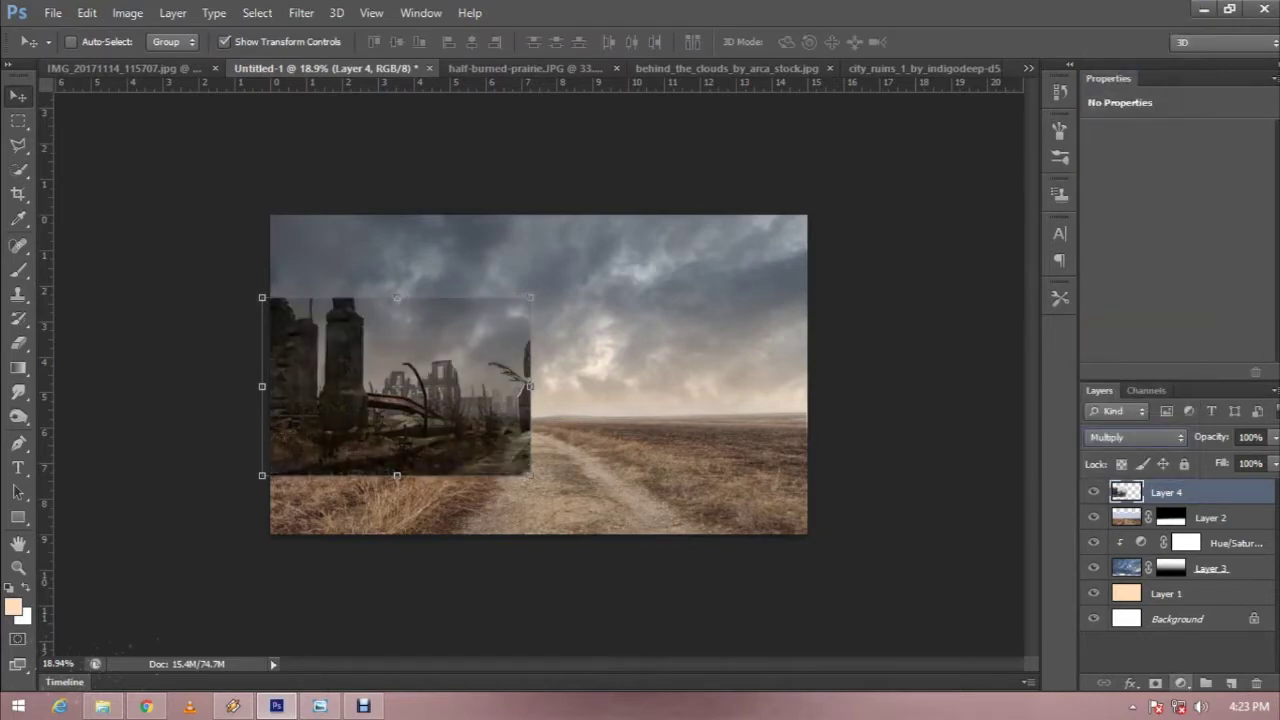
pyautogui.click(1181, 683)
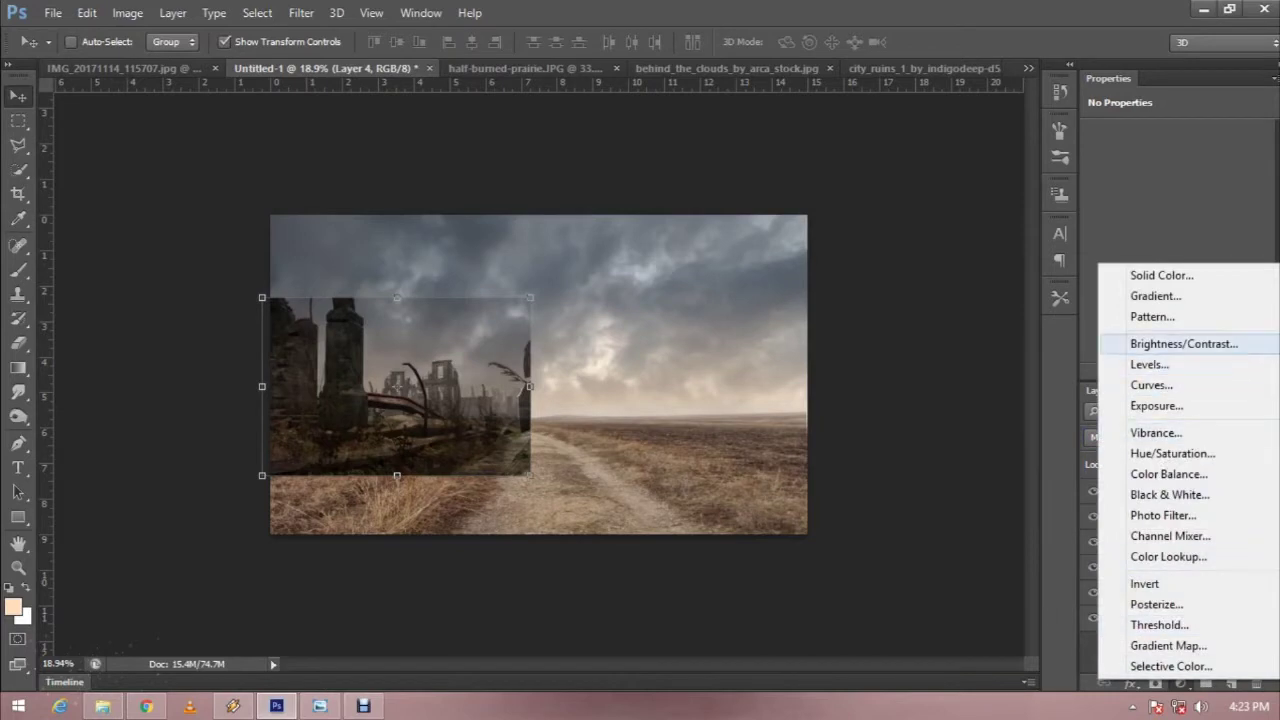
pyautogui.click(1149, 364)
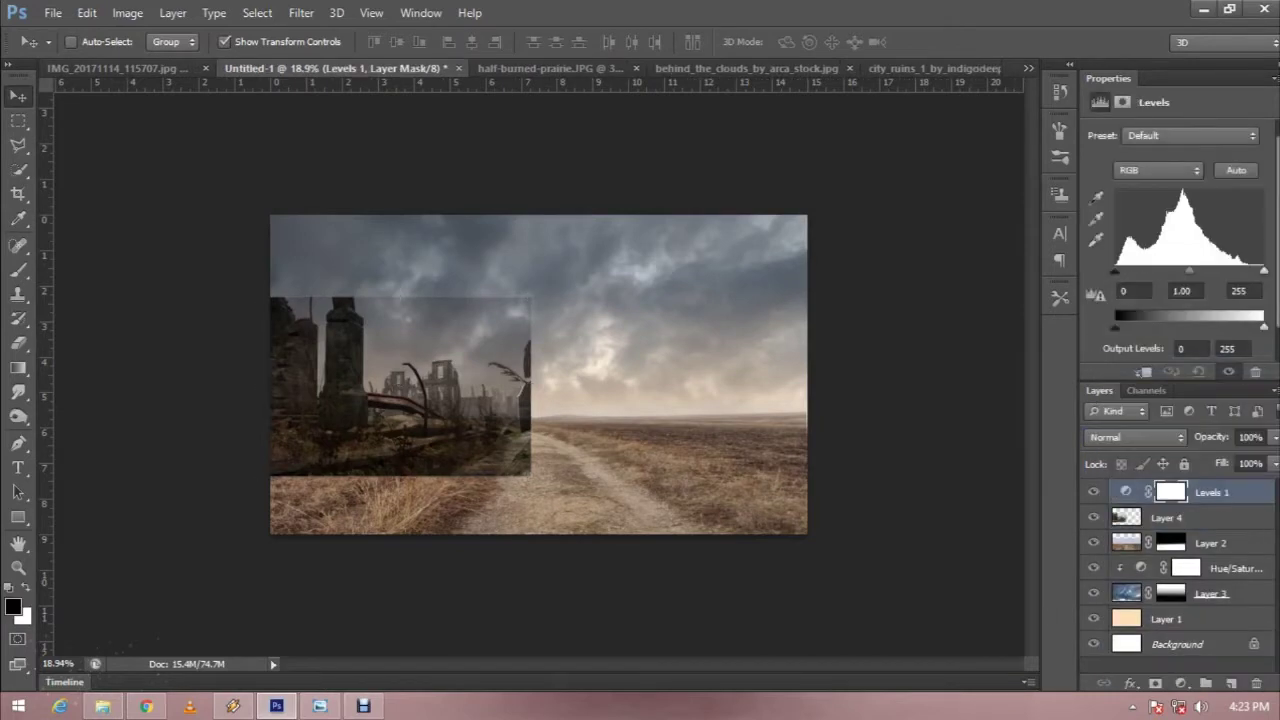
pyautogui.click(1144, 371)
pyautogui.moveTo(1189, 271); pyautogui.dragTo(1155, 271)
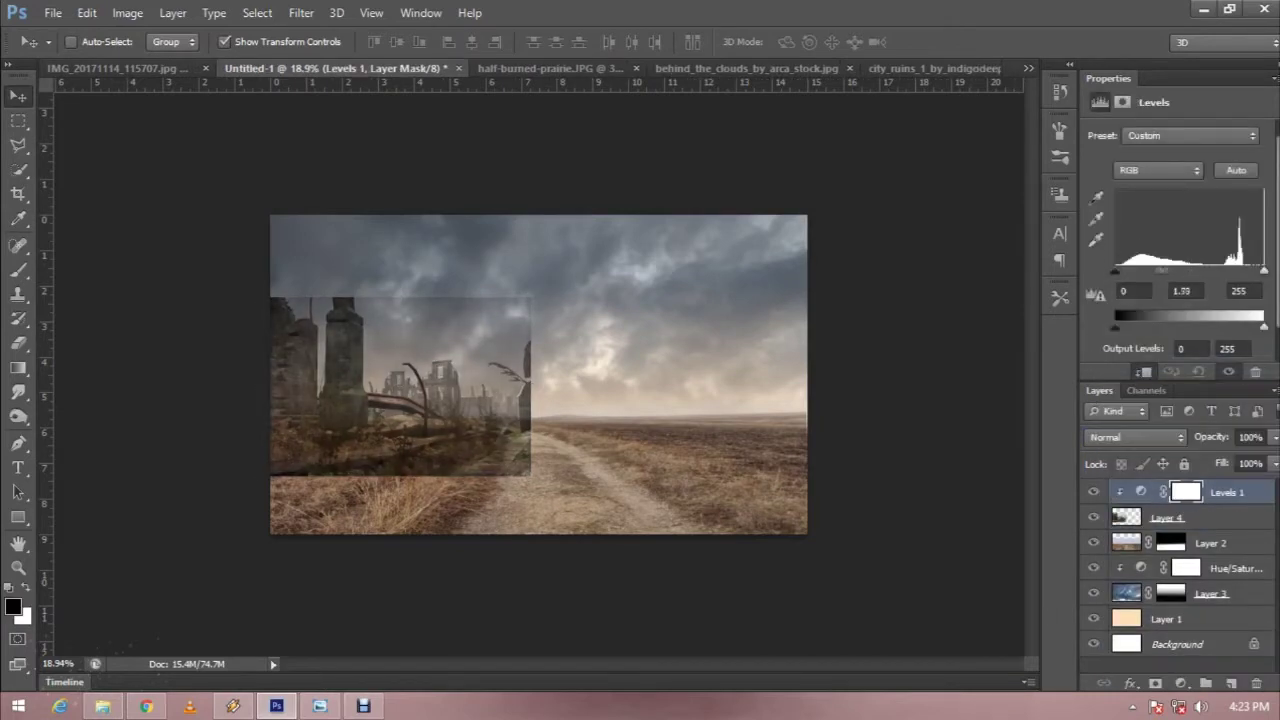
pyautogui.moveTo(1263, 270); pyautogui.dragTo(1118, 271)
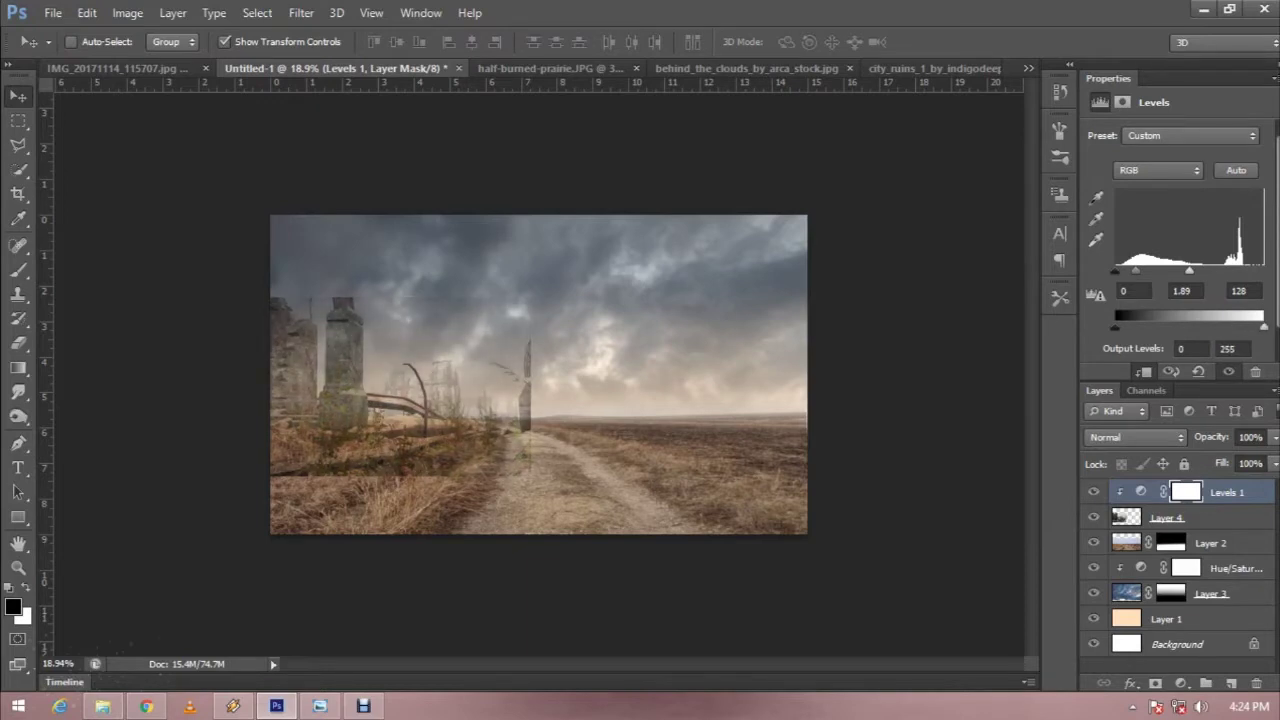
pyautogui.moveTo(1196, 271)
pyautogui.mouseDown()
pyautogui.moveTo(1216, 271)
pyautogui.moveTo(1150, 271)
pyautogui.moveTo(1161, 271)
pyautogui.mouseUp()
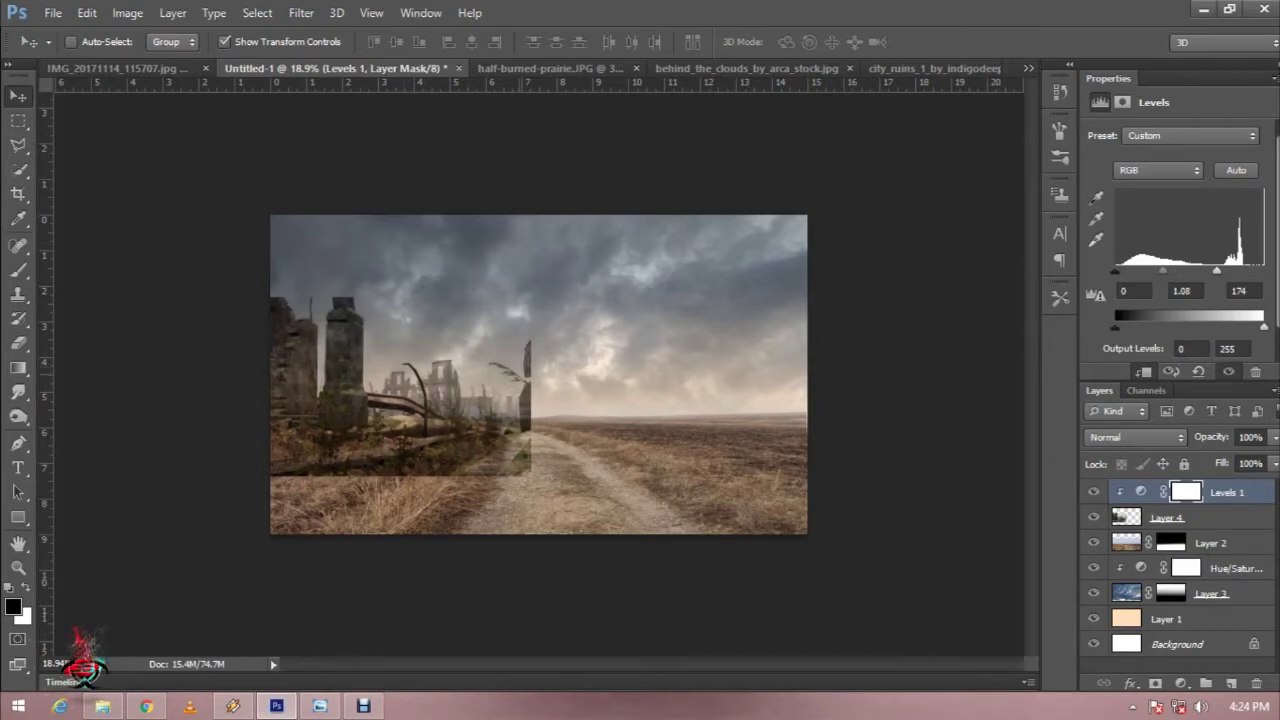
pyautogui.hotkey('alt', '[')
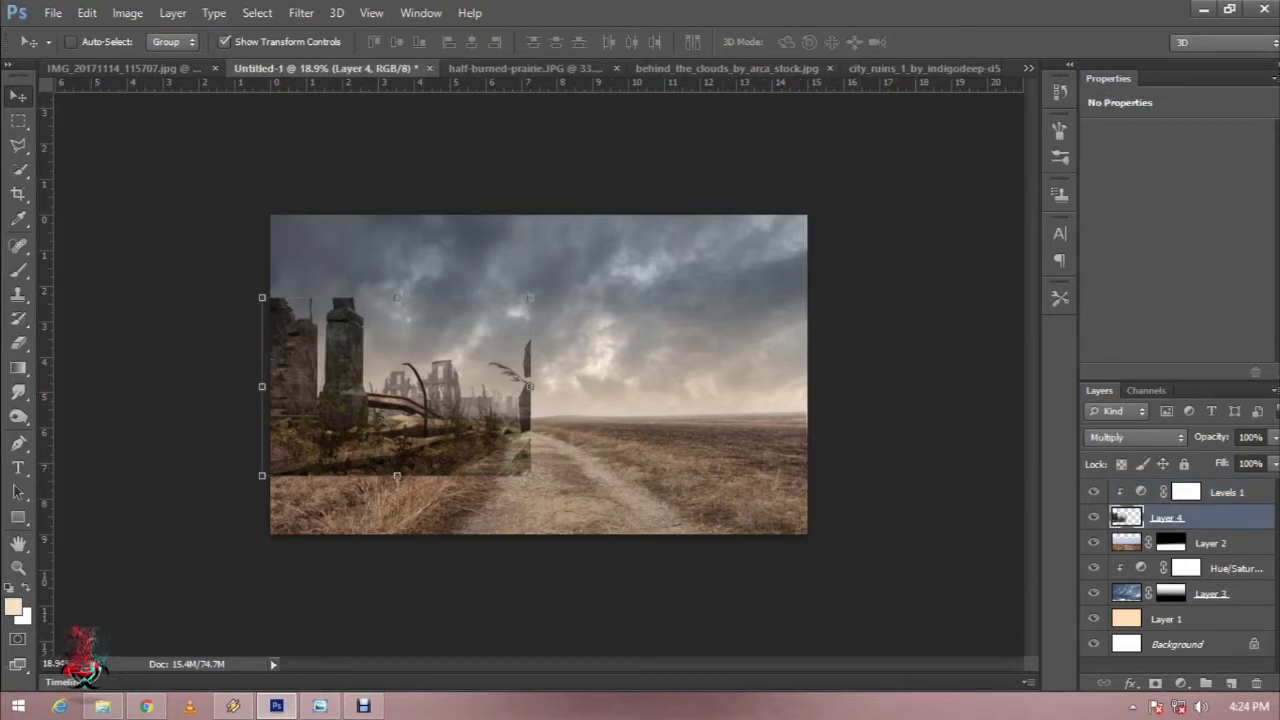
# - Shrink the ruins to about 75% and set them on the left horizon
pyautogui.hotkey('ctrl', 't')
pyautogui.moveTo(530, 476); pyautogui.dragTo(461, 431)
pyautogui.moveTo(437, 308); pyautogui.dragTo(447, 318)
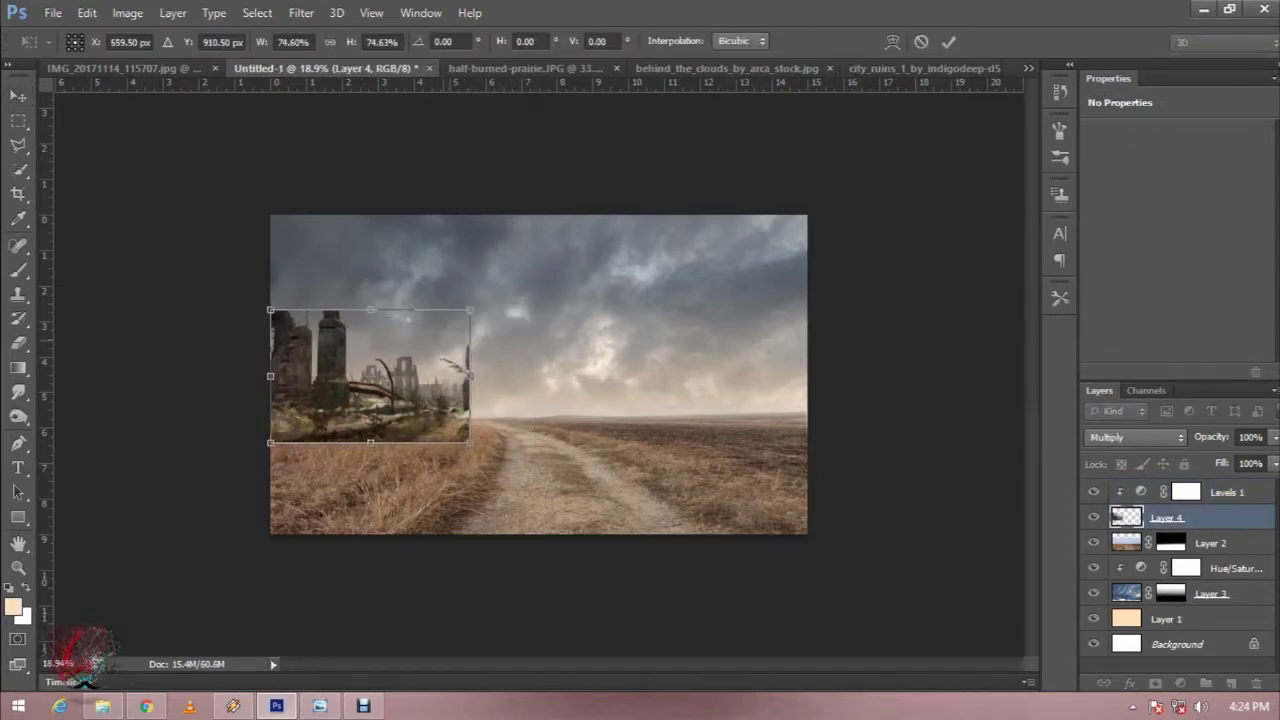
pyautogui.press('Return')
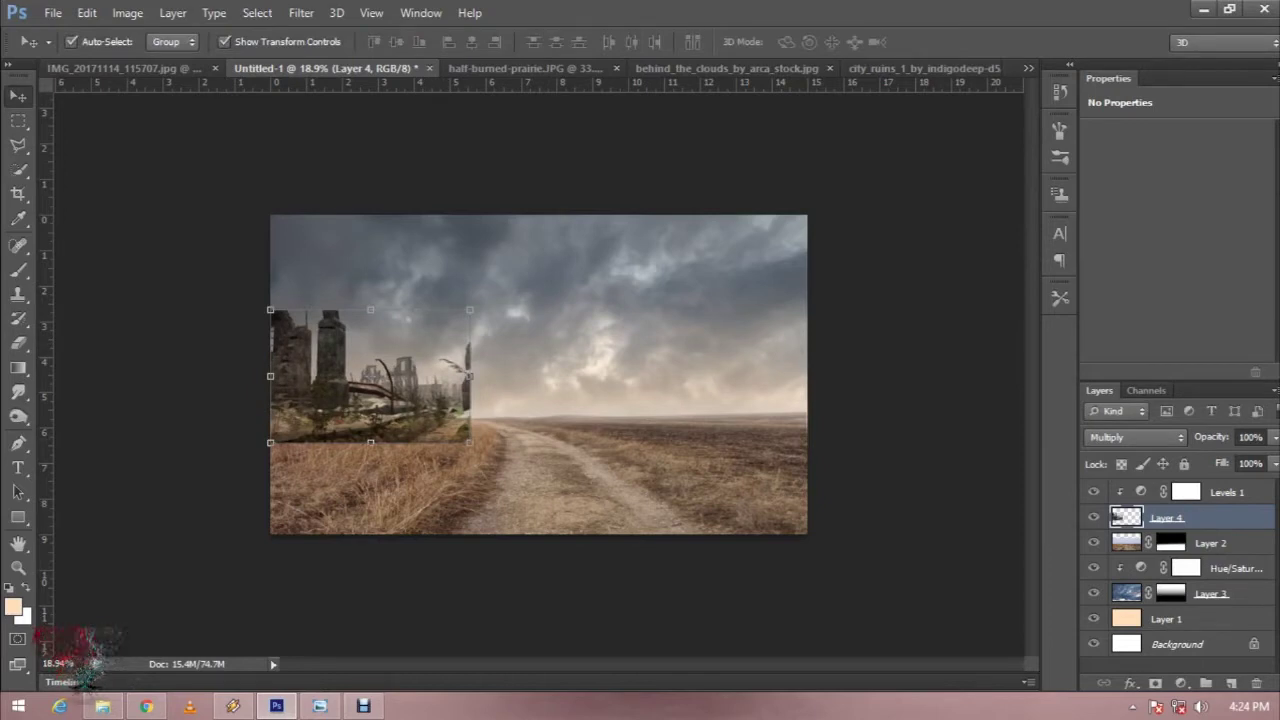
# - Mask the ruins and paint their base into the grass with a 473 px soft brush
pyautogui.click(1155, 683)
pyautogui.press('d')
pyautogui.press('b')
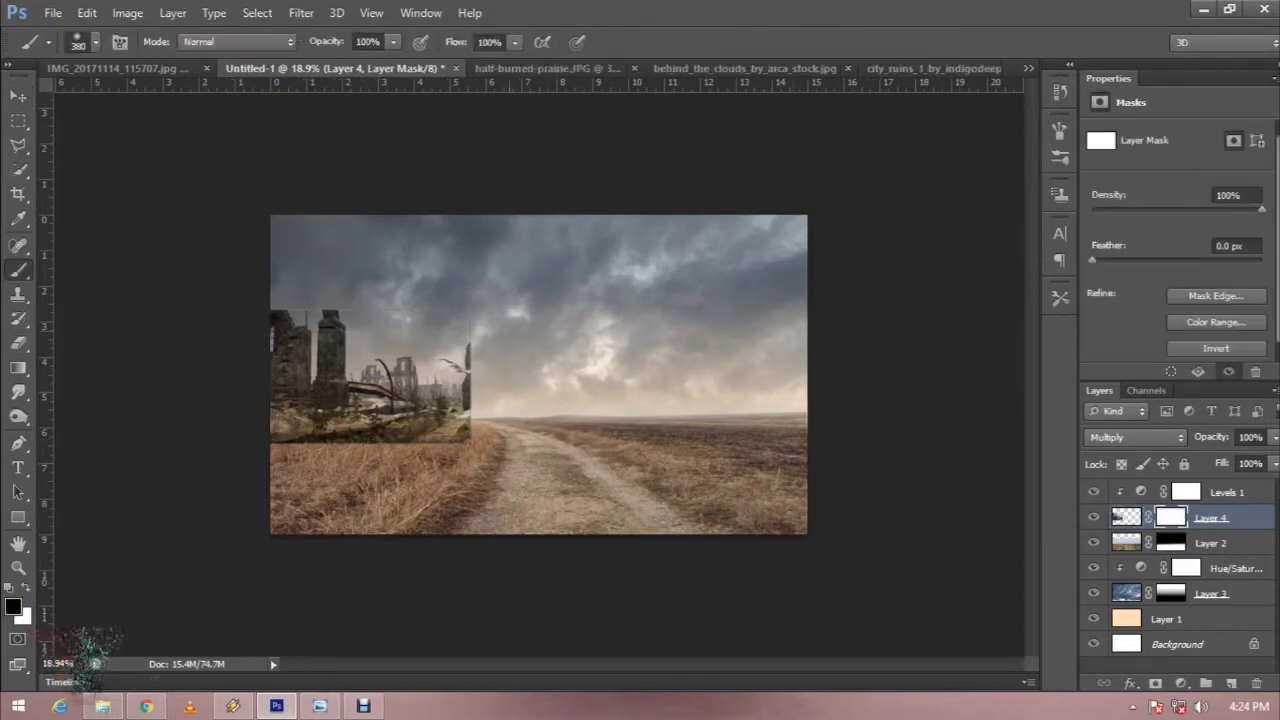
pyautogui.moveTo(455, 430); pyautogui.dragTo(345, 432)
pyautogui.rightClick(528, 226)
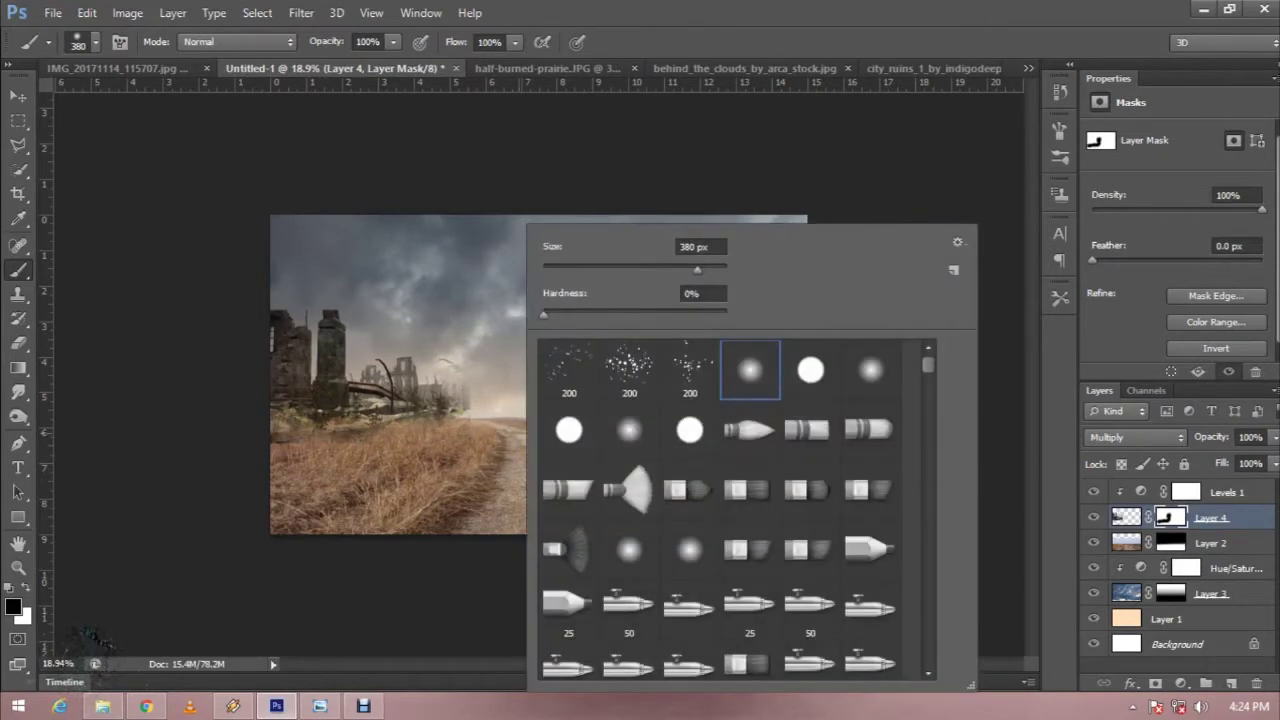
pyautogui.press('Return')
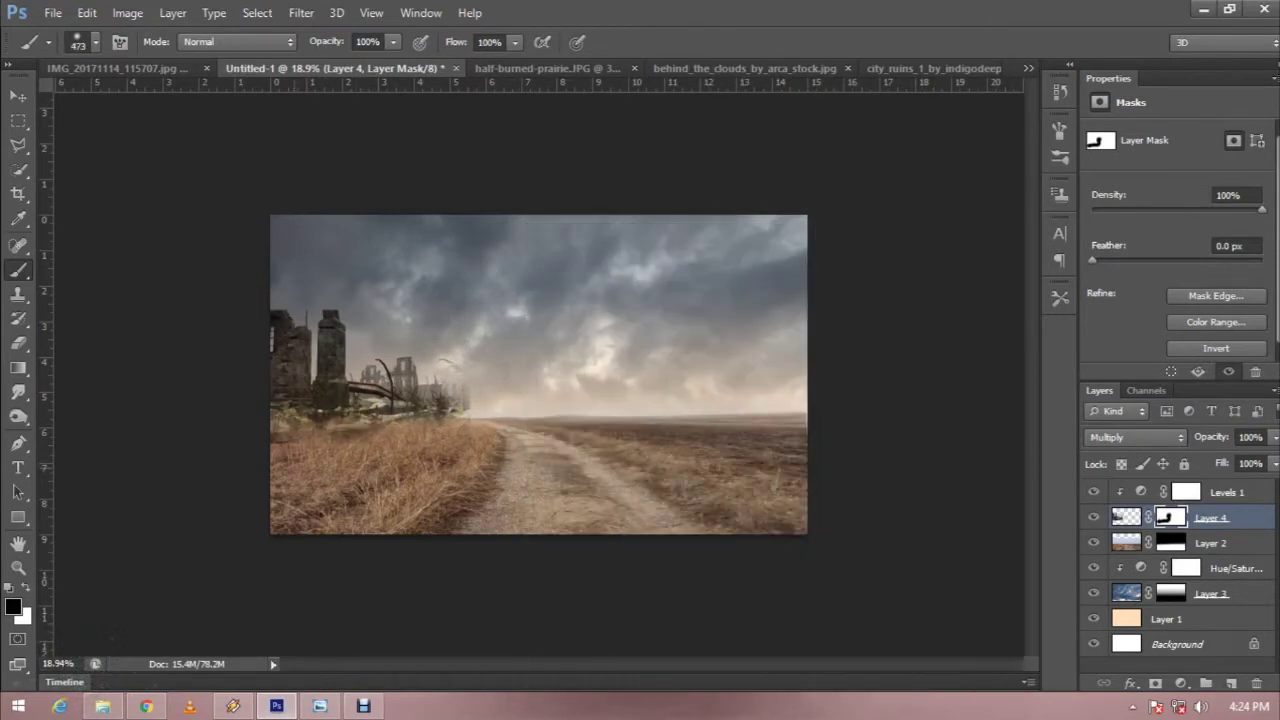
pyautogui.moveTo(365, 424)
pyautogui.mouseDown()
pyautogui.moveTo(420, 418)
pyautogui.moveTo(320, 422)
pyautogui.mouseUp()
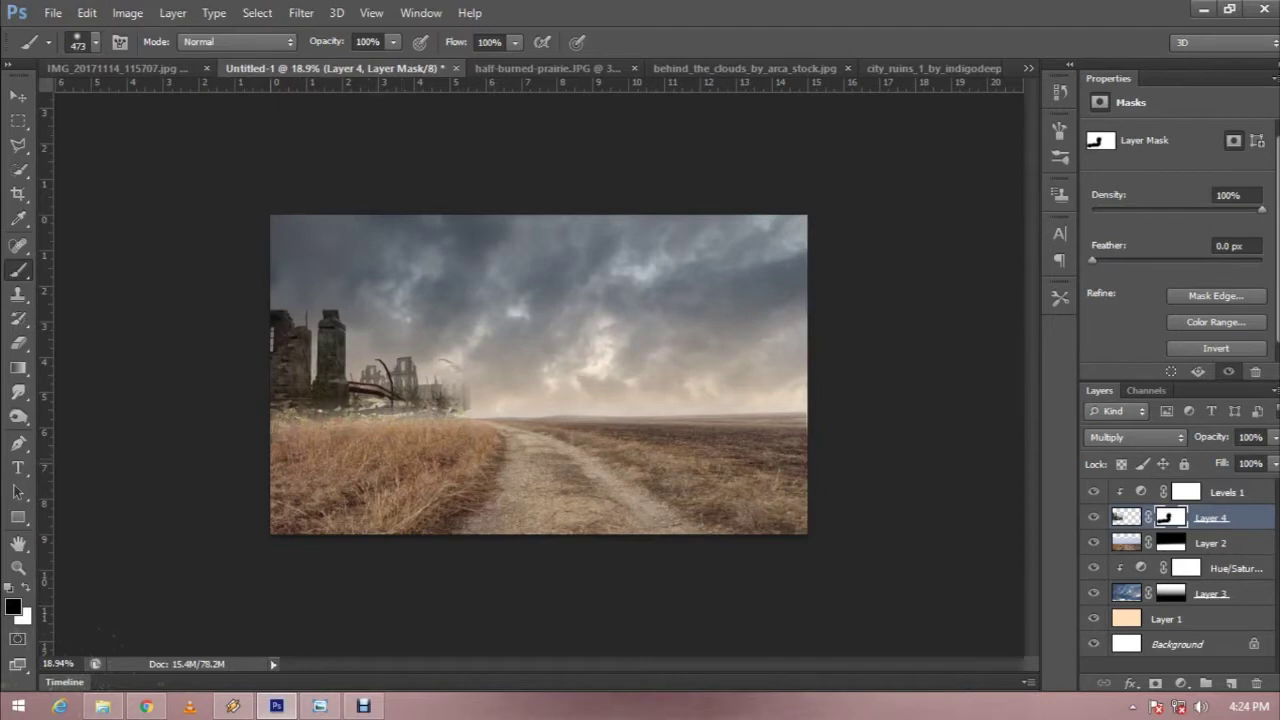
# - Lower the ruins slightly and paint more of their base away on the mask
pyautogui.press('v')
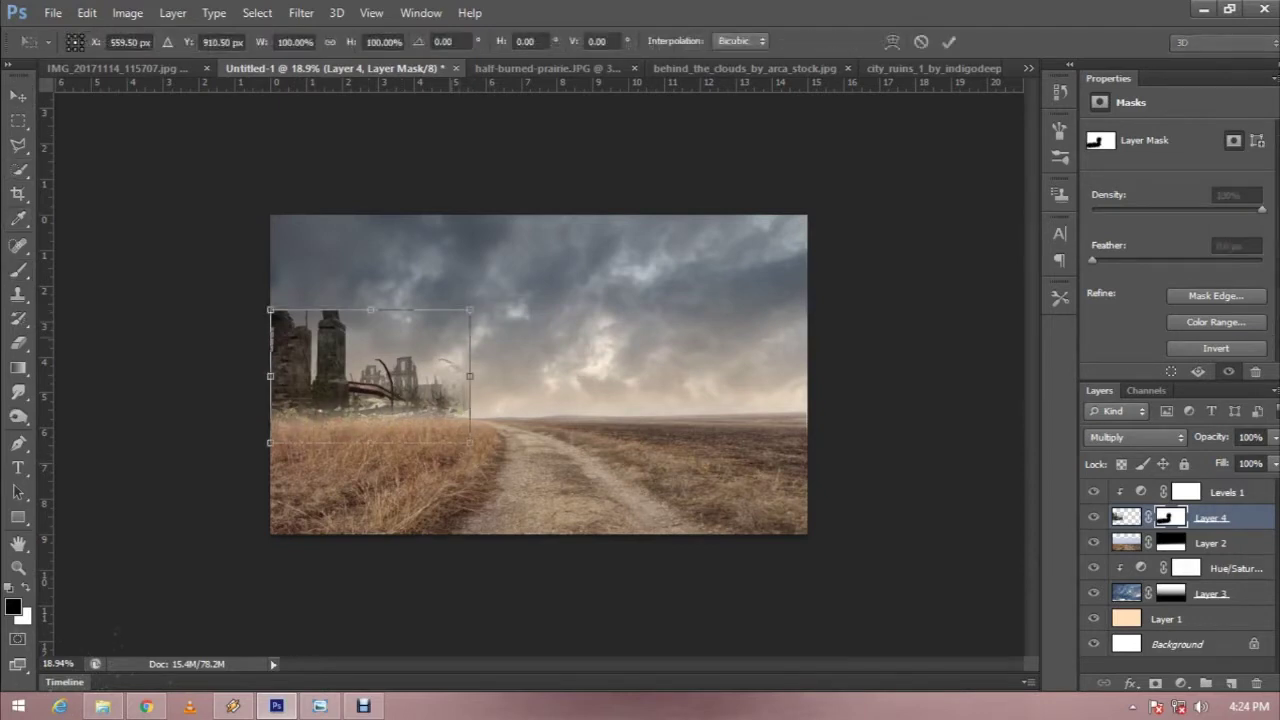
pyautogui.moveTo(455, 330); pyautogui.dragTo(455, 345)
pyautogui.press('Return')
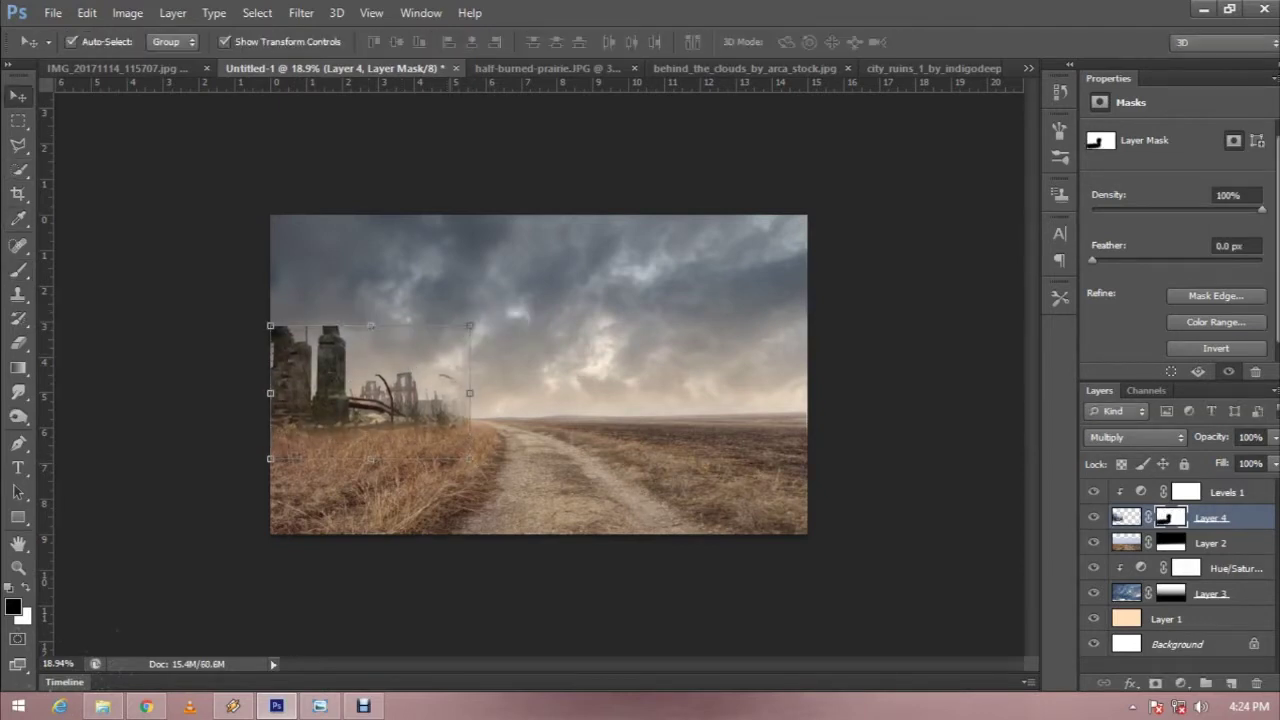
pyautogui.press('b')
pyautogui.moveTo(420, 420); pyautogui.dragTo(300, 430)
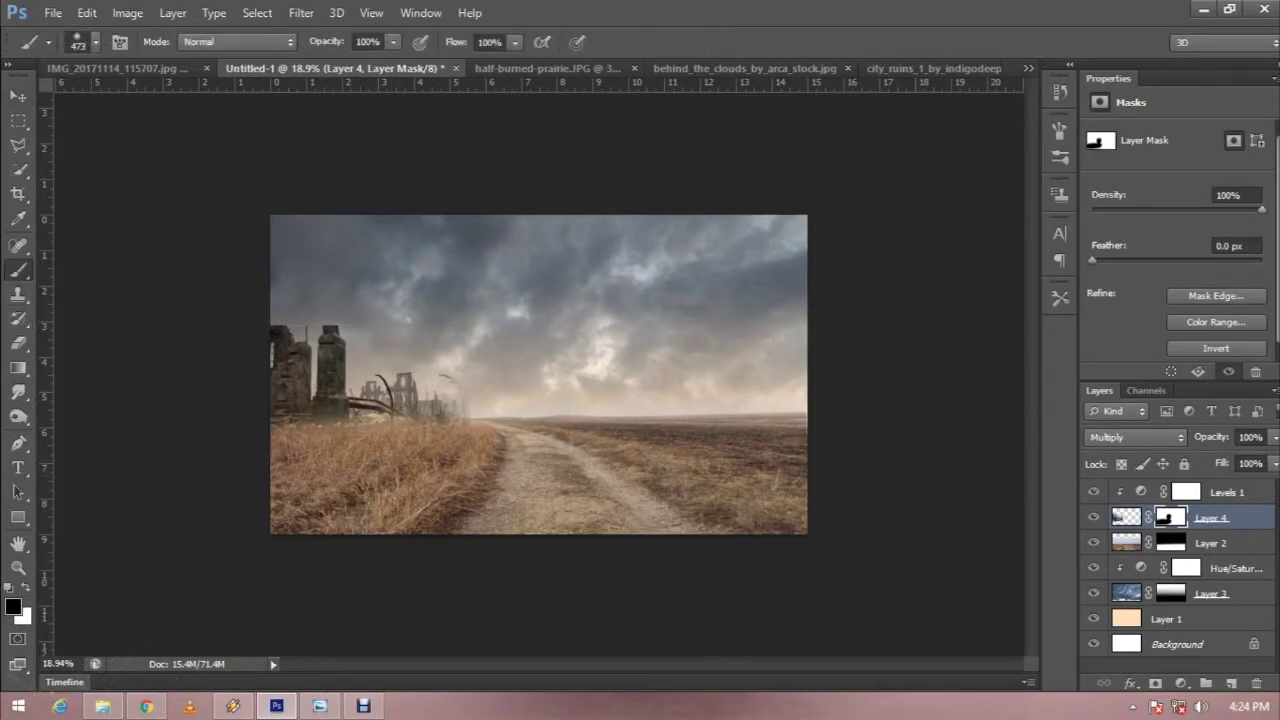
# - Rotate the ruins slightly and nudge them a little left and up
pyautogui.click(18, 95)
pyautogui.hotkey('ctrl', 't')
pyautogui.moveTo(494, 436); pyautogui.dragTo(490, 446)
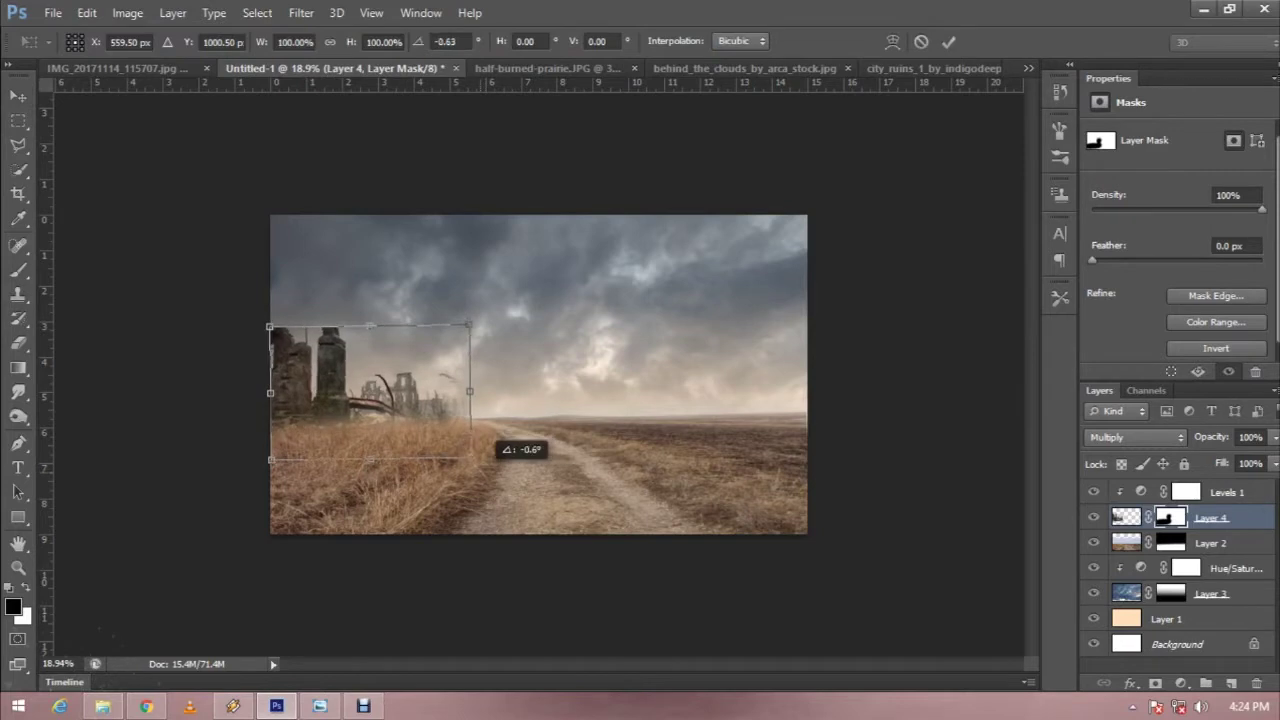
pyautogui.moveTo(434, 382); pyautogui.dragTo(426, 380)
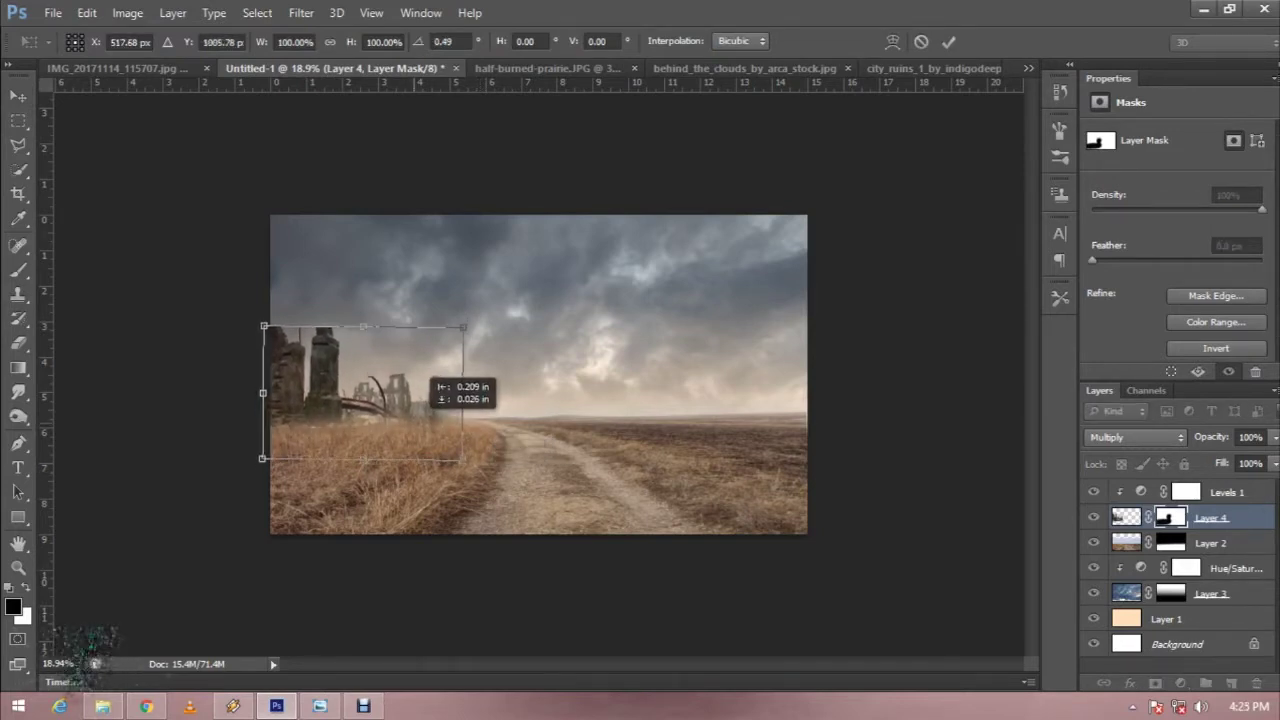
pyautogui.press('Return')
# - Paint a haze stroke below the ruins, undo it, and return to the source-image folder
pyautogui.press('b')
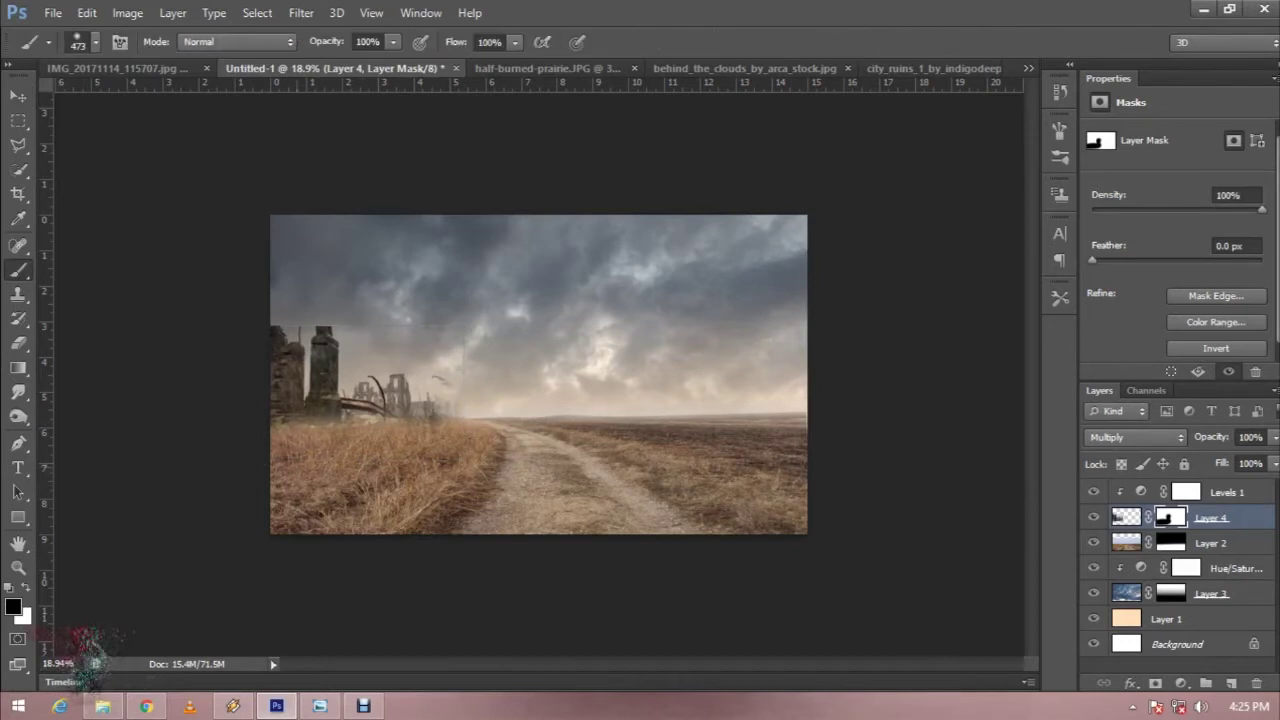
pyautogui.moveTo(285, 420); pyautogui.dragTo(420, 415)
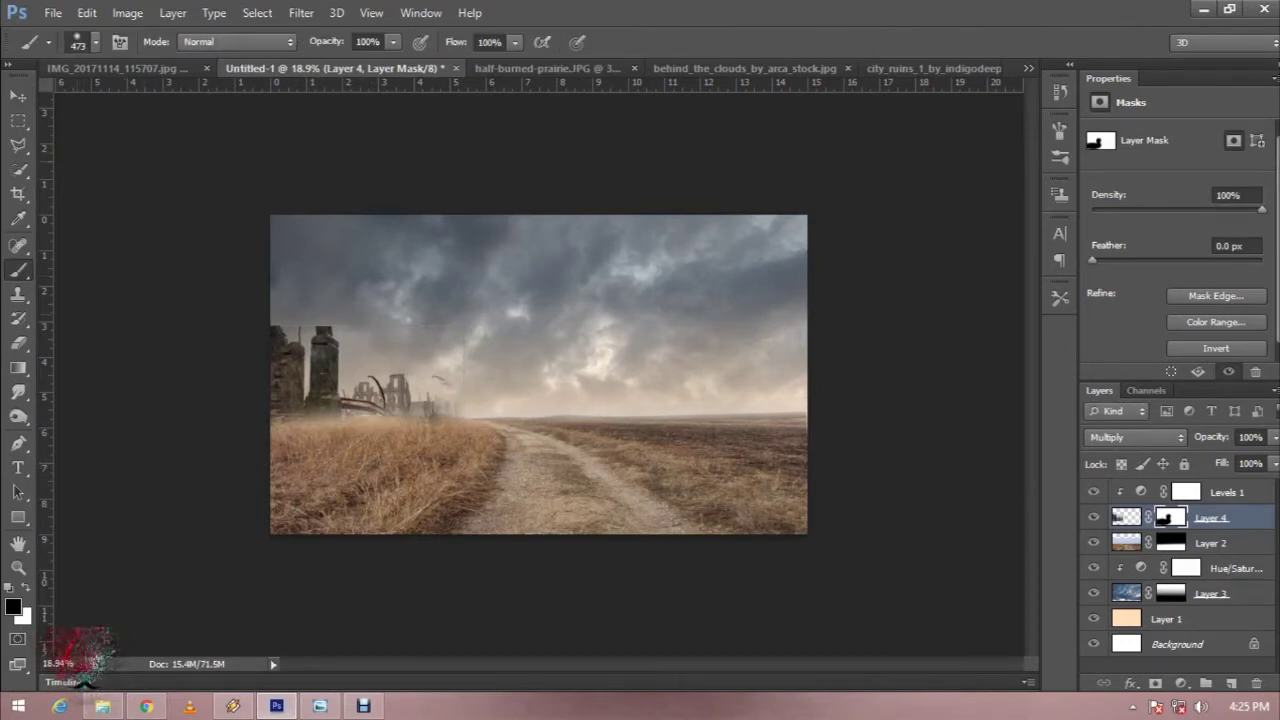
pyautogui.hotkey('ctrl', 'z')
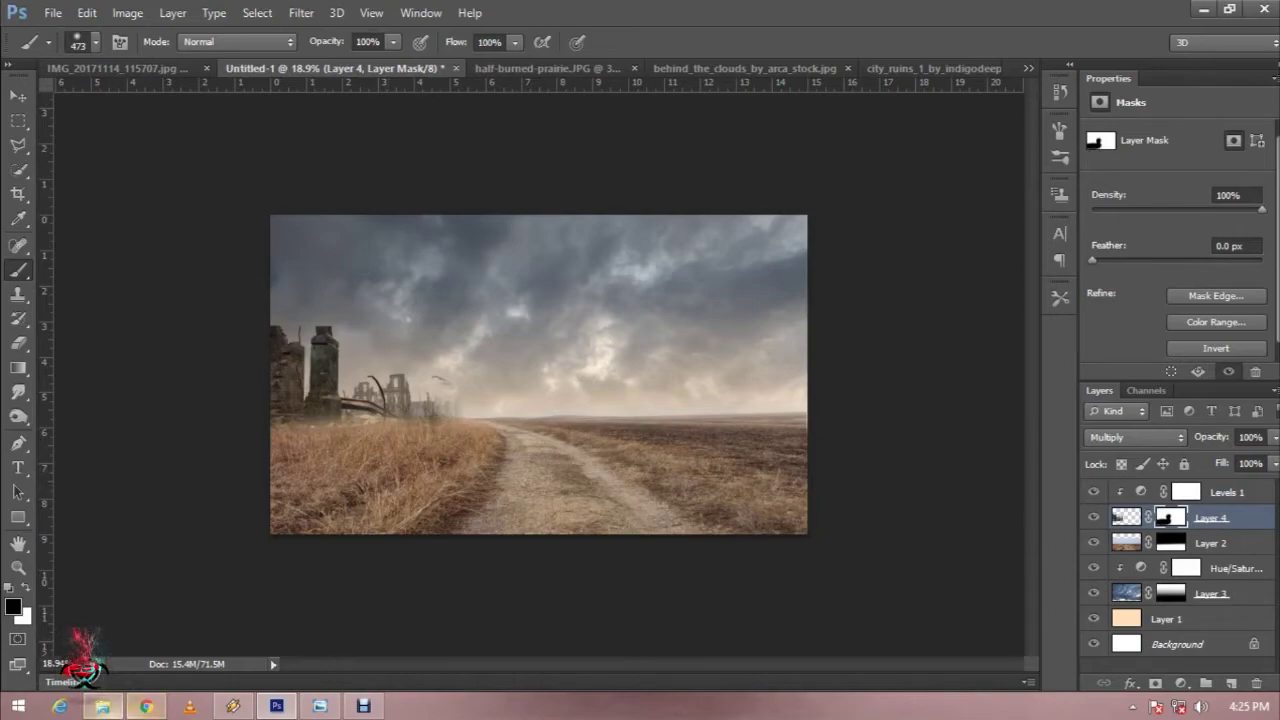
pyautogui.click(102, 706)
pyautogui.rightClick(567, 159)
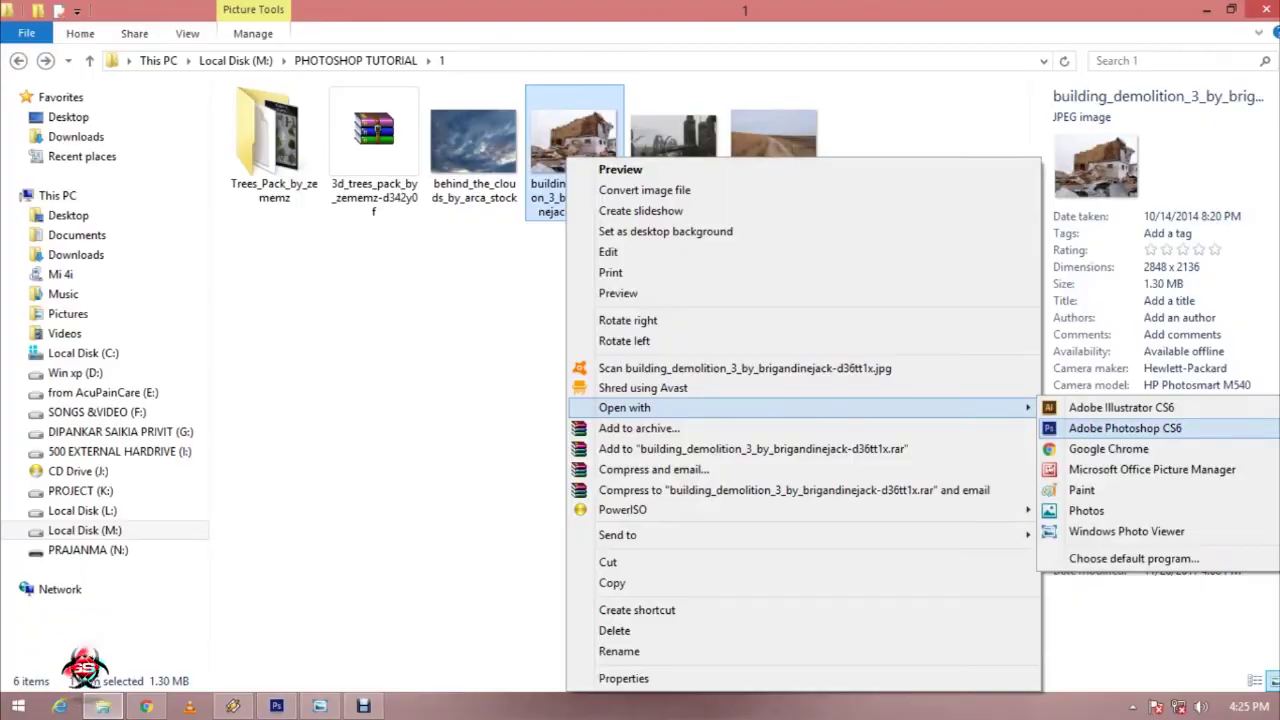
# - Open building_demolition in Photoshop, close city_ruins, and drag the photo into Untitled-1 as Layer 5
pyautogui.click(1124, 428)
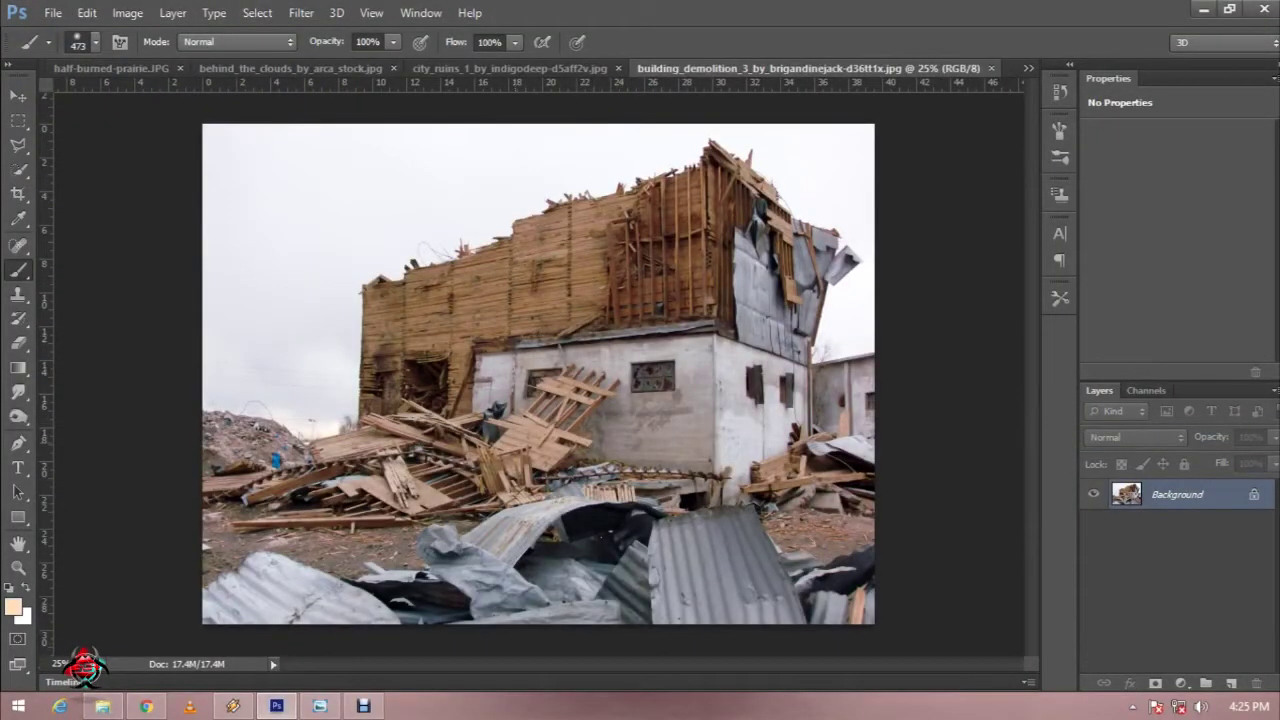
pyautogui.hotkey('ctrl', 'shift', 'Tab')
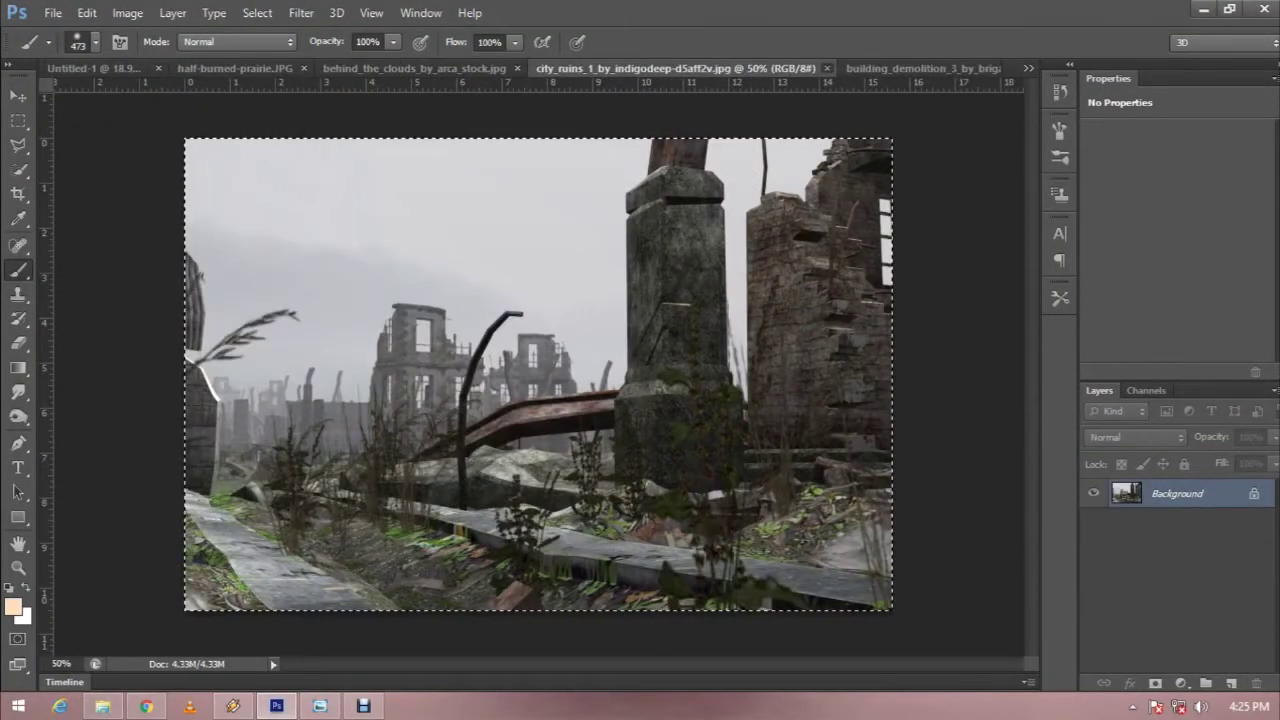
pyautogui.hotkey('ctrl', 'w')
pyautogui.hotkey('ctrl', 'shift', 'Tab')
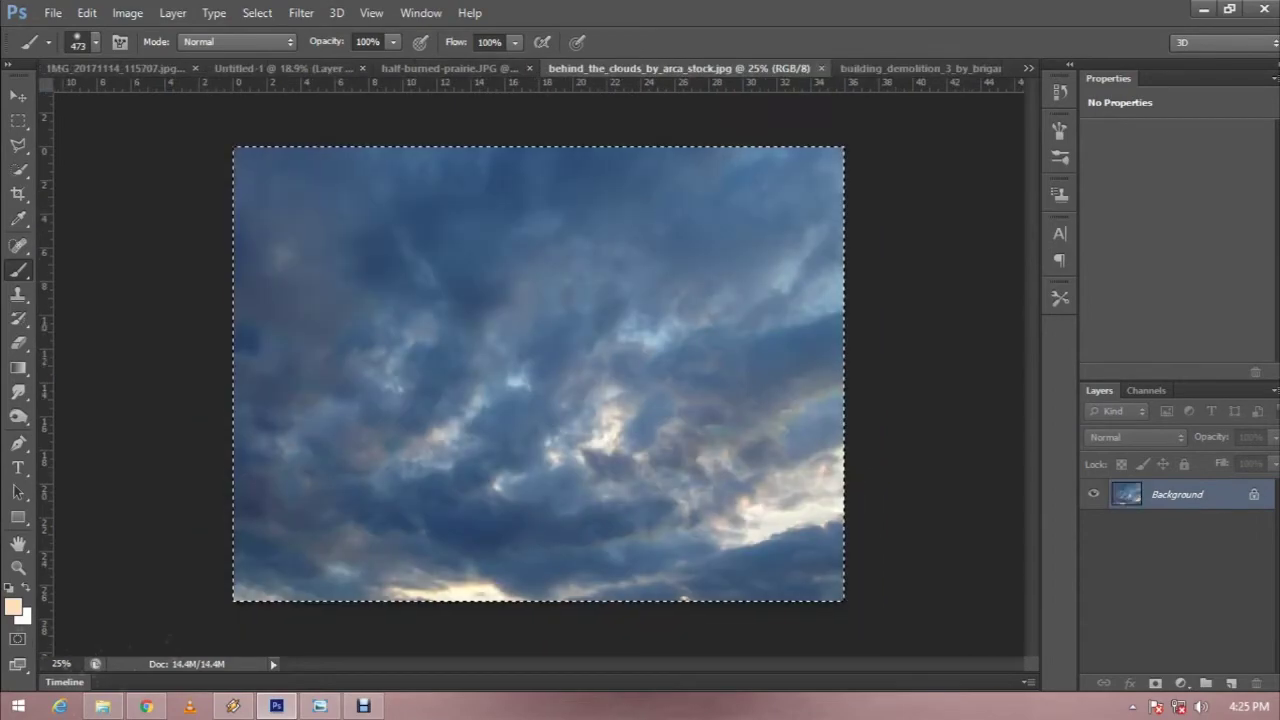
pyautogui.hotkey('ctrl', 'Tab')
pyautogui.press('v')
pyautogui.hotkey('ctrl', 'a')
pyautogui.moveTo(540, 400); pyautogui.dragTo(750, 470)
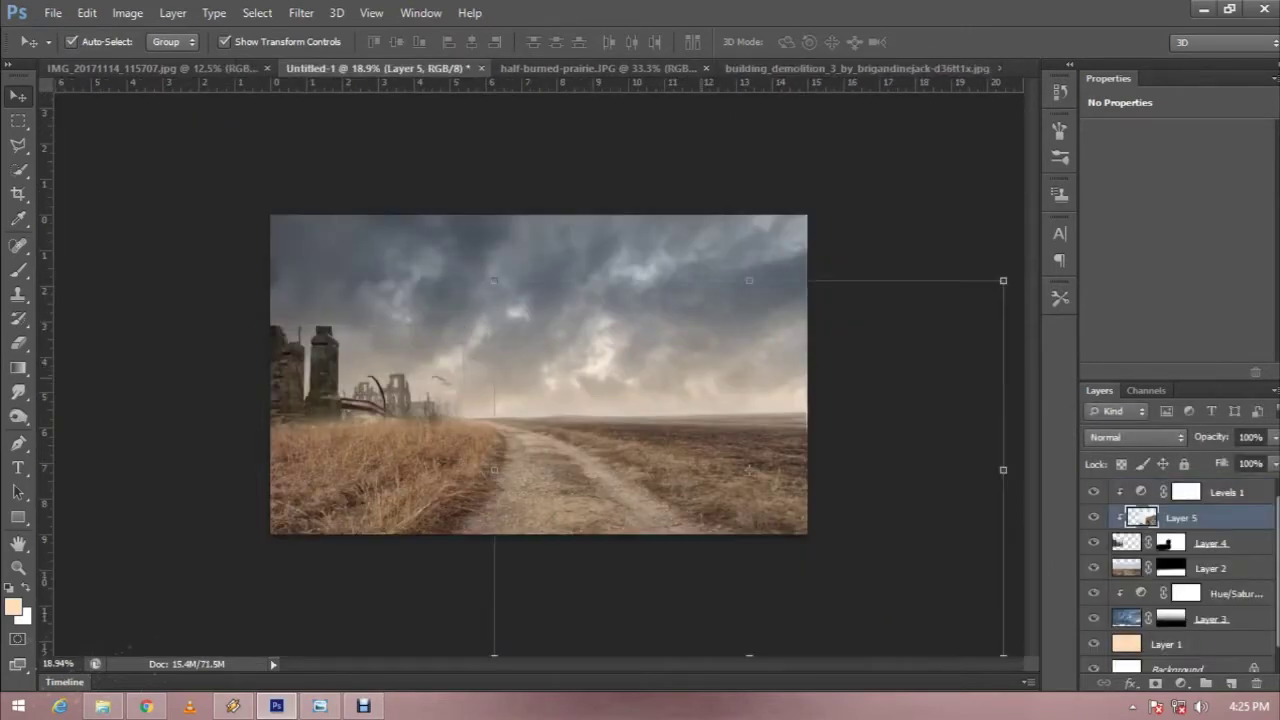
# - Move the house layer above Levels 1, release its clipping mask, and scale it to about 46%
pyautogui.moveTo(1180, 517); pyautogui.dragTo(1180, 492)
pyautogui.rightClick(1228, 492)
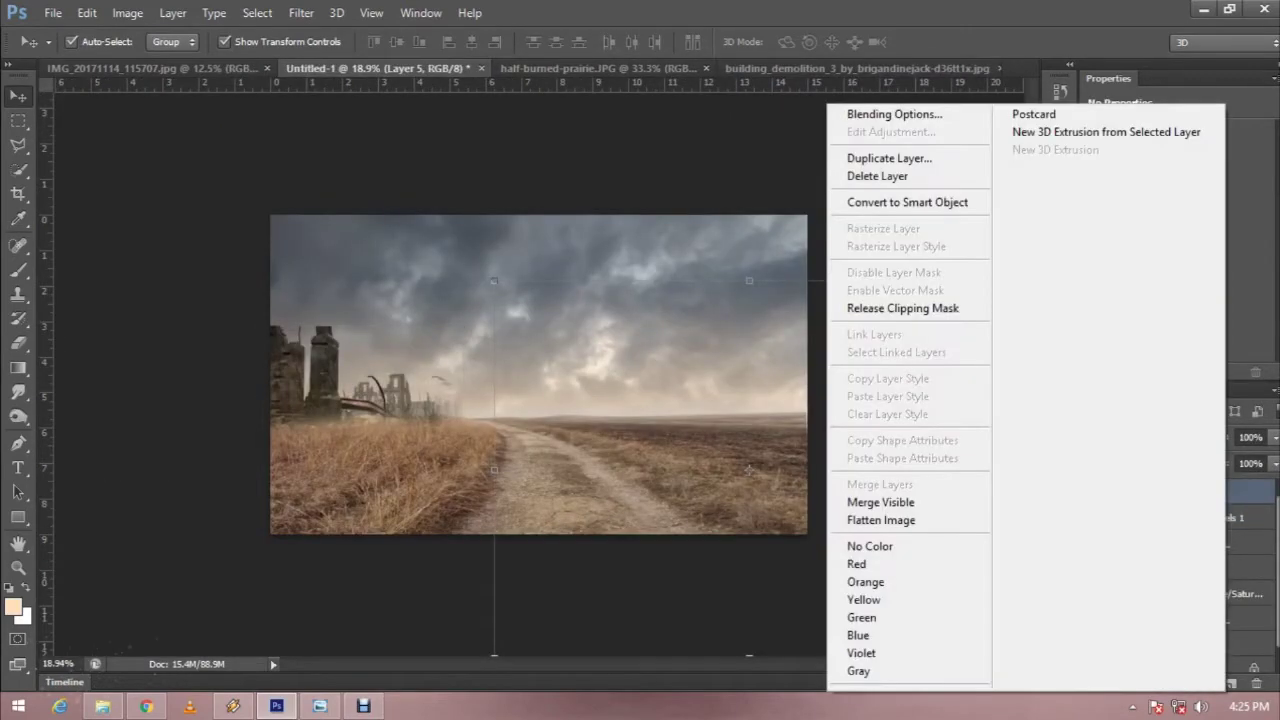
pyautogui.click(902, 308)
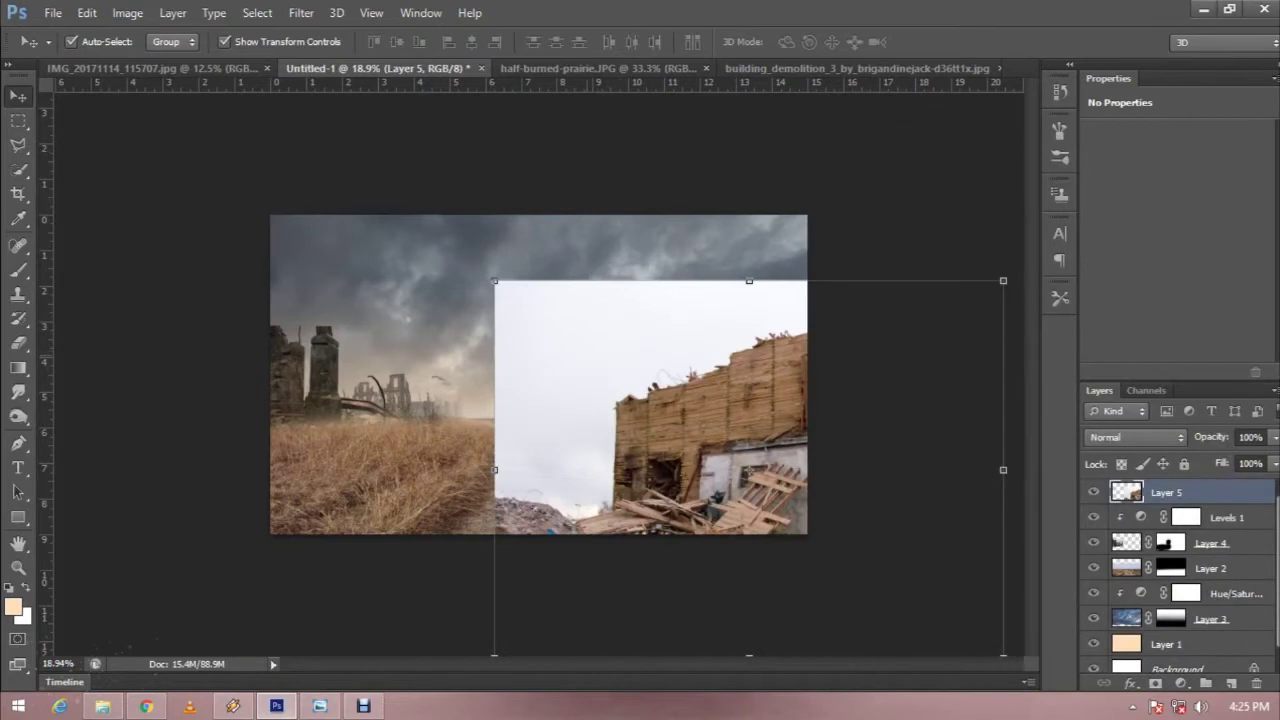
pyautogui.hotkey('ctrl', 't')
pyautogui.moveTo(494, 281)
pyautogui.mouseDown()
pyautogui.moveTo(632, 382)
pyautogui.moveTo(601, 324)
pyautogui.mouseUp()
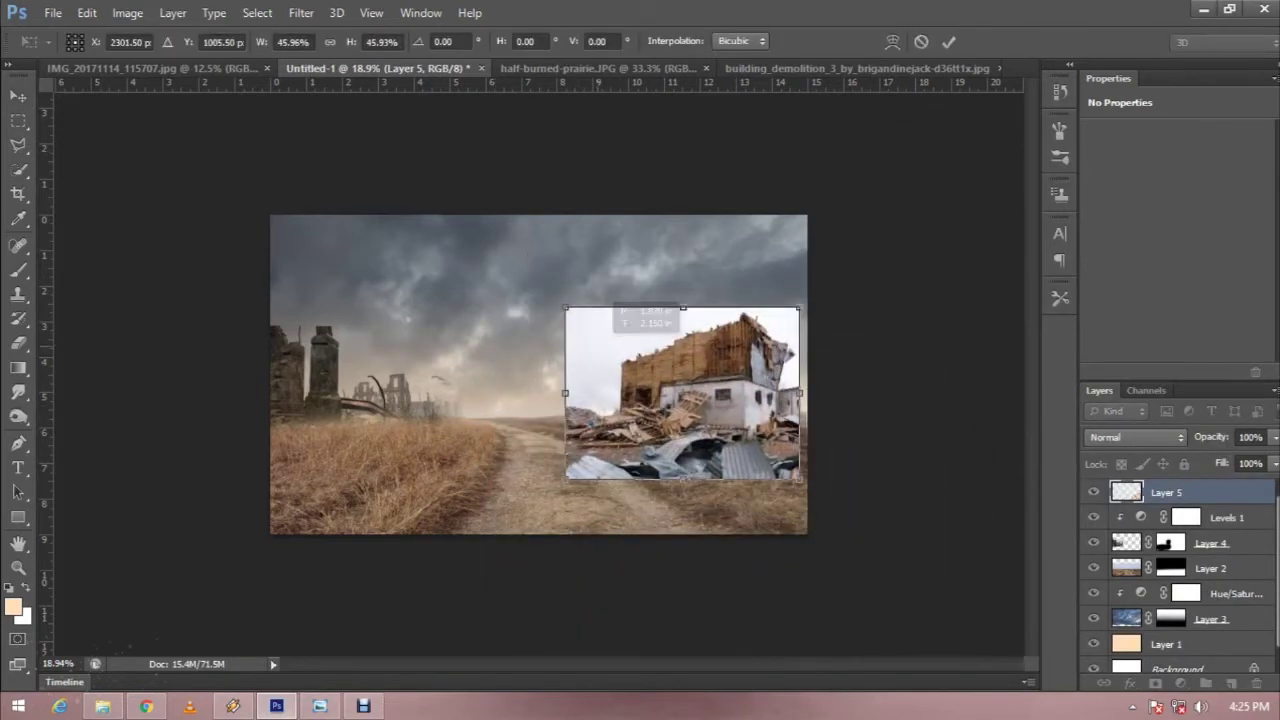
pyautogui.press('Return')
# - Set the house layer to Multiply and brighten it with a clipped Levels adjustment
pyautogui.click(1135, 437)
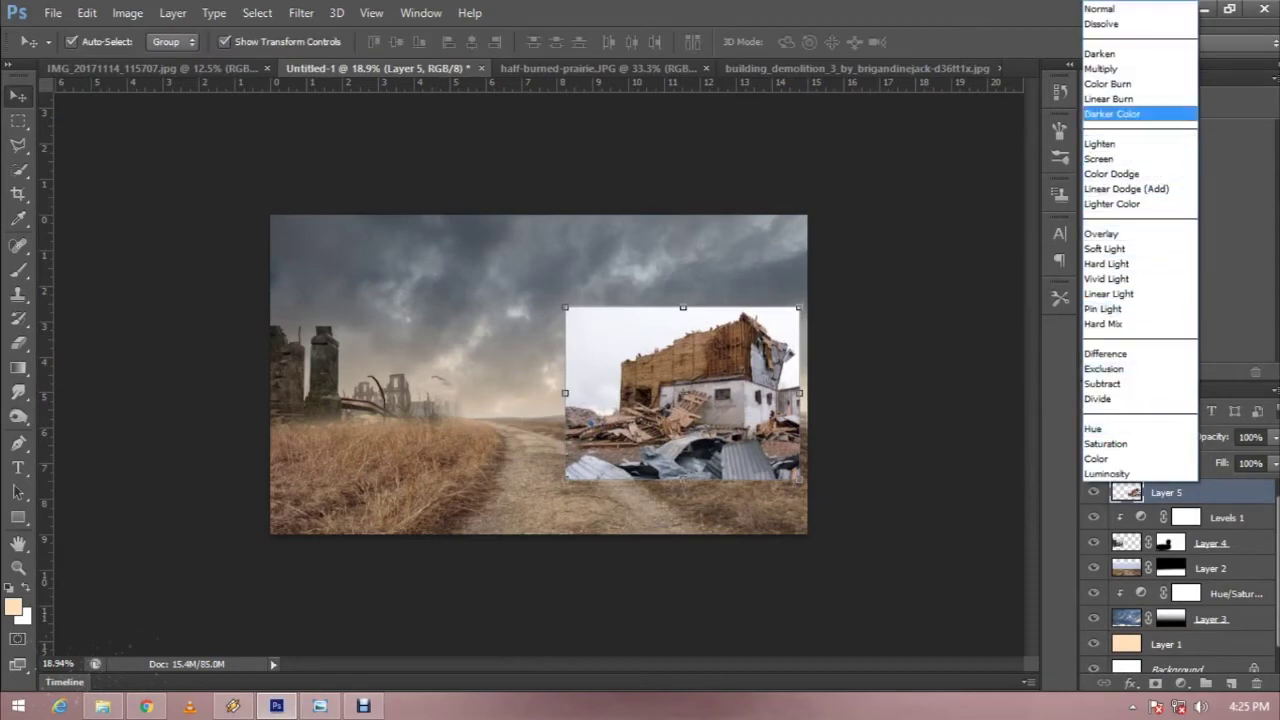
pyautogui.click(1125, 77)
pyautogui.click(1181, 683)
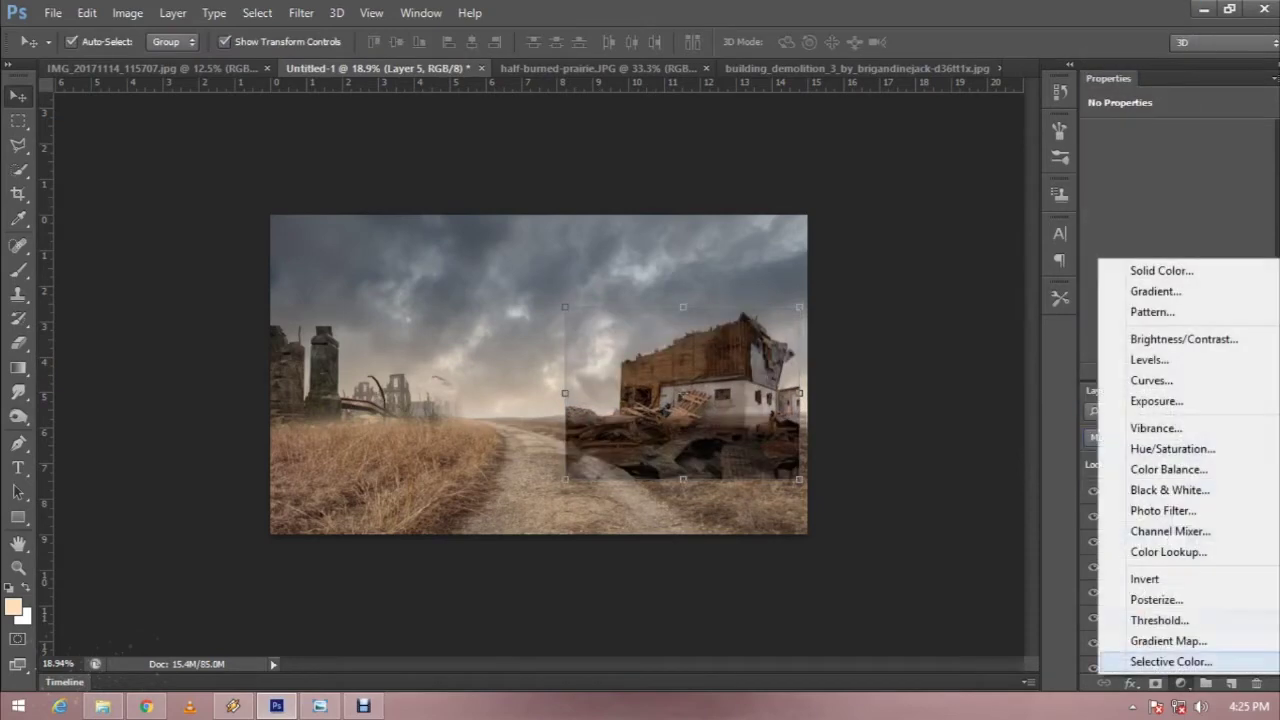
pyautogui.click(1150, 358)
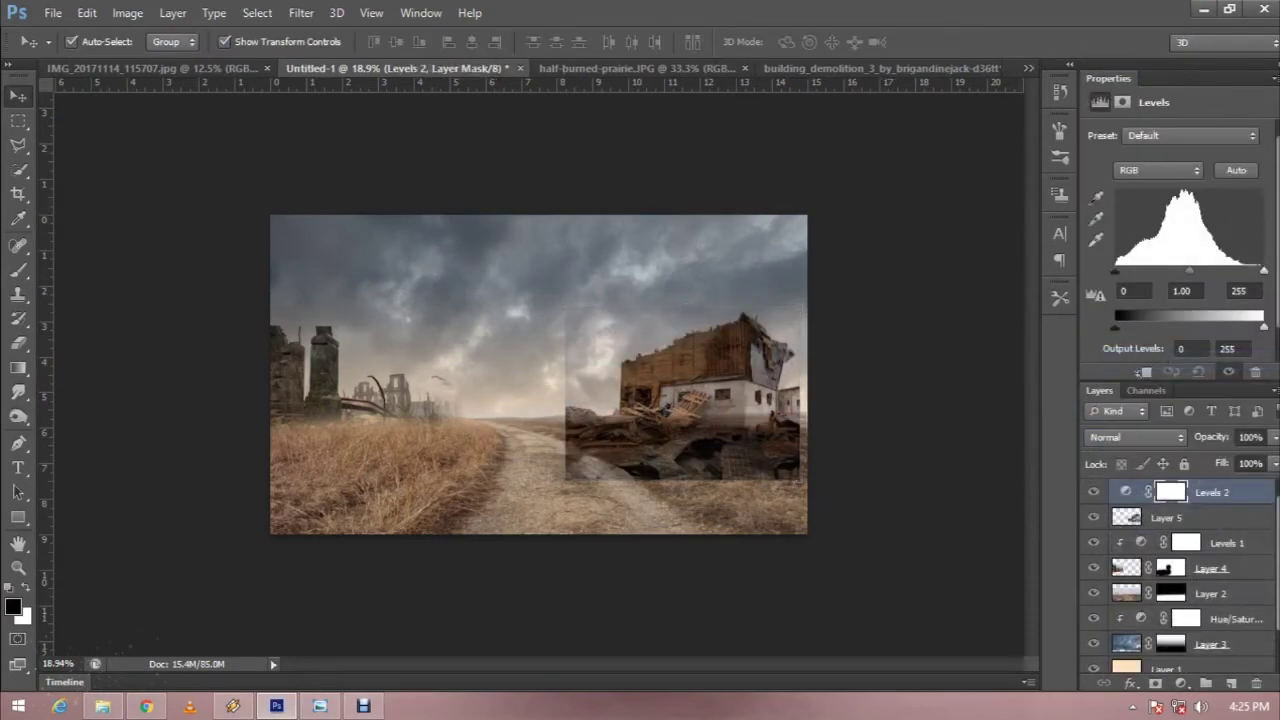
pyautogui.click(1144, 371)
pyautogui.moveTo(1264, 271); pyautogui.dragTo(1207, 271)
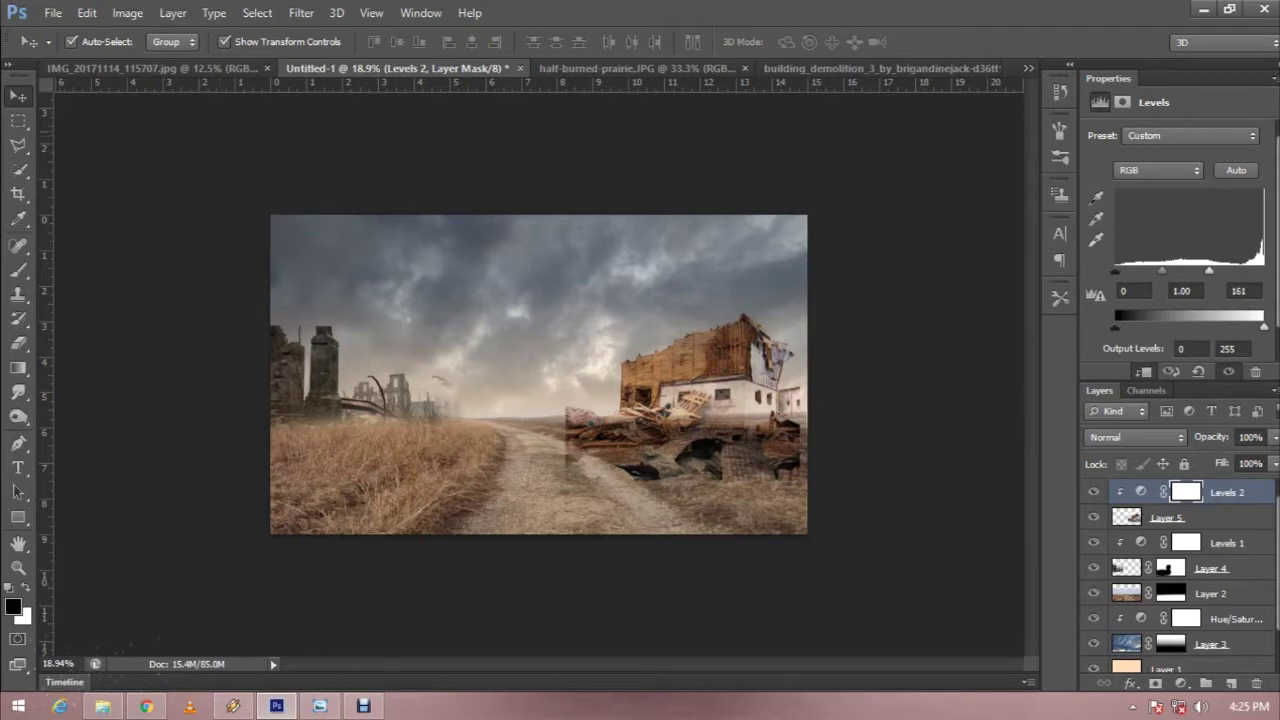
pyautogui.click(1166, 517)
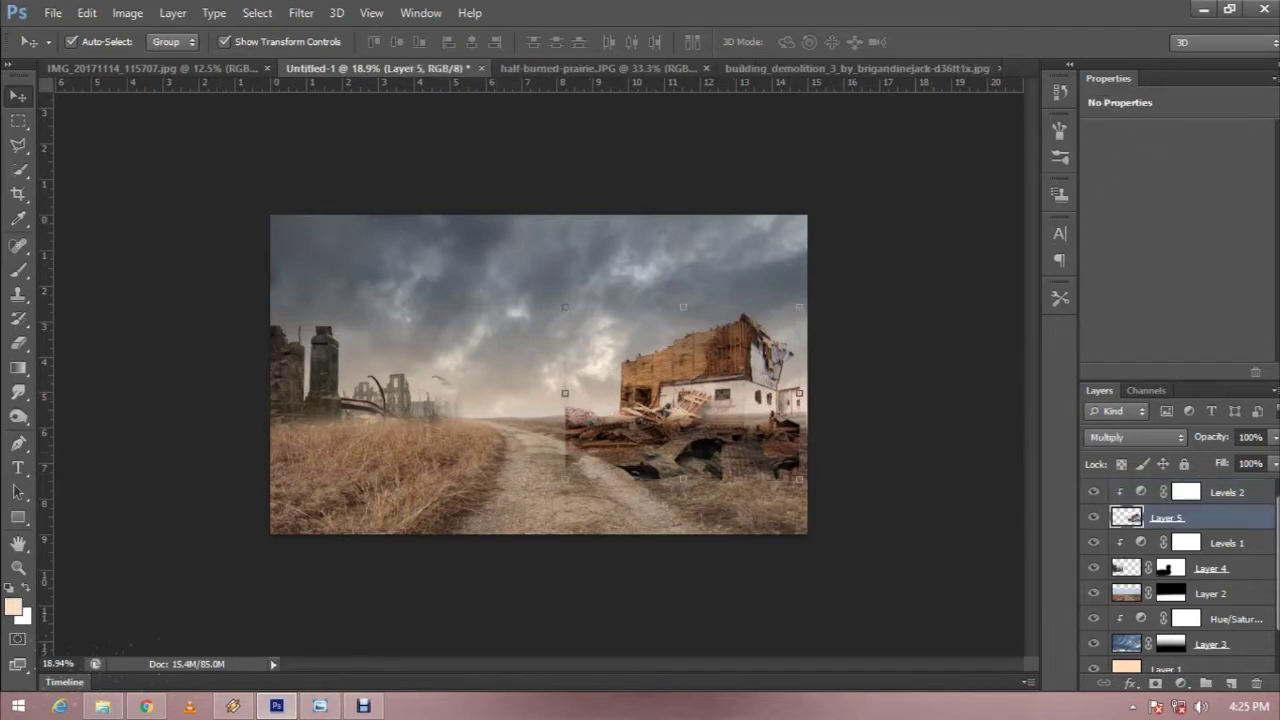
# - Scale the house to 82% and mask away the debris at its base with black paint
pyautogui.moveTo(800, 307)
pyautogui.mouseDown()
pyautogui.moveTo(758, 338)
pyautogui.moveTo(724, 306)
pyautogui.moveTo(801, 318)
pyautogui.mouseUp()
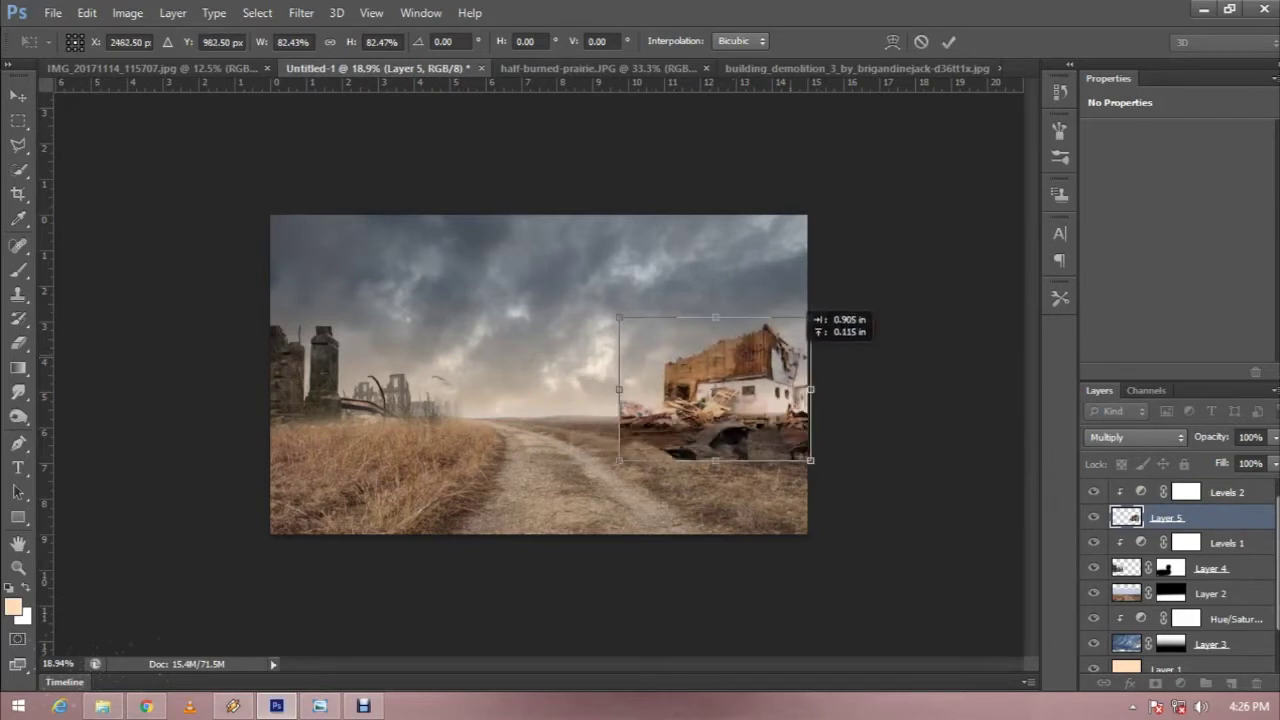
pyautogui.press('Return')
pyautogui.click(1155, 683)
pyautogui.click(18, 342)
pyautogui.click(18, 268)
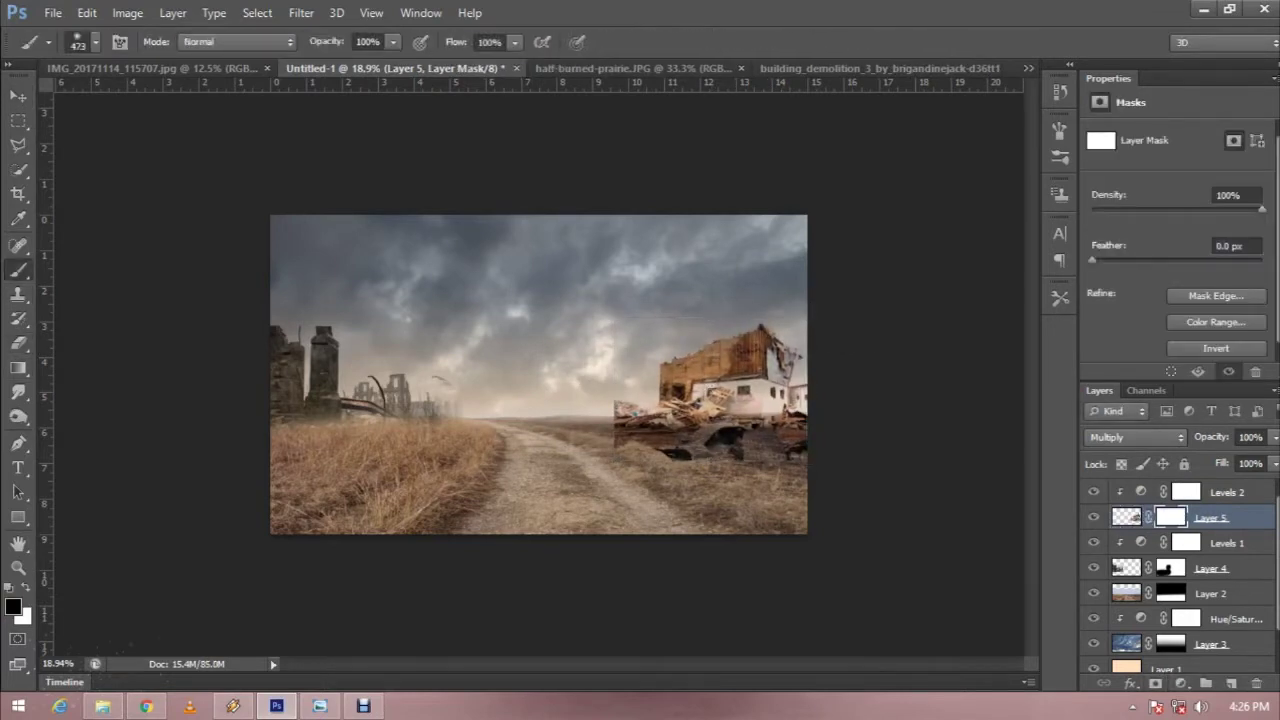
pyautogui.moveTo(625, 420)
pyautogui.mouseDown()
pyautogui.moveTo(775, 435)
pyautogui.moveTo(650, 420)
pyautogui.mouseUp()
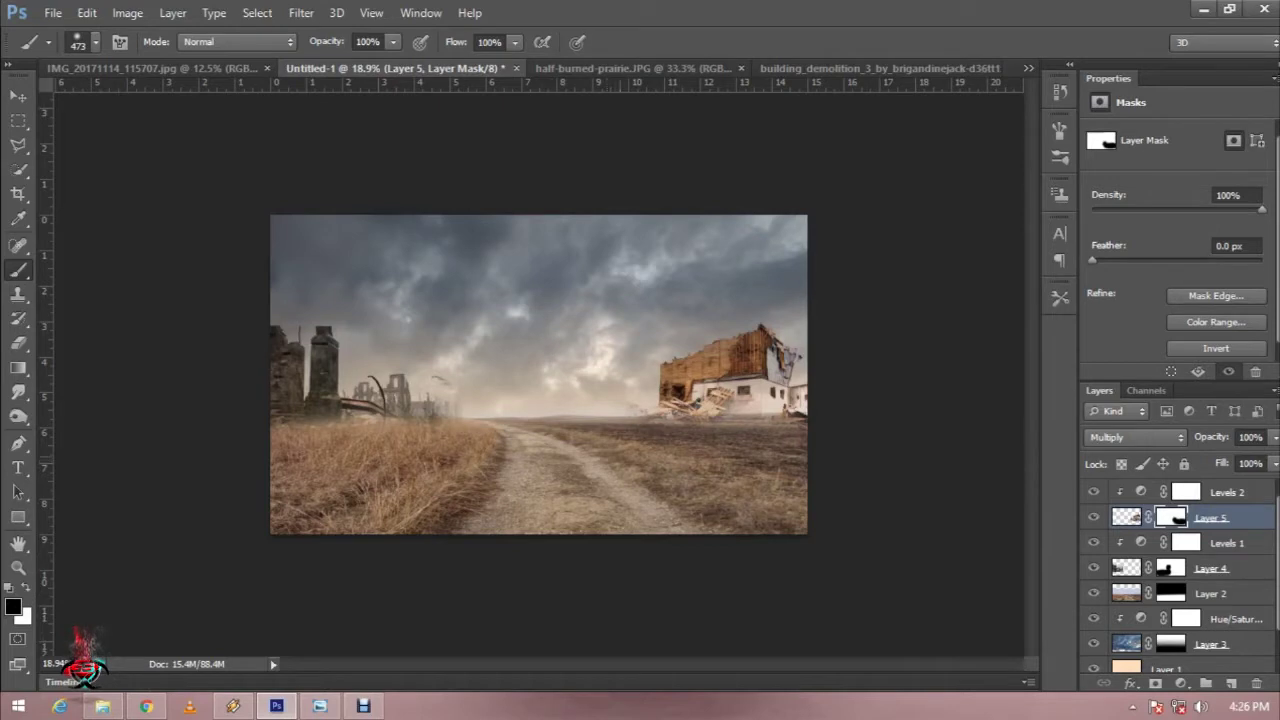
pyautogui.moveTo(700, 410); pyautogui.dragTo(650, 415)
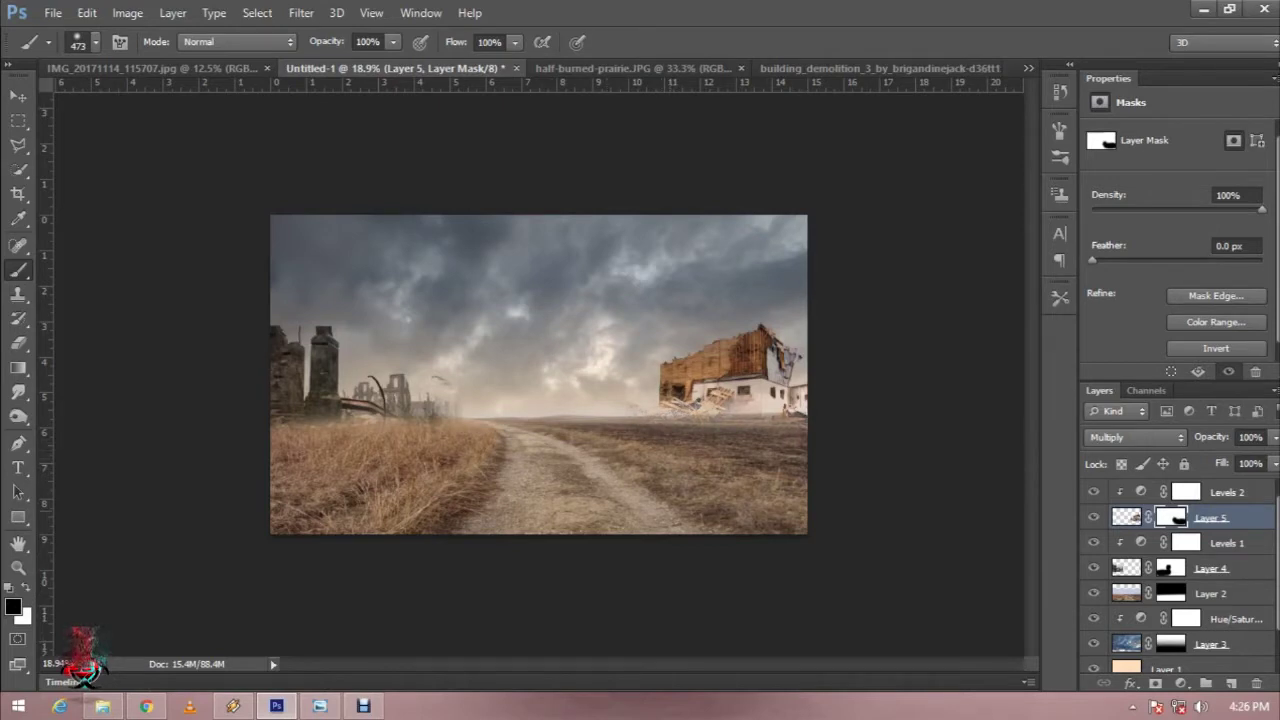
# - Nudge the house down, set its opacity to 78%, and switch to the IMG_20171114_115707 document
pyautogui.press('v')
pyautogui.press('Down')
pyautogui.press('Down')
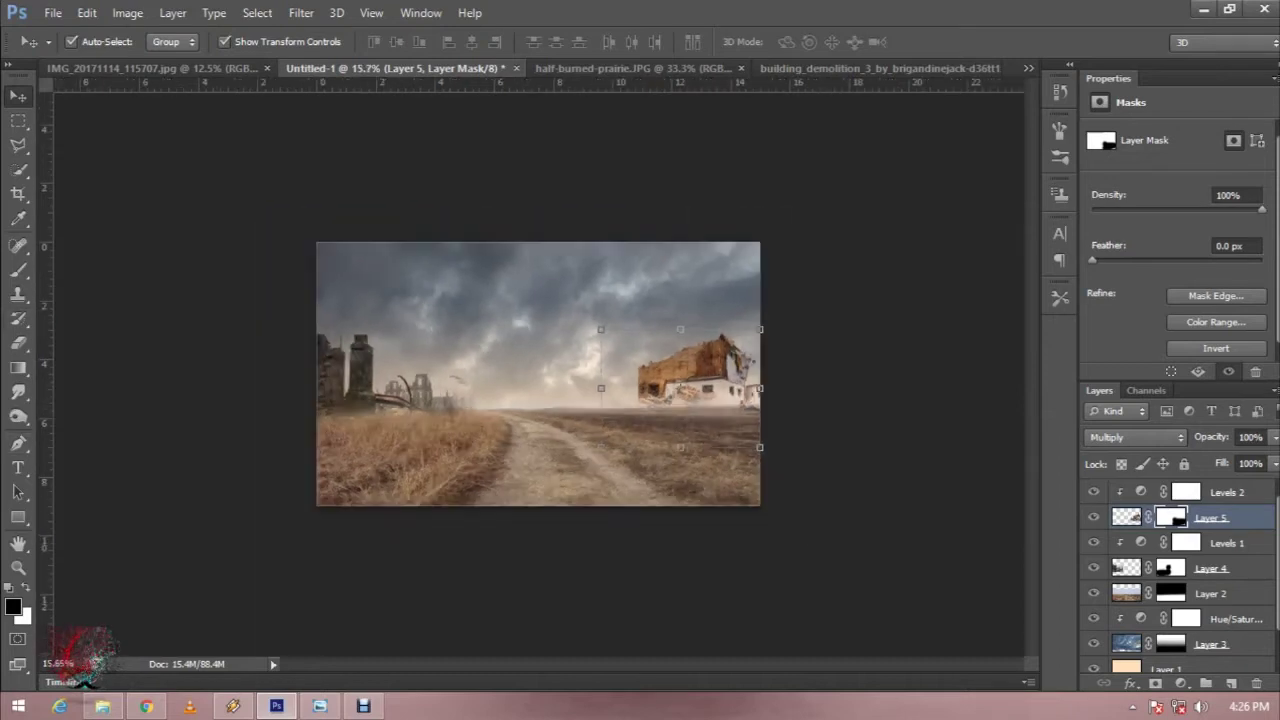
pyautogui.press('m')
pyautogui.hotkey('ctrl', '+')
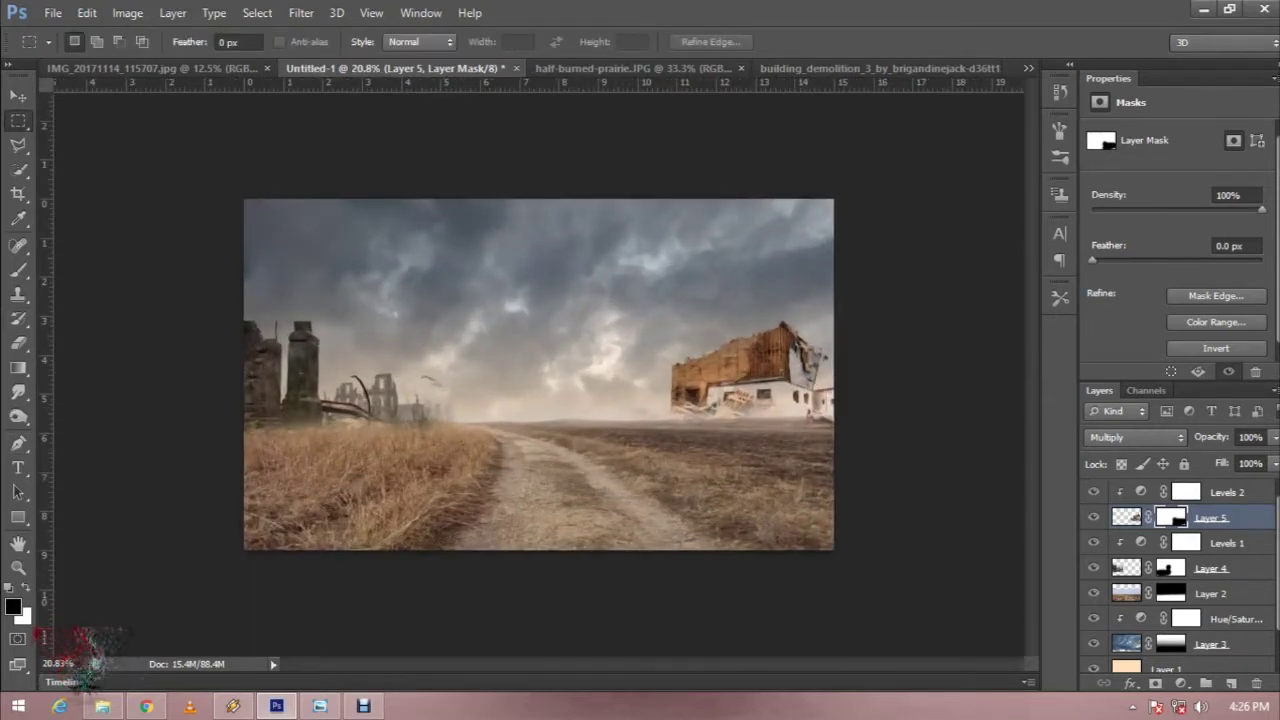
pyautogui.press('9')
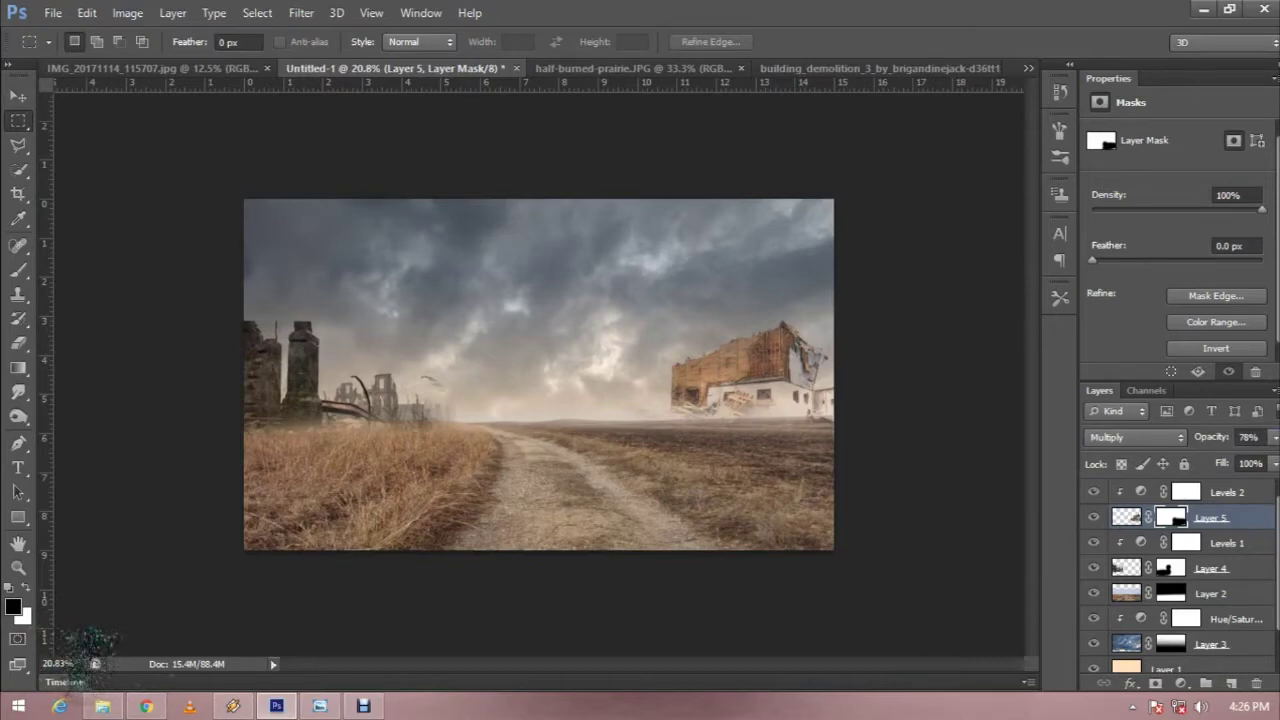
pyautogui.press('v')
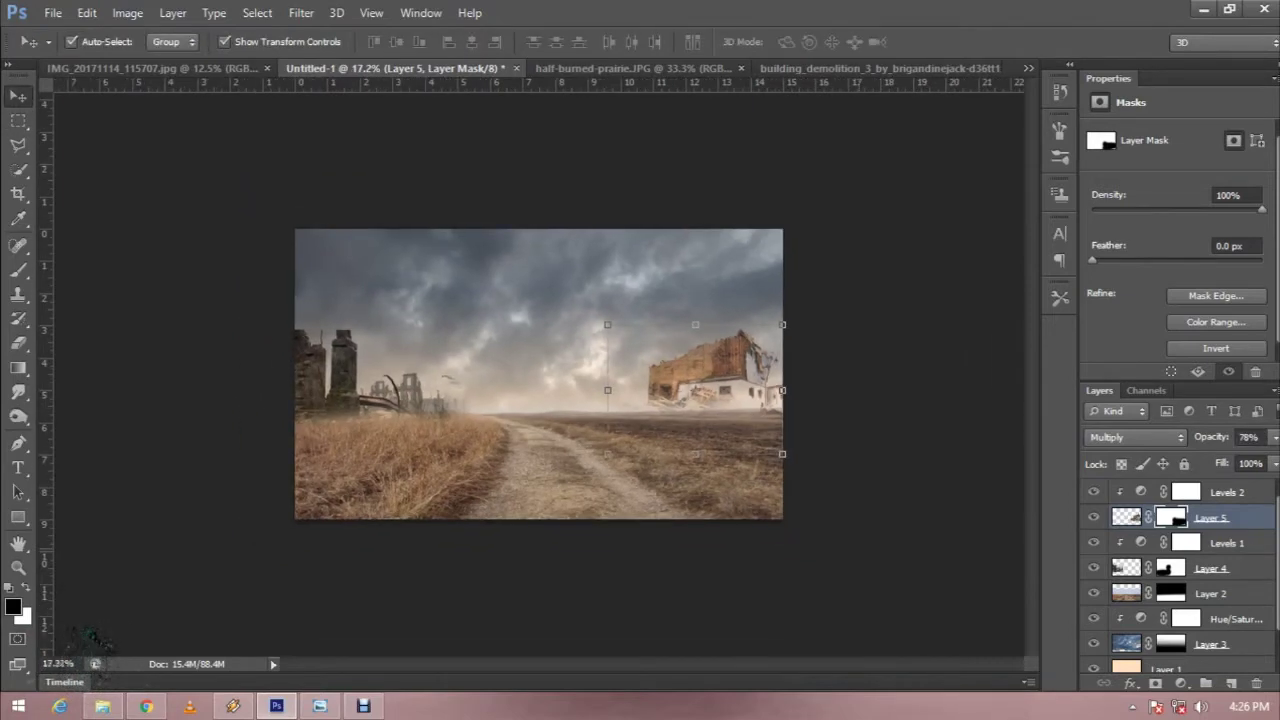
pyautogui.click(150, 68)
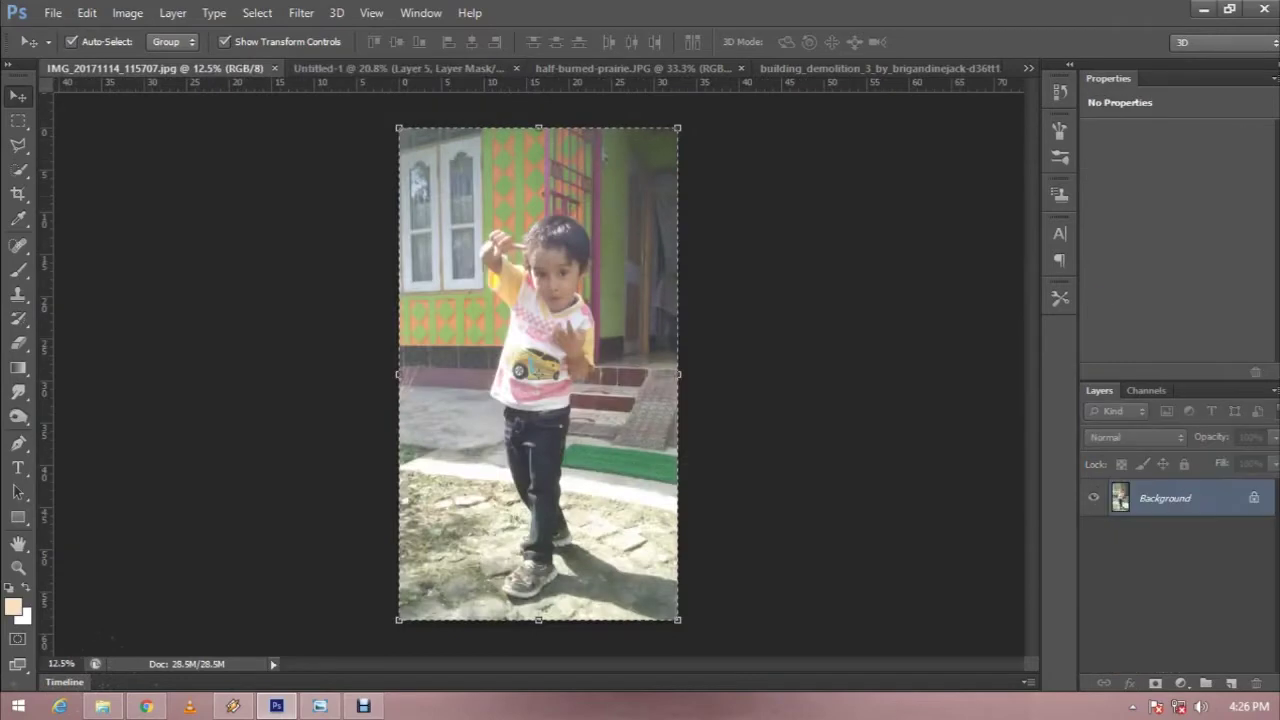
# - With the Pen tool, extend the outline path down the child's shirt and side
pyautogui.press('p')
pyautogui.scroll(2, 567, 211)
pyautogui.scroll(3, 567, 211)
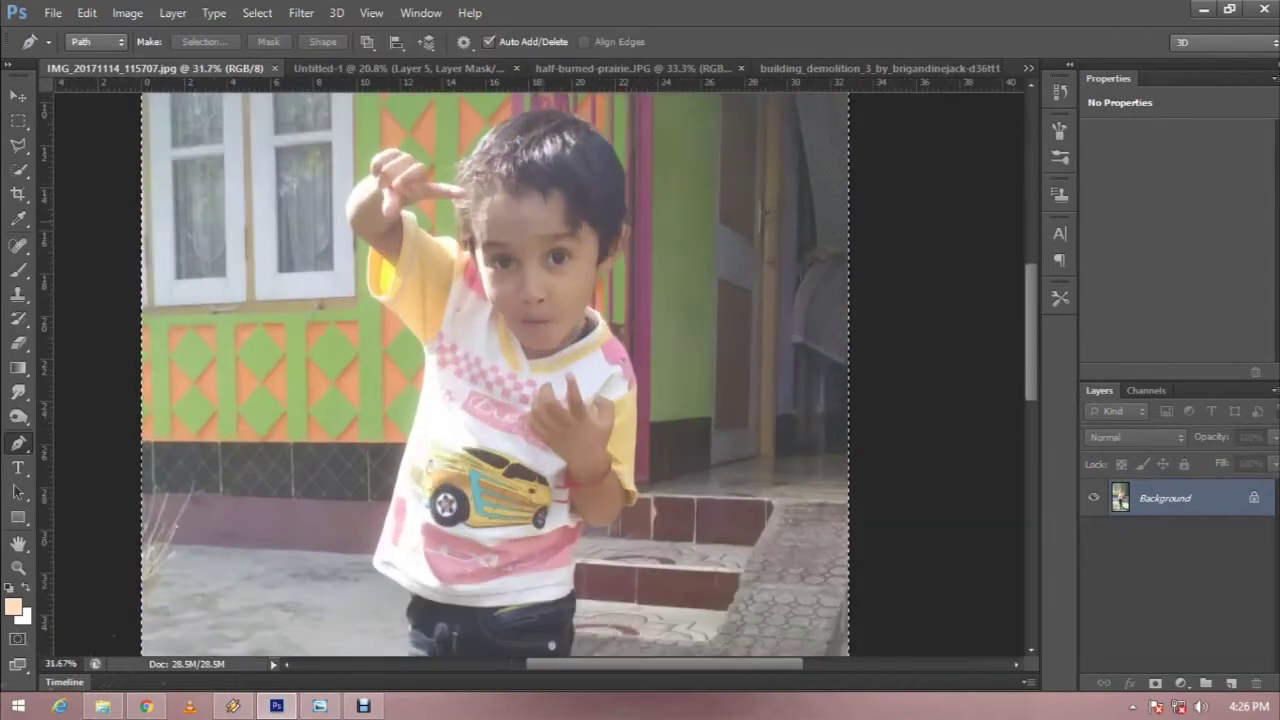
pyautogui.scroll(1, 567, 211)
pyautogui.scroll(2, 567, 211)
pyautogui.scroll(1, 525, 245)
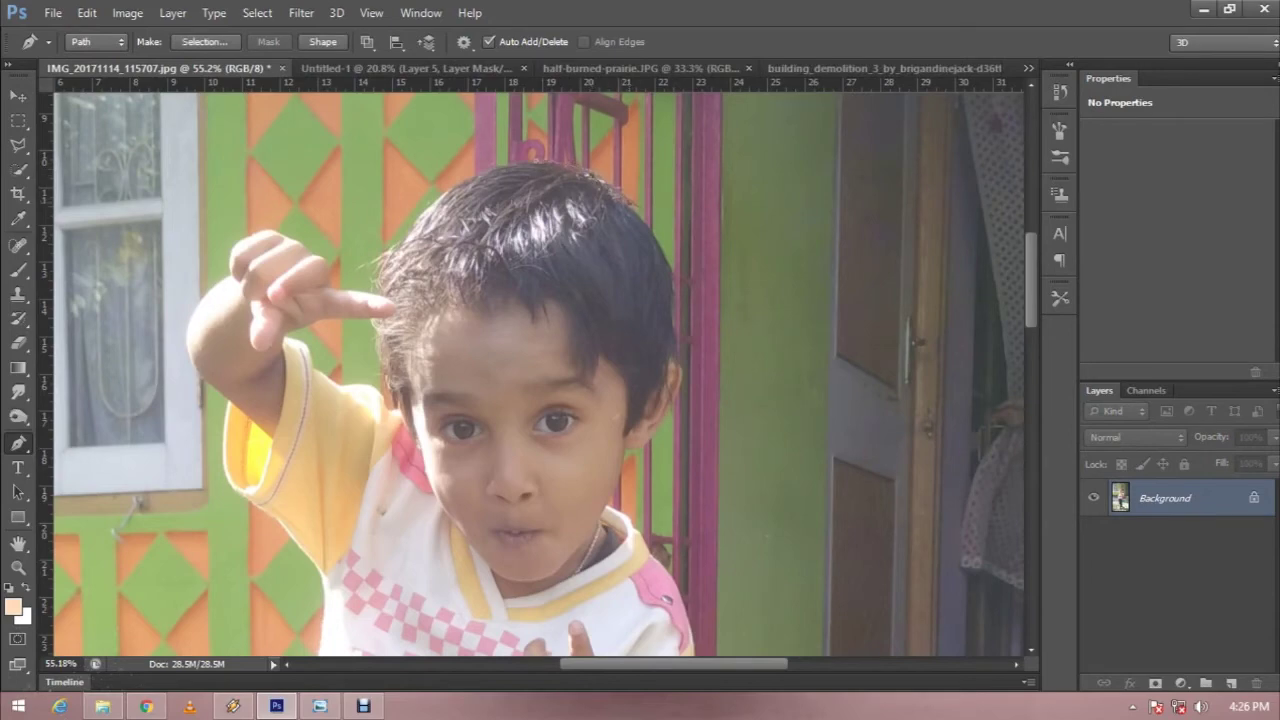
pyautogui.scroll(6, 659, 389)
pyautogui.moveTo(540, 500); pyautogui.dragTo(650, 205)
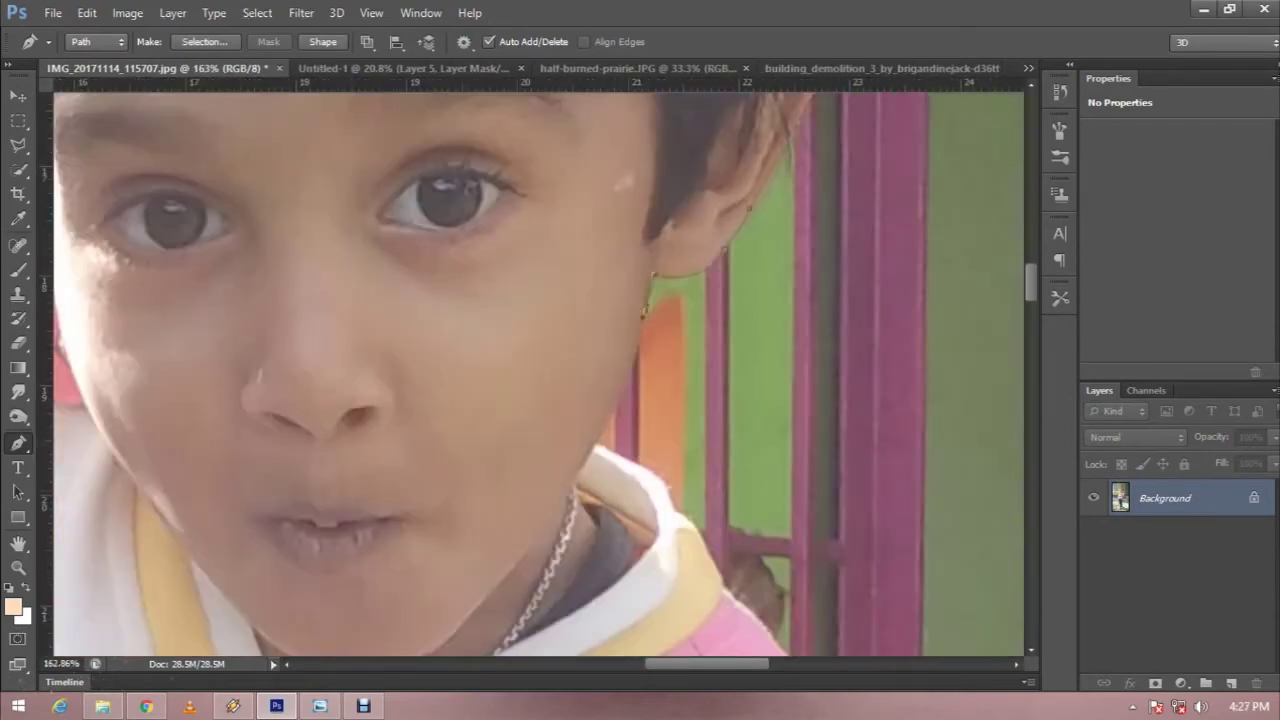
pyautogui.scroll(-3, 540, 375)
pyautogui.scroll(-3, 540, 375)
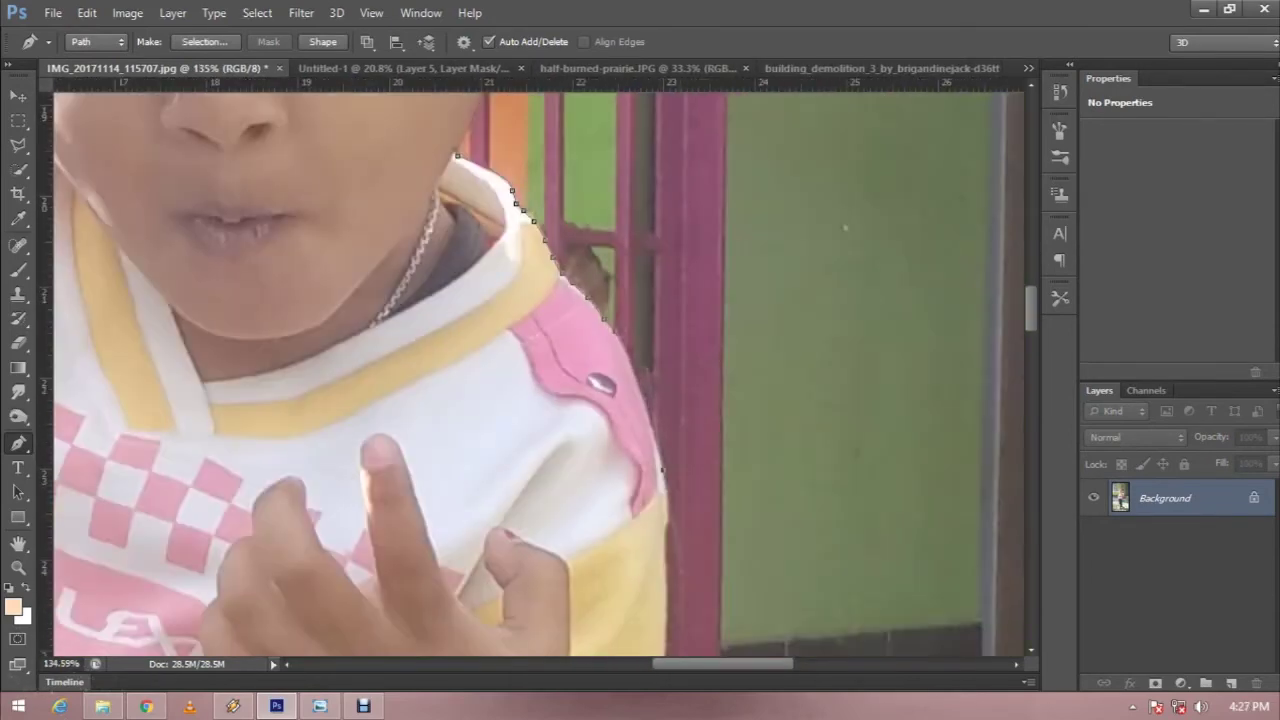
pyautogui.scroll(-3, 540, 375)
pyautogui.scroll(-3, 540, 375)
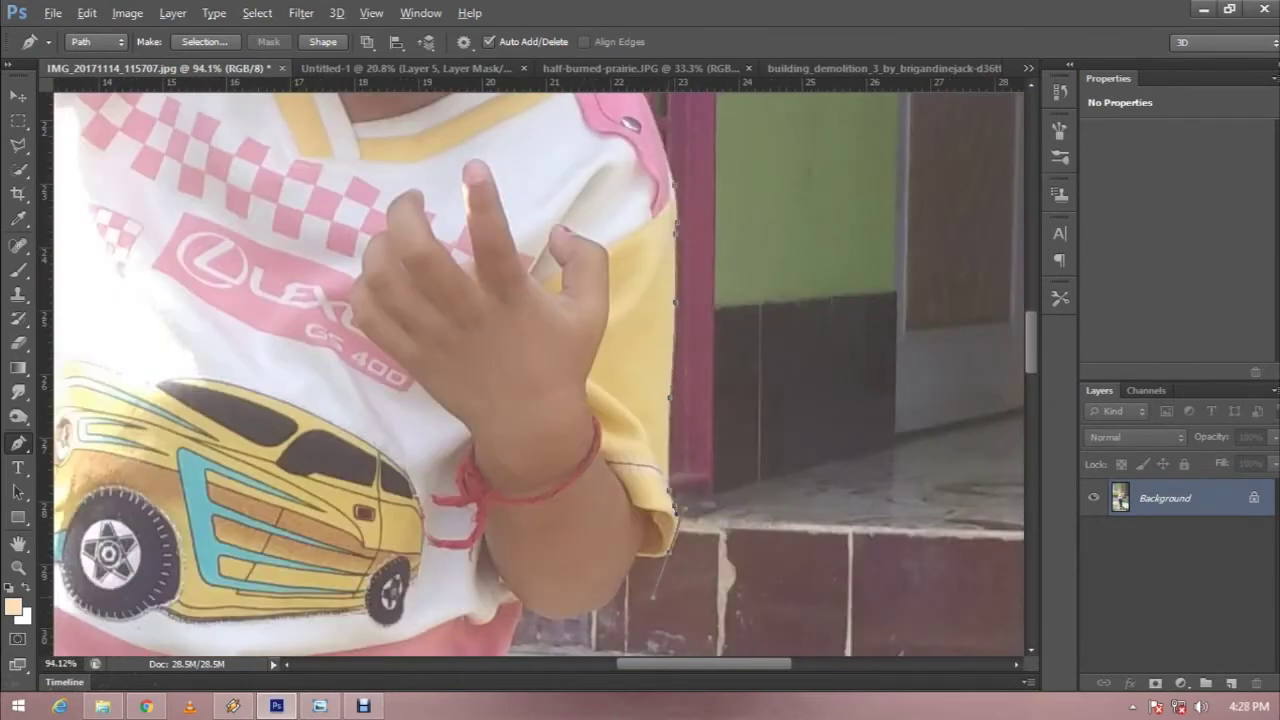
pyautogui.scroll(3, 664, 548)
pyautogui.moveTo(630, 600)
pyautogui.mouseDown()
pyautogui.moveTo(630, 250)
pyautogui.moveTo(630, 300)
pyautogui.mouseUp()
# - Continue the path past the jeans and shoes, adding a curved anchor along the raised arm
pyautogui.scroll(3, 630, 370)
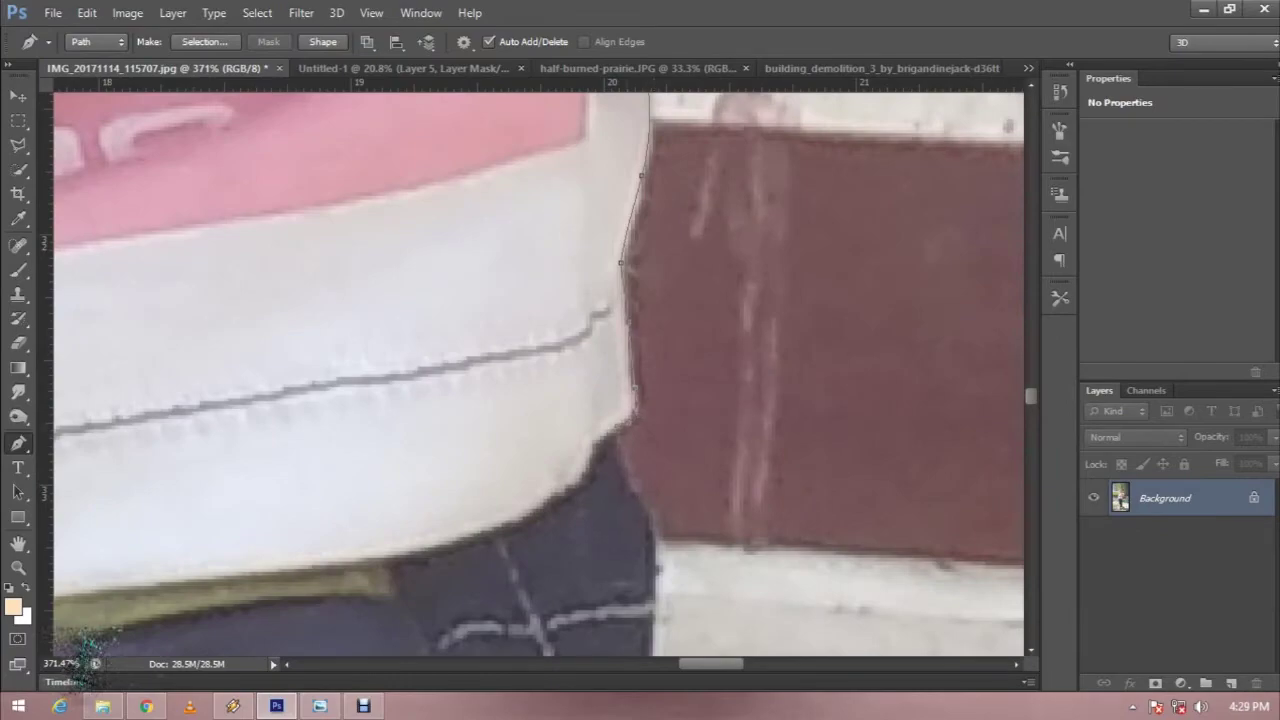
pyautogui.scroll(-3, 540, 375)
pyautogui.scroll(-3, 540, 375)
pyautogui.scroll(-3, 540, 375)
pyautogui.scroll(-3, 540, 375)
pyautogui.scroll(-3, 540, 375)
pyautogui.scroll(-2, 540, 375)
pyautogui.scroll(-2, 540, 375)
pyautogui.scroll(-2, 540, 375)
pyautogui.scroll(1, 540, 375)
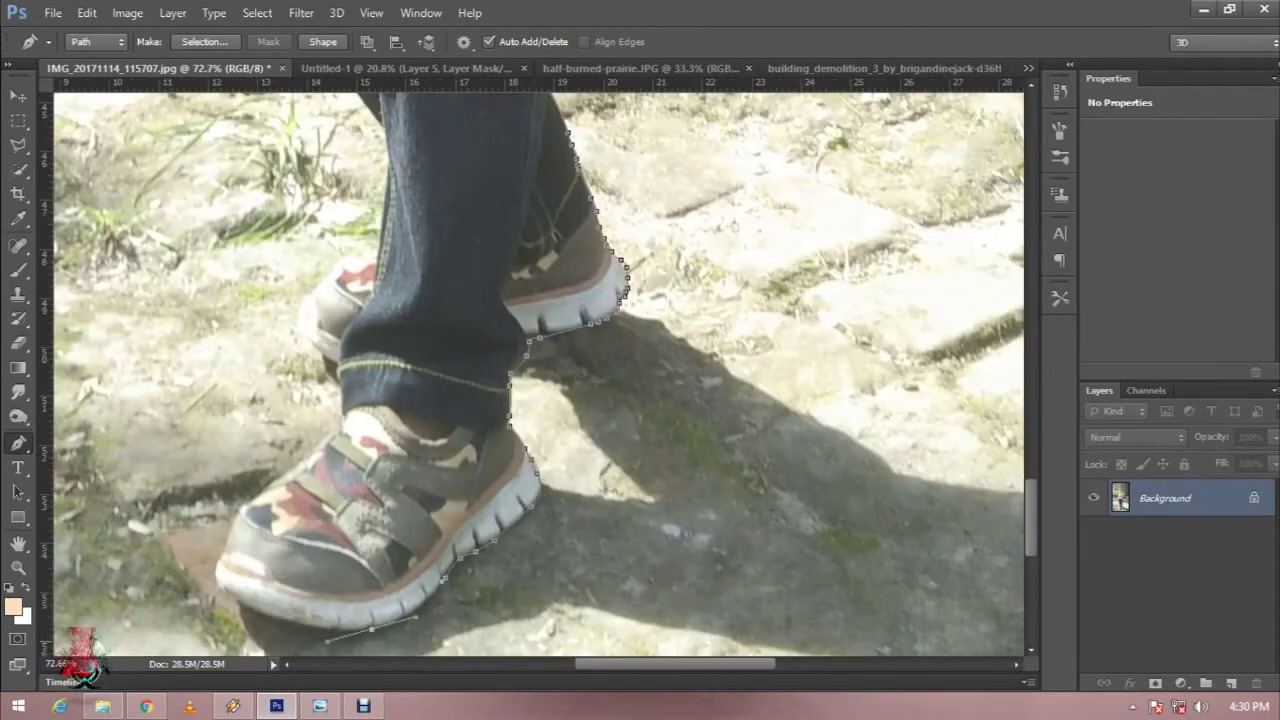
pyautogui.scroll(3, 540, 375)
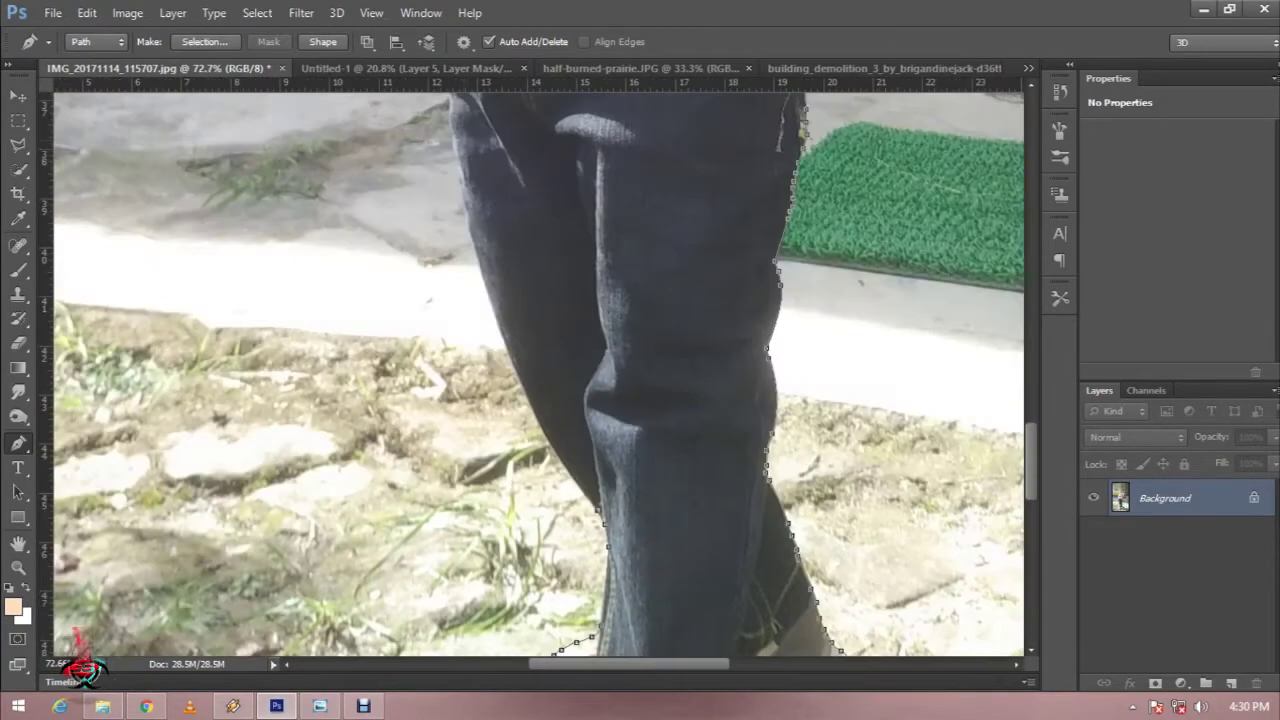
pyautogui.scroll(2, 540, 375)
pyautogui.scroll(2, 540, 375)
pyautogui.scroll(2, 540, 375)
pyautogui.scroll(2, 540, 375)
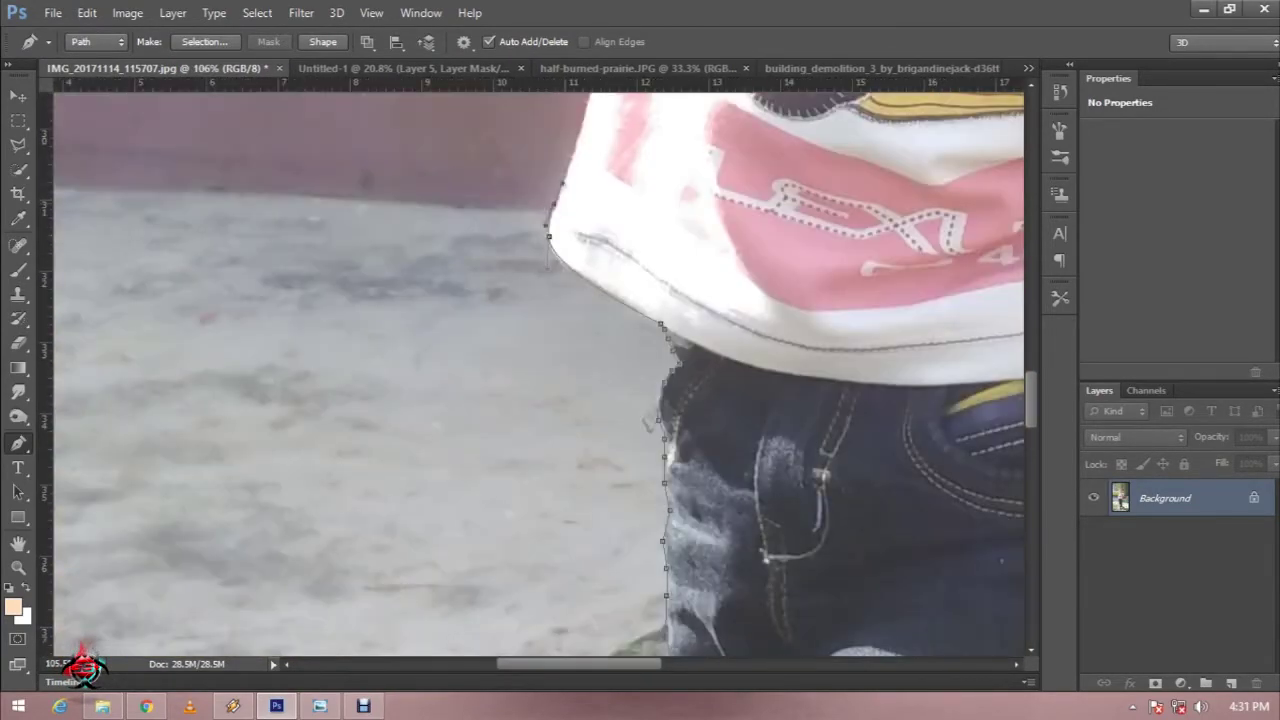
pyautogui.scroll(3, 540, 375)
pyautogui.scroll(2, 540, 375)
pyautogui.scroll(2, 540, 375)
pyautogui.scroll(2, 540, 375)
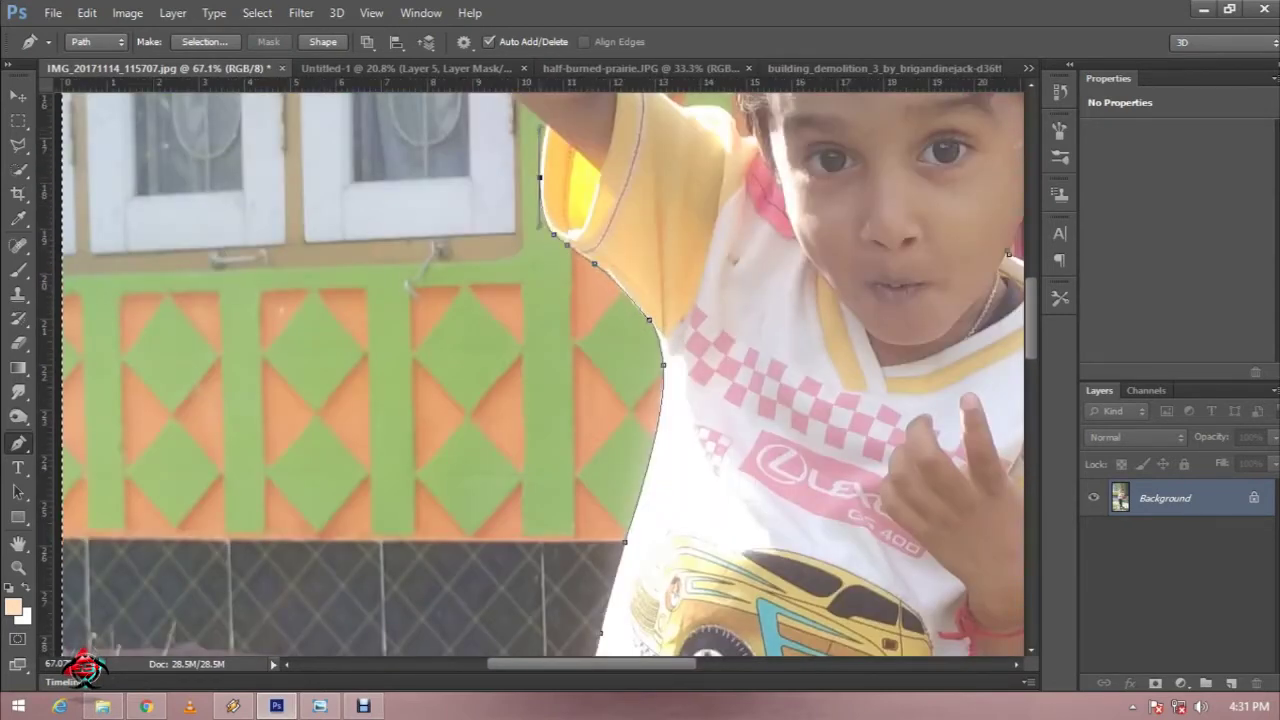
pyautogui.scroll(2, 540, 375)
pyautogui.scroll(3, 531, 241)
pyautogui.moveTo(531, 241); pyautogui.dragTo(526, 150)
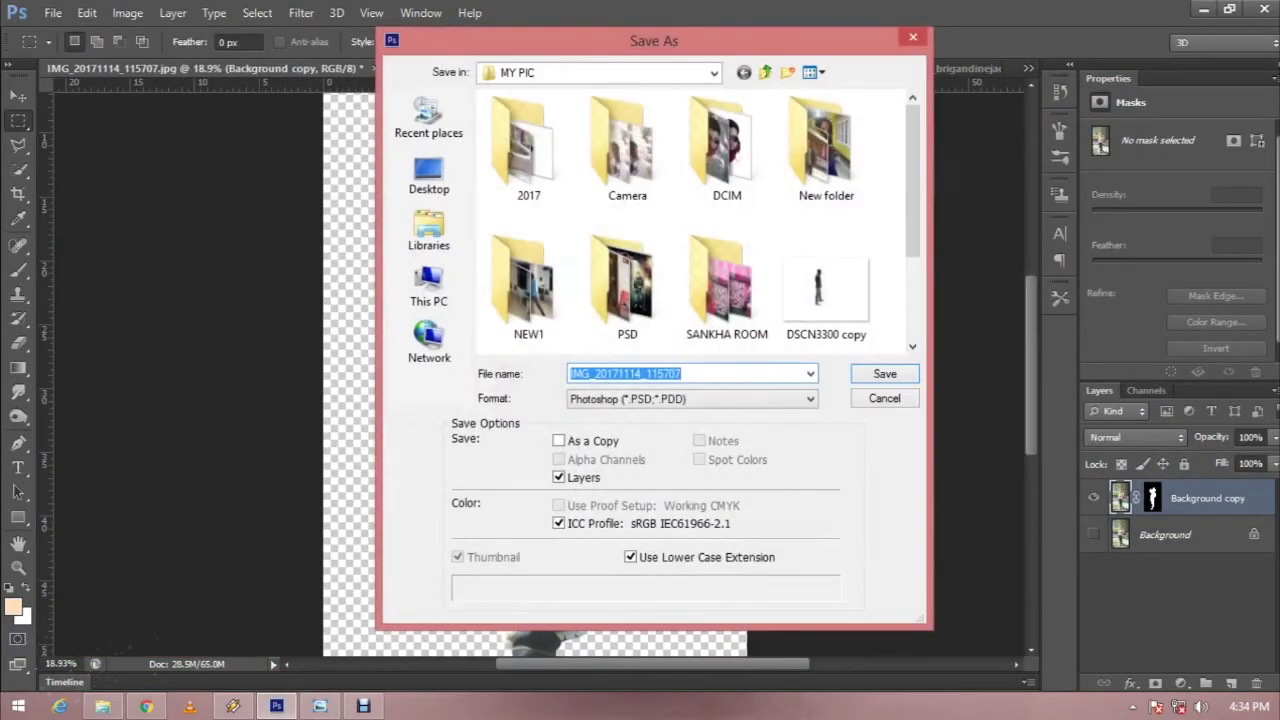
# - In the Save As dialog for IMG_20171114_115707.psd, browse to the list of drives
pyautogui.click(429, 285)
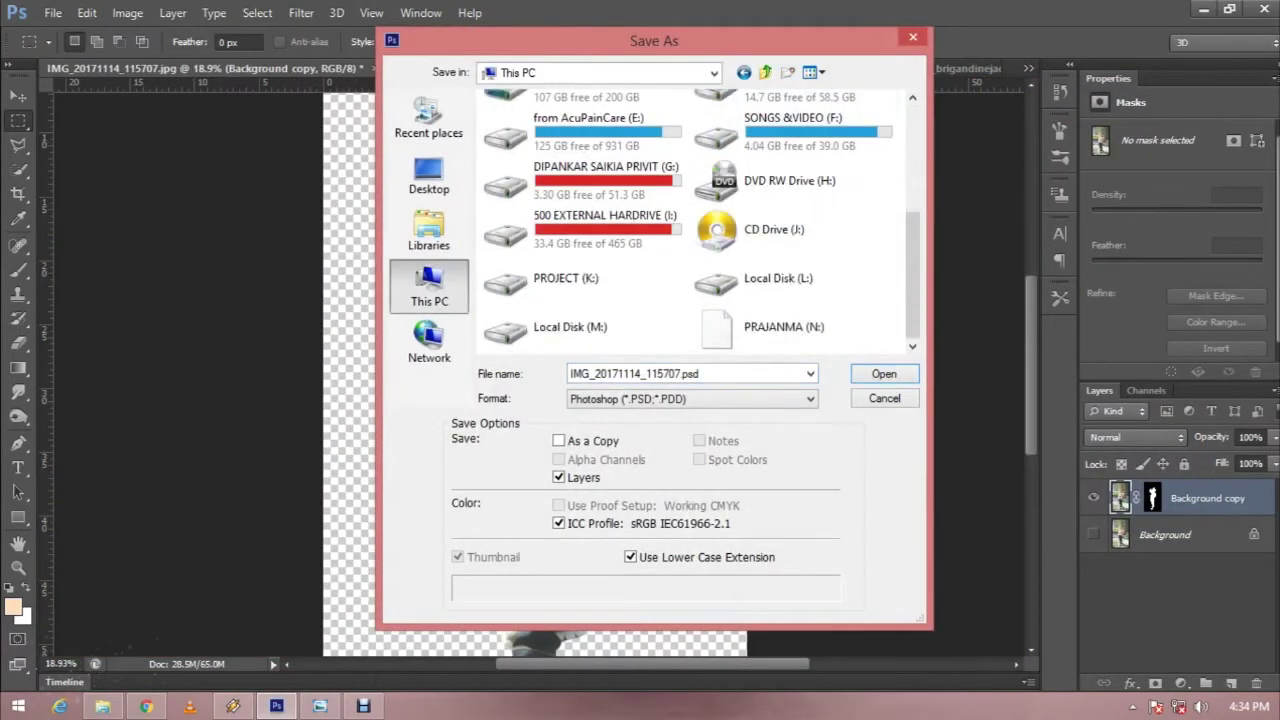
# - Go to Local Disk (M:) > PHOTOSHOP TUTORIAL > 1 and save the cut-out as 1.psd
pyautogui.doubleClick(545, 327)
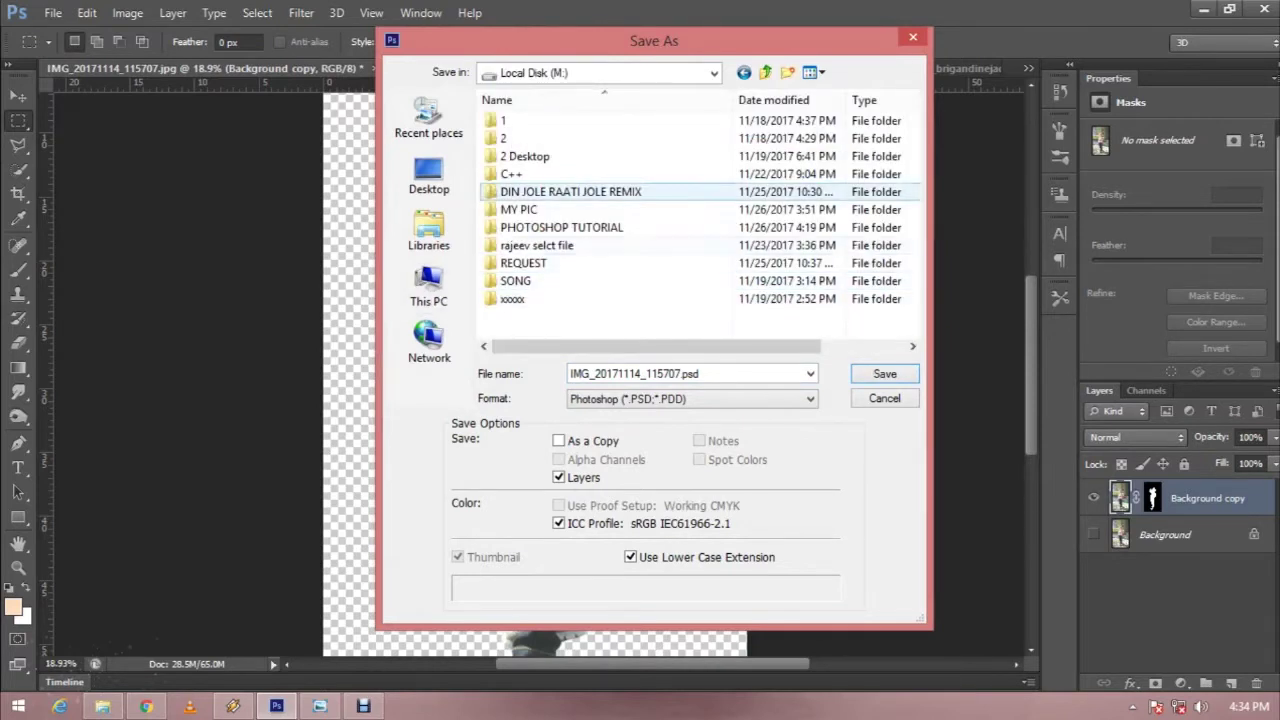
pyautogui.doubleClick(561, 227)
pyautogui.doubleClick(503, 120)
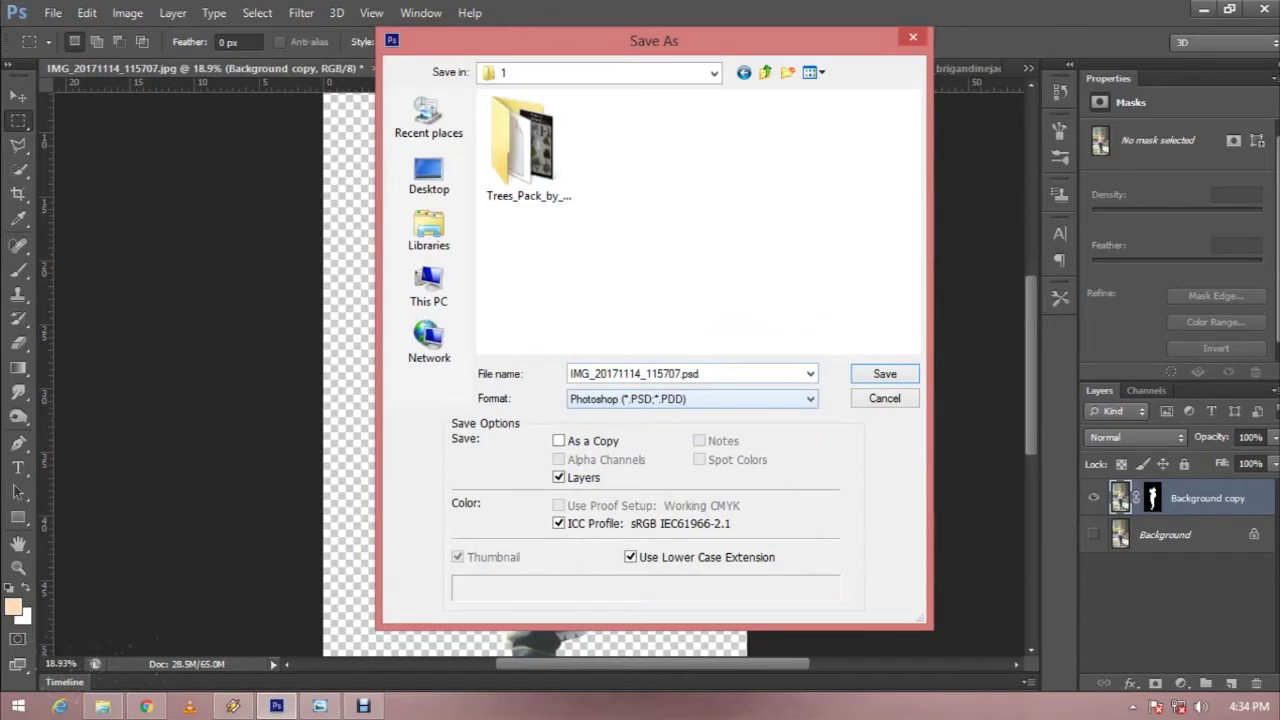
pyautogui.write('1')
pyautogui.press('Return')
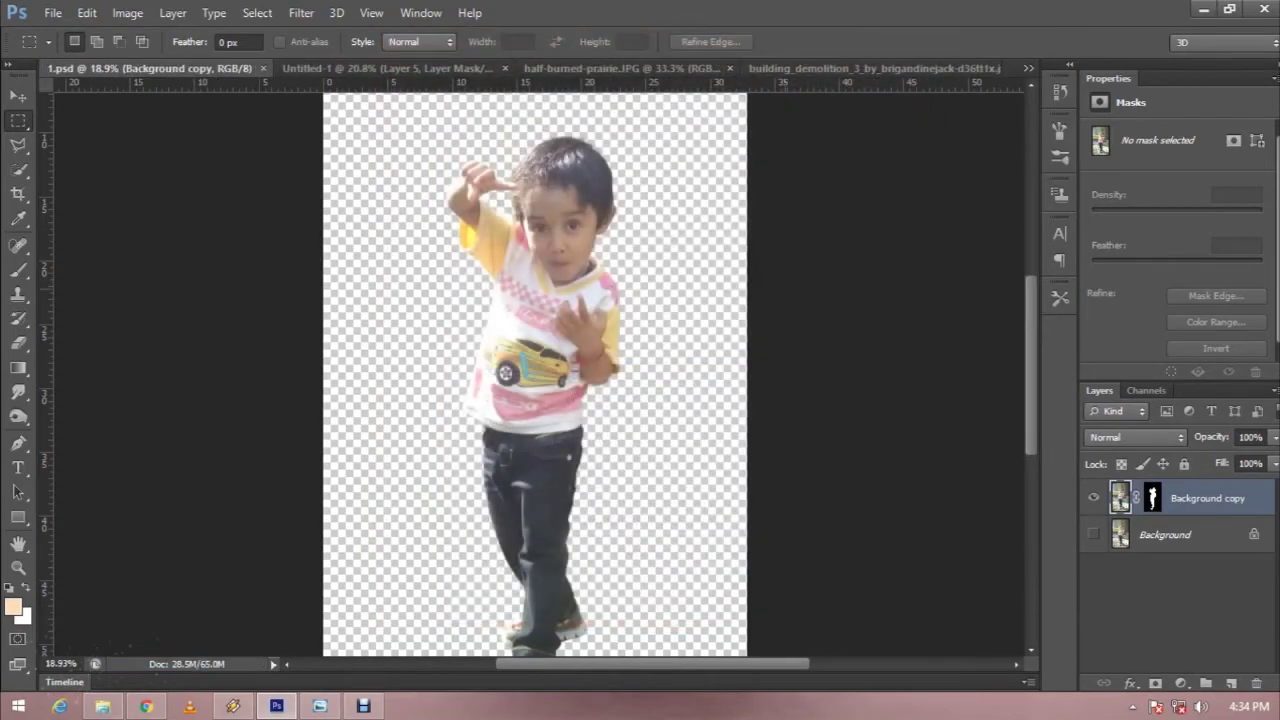
pyautogui.scroll(-2, 401, 300)
# - Drag the child layer into the prairie composite, move it above Levels 2, and release its clipping mask
pyautogui.press('v')
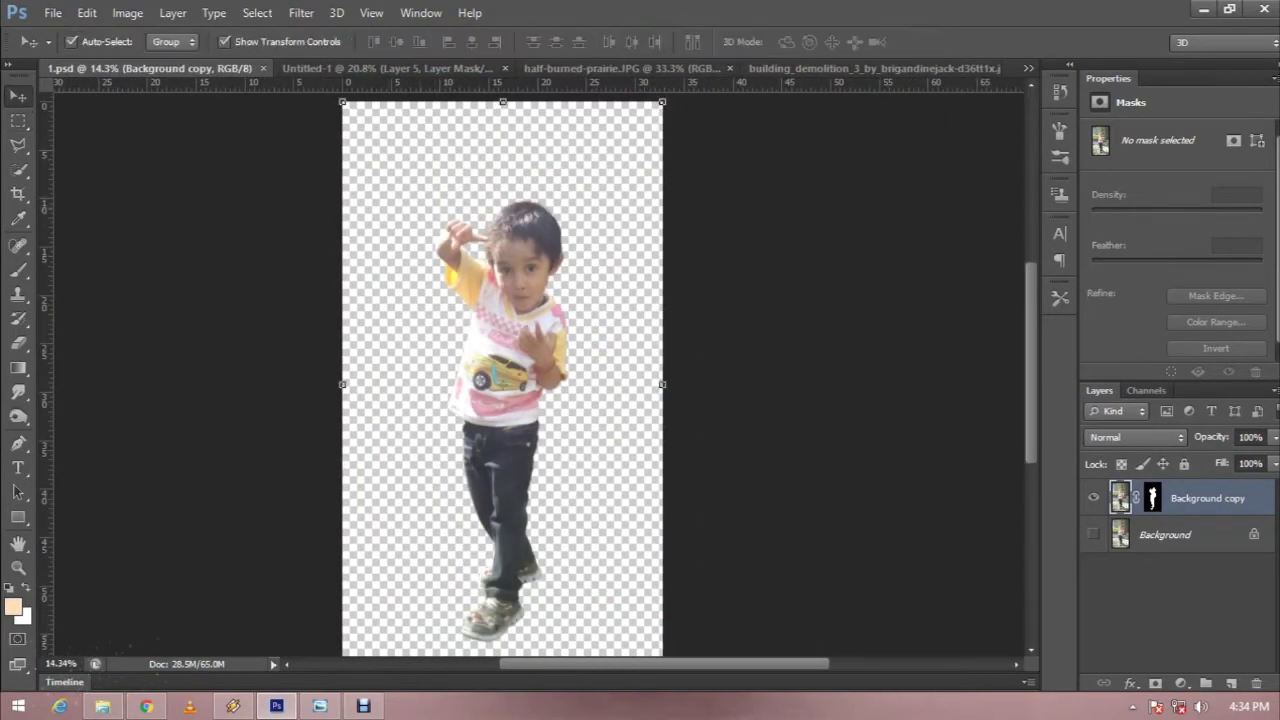
pyautogui.moveTo(500, 380); pyautogui.dragTo(460, 220)
pyautogui.moveTo(460, 300)
pyautogui.mouseDown()
pyautogui.moveTo(385, 68)
pyautogui.moveTo(520, 400)
pyautogui.mouseUp()
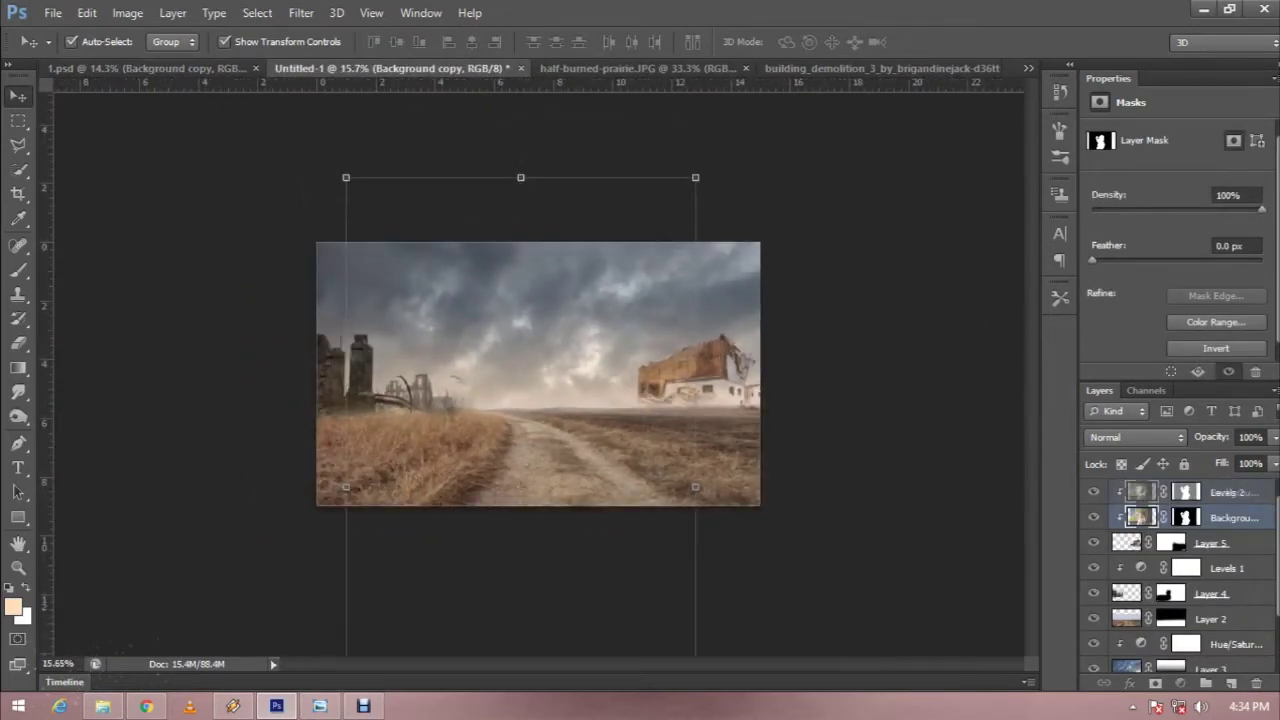
pyautogui.moveTo(1230, 517); pyautogui.dragTo(1230, 480)
pyautogui.rightClick(1230, 491)
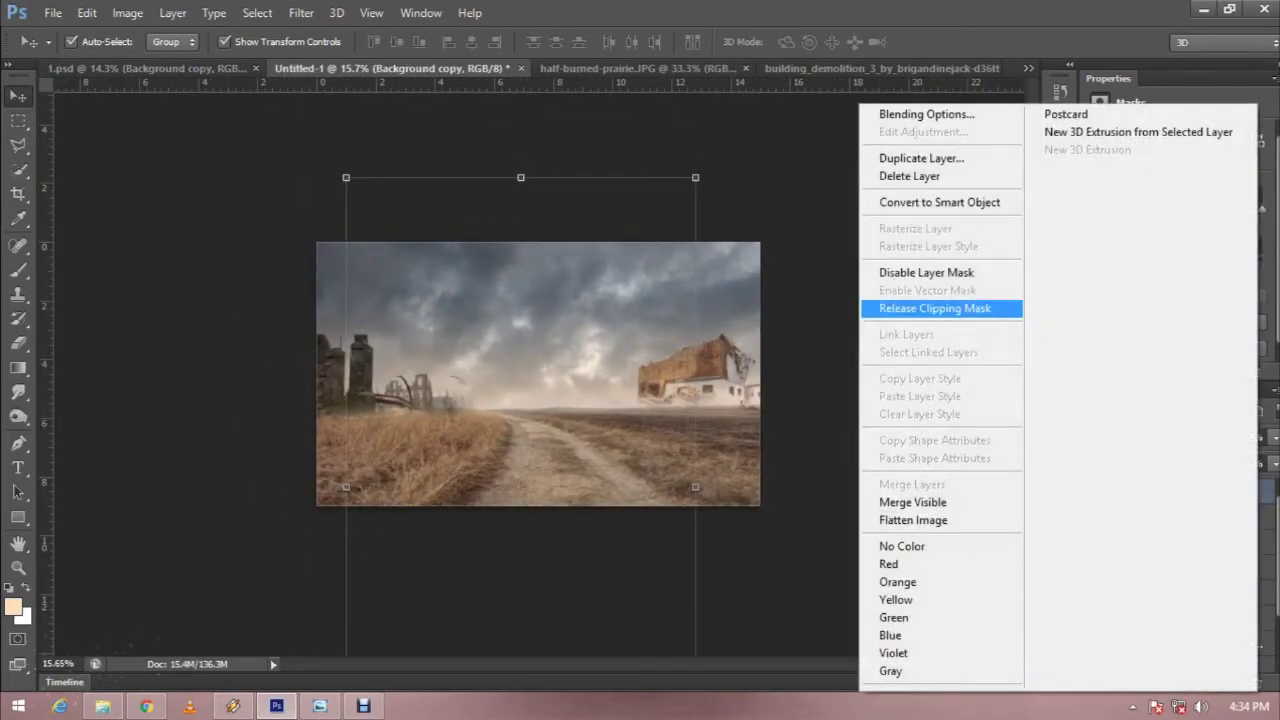
pyautogui.click(935, 308)
# - Scale the child to about 33% and place it standing on the dusty road
pyautogui.scroll(-1, 541, 375)
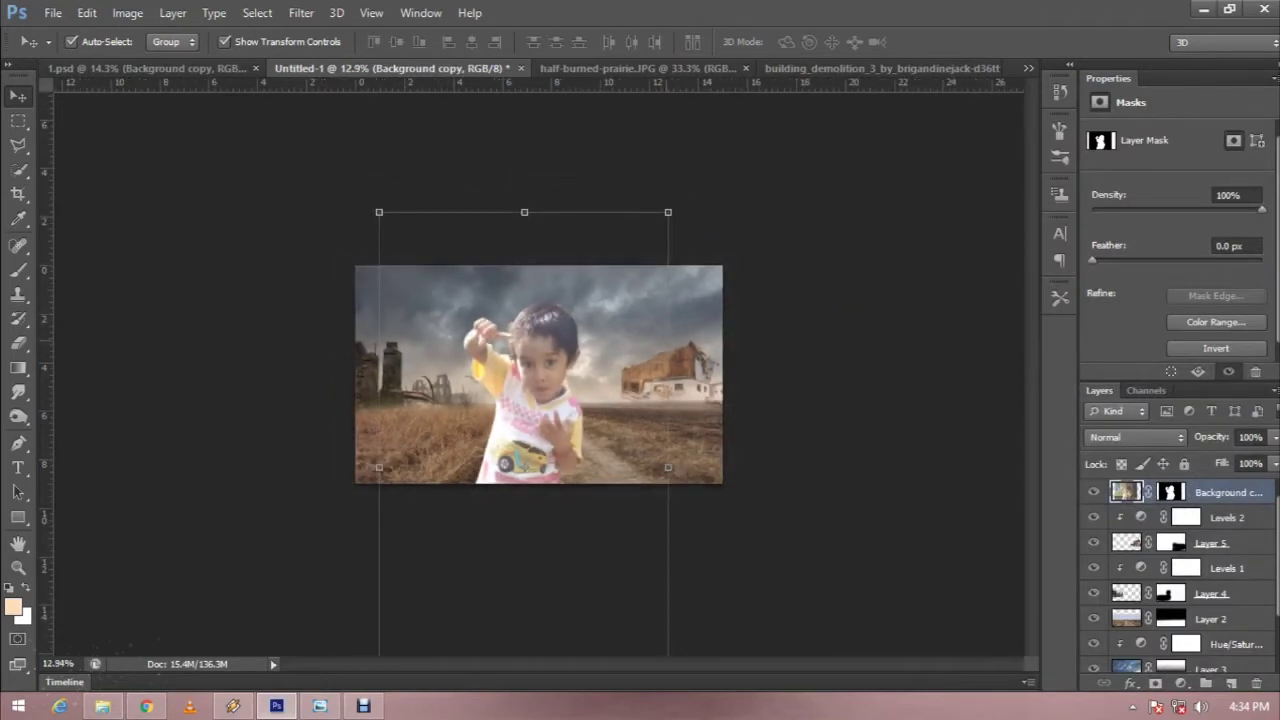
pyautogui.hotkey('ctrl', 't')
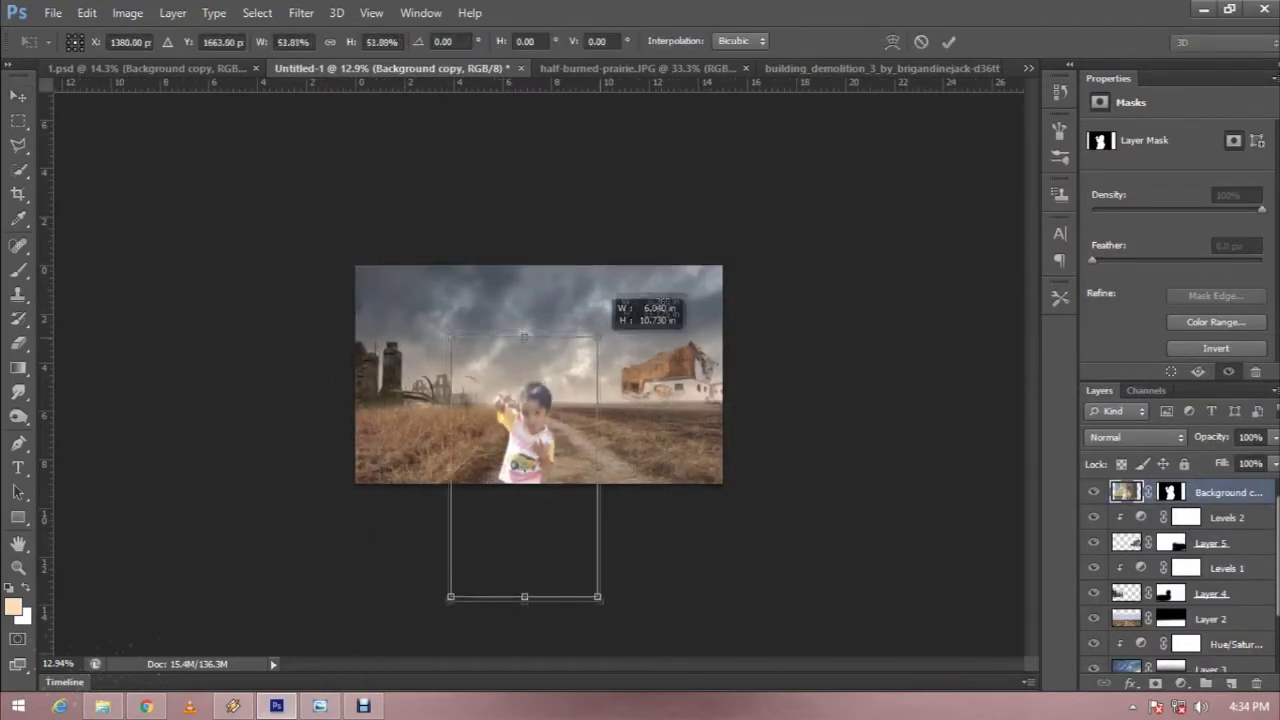
pyautogui.moveTo(668, 212)
pyautogui.mouseDown()
pyautogui.moveTo(631, 240)
pyautogui.moveTo(600, 302)
pyautogui.mouseUp()
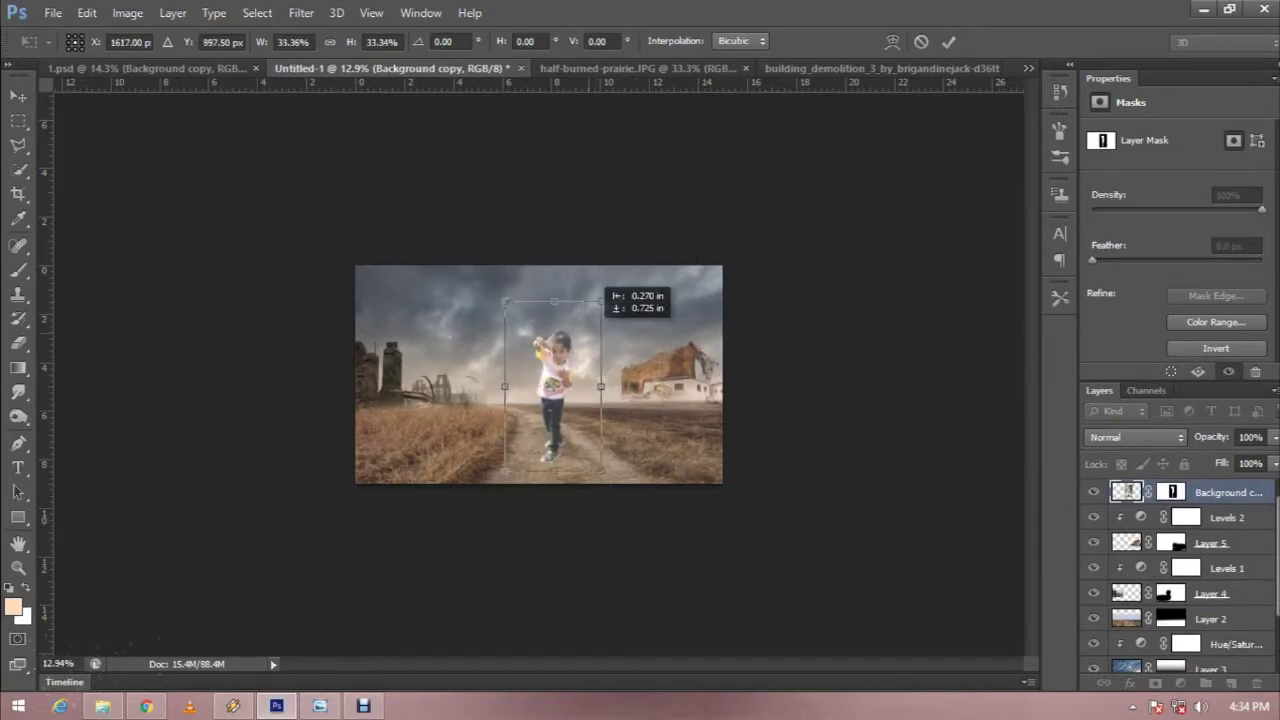
pyautogui.scroll(3, 604, 298)
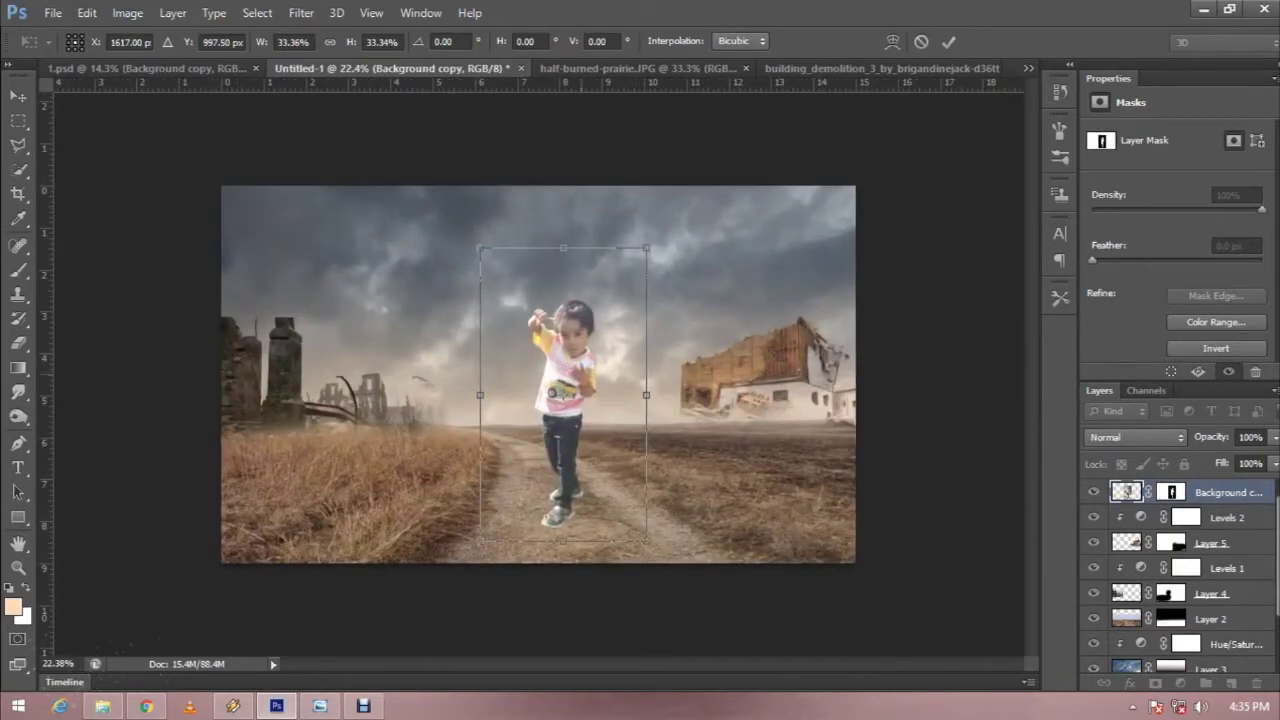
pyautogui.moveTo(588, 302); pyautogui.dragTo(583, 302)
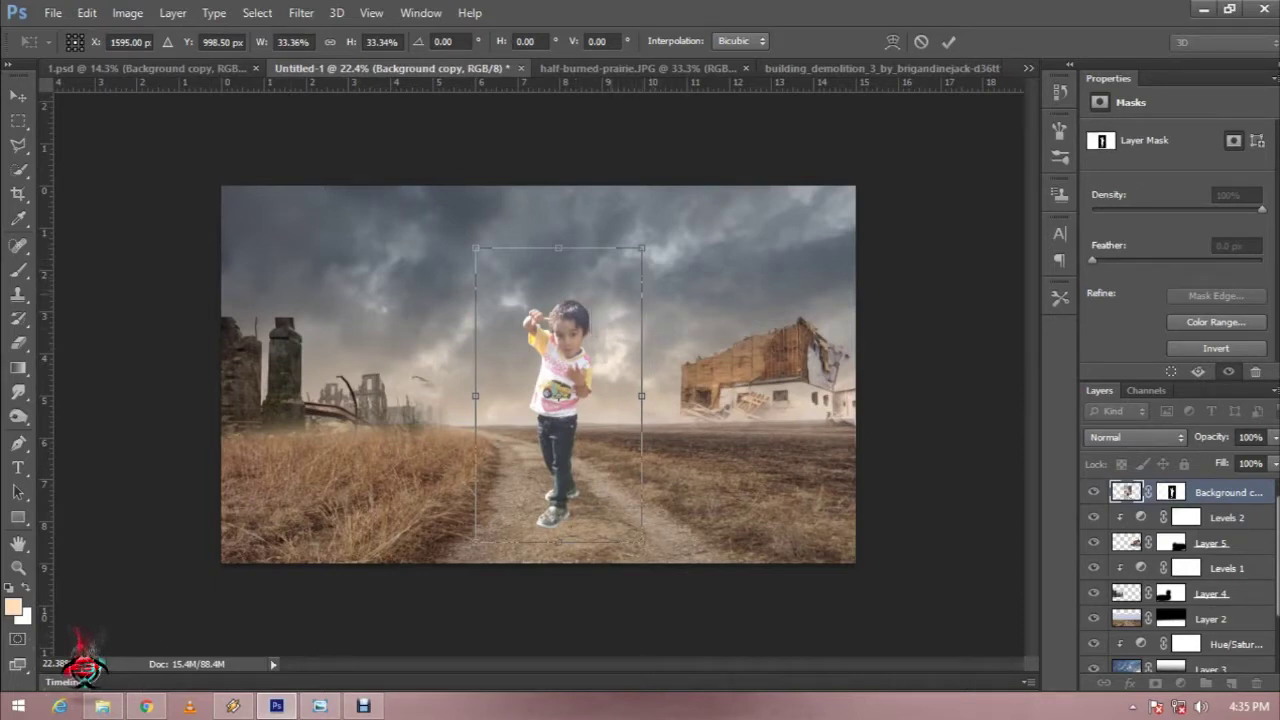
pyautogui.press('Return')
# - Fit the composite in the window, target the child's layer mask, reset colours to black/white, and select the Brush tool
pyautogui.press('m')
pyautogui.hotkey('ctrl', '-')
pyautogui.hotkey('ctrl', '-')
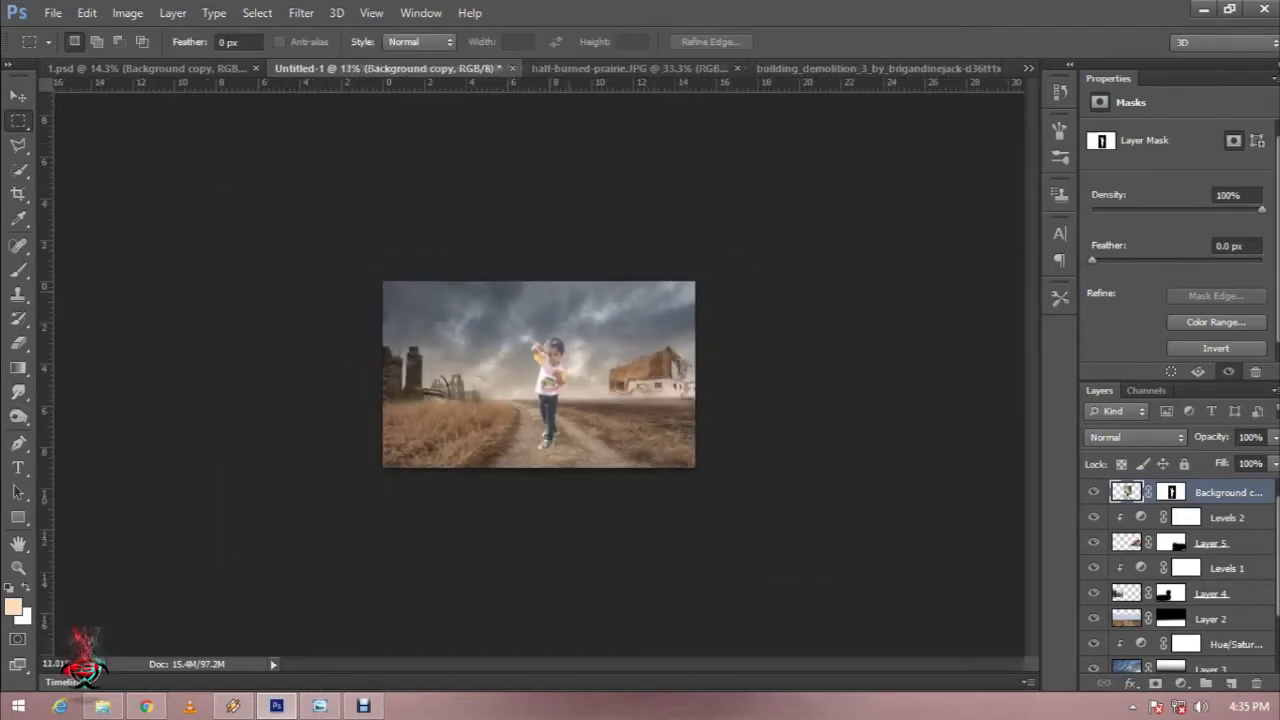
pyautogui.hotkey('ctrl', '0')
pyautogui.hotkey('ctrl', '\\')
pyautogui.press('d')
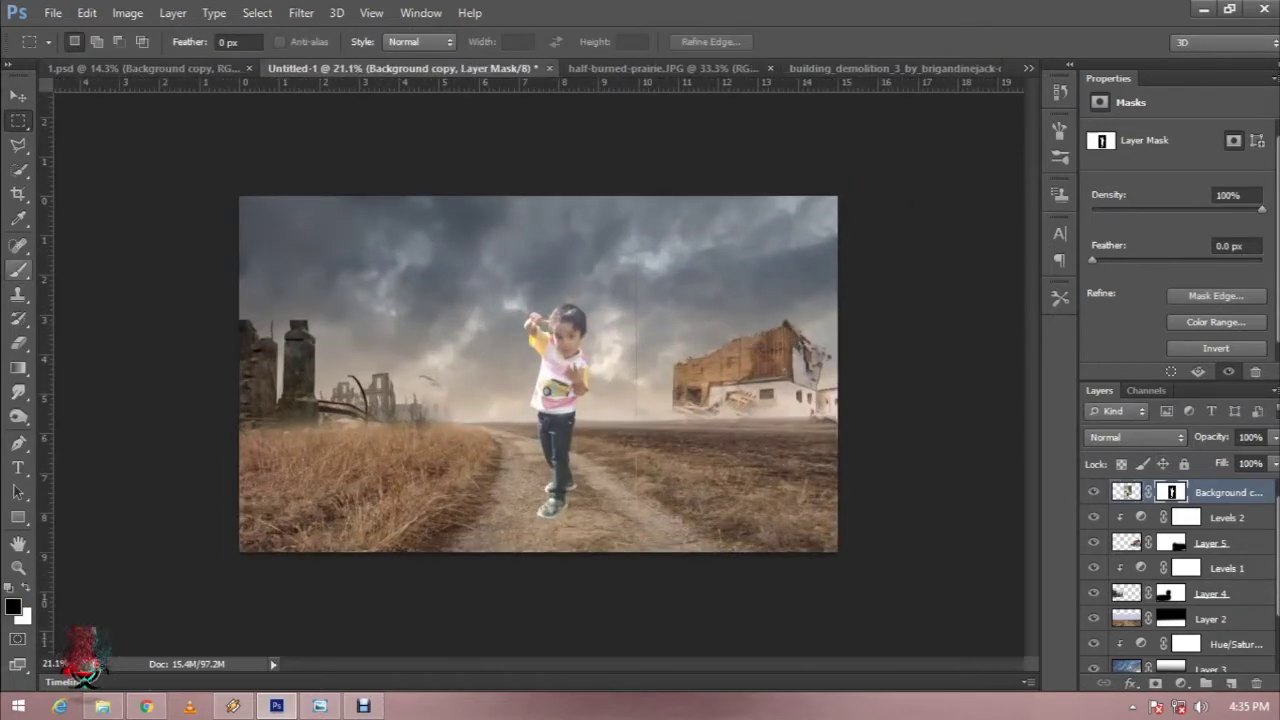
pyautogui.press('b')
# - Set the brush to 298 px with low hardness and zoom in on the child
pyautogui.rightClick(694, 224)
pyautogui.write('66')
pyautogui.press('Return')
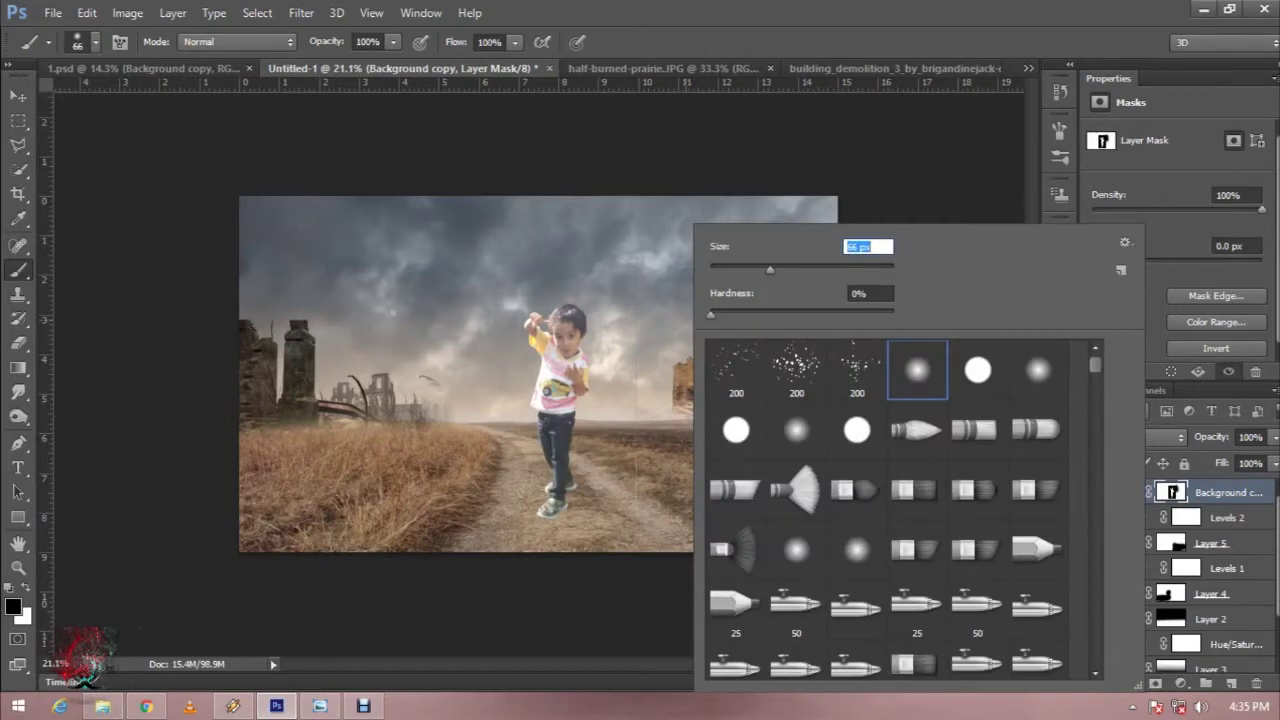
pyautogui.press('Tab')
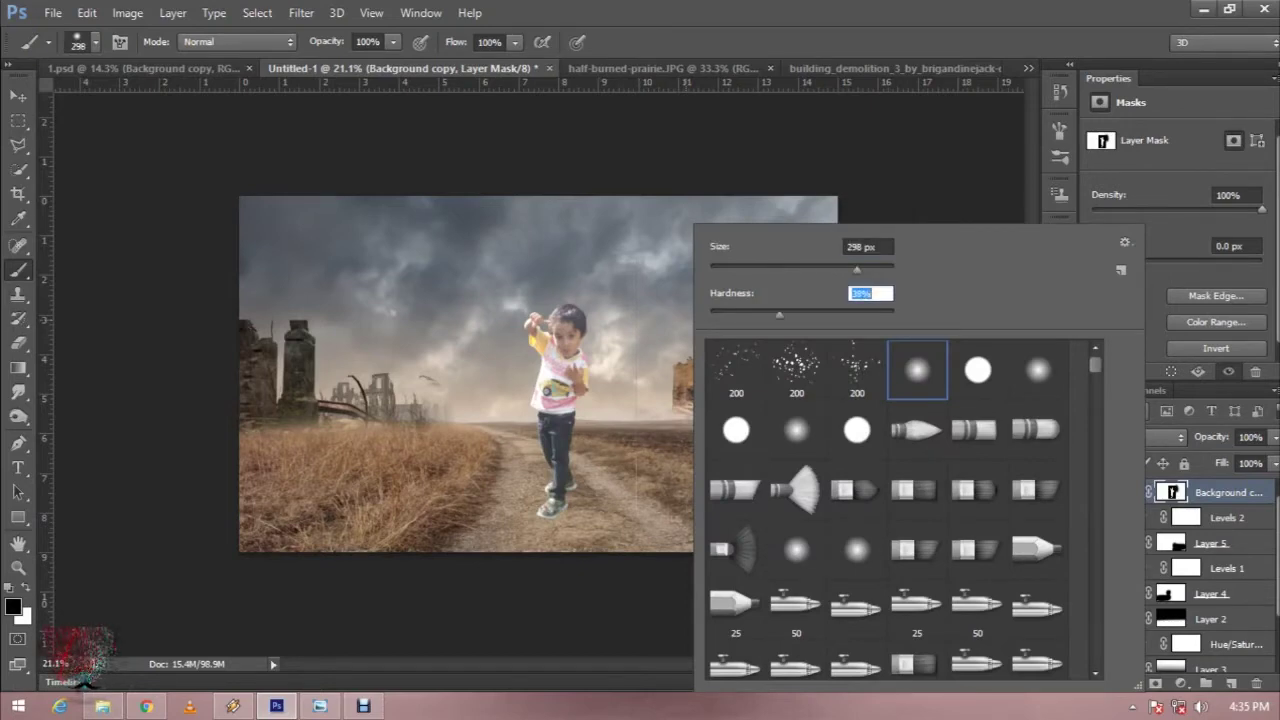
pyautogui.press('Return')
pyautogui.hotkey('ctrl', '+')
pyautogui.hotkey('ctrl', '-')
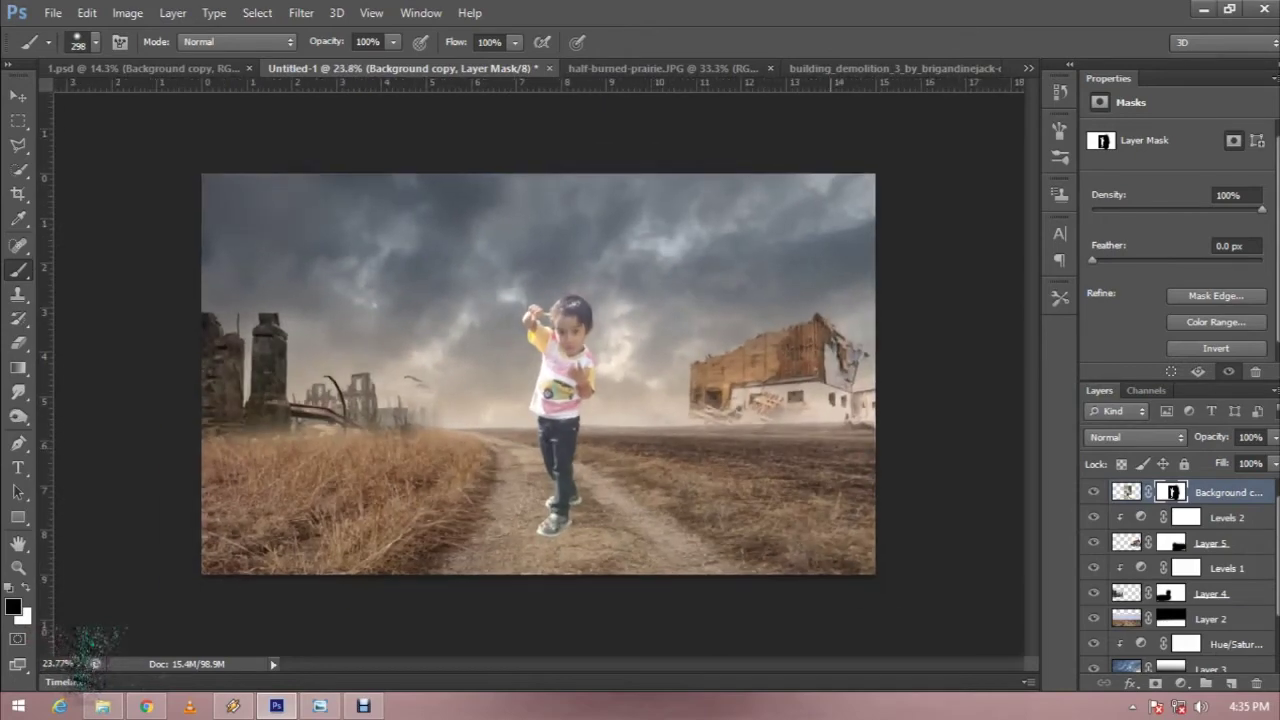
pyautogui.hotkey('ctrl', '+')
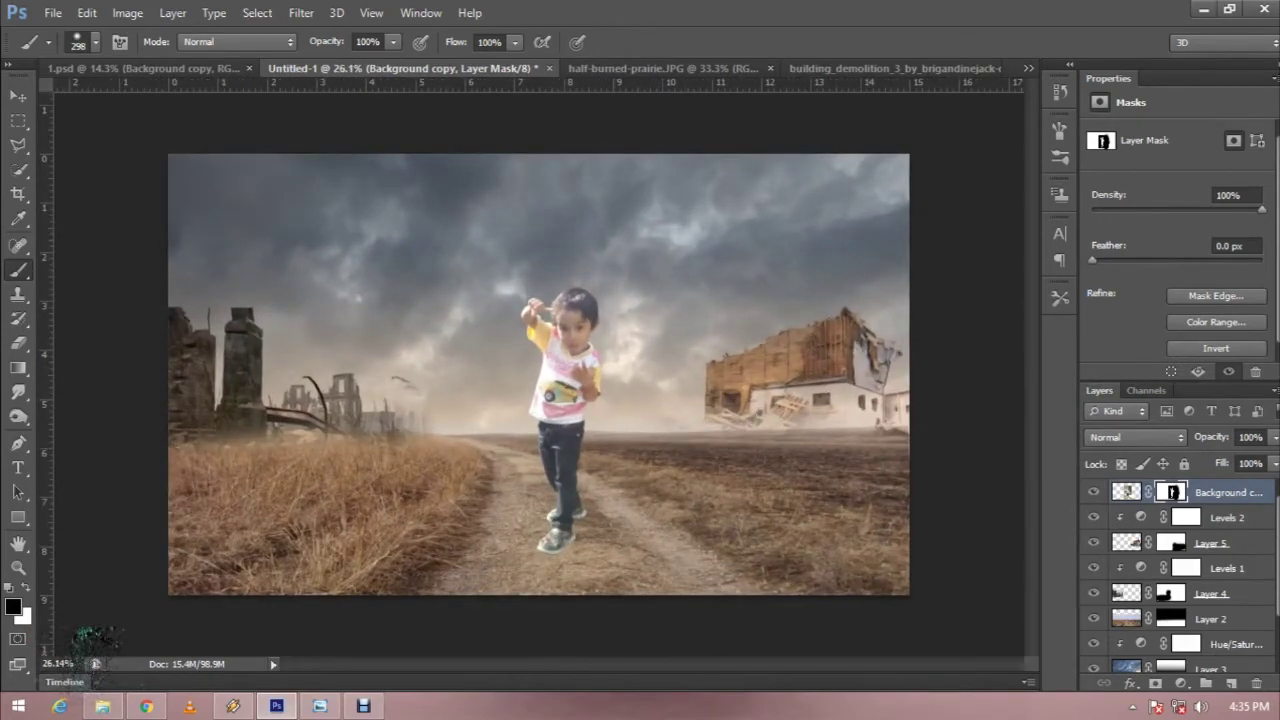
pyautogui.click(1181, 683)
# - Add a Brightness/Contrast layer clipped to Background copy with brightness -15 and contrast 19
pyautogui.click(1114, 334)
pyautogui.click(1141, 371)
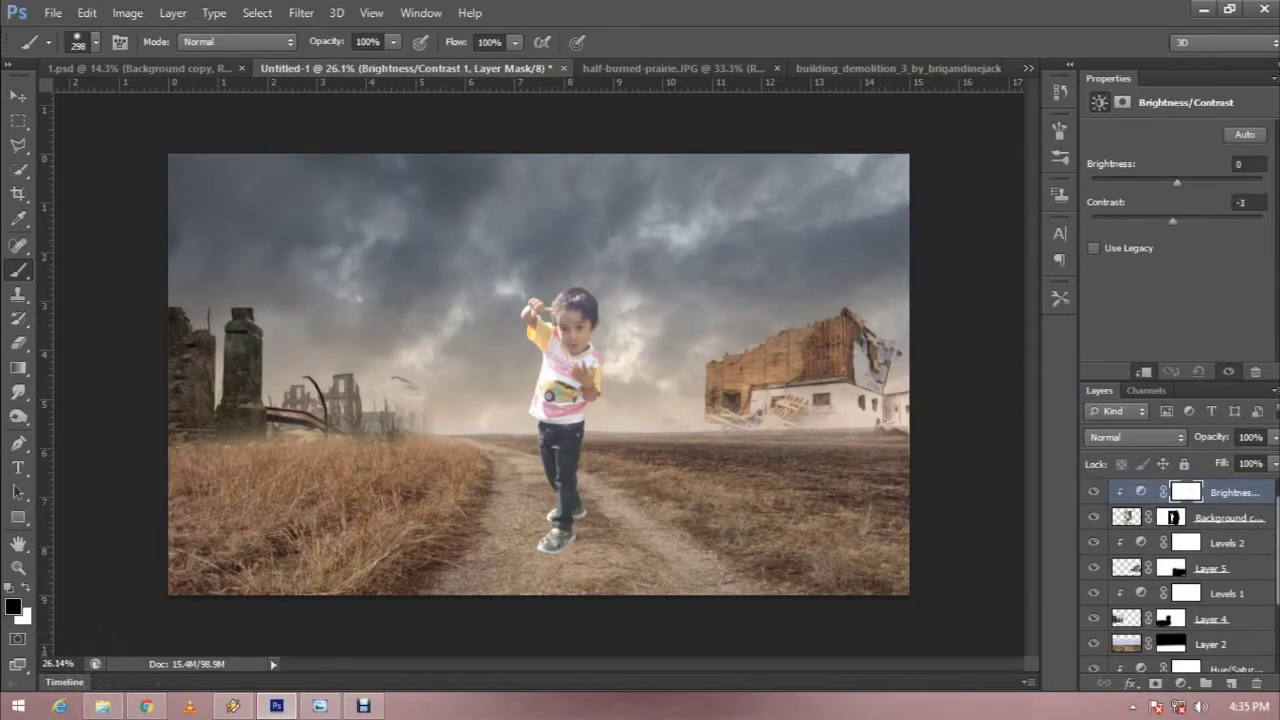
pyautogui.moveTo(1177, 183)
pyautogui.mouseDown()
pyautogui.moveTo(1153, 183)
pyautogui.moveTo(1171, 183)
pyautogui.mouseUp()
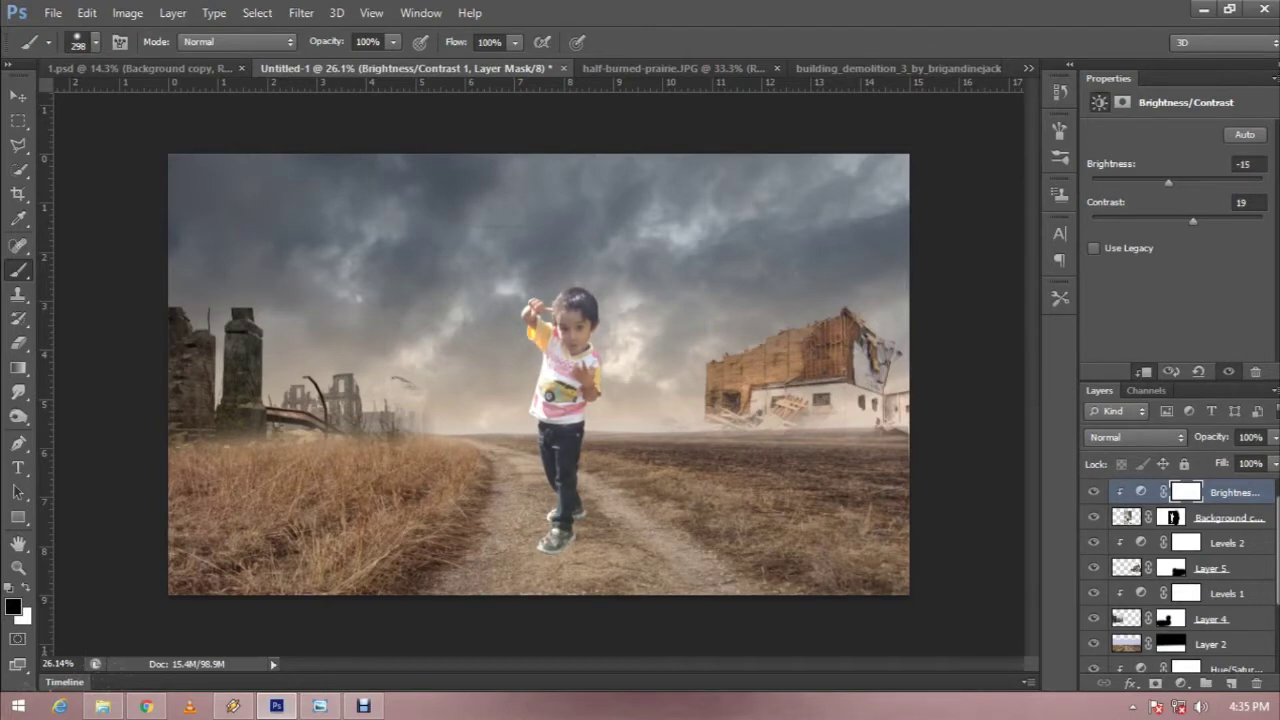
pyautogui.click(1141, 491)
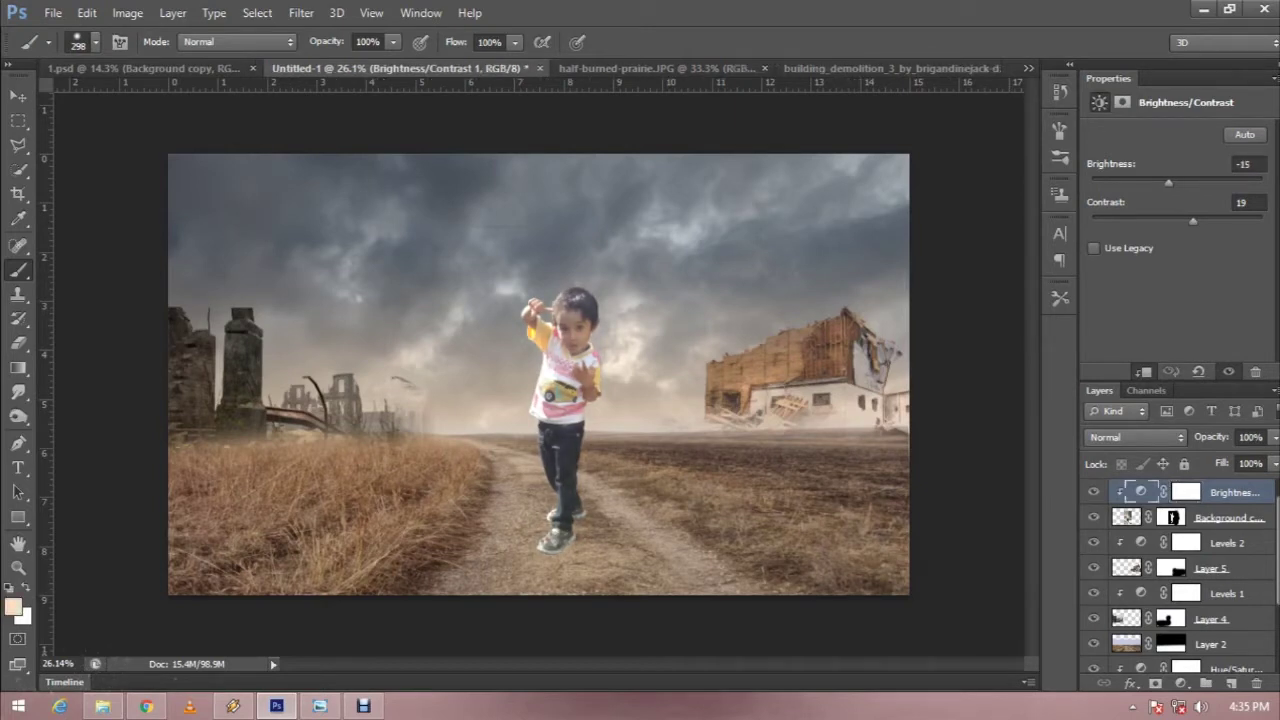
pyautogui.click(1126, 517)
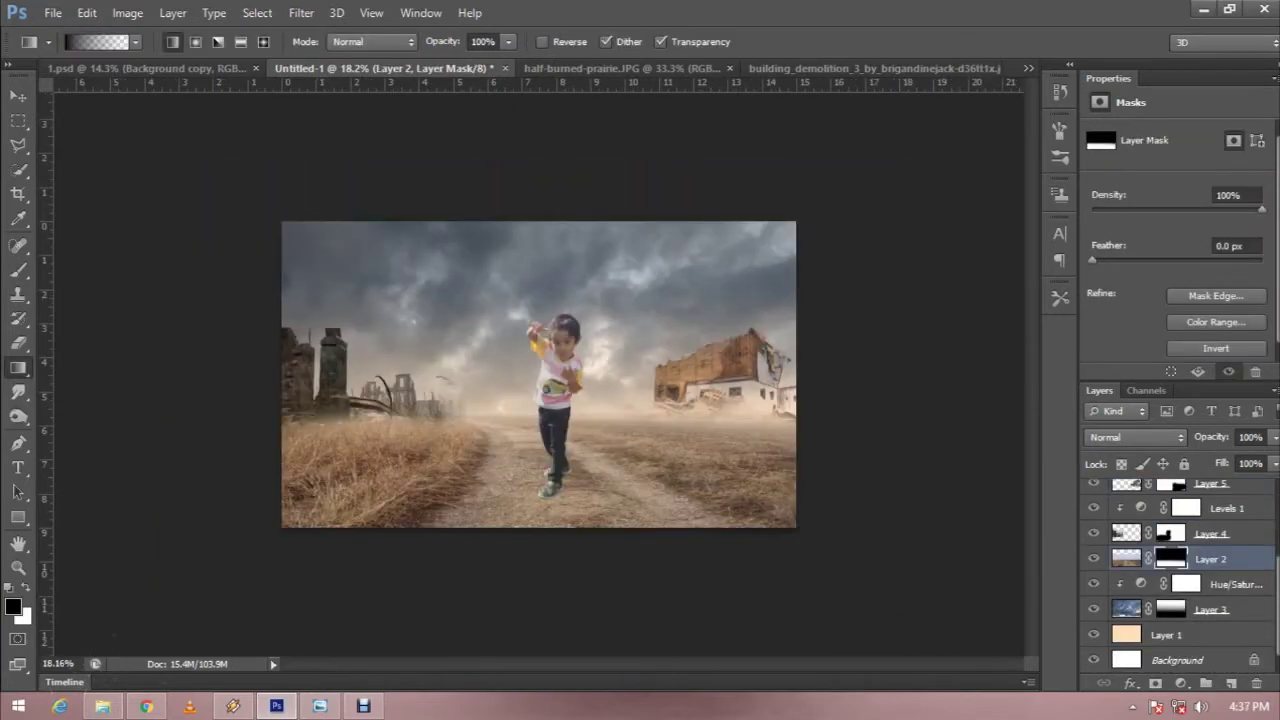
# - Switch to the Paint Bucket, undo a brown fill, and fill Layer 2 with a beige foreground colour
pyautogui.doubleClick(1220, 634)
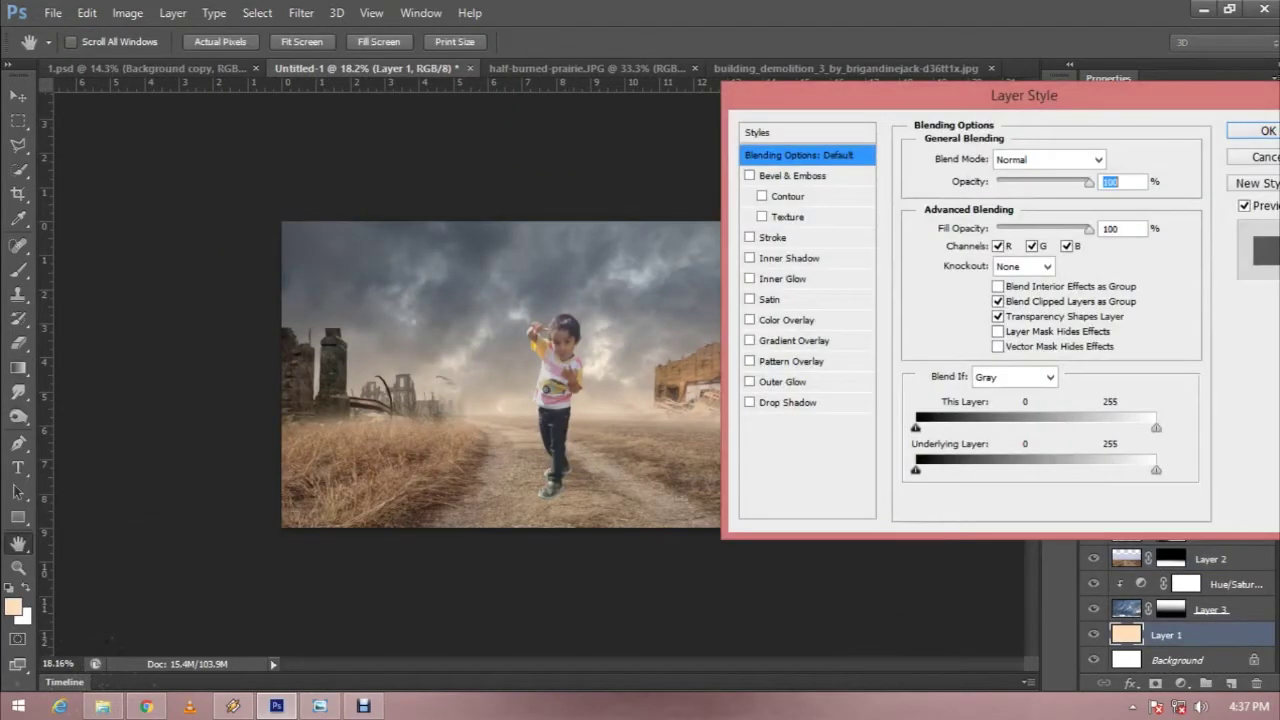
pyautogui.press('Escape')
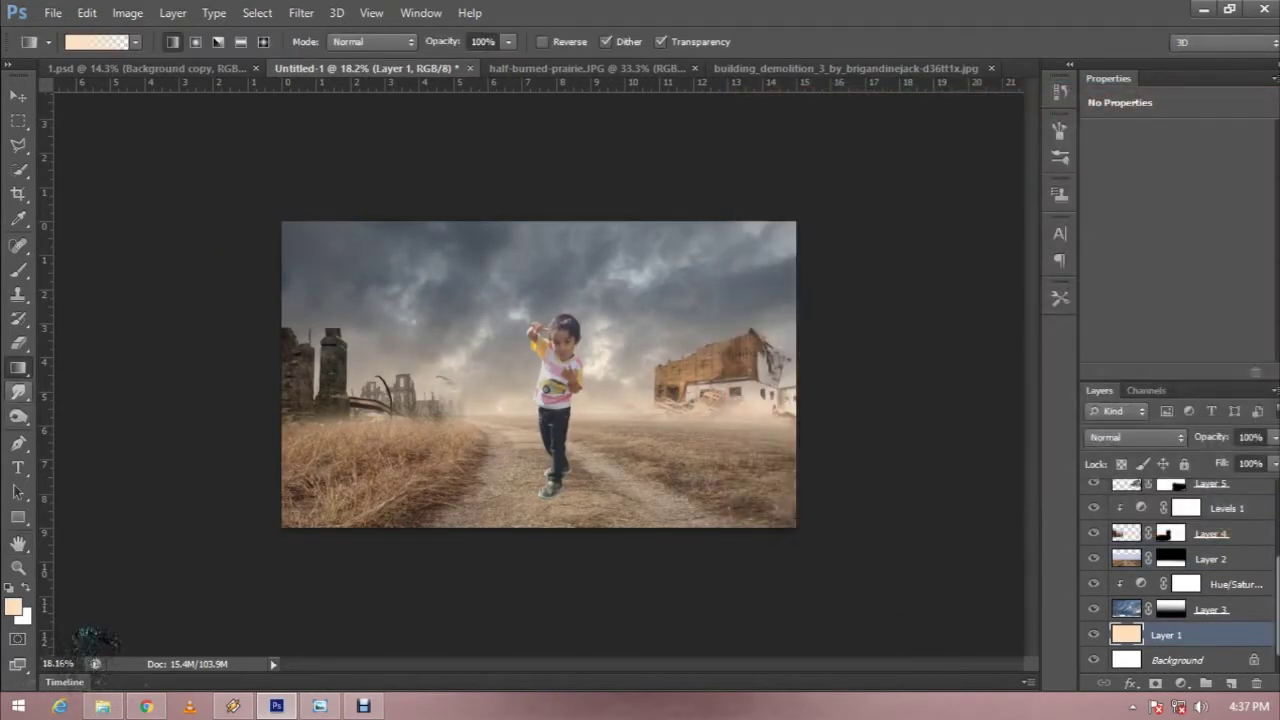
pyautogui.rightClick(20, 368)
pyautogui.click(112, 382)
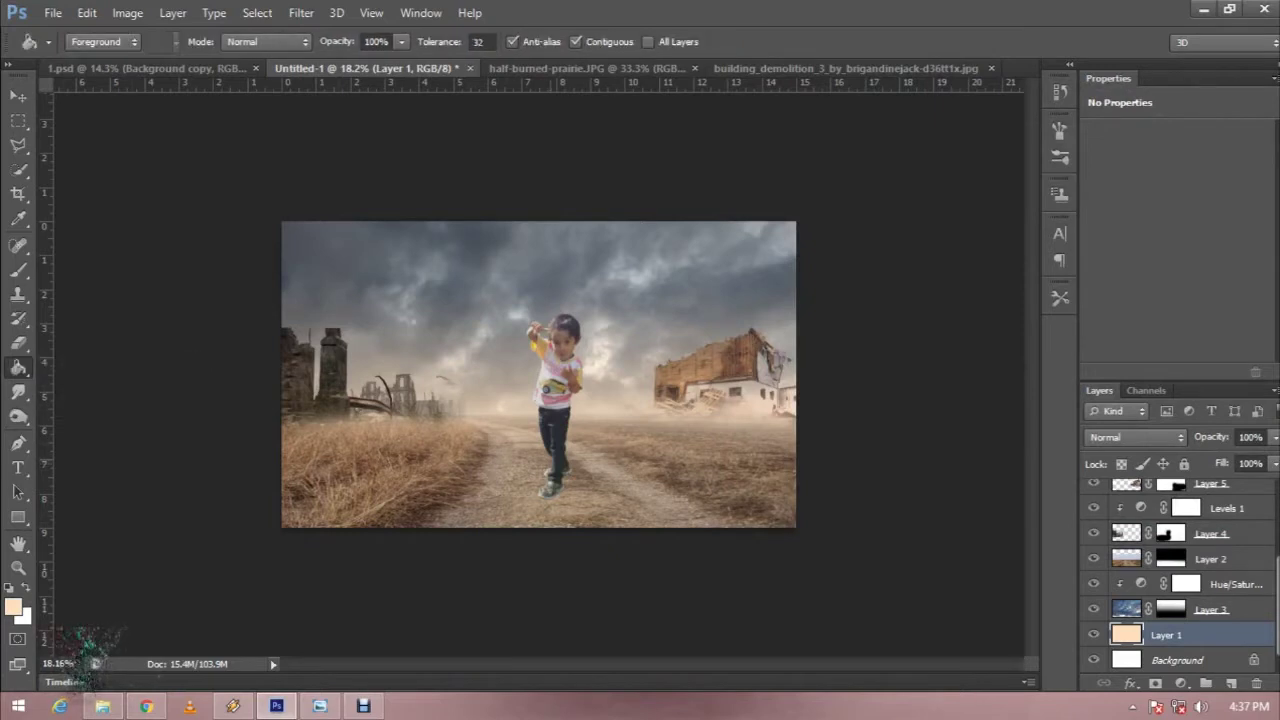
pyautogui.hotkey('alt', 'BackSpace')
pyautogui.hotkey('ctrl', 'z')
pyautogui.click(13, 606)
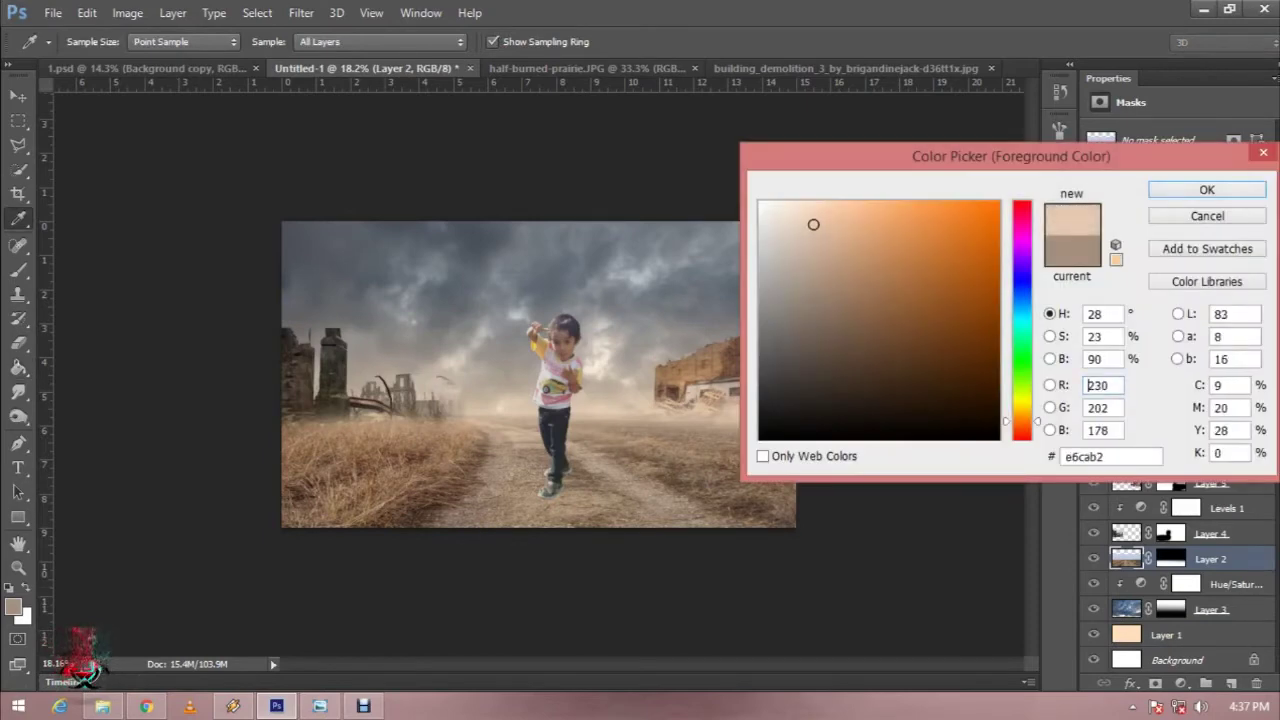
pyautogui.press('Return')
pyautogui.hotkey('alt', 'BackSpace')
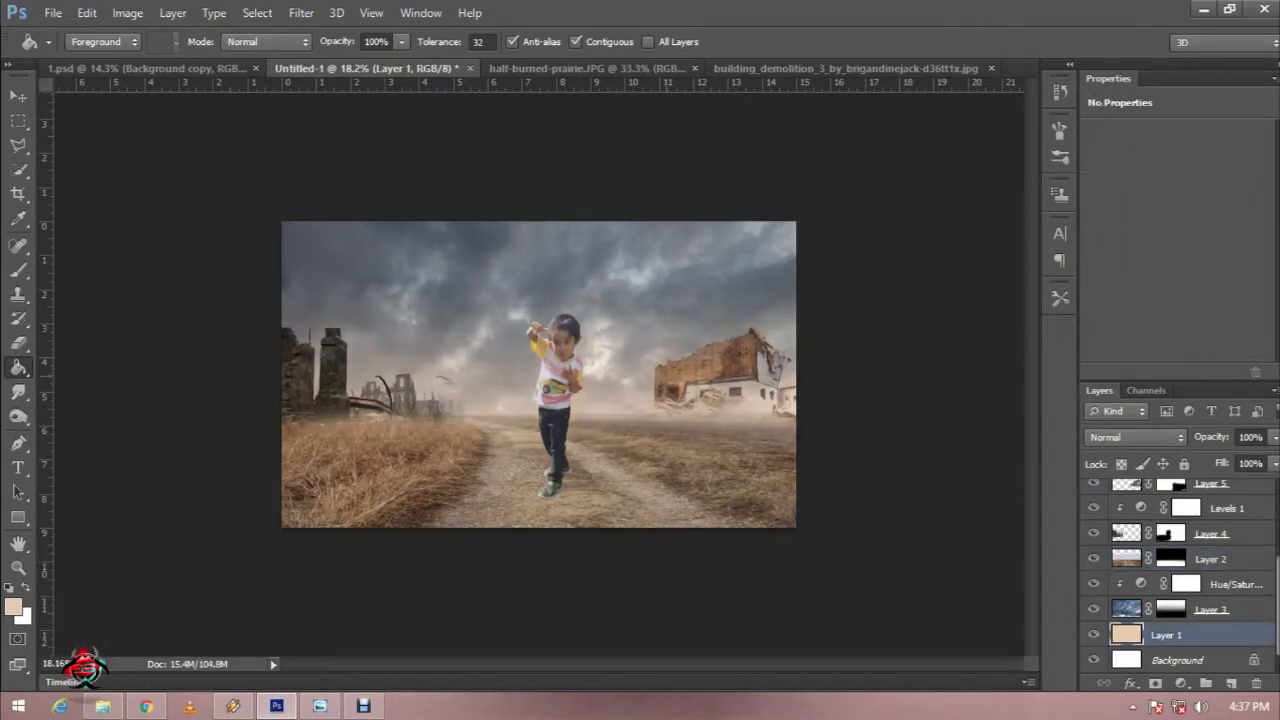
# - Select Layer 1 and set the foreground colour to a paler, warmer peach (fde7d3)
pyautogui.click(1166, 635)
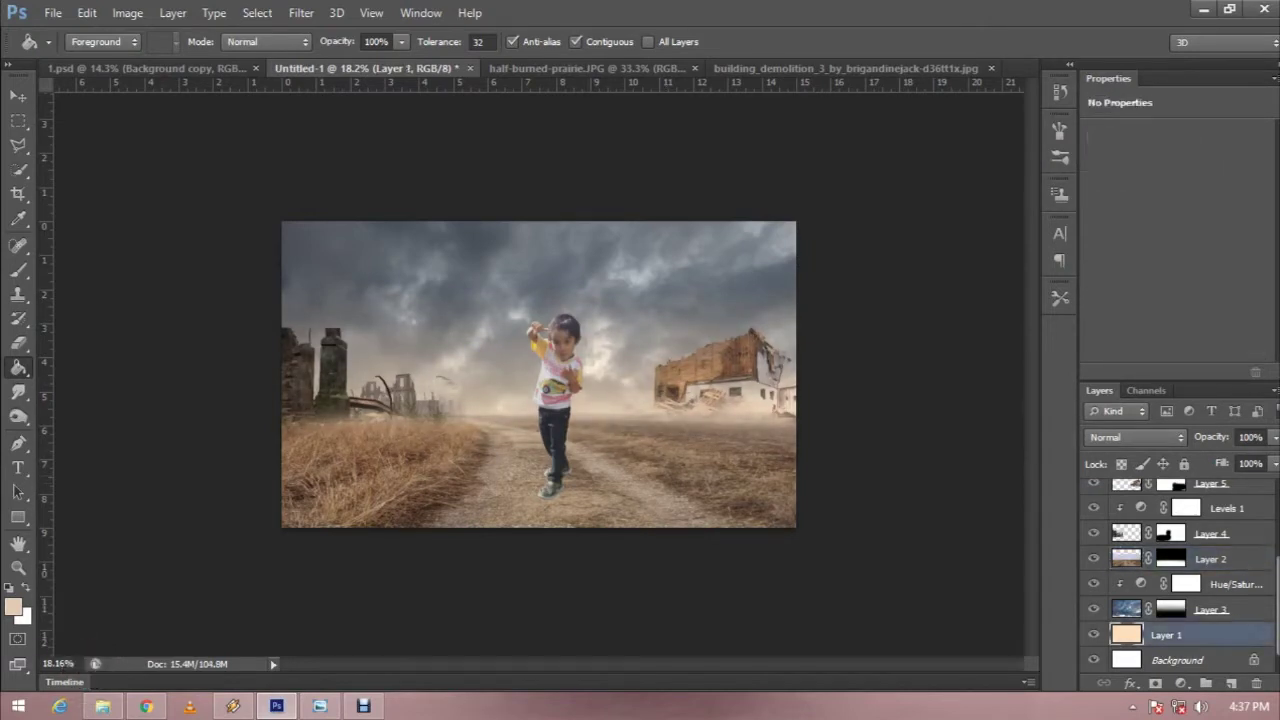
pyautogui.click(13, 606)
pyautogui.moveTo(813, 224)
pyautogui.mouseDown()
pyautogui.moveTo(777, 220)
pyautogui.moveTo(782, 205)
pyautogui.mouseUp()
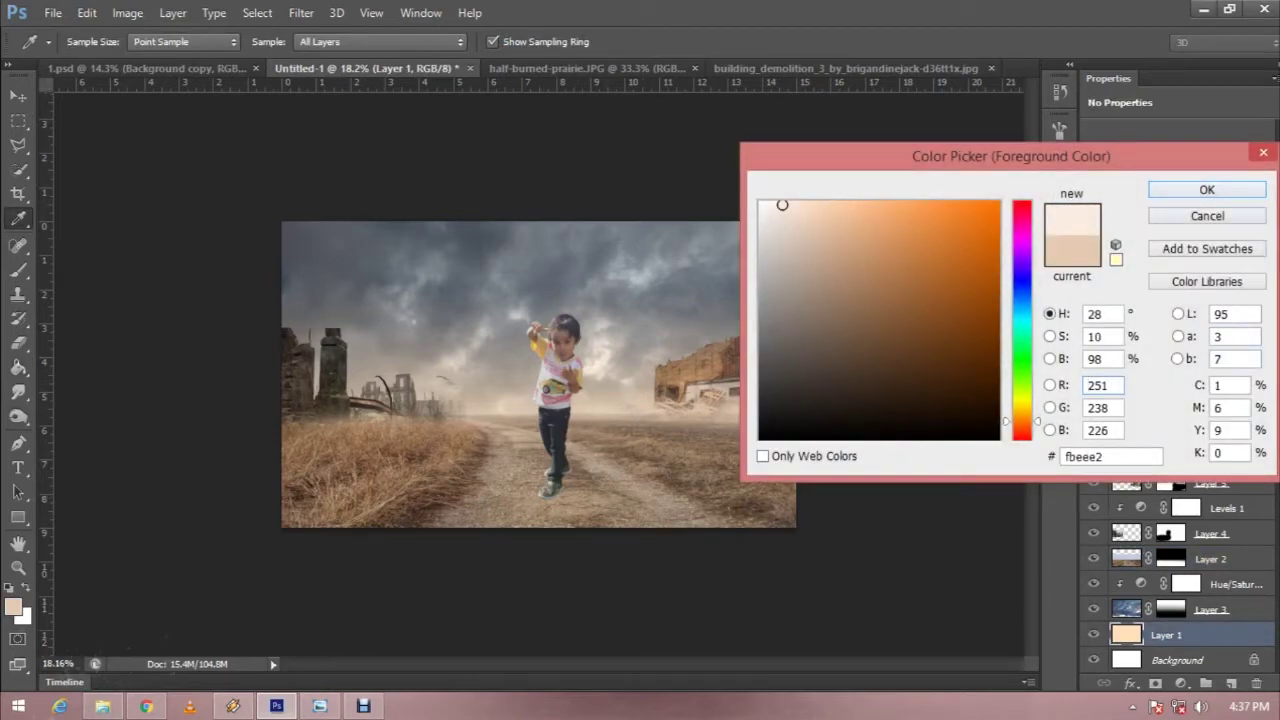
pyautogui.press('Return')
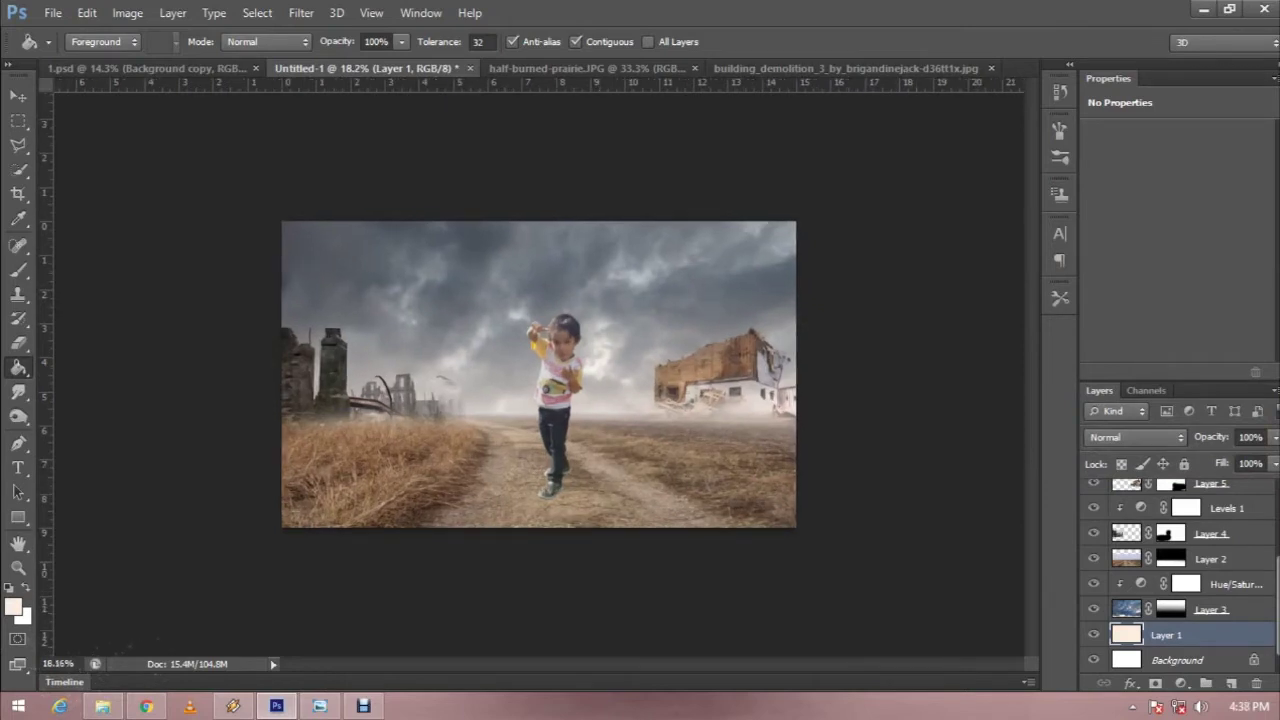
pyautogui.click(13, 606)
pyautogui.click(798, 203)
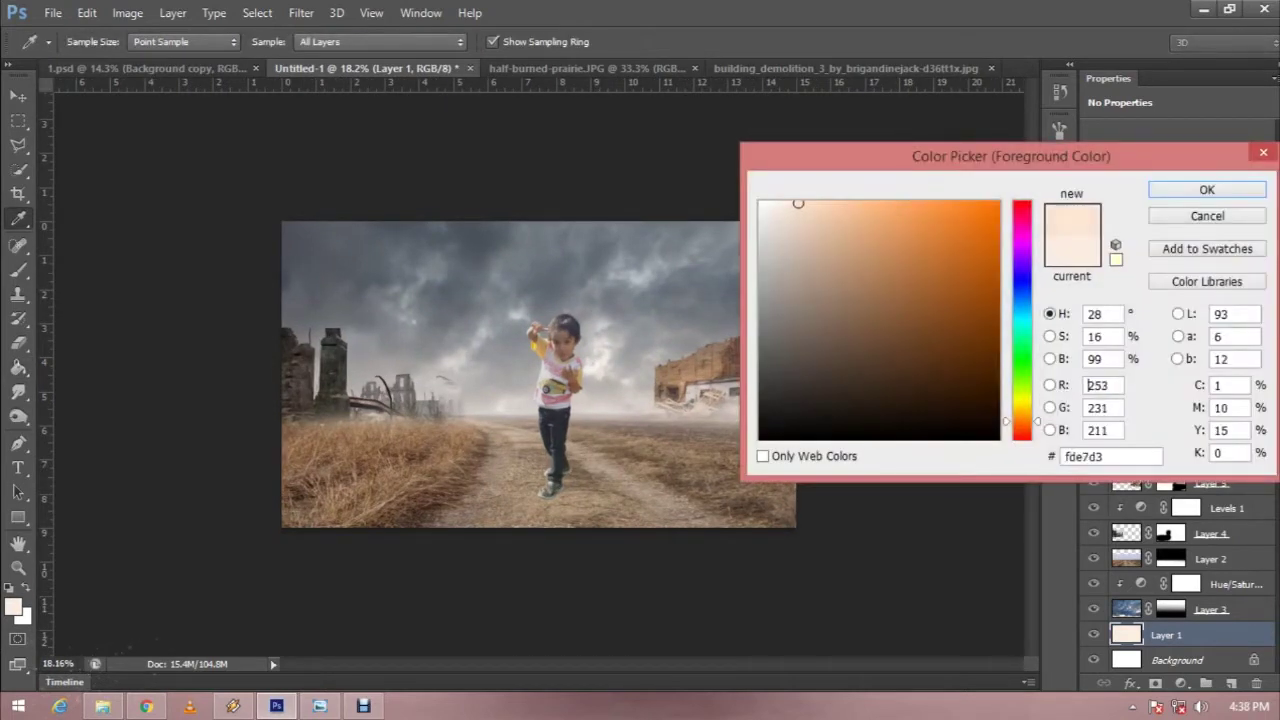
pyautogui.press('Return')
# - Sample a brown from the dirt path and fill Layer 1 with it
pyautogui.press('m')
pyautogui.hotkey('ctrl', '0')
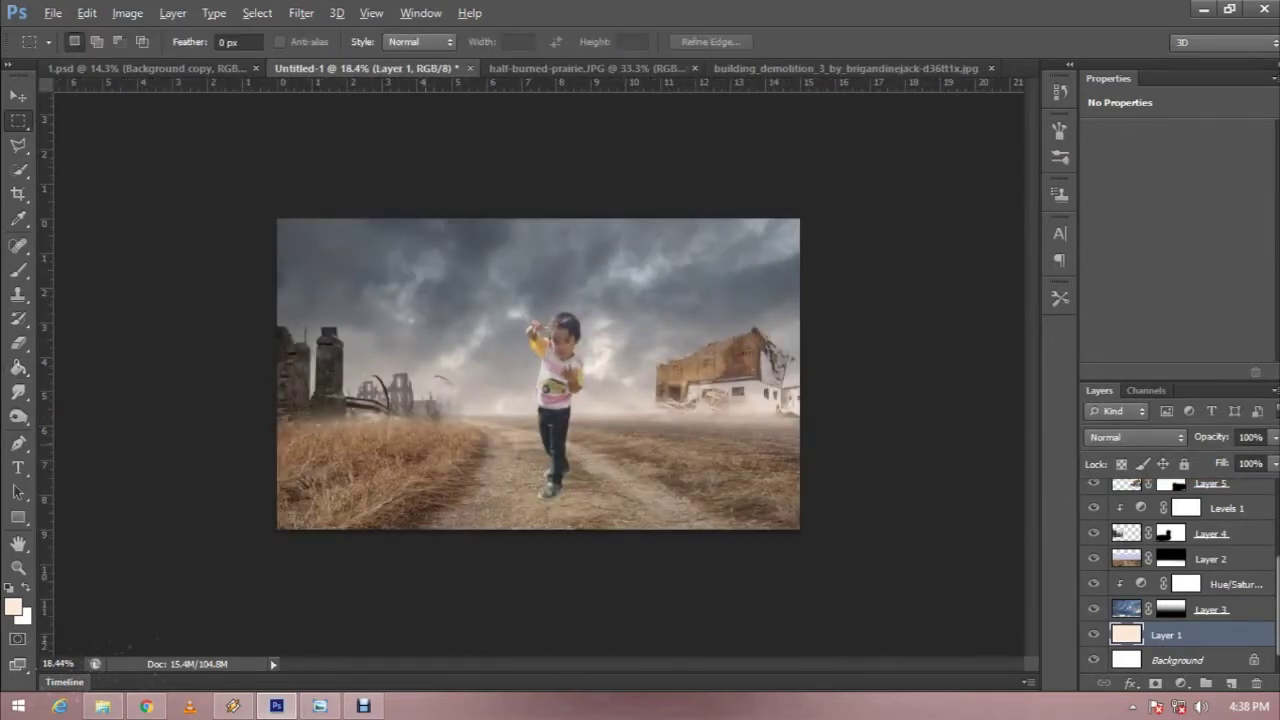
pyautogui.click(18, 368)
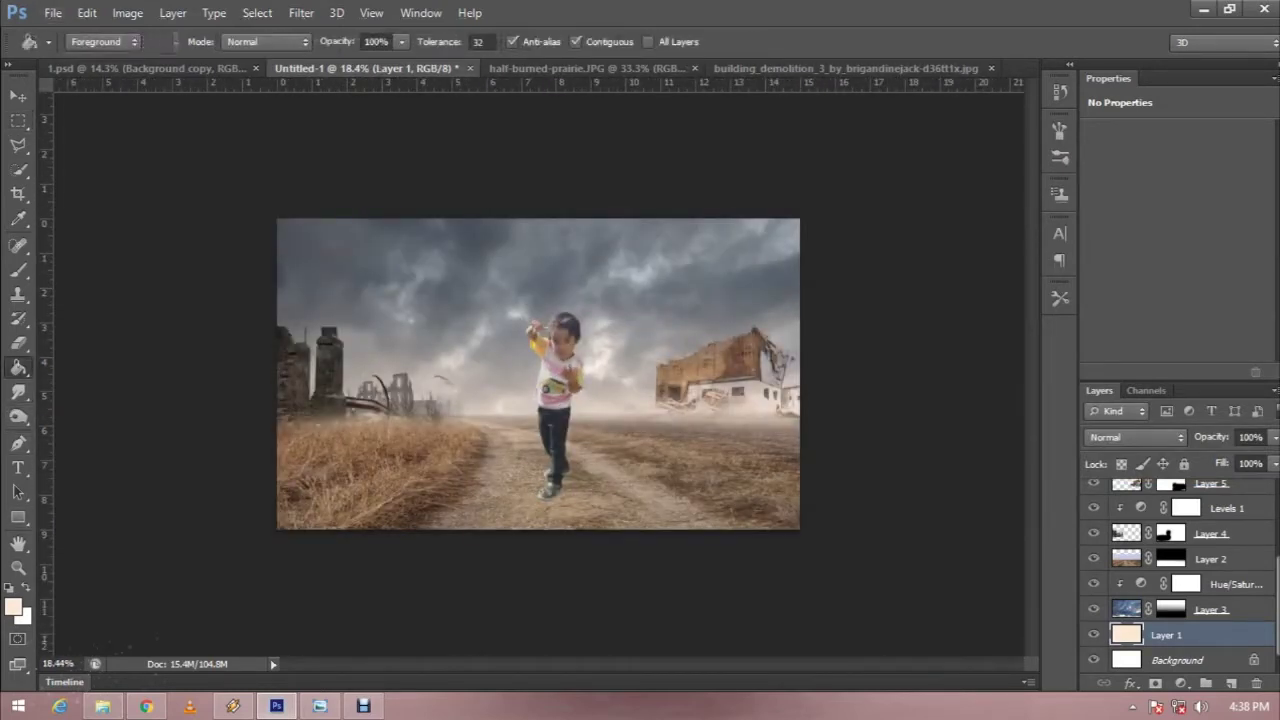
pyautogui.keyDown('alt'); pyautogui.click(552, 436); pyautogui.keyUp('alt')
pyautogui.keyDown('alt'); pyautogui.click(600, 470); pyautogui.keyUp('alt')
pyautogui.hotkey('alt', 'BackSpace')
# - Undo the brown fill on Layer 1 and zoom out to see the whole canvas
pyautogui.hotkey('ctrl', 'z')
pyautogui.press('m')
pyautogui.hotkey('ctrl', '-')
pyautogui.scroll(1, 538, 374)
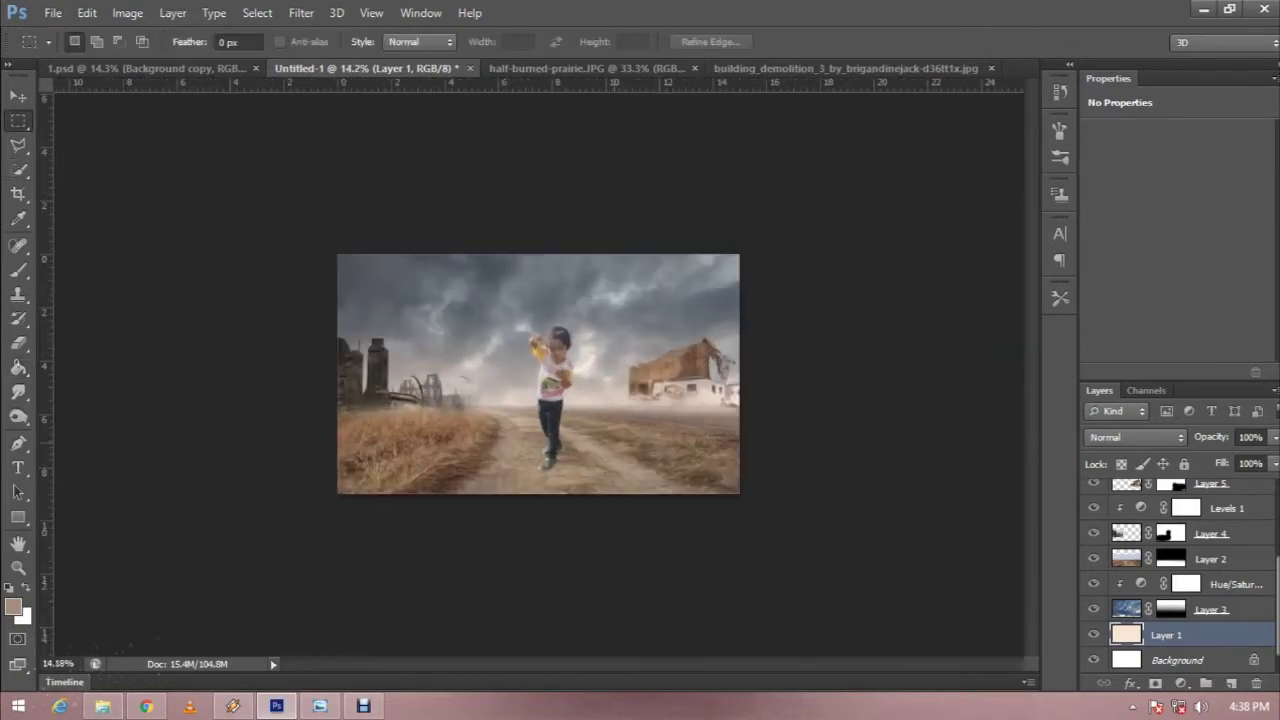
pyautogui.scroll(1, 538, 374)
pyautogui.scroll(1, 538, 374)
pyautogui.scroll(1, 538, 374)
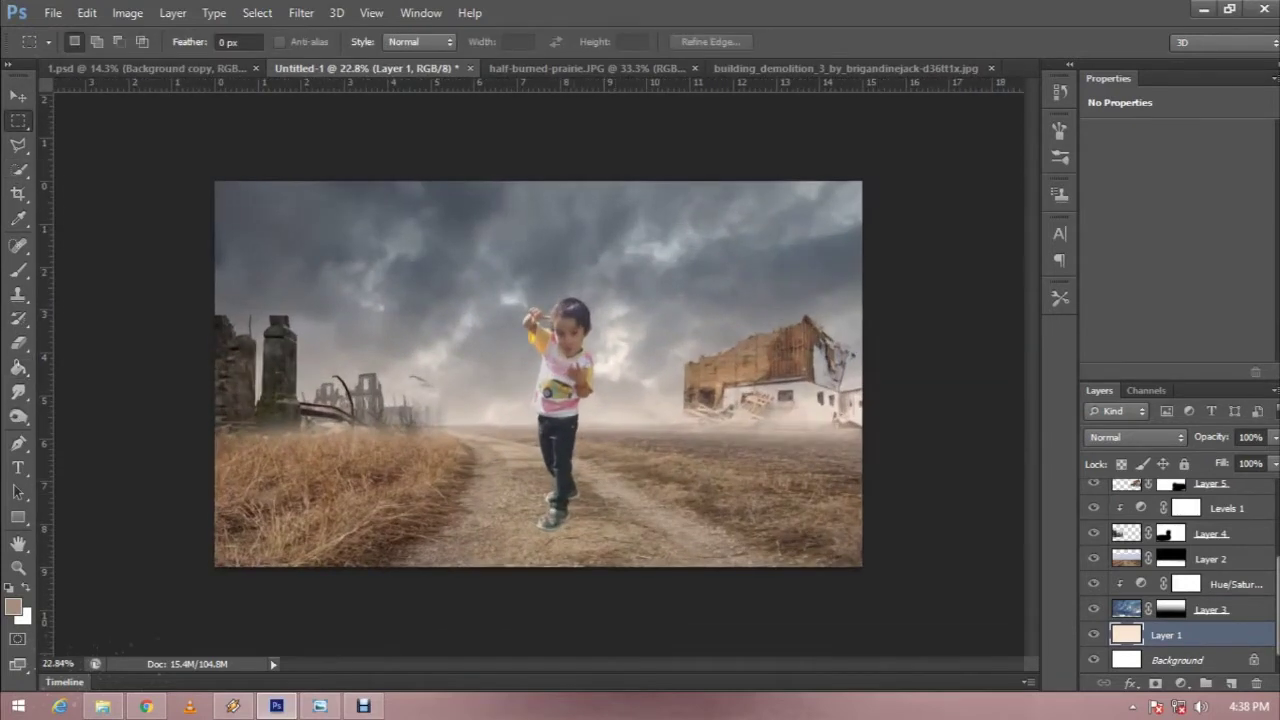
pyautogui.scroll(2, 1180, 576)
pyautogui.scroll(2, 1180, 576)
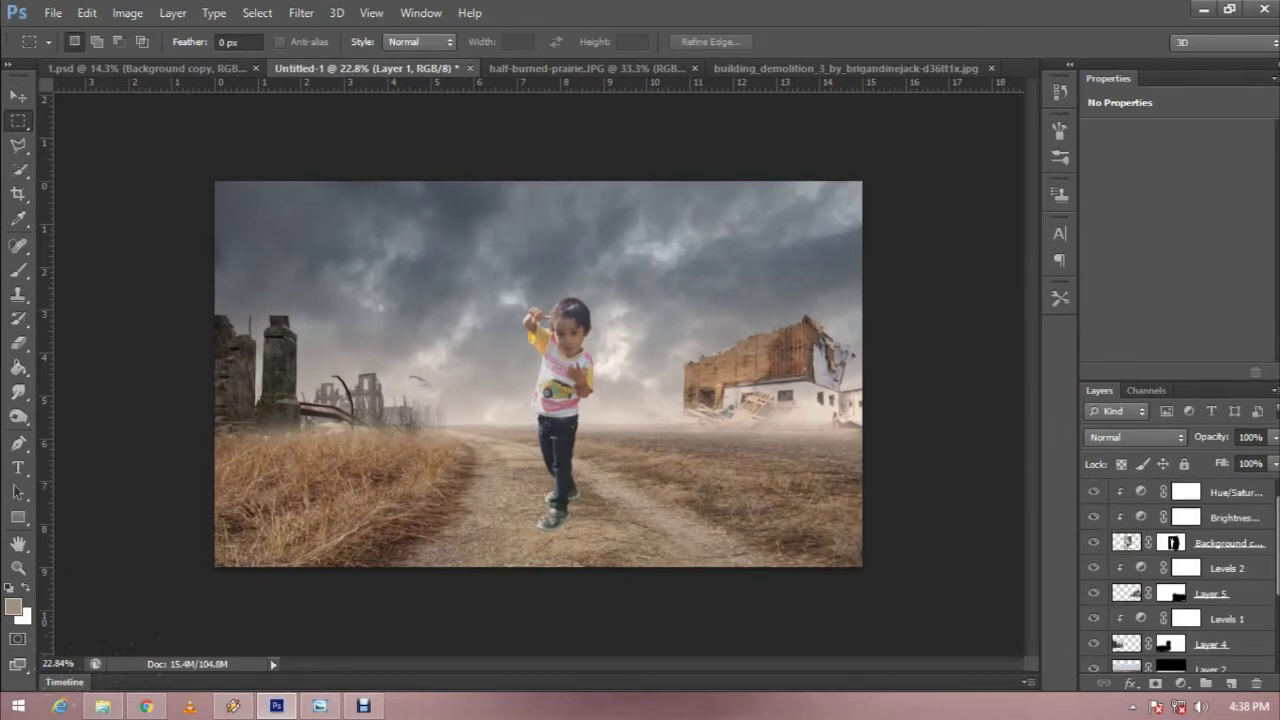
# - Toggle the child and Layer 5 visibility to compare, then discard a stray Layer 5 duplicate
pyautogui.click(1093, 542)
pyautogui.click(1093, 542)
pyautogui.click(1093, 593)
pyautogui.click(1093, 593)
pyautogui.click(1171, 593)
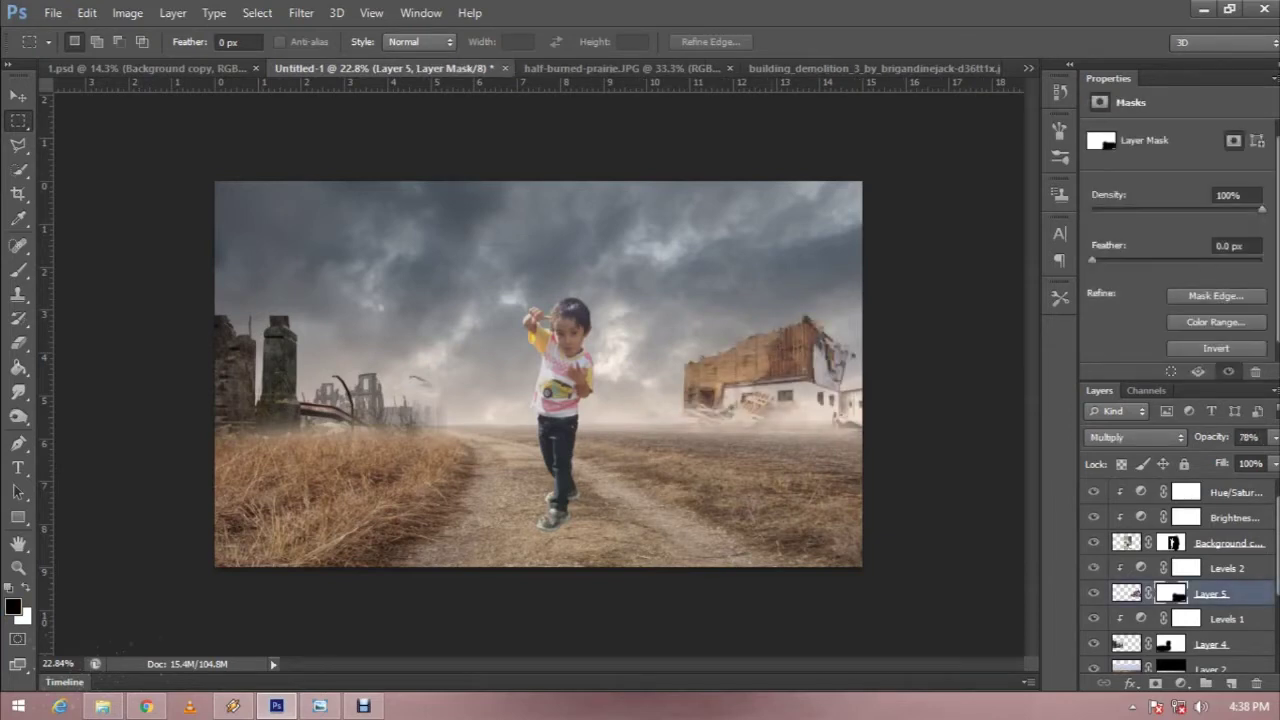
pyautogui.press('b')
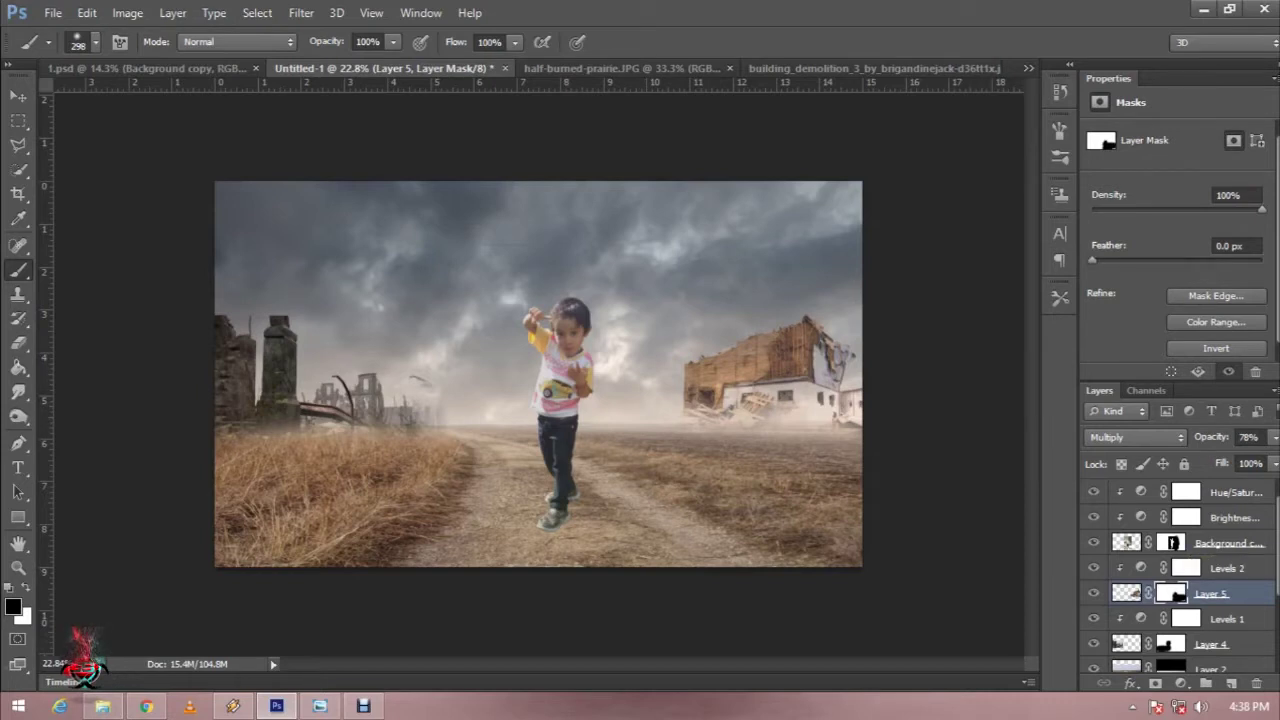
pyautogui.hotkey('ctrl', 'j')
pyautogui.press('Delete')
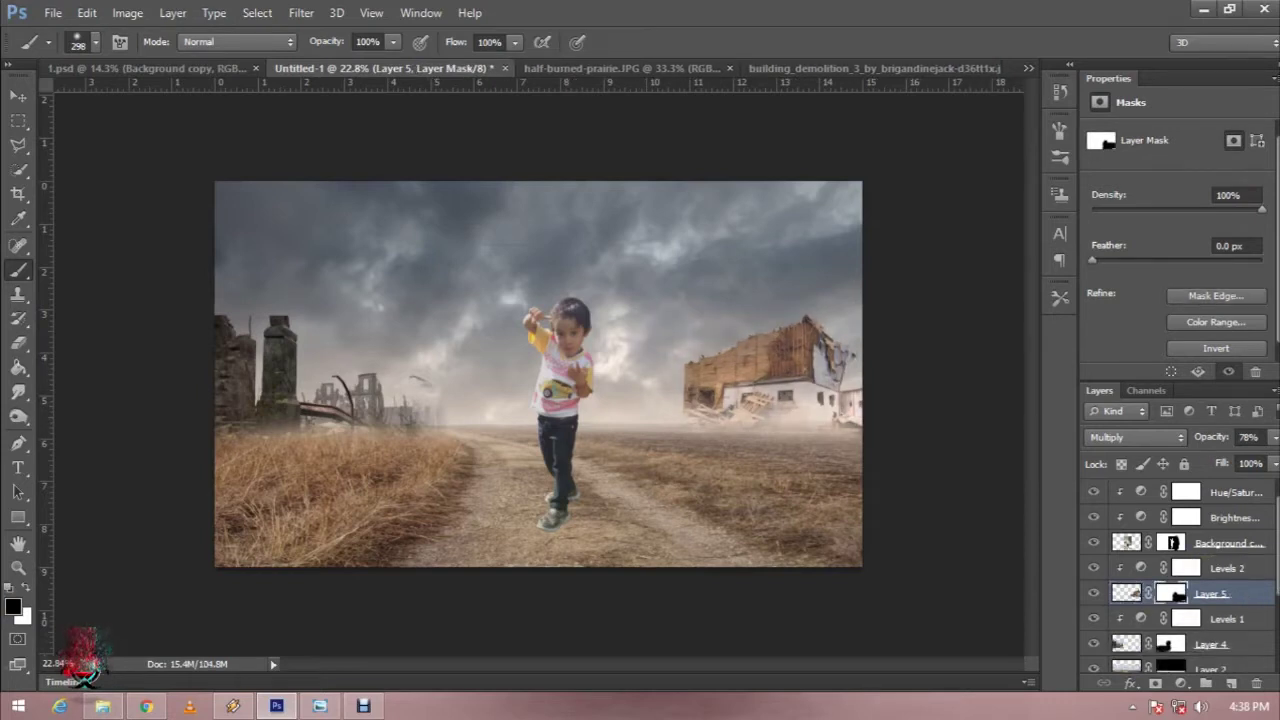
# - Duplicate the child's Background copy layer and apply the layer mask on the new copy
pyautogui.click(1127, 543)
pyautogui.hotkey('ctrl', 'j')
pyautogui.rightClick(1172, 568)
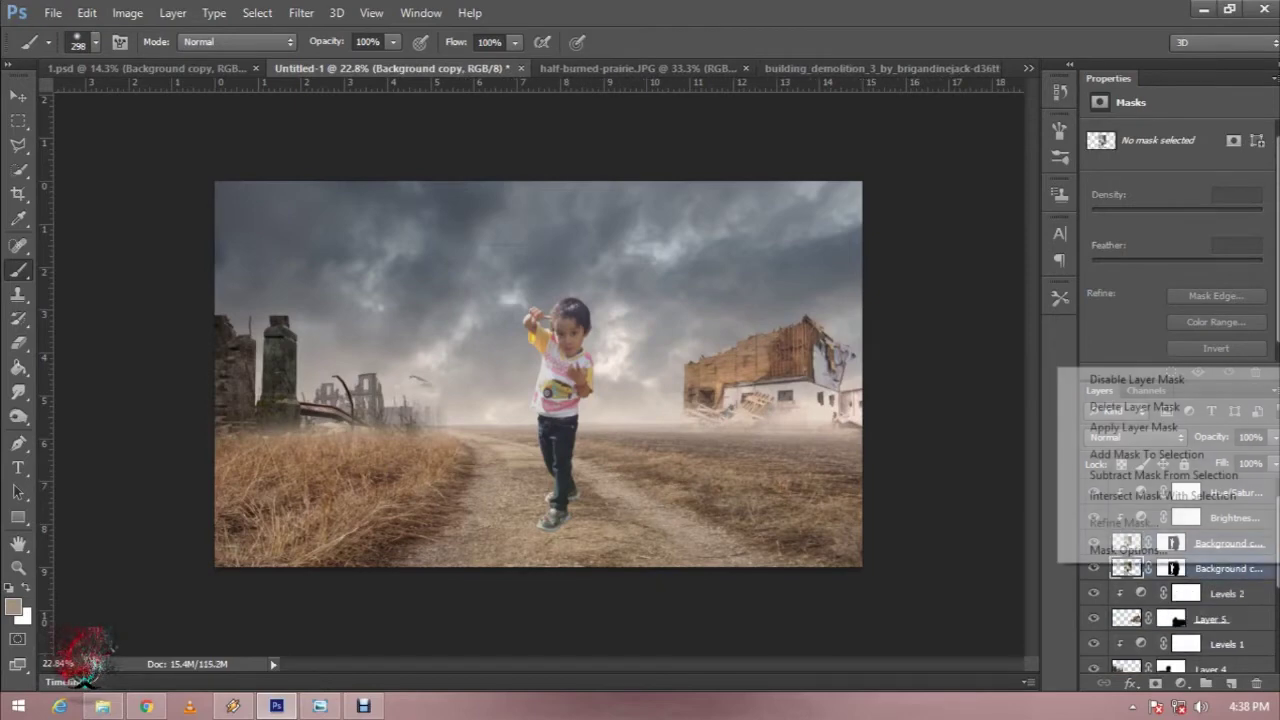
pyautogui.click(1120, 428)
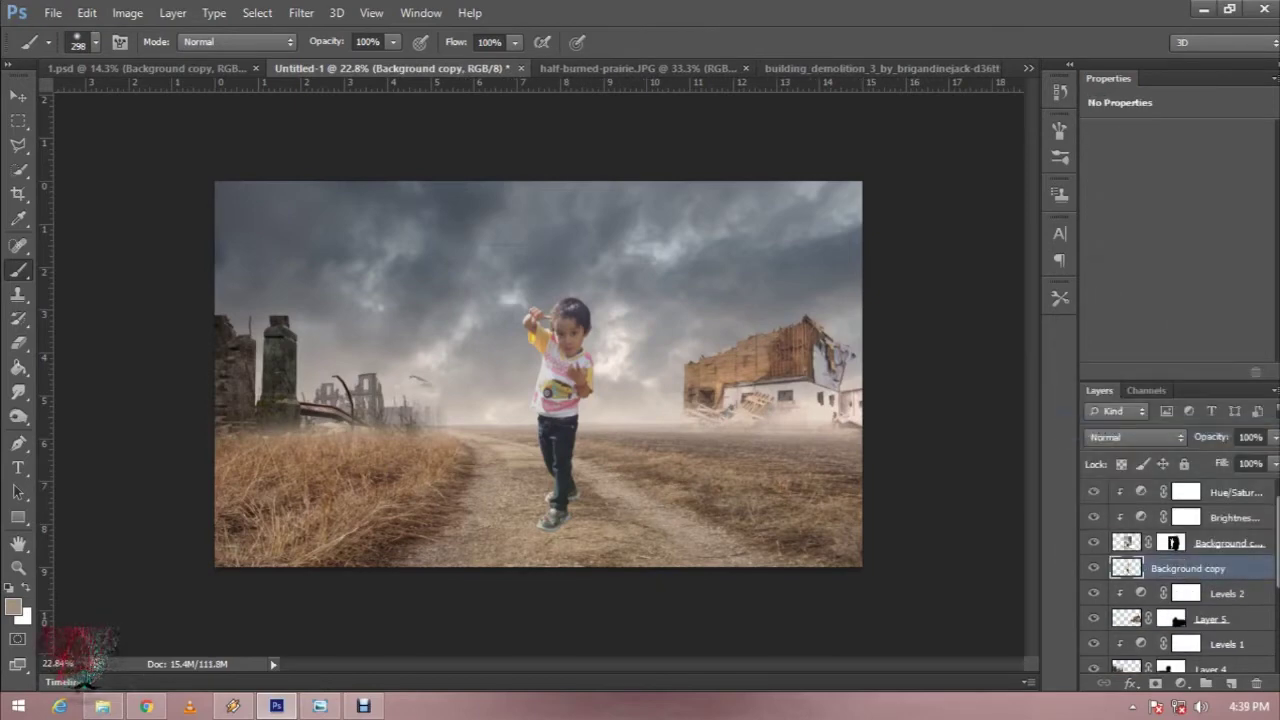
# - Turn the child copy solid black with Hue/Saturation Lightness -100 and move it to the top
pyautogui.press('i')
pyautogui.hotkey('ctrl', 'u')
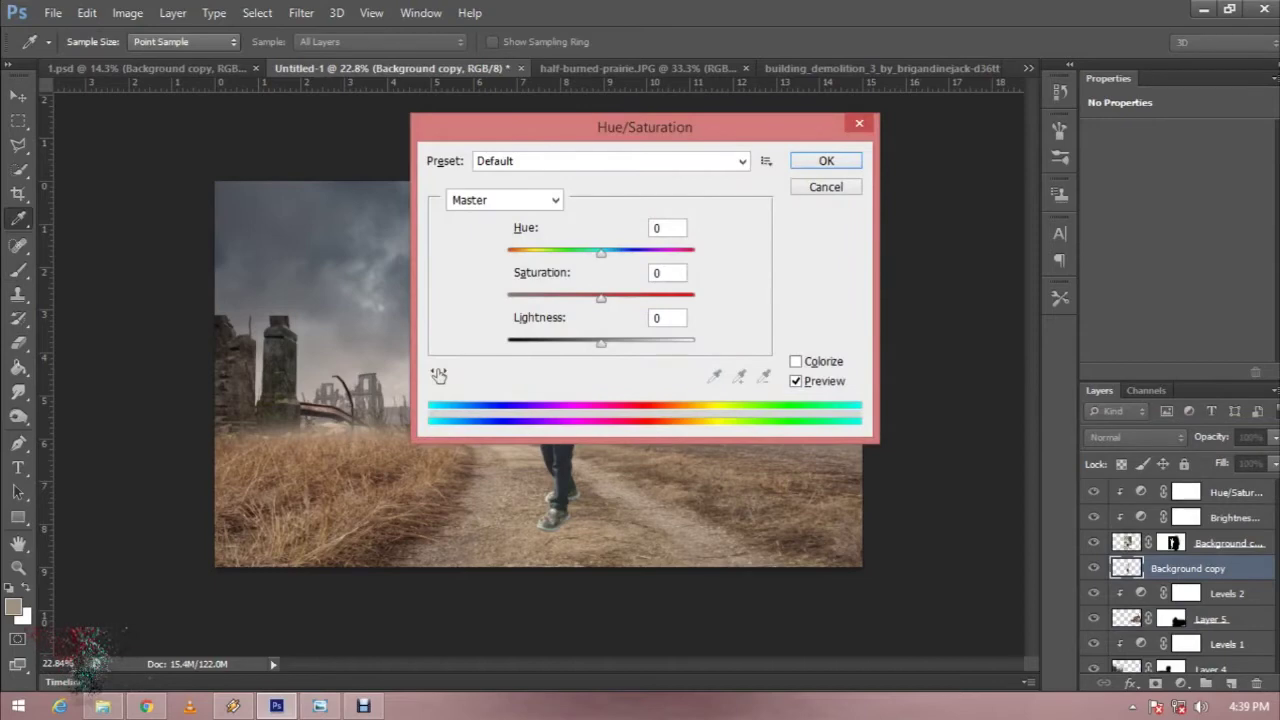
pyautogui.moveTo(600, 127); pyautogui.dragTo(856, 293)
pyautogui.moveTo(795, 483); pyautogui.dragTo(700, 483)
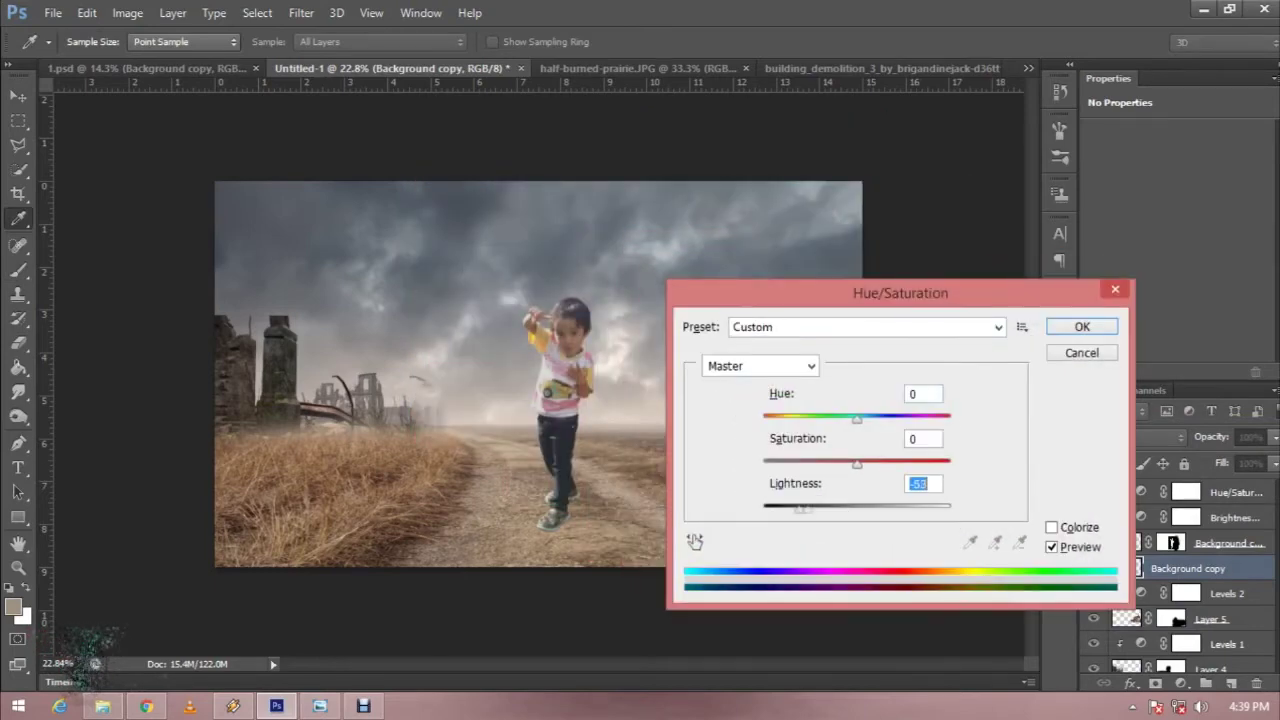
pyautogui.press('Return')
pyautogui.press('b')
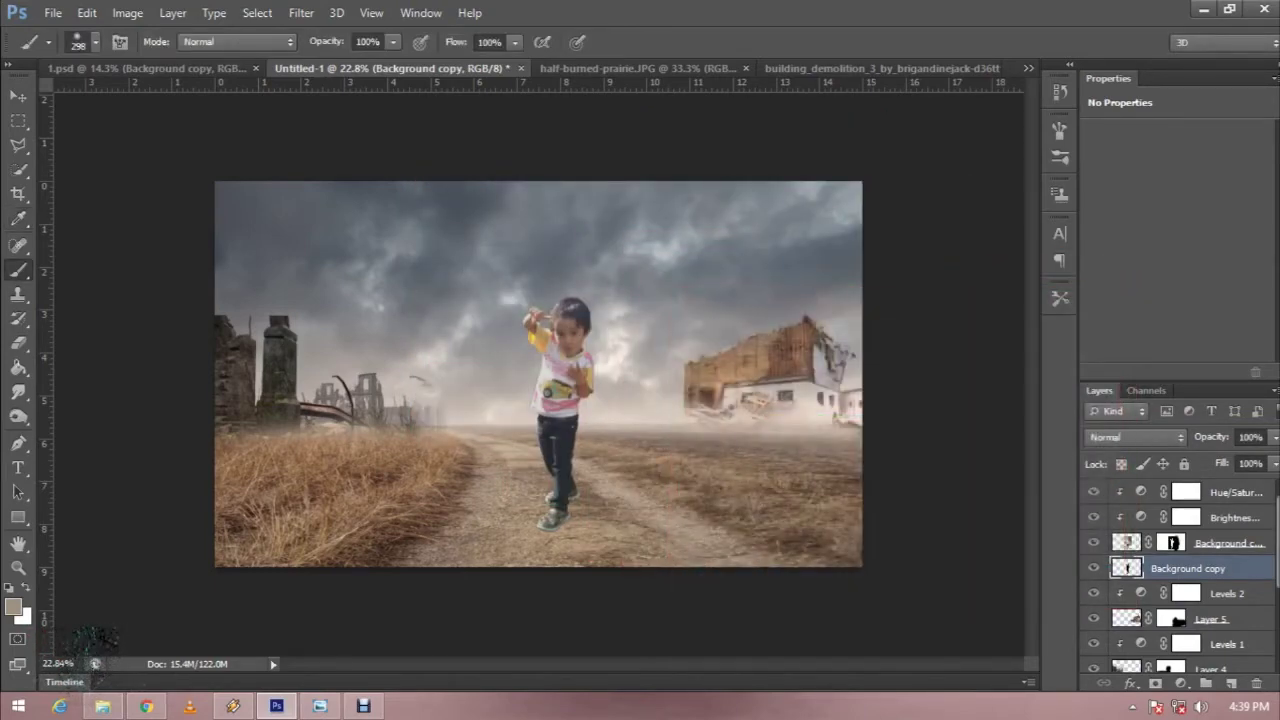
pyautogui.moveTo(1188, 568); pyautogui.dragTo(1188, 486)
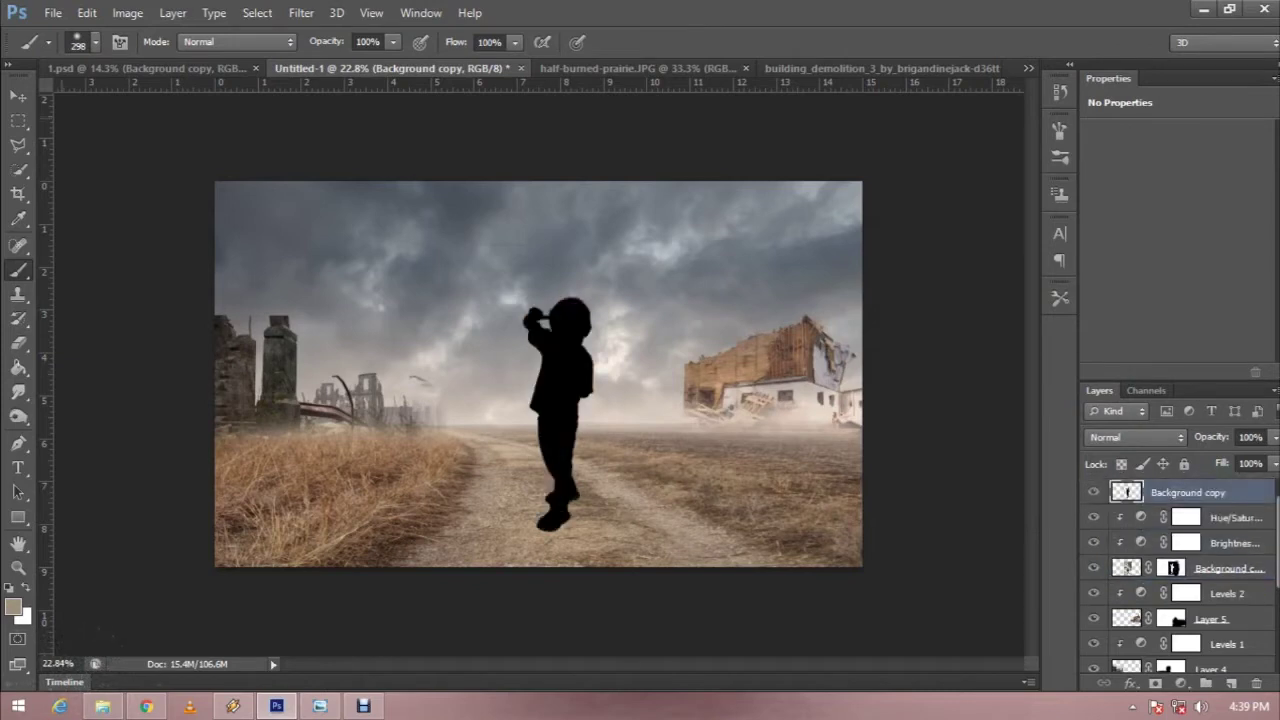
# - Flip the black silhouette down below the child's feet and stretch it longer
pyautogui.press('v')
pyautogui.hotkey('ctrl', 't')
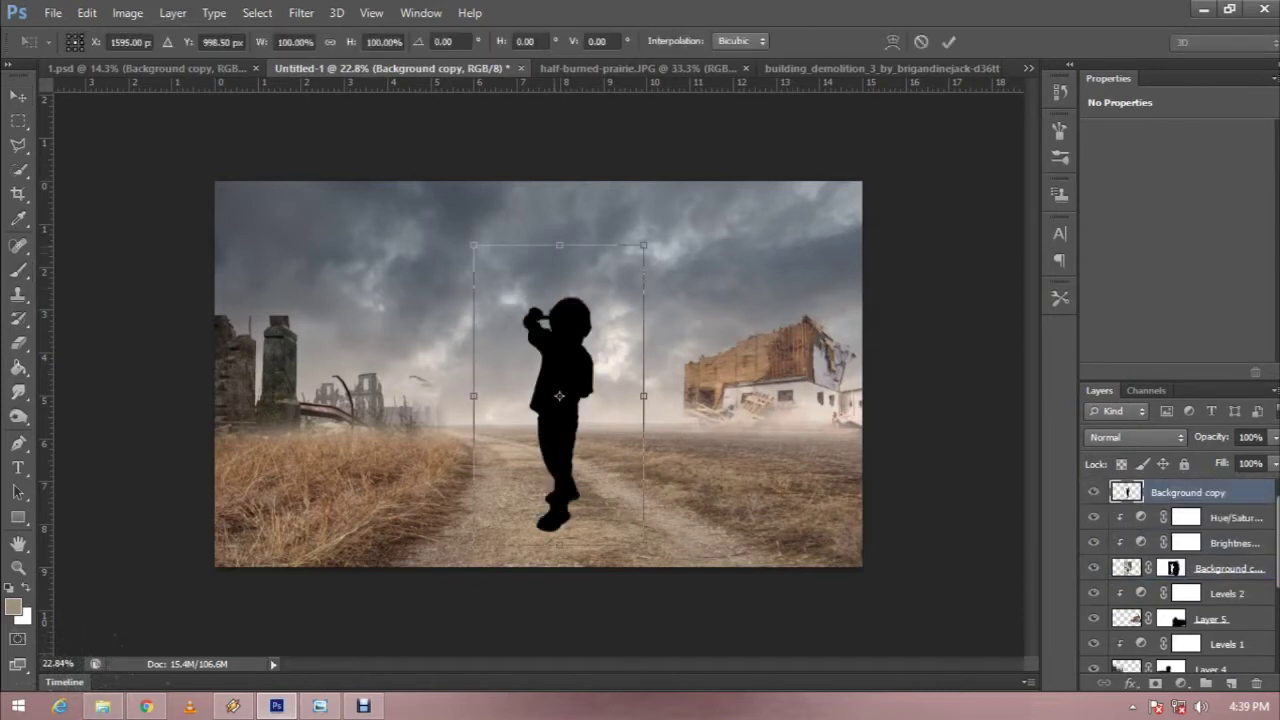
pyautogui.rightClick(556, 270)
pyautogui.click(600, 310)
pyautogui.moveTo(559, 245)
pyautogui.mouseDown()
pyautogui.moveTo(559, 629)
pyautogui.moveTo(565, 578)
pyautogui.mouseUp()
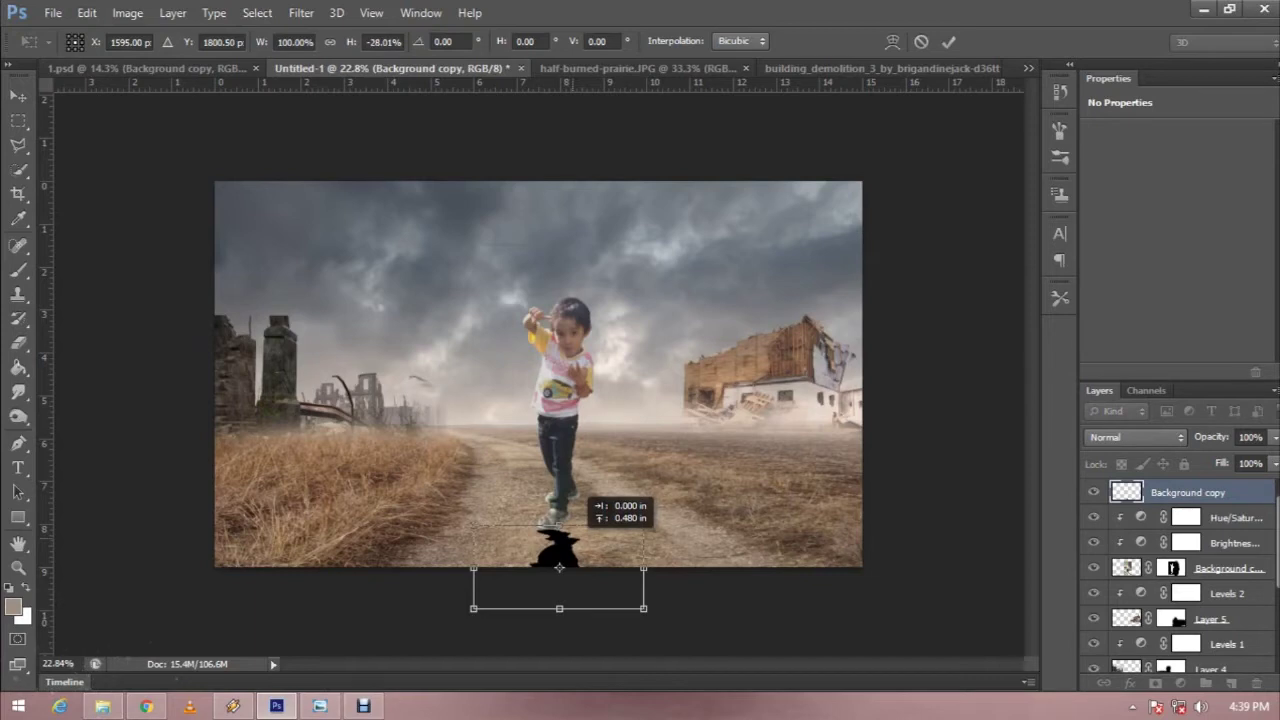
pyautogui.rightClick(572, 540)
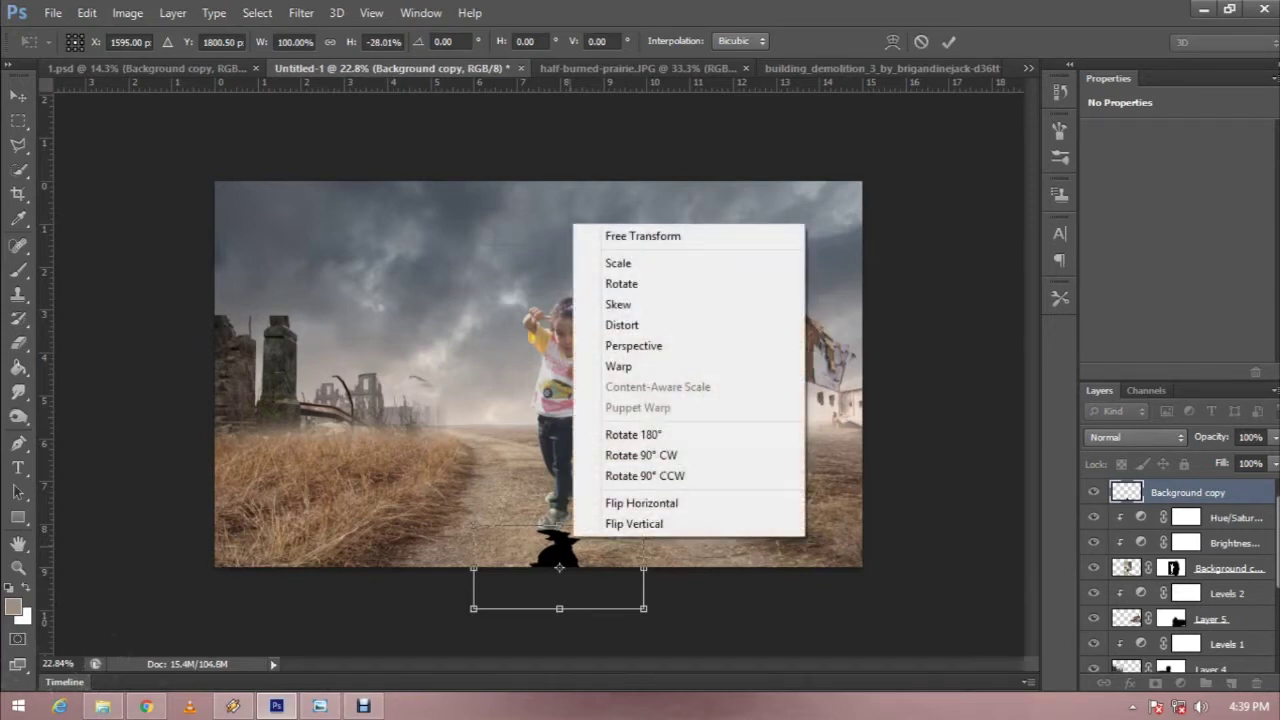
pyautogui.press('Escape')
pyautogui.moveTo(559, 608); pyautogui.dragTo(559, 643)
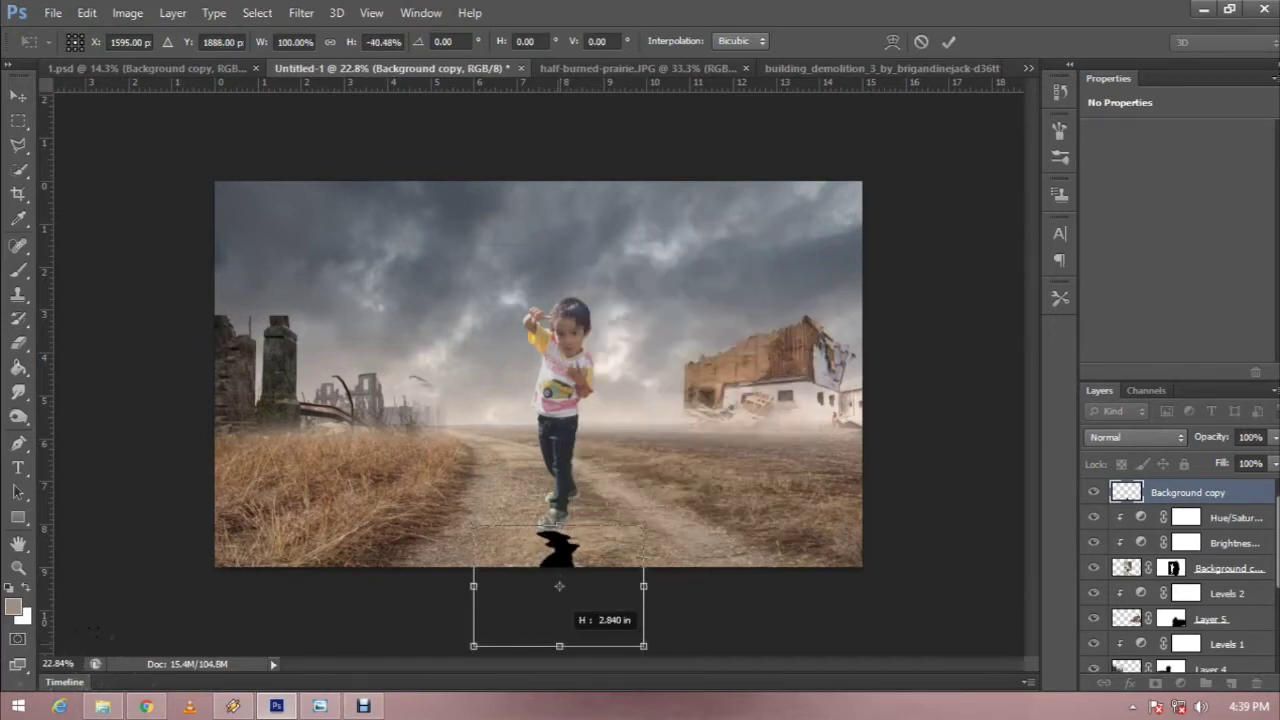
# - Widen the shadow's far end with a Perspective transform and commit it
pyautogui.rightClick(571, 246)
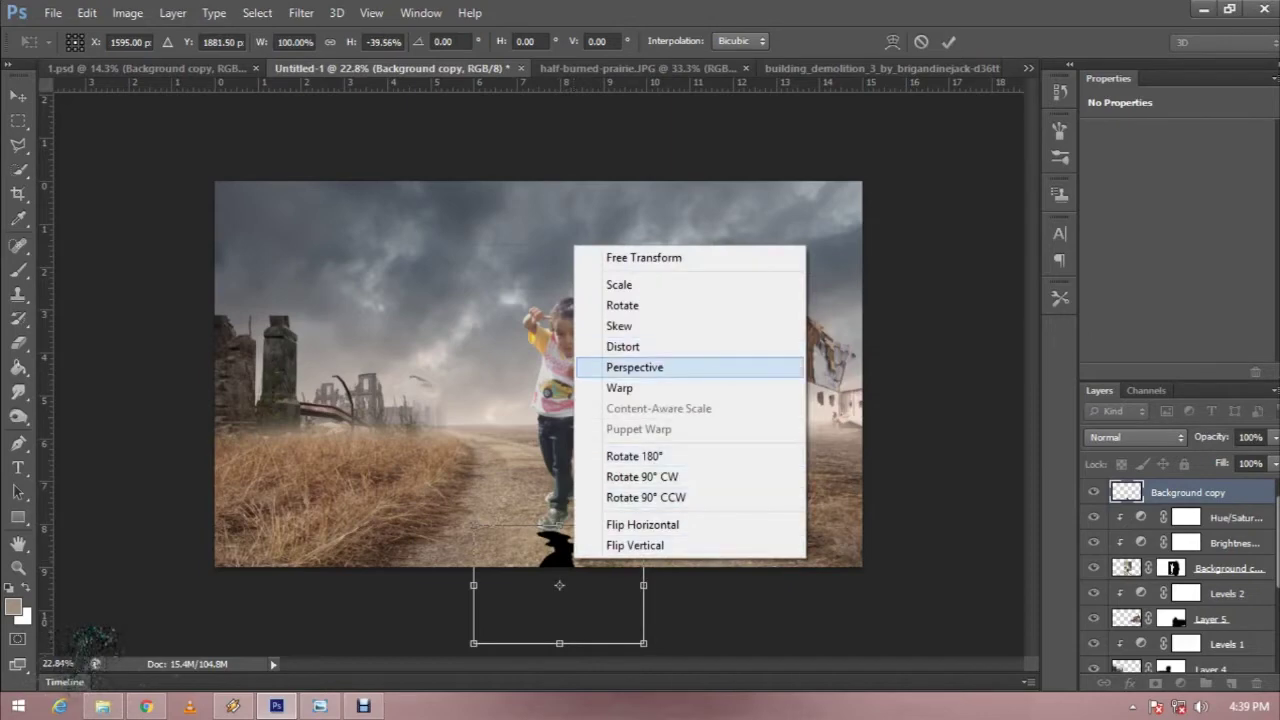
pyautogui.click(614, 368)
pyautogui.moveTo(643, 585); pyautogui.dragTo(683, 585)
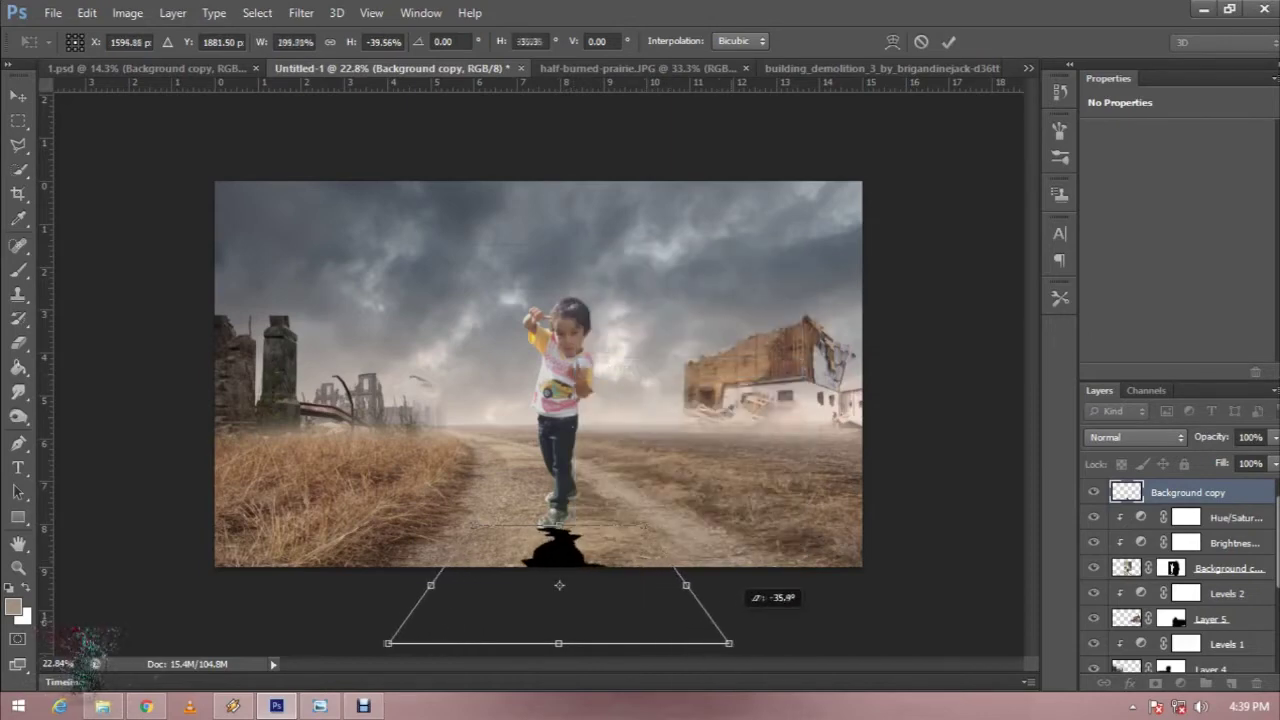
pyautogui.press('Return')
pyautogui.hotkey('ctrl', '+')
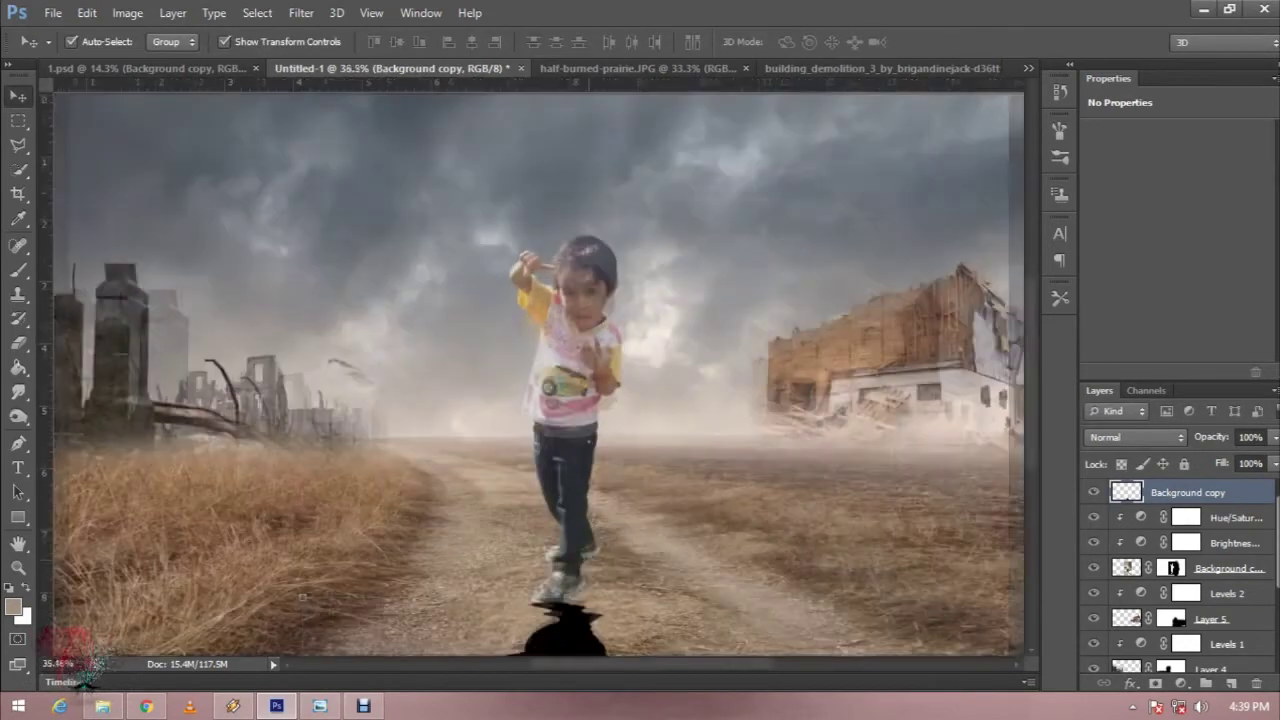
# - Set up a black brush at 66 px size with 43% hardness
pyautogui.scroll(-3, 540, 370)
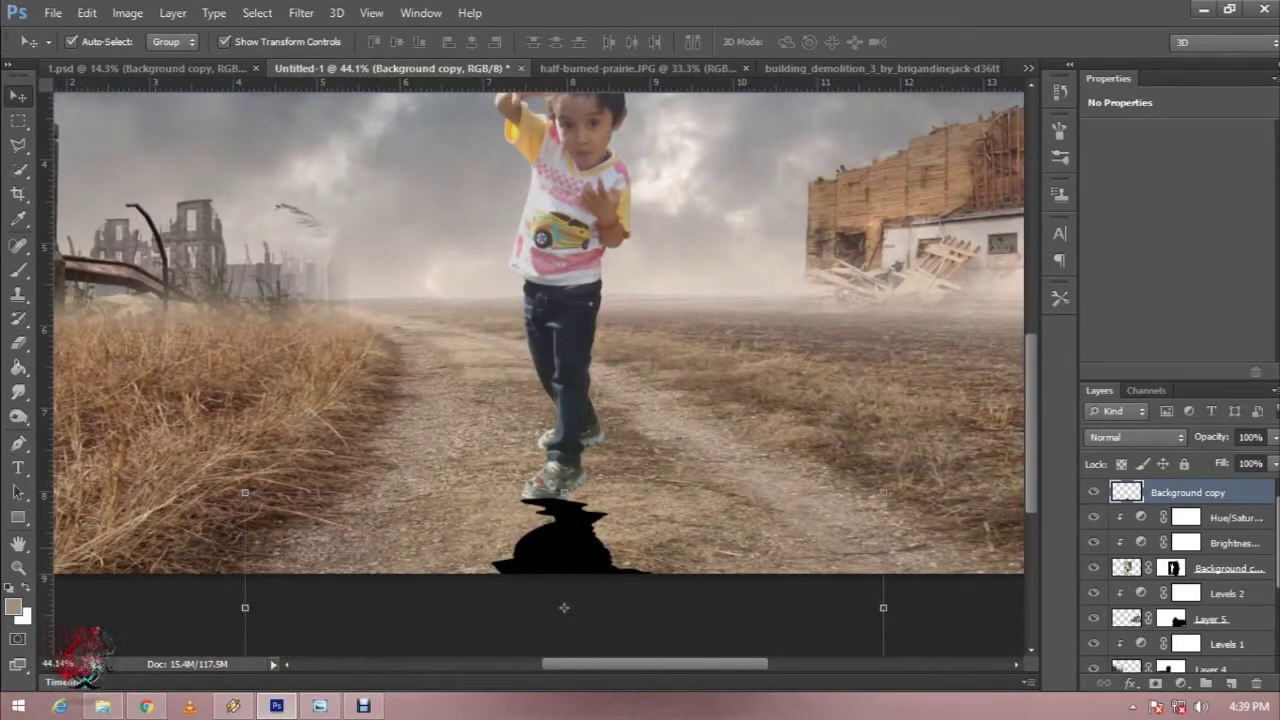
pyautogui.click(18, 270)
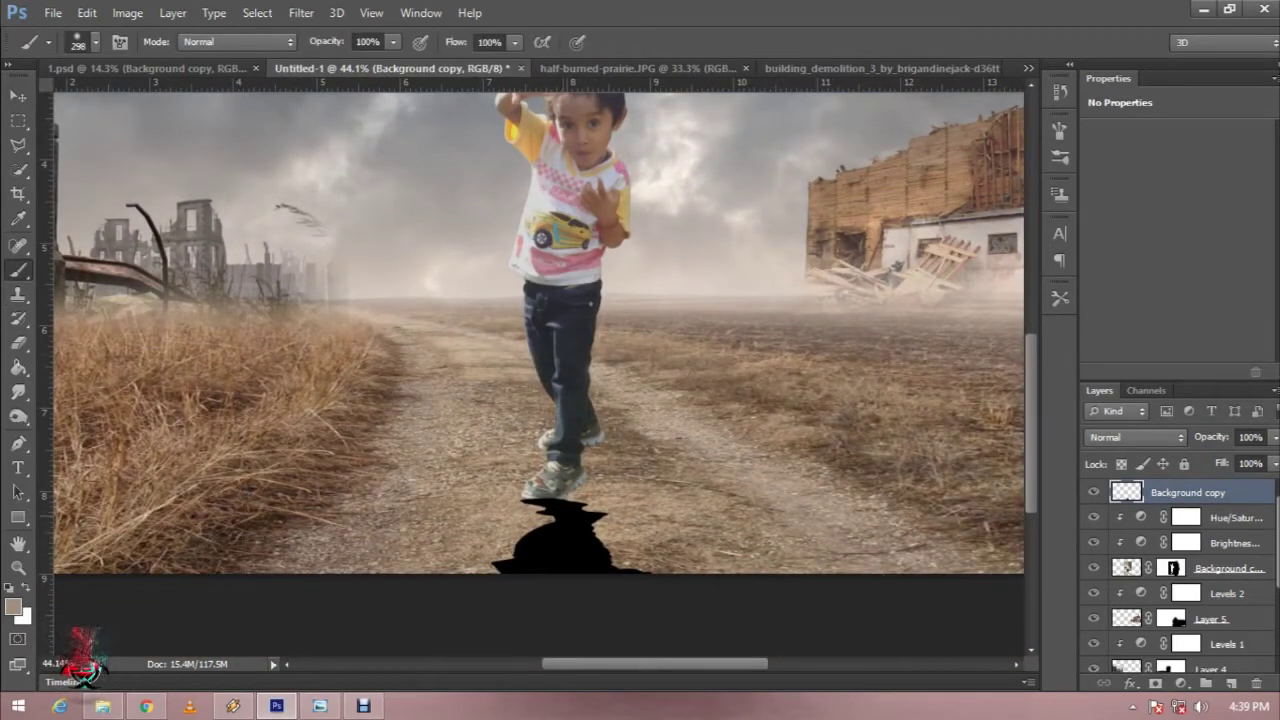
pyautogui.rightClick(570, 224)
pyautogui.write('96')
pyautogui.press('Tab')
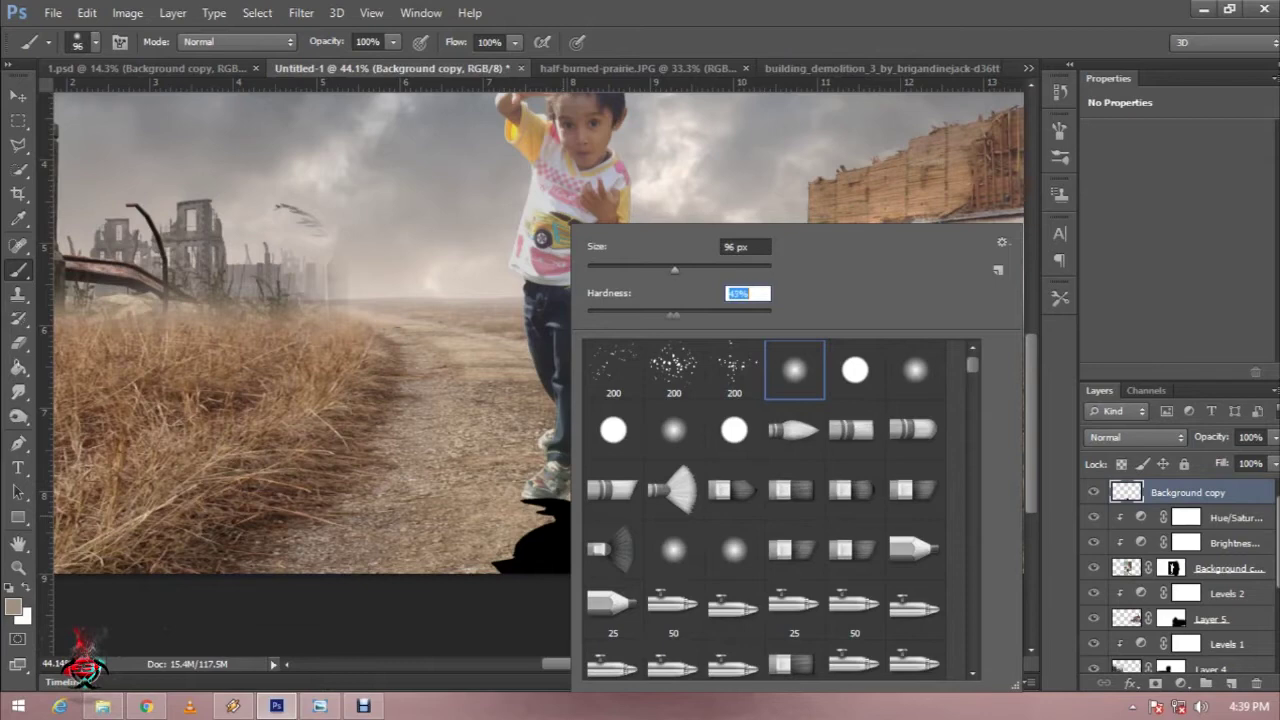
pyautogui.write('43')
pyautogui.press('Return')
pyautogui.hotkey('shift', 'Tab')
pyautogui.write('66')
pyautogui.press('Return')
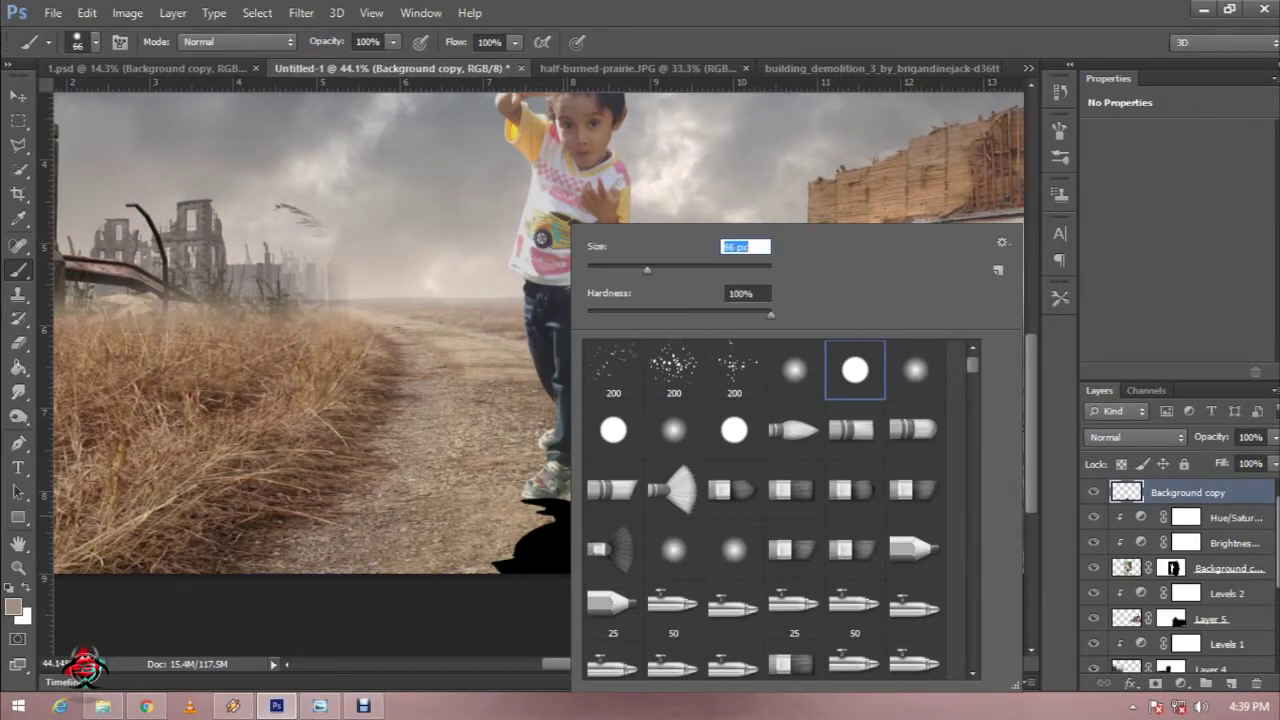
pyautogui.press('Return')
pyautogui.press('d')
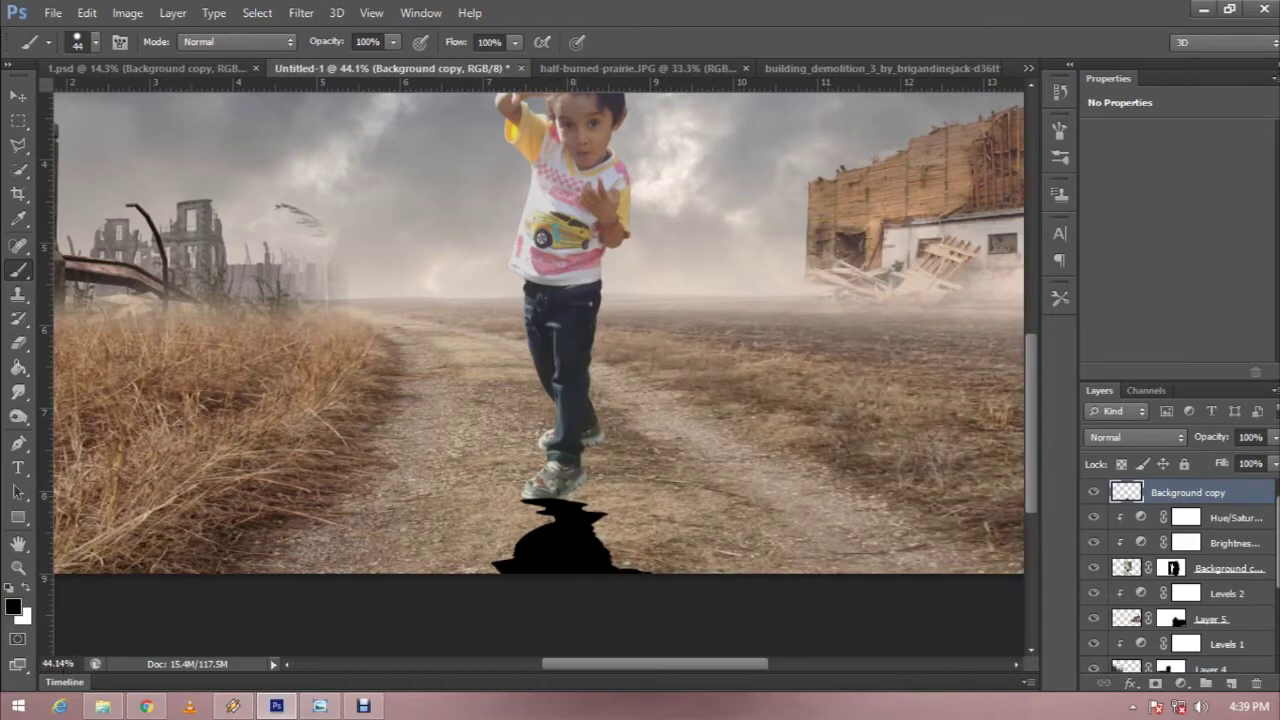
# - Paint the shadow up to the boy's right shoe, undo stray strokes, and set 43% opacity
pyautogui.scroll(2, 578, 500)
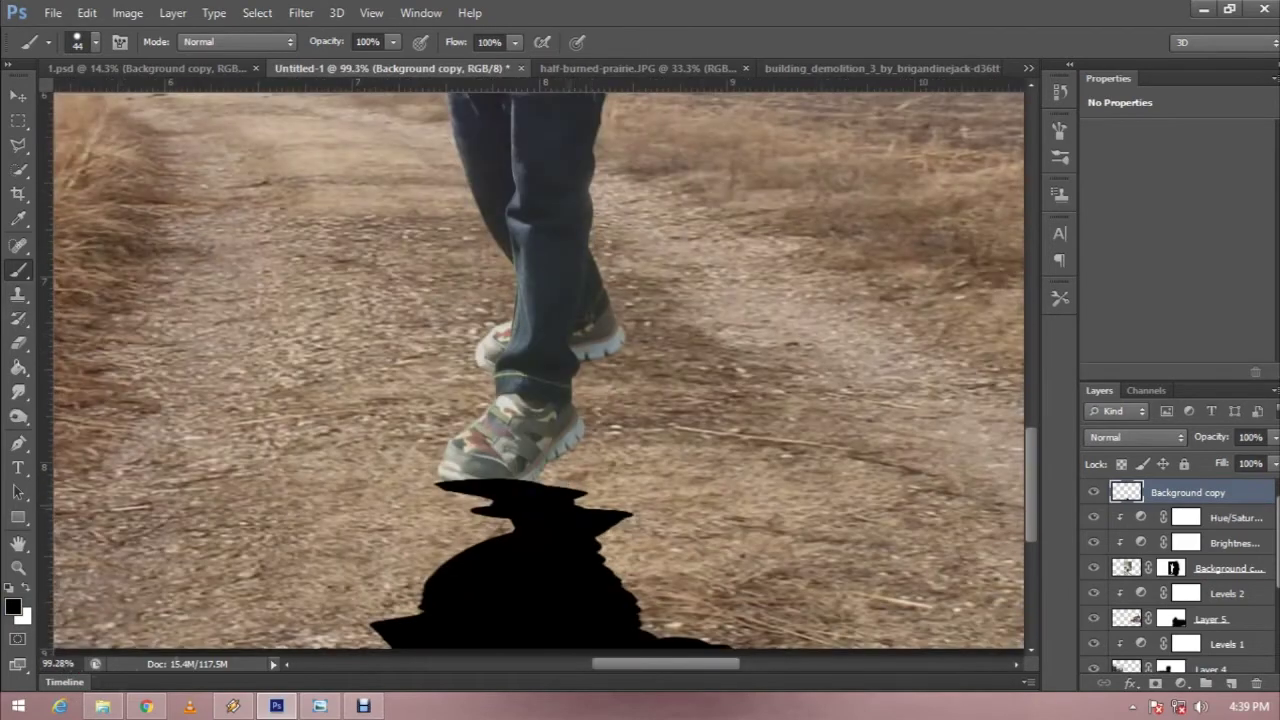
pyautogui.moveTo(548, 485); pyautogui.dragTo(592, 448)
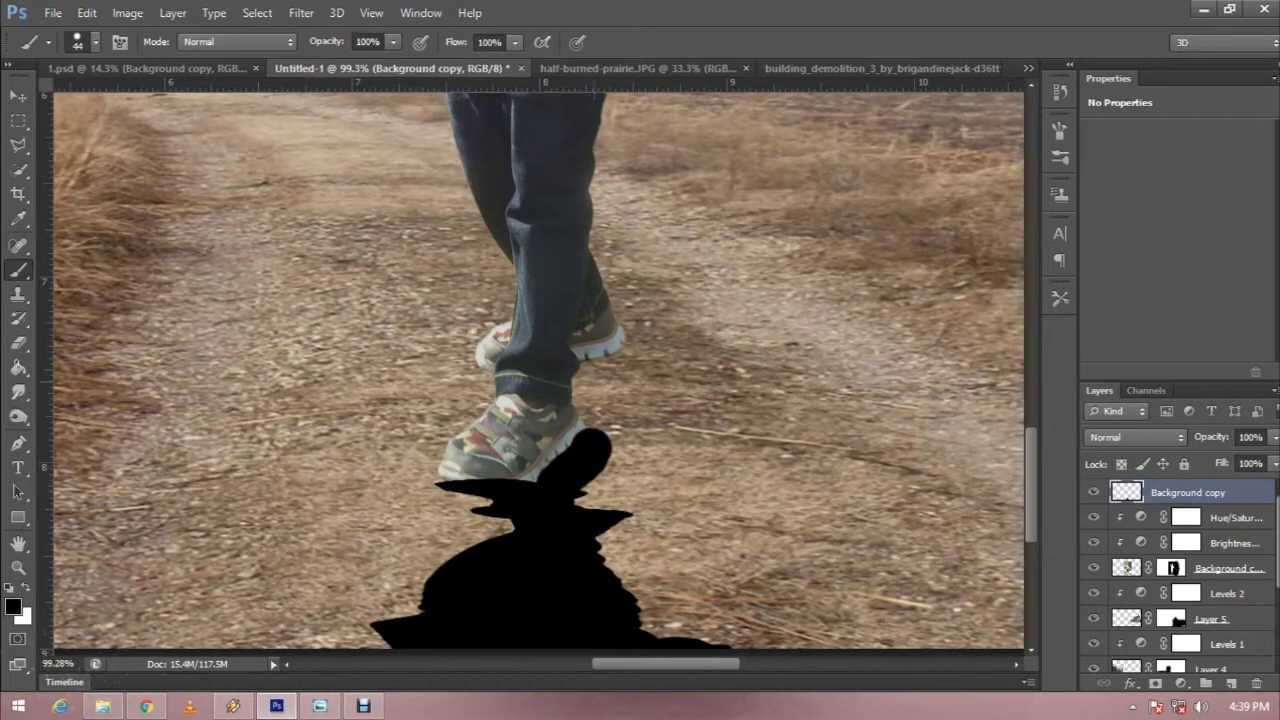
pyautogui.moveTo(598, 378)
pyautogui.mouseDown()
pyautogui.moveTo(600, 425)
pyautogui.moveTo(630, 352)
pyautogui.moveTo(574, 396)
pyautogui.moveTo(628, 414)
pyautogui.moveTo(590, 506)
pyautogui.mouseUp()
pyautogui.hotkey('ctrl', 'alt', 'z')
pyautogui.hotkey('ctrl', 'alt', 'z')
pyautogui.hotkey('ctrl', 'shift', 'z')
pyautogui.hotkey('ctrl', 'shift', 'z')
pyautogui.hotkey('ctrl', 'alt', 'z')
pyautogui.hotkey('ctrl', 'alt', 'z')
pyautogui.hotkey('ctrl', 'alt', 'z')
pyautogui.hotkey('ctrl', 'alt', 'z')
pyautogui.hotkey('ctrl', 'alt', 'z')
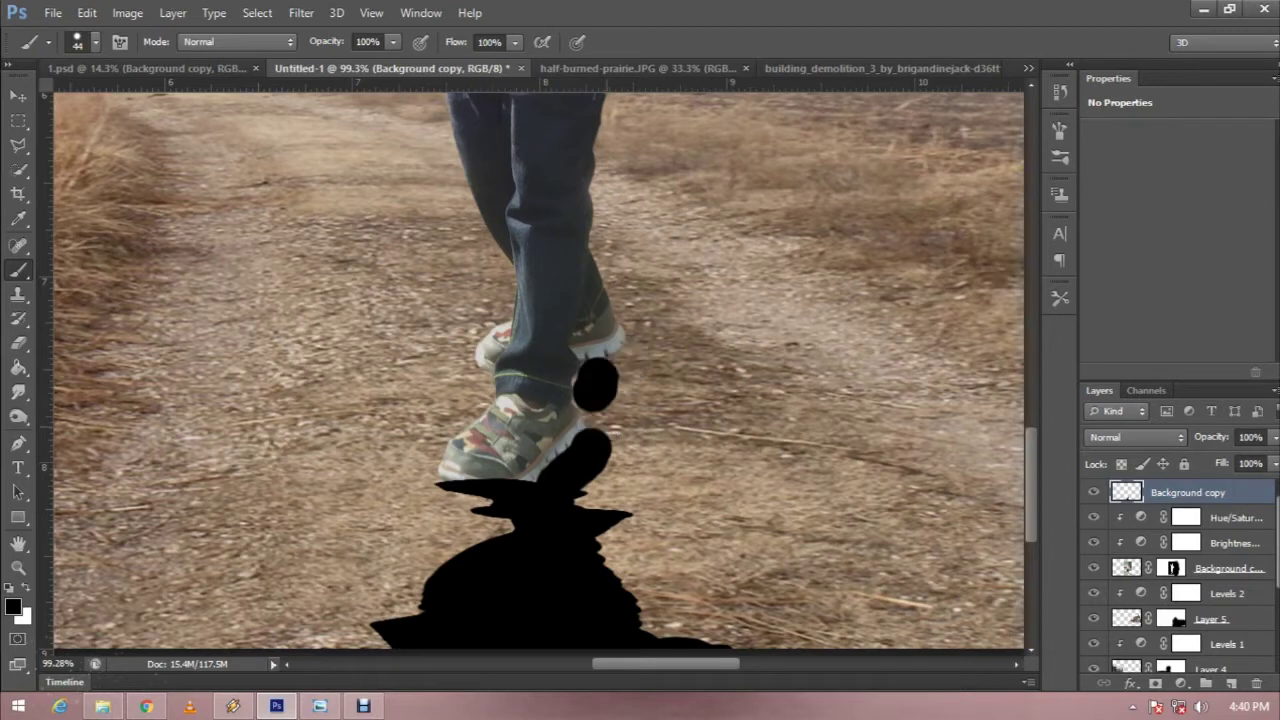
pyautogui.hotkey('ctrl', 'alt', 'z')
pyautogui.hotkey('ctrl', 'alt', 'z')
pyautogui.hotkey('ctrl', 'alt', 'z')
pyautogui.moveTo(596, 378)
pyautogui.mouseDown()
pyautogui.moveTo(590, 402)
pyautogui.moveTo(615, 362)
pyautogui.moveTo(556, 478)
pyautogui.moveTo(562, 458)
pyautogui.mouseUp()
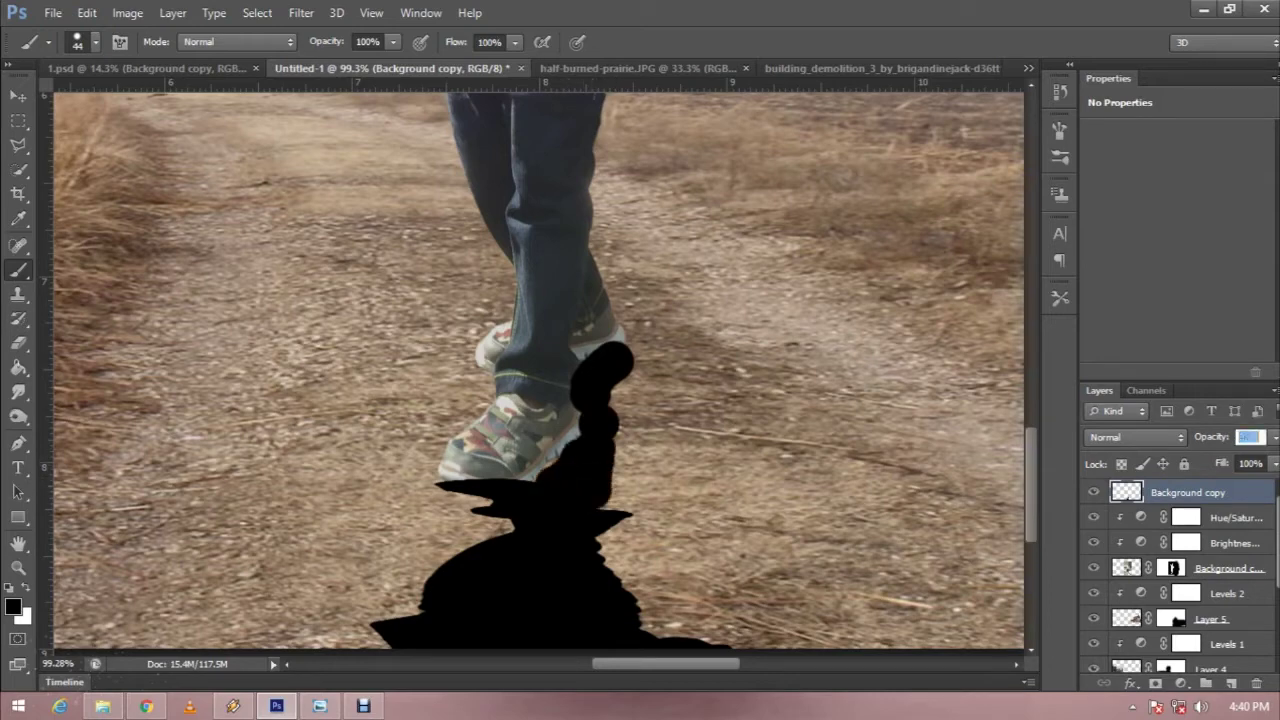
pyautogui.write('43')
pyautogui.press('Return')
# - Set the Eraser to 79% hardness and 62 px size
pyautogui.scroll(-2, 540, 370)
pyautogui.scroll(-1, 665, 440)
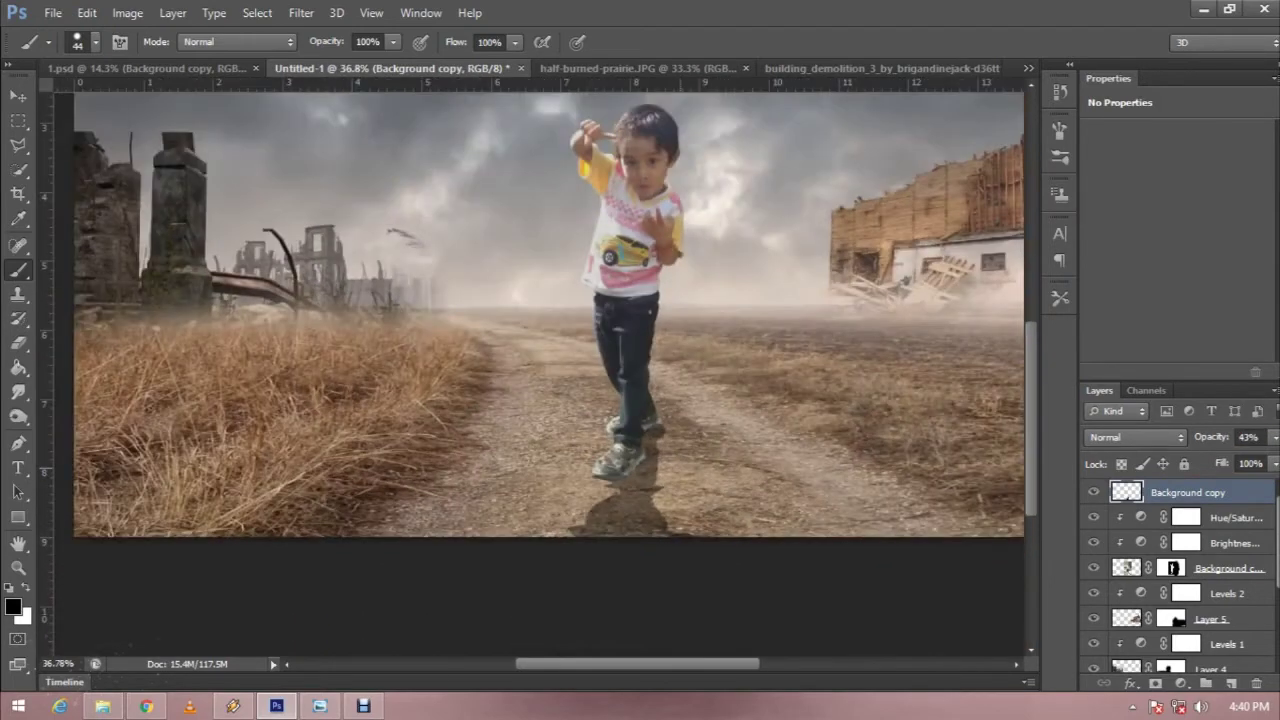
pyautogui.scroll(1, 788, 345)
pyautogui.scroll(1, 788, 345)
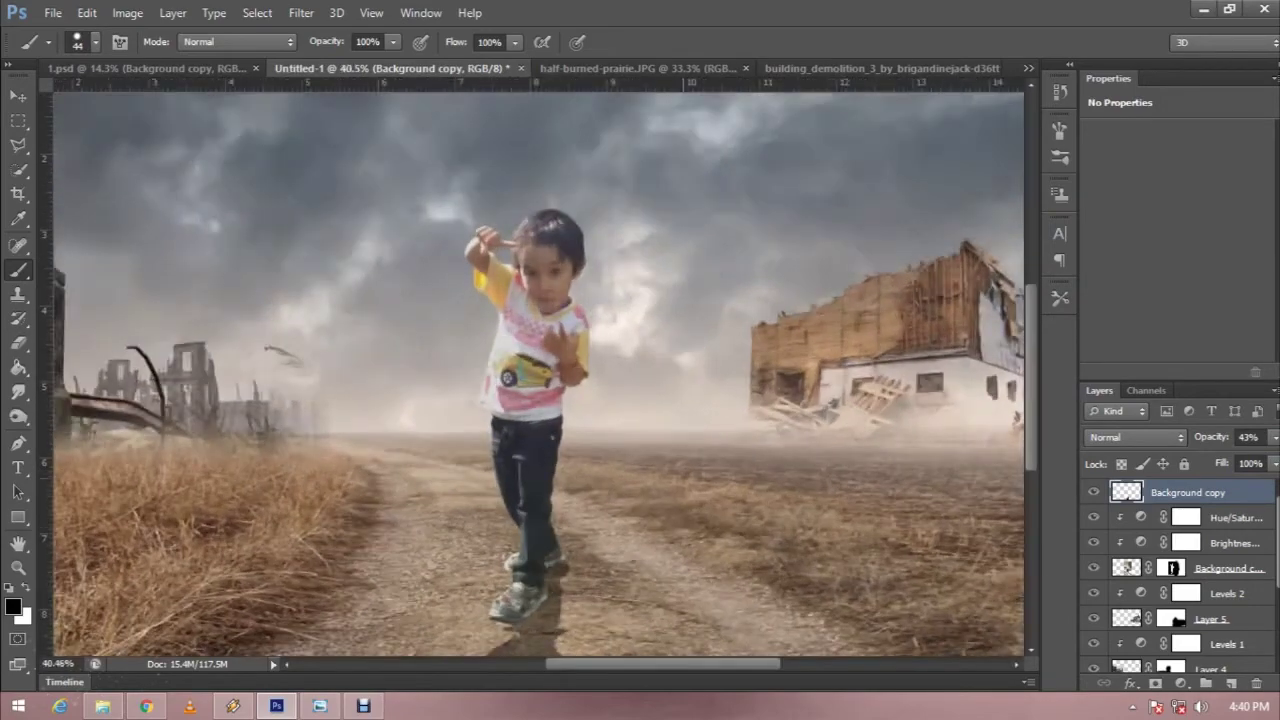
pyautogui.scroll(1, 788, 345)
pyautogui.scroll(1, 788, 345)
pyautogui.scroll(-2, 540, 370)
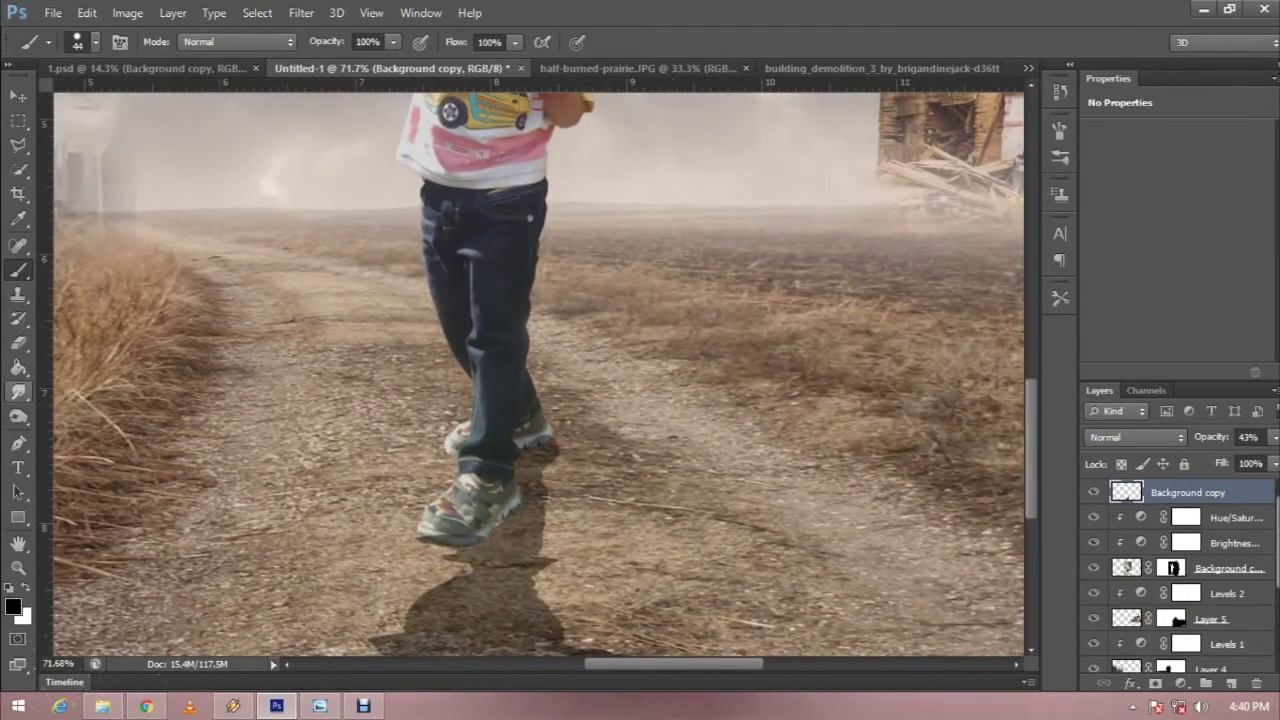
pyautogui.click(18, 342)
pyautogui.rightClick(636, 225)
pyautogui.moveTo(652, 314); pyautogui.dragTo(797, 314)
pyautogui.moveTo(725, 270); pyautogui.dragTo(707, 270)
pyautogui.press('Return')
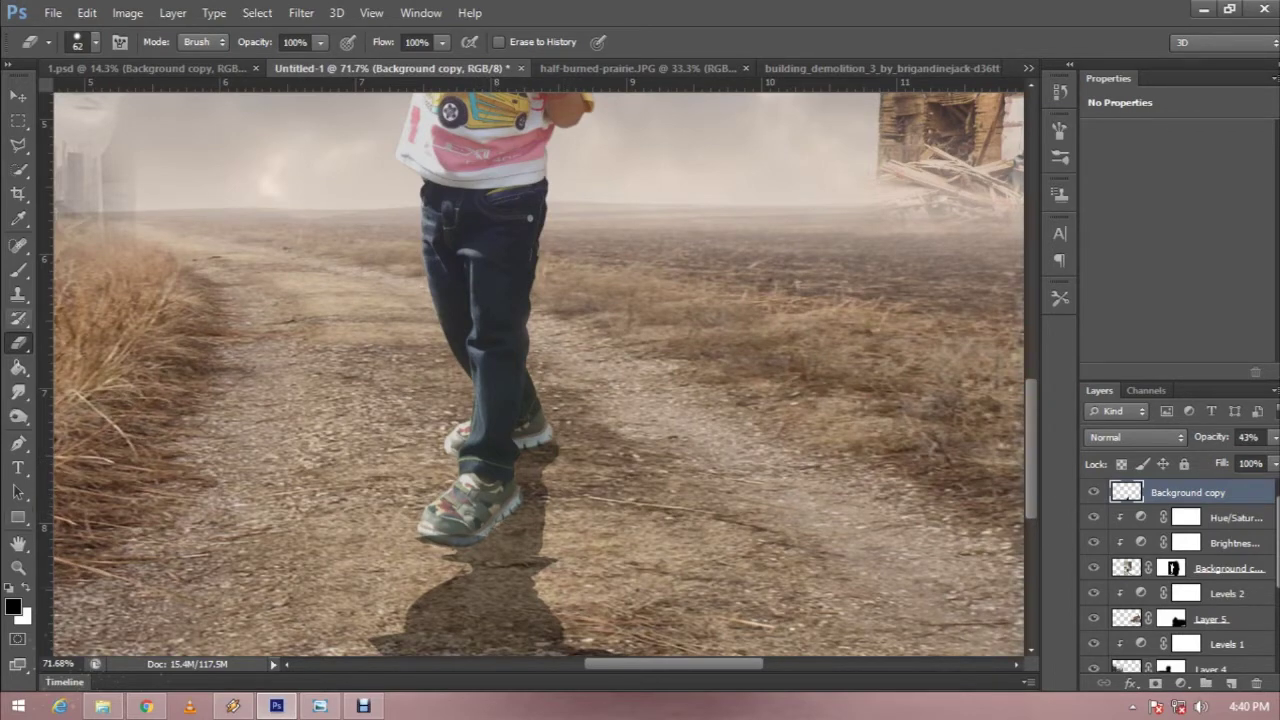
# - Switch to a 26 px brush and darken the shadow under the shoes
pyautogui.click(18, 270)
pyautogui.rightClick(598, 226)
pyautogui.moveTo(652, 270); pyautogui.dragTo(636, 270)
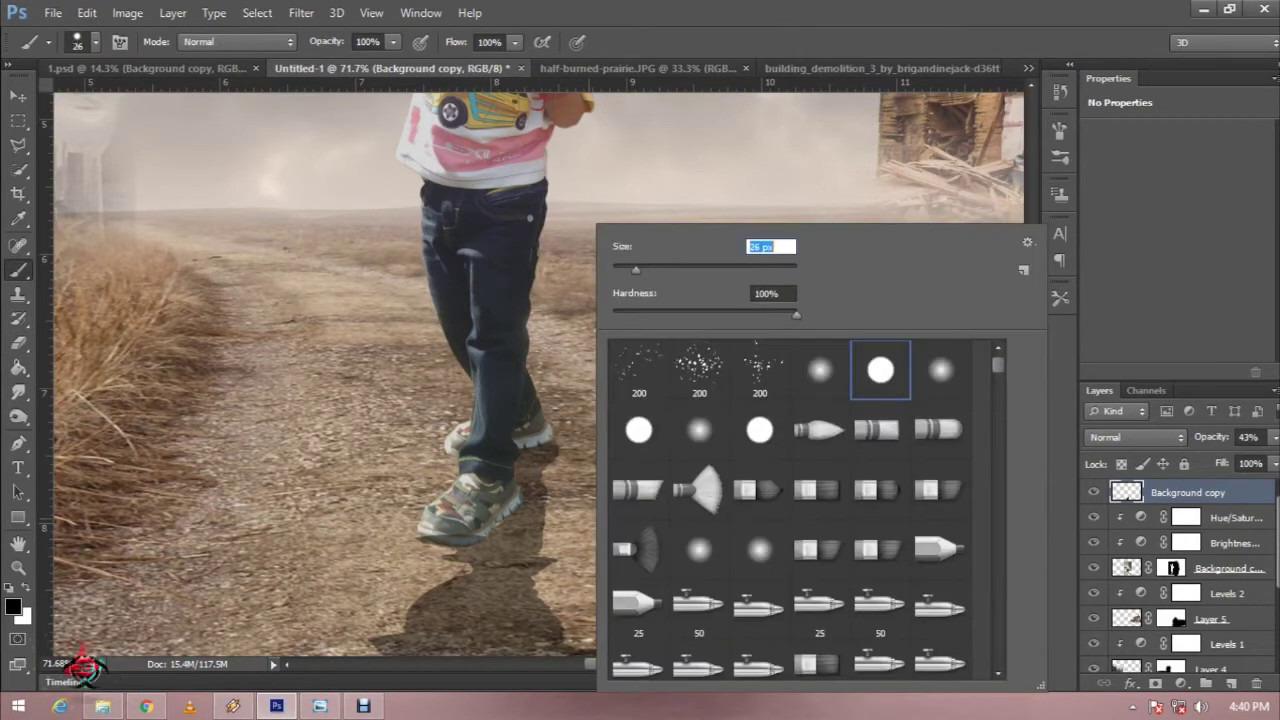
pyautogui.press('Return')
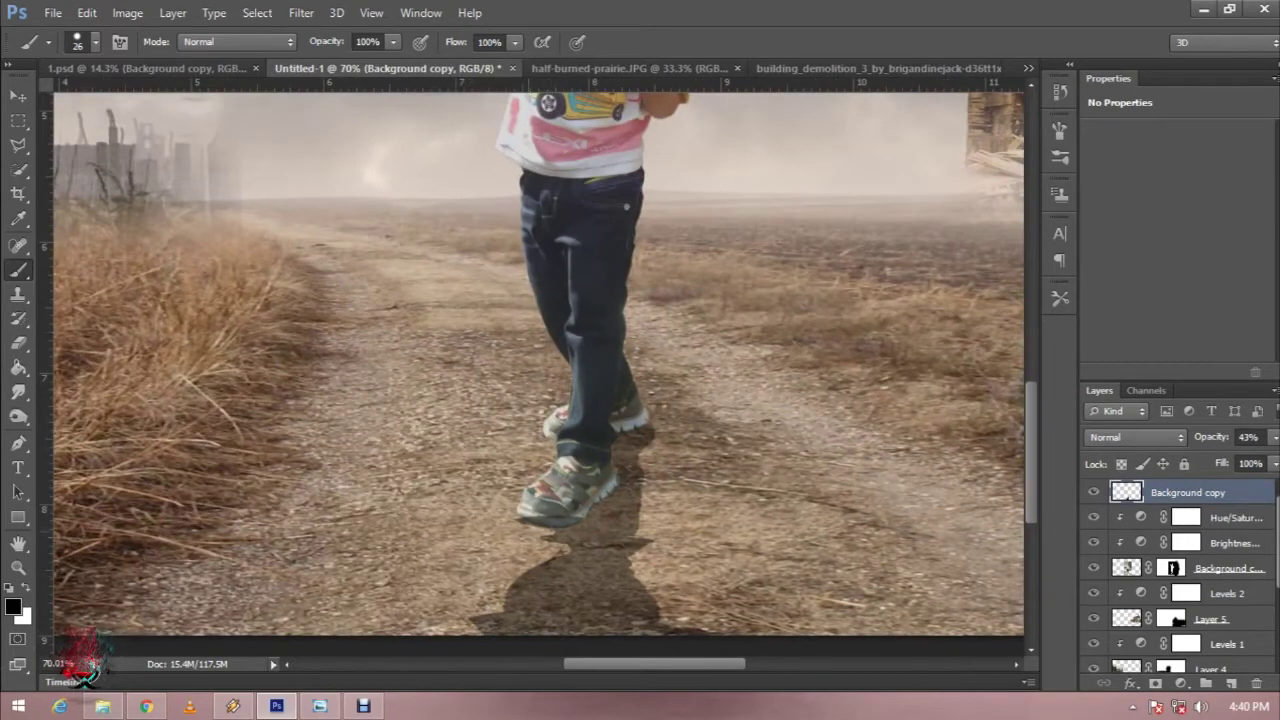
pyautogui.press('e')
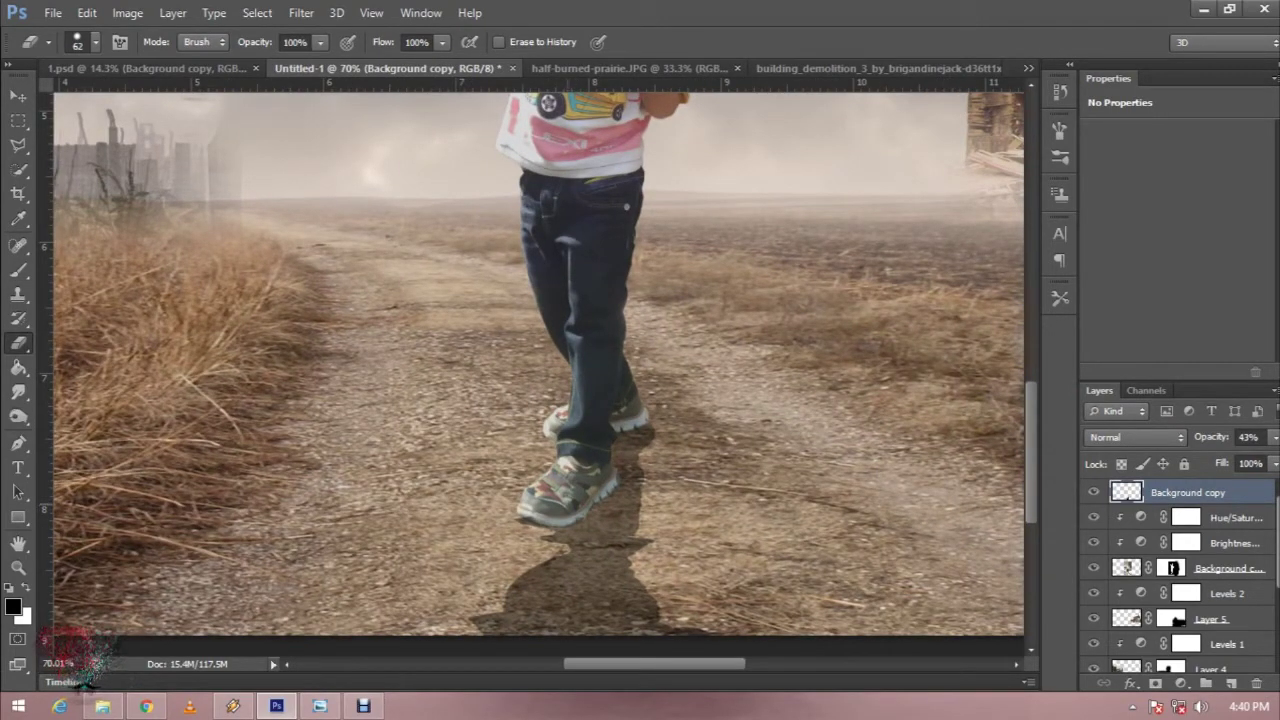
pyautogui.press('b')
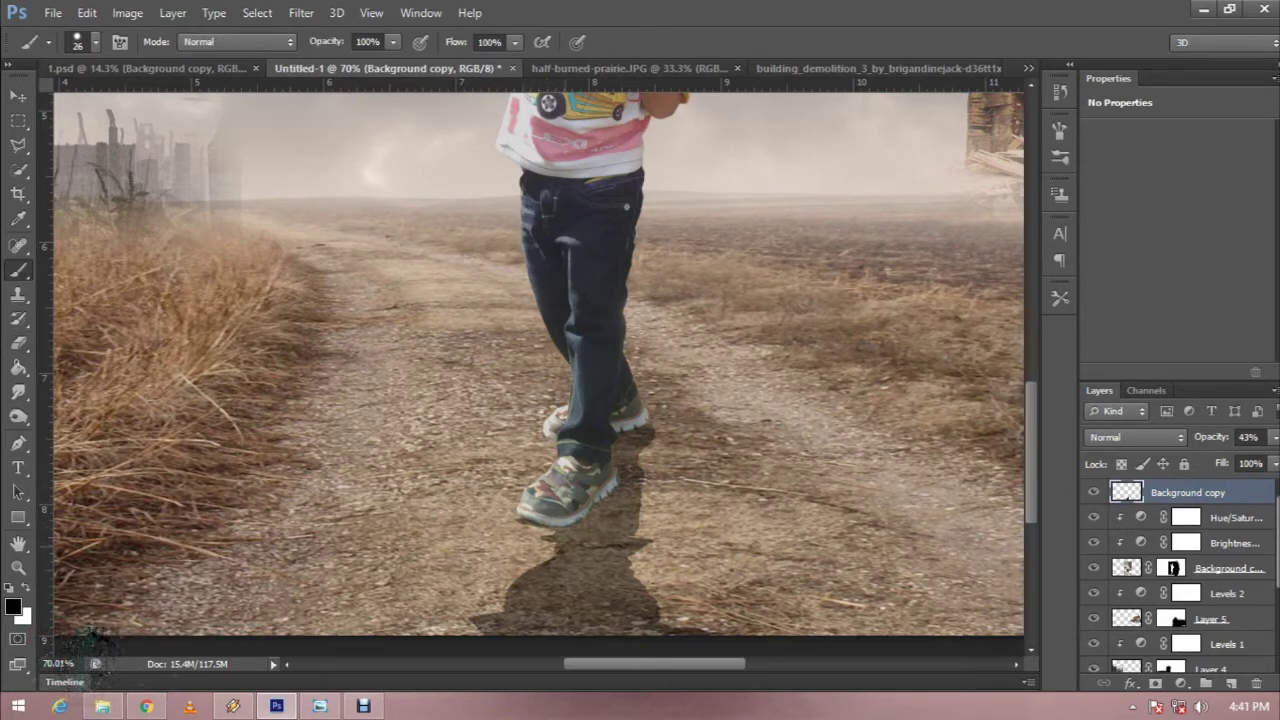
pyautogui.moveTo(546, 538)
pyautogui.mouseDown()
pyautogui.moveTo(530, 542)
pyautogui.moveTo(530, 563)
pyautogui.mouseUp()
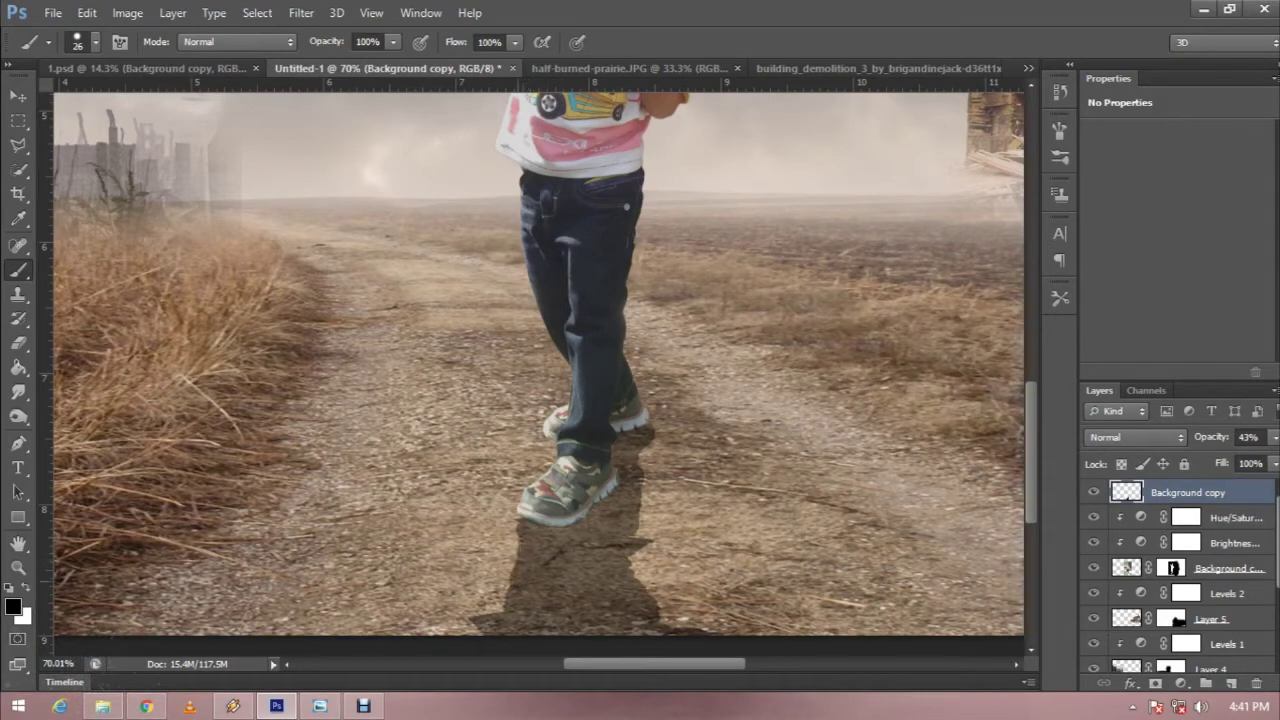
# - Soften the shadow with a Gaussian Blur of about 4 px radius
pyautogui.hotkey('ctrl', '0')
pyautogui.scroll(1, 615, 600)
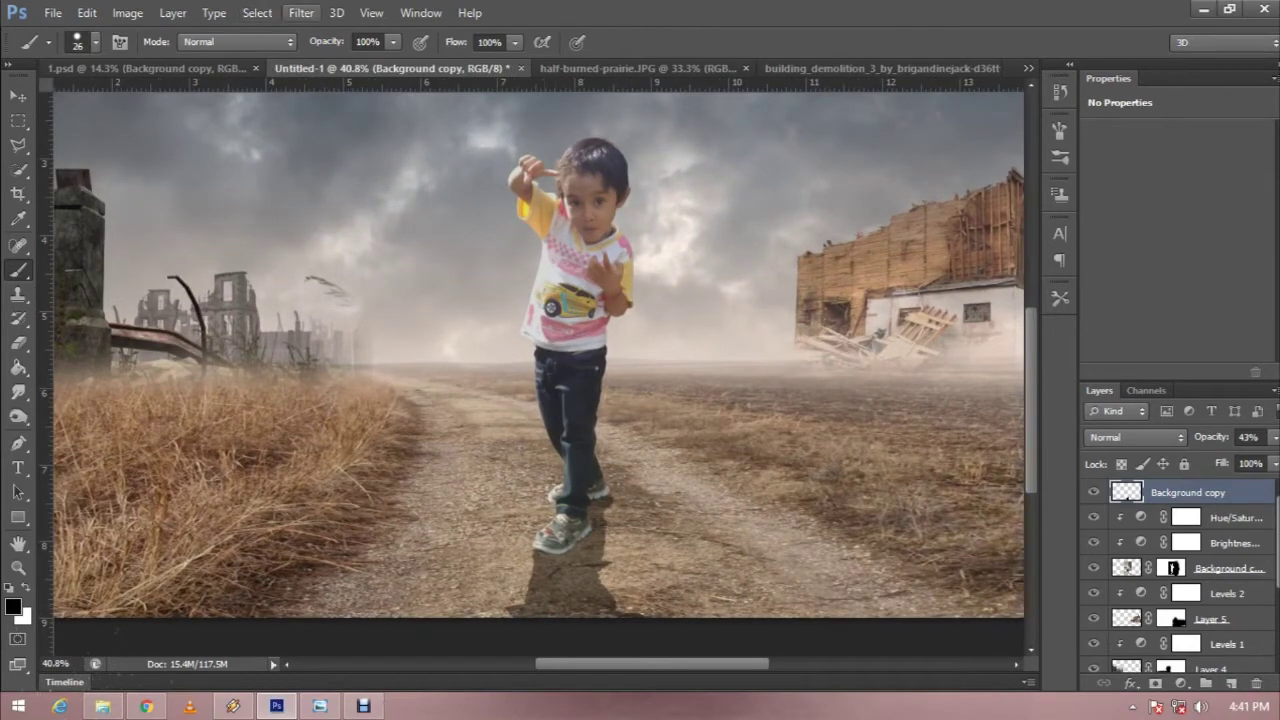
pyautogui.click(301, 12)
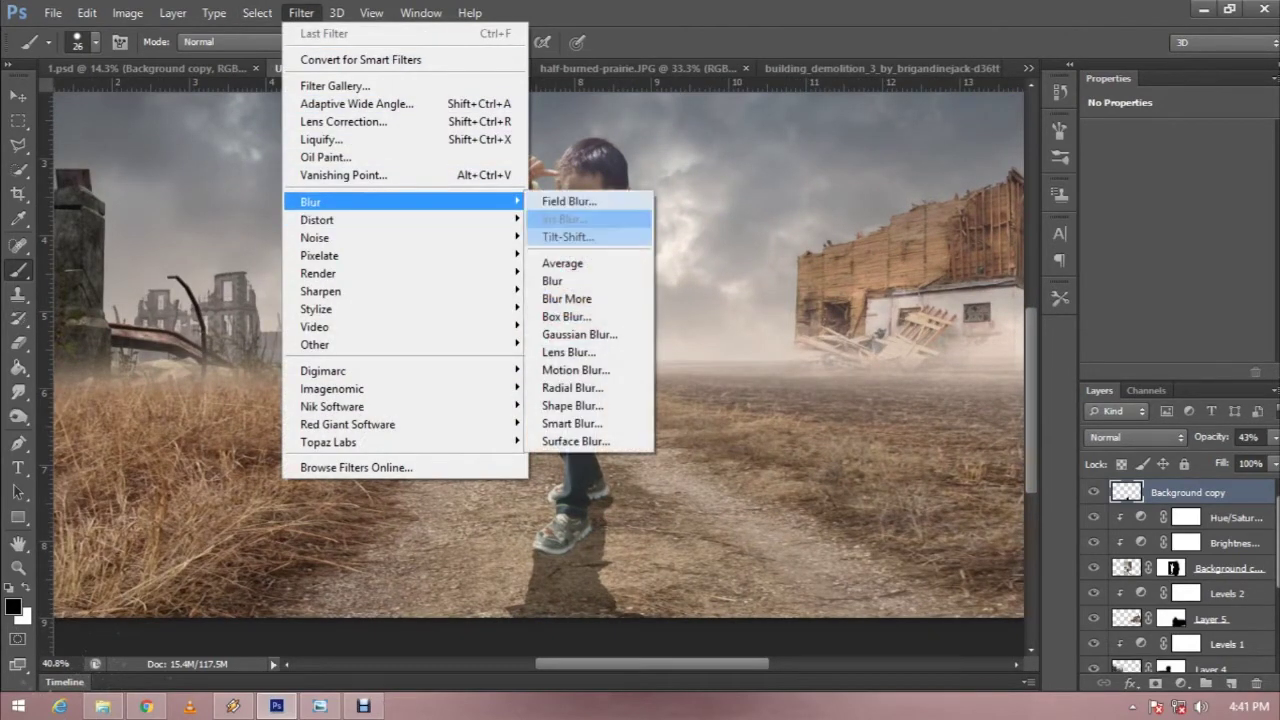
pyautogui.click(568, 336)
pyautogui.write('3.3')
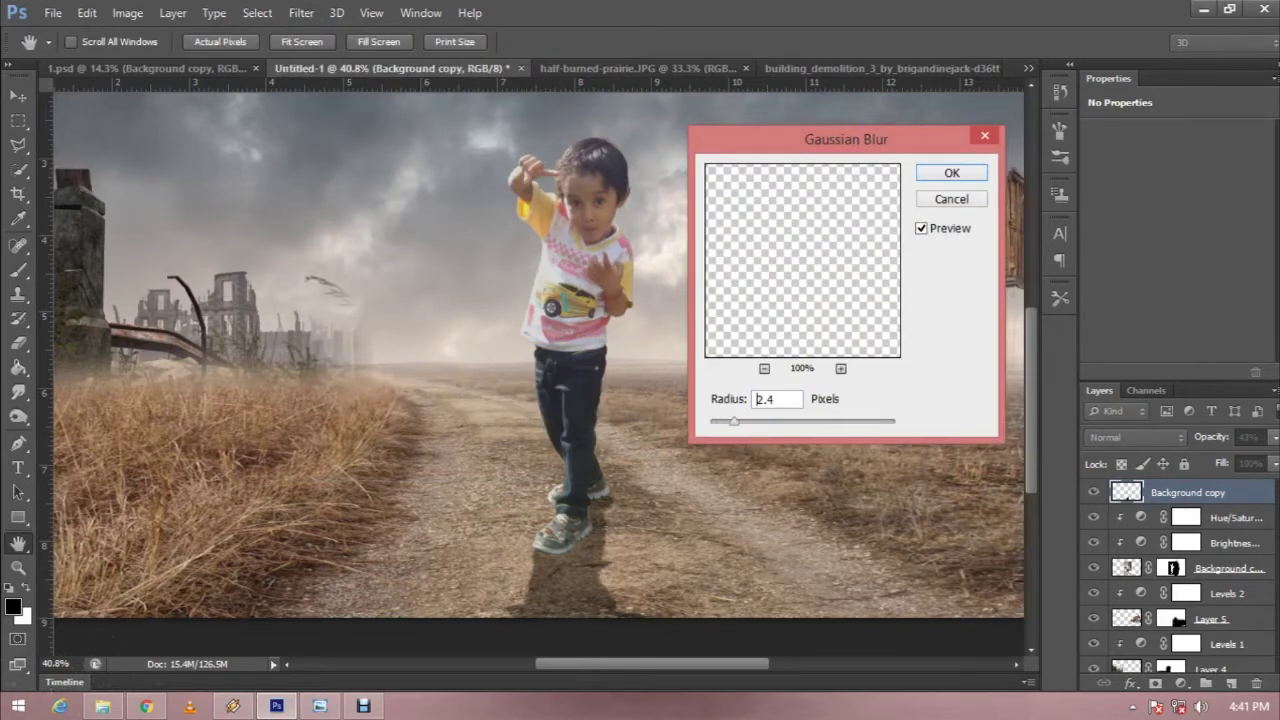
pyautogui.press('Up')
pyautogui.press('Up')
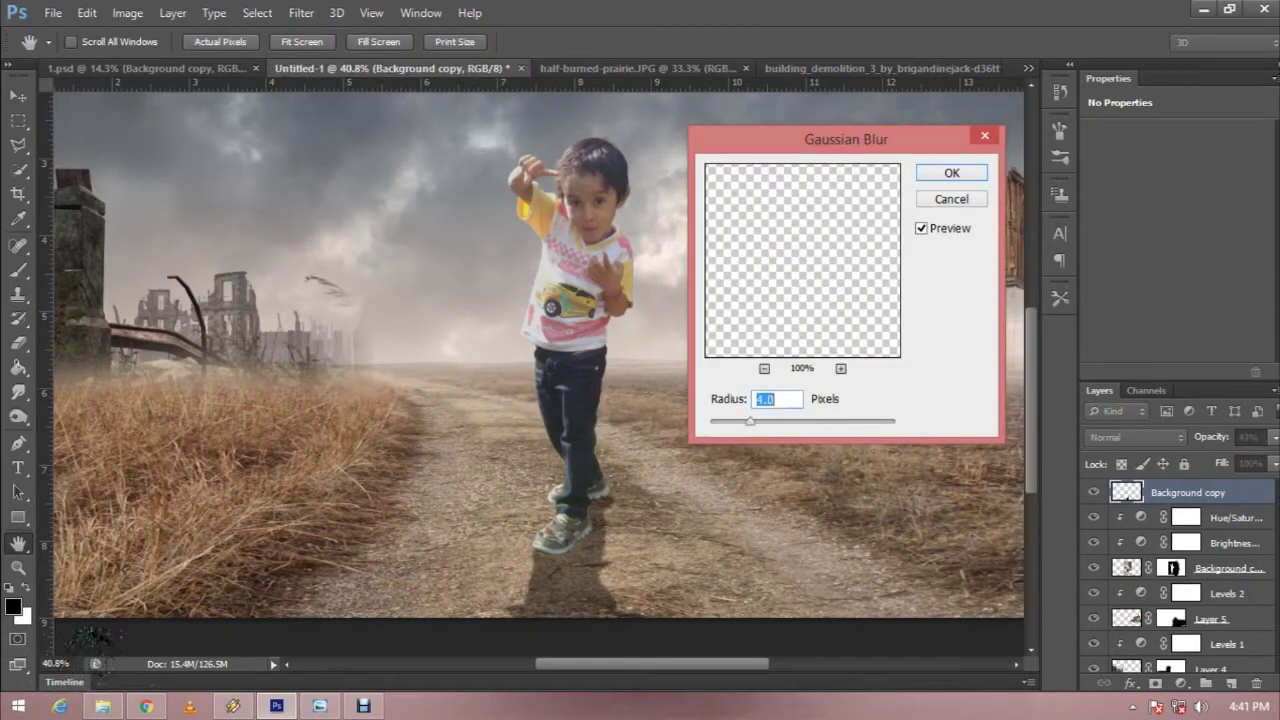
pyautogui.press('Return')
pyautogui.press('m')
pyautogui.hotkey('ctrl', '-')
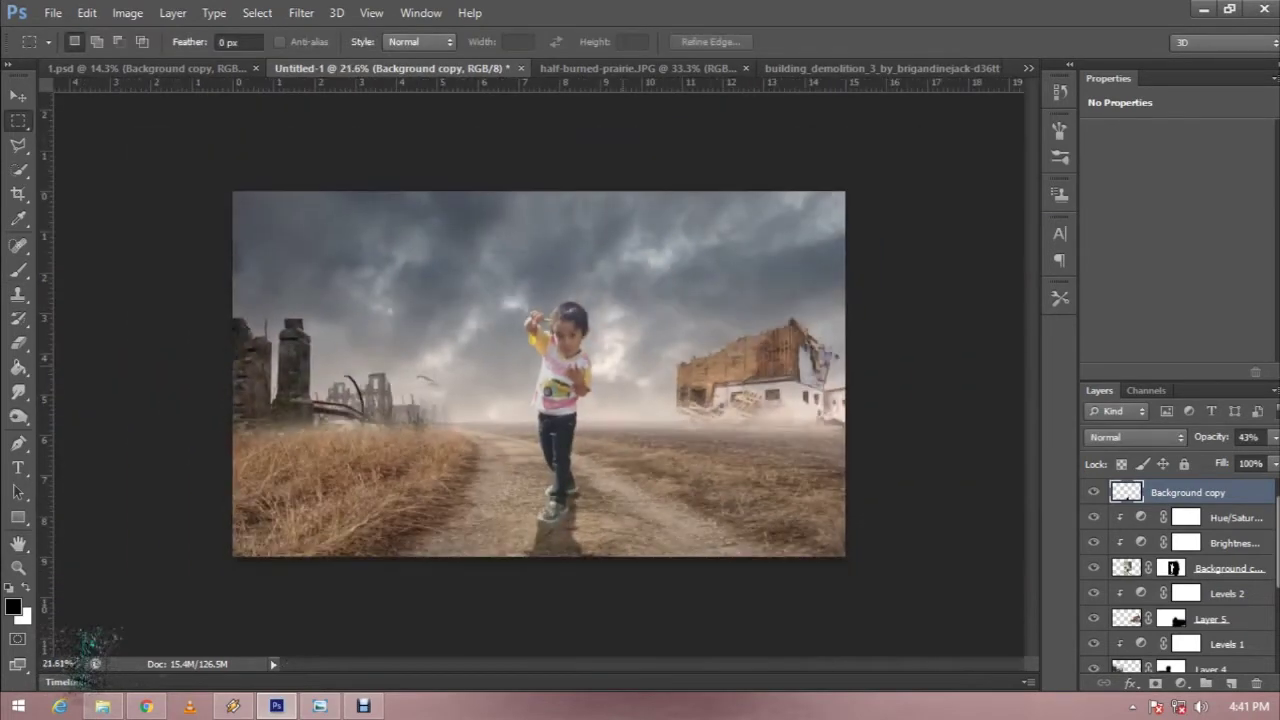
# - Transform Layer 2's top and bottom edges inward to 80% of its height
pyautogui.press('v')
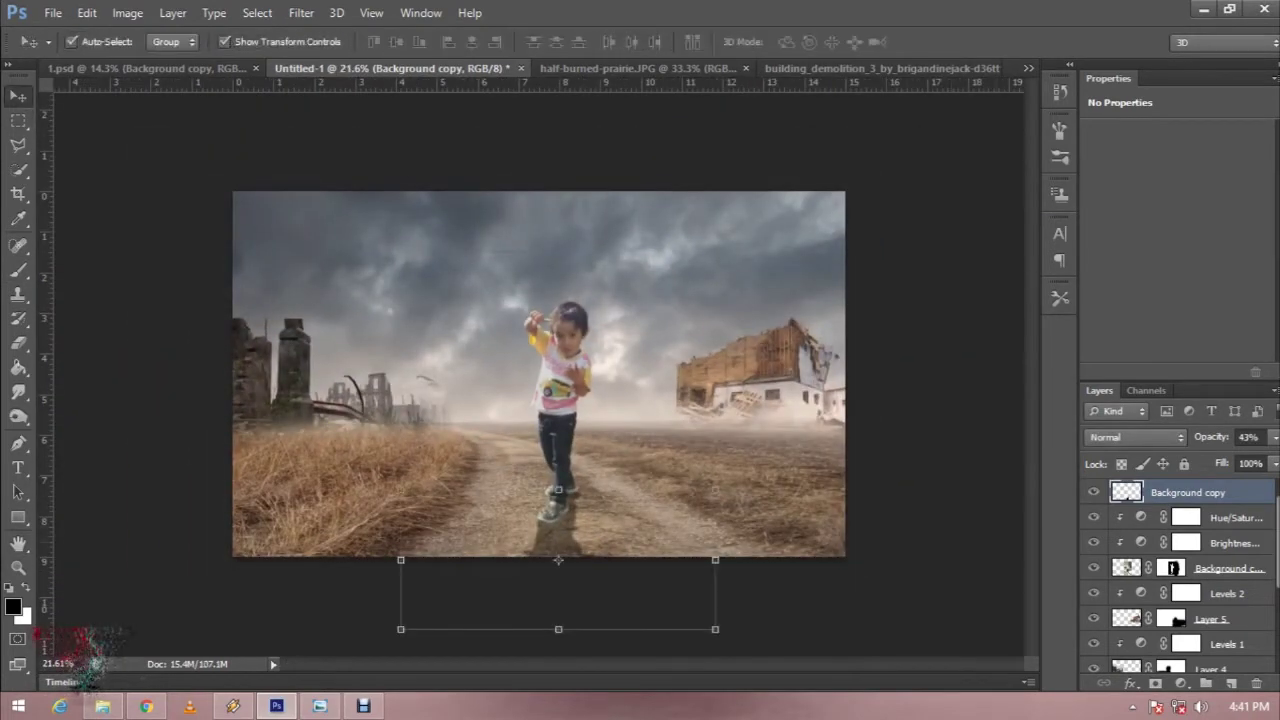
pyautogui.scroll(-5, 1180, 570)
pyautogui.click(558, 560)
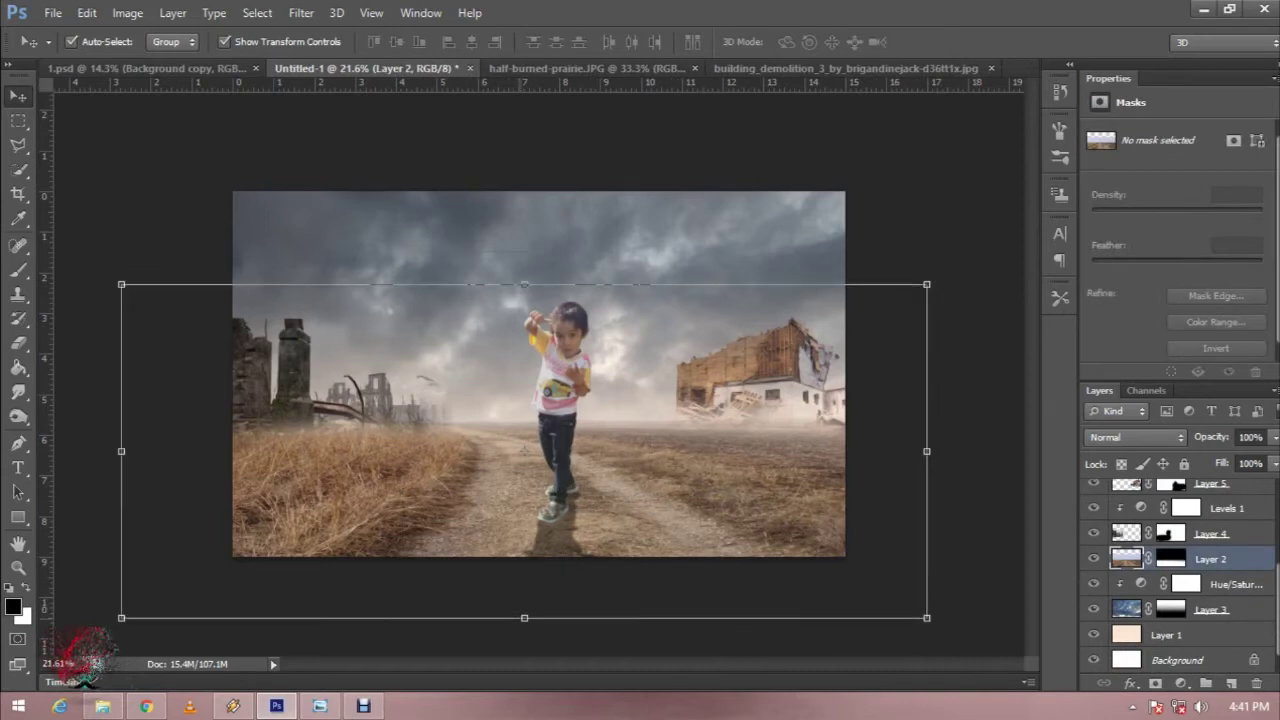
pyautogui.moveTo(524, 617); pyautogui.dragTo(524, 567)
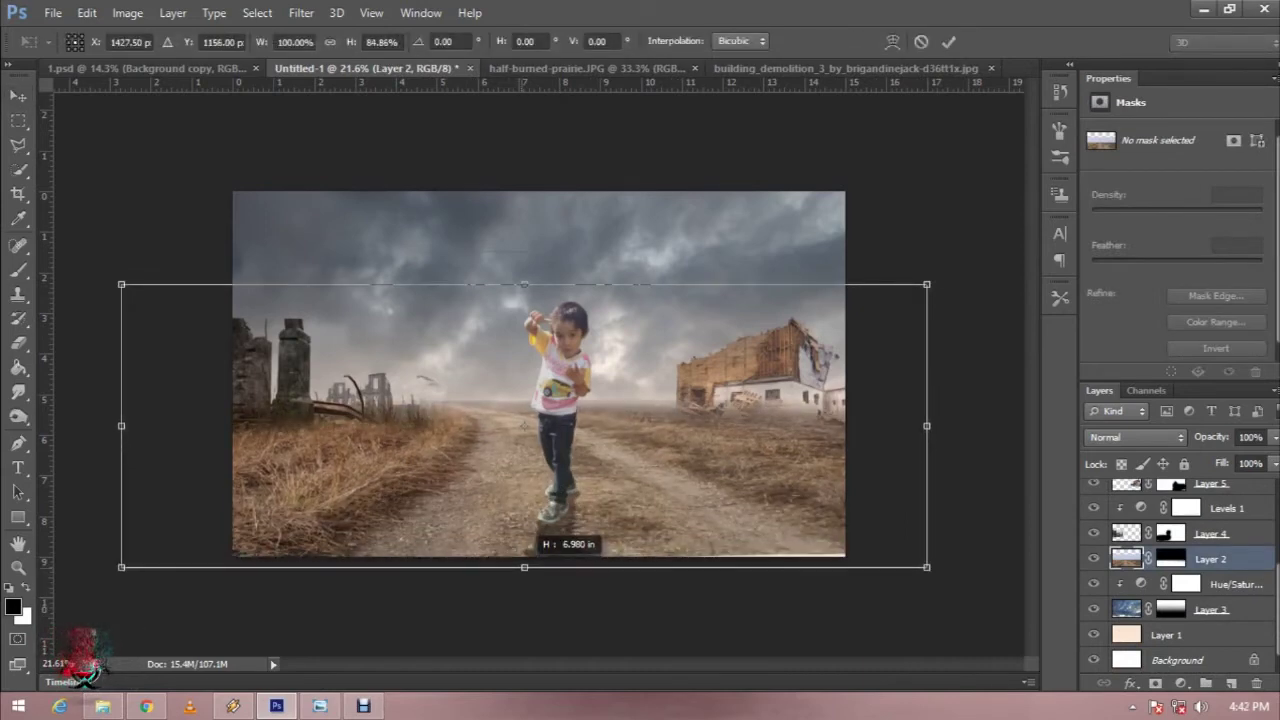
pyautogui.moveTo(524, 567); pyautogui.dragTo(524, 578)
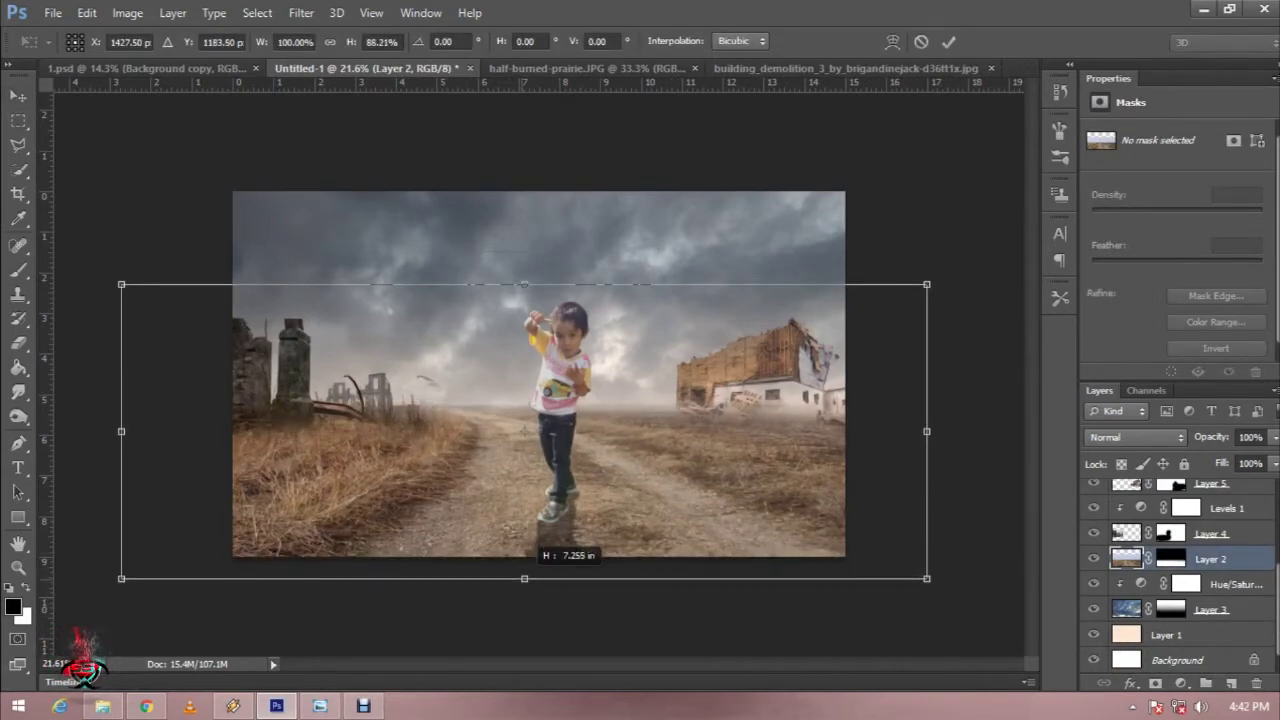
pyautogui.moveTo(524, 284); pyautogui.dragTo(524, 311)
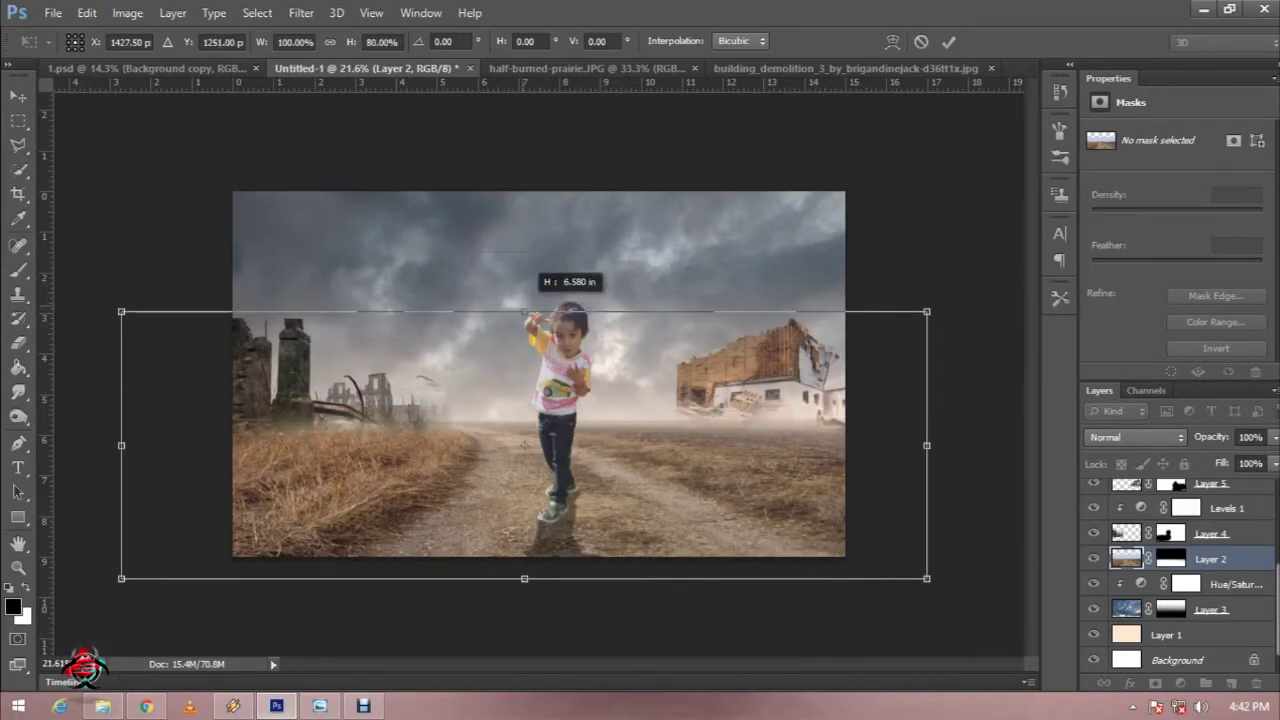
pyautogui.press('Return')
# - Target Layer 2's mask with a soft brush of 0% hardness and 370 px size
pyautogui.press('b')
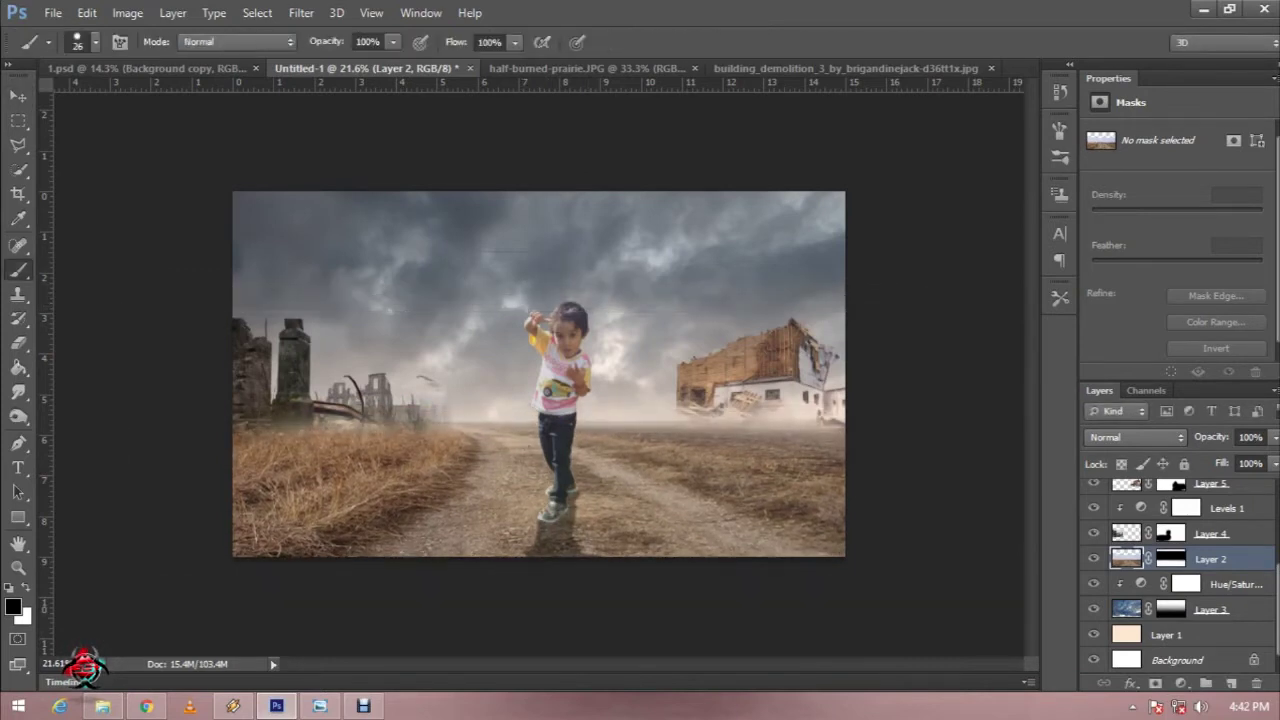
pyautogui.click(1171, 558)
pyautogui.rightClick(661, 225)
pyautogui.doubleClick(837, 293)
pyautogui.write('0')
pyautogui.doubleClick(836, 246)
pyautogui.write('197')
pyautogui.press('Return')
pyautogui.rightClick(668, 225)
pyautogui.doubleClick(836, 246)
pyautogui.write('370')
pyautogui.press('Return')
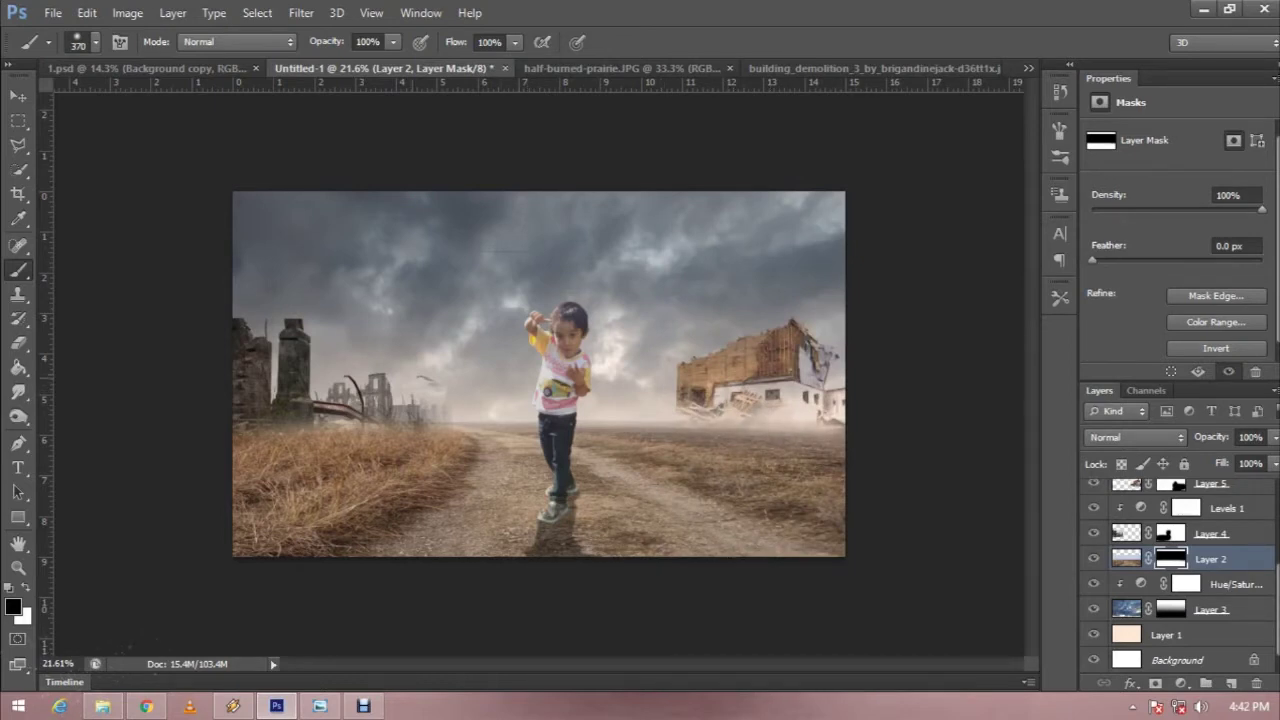
pyautogui.keyDown('alt'); pyautogui.scroll(-1, 540, 375); pyautogui.keyUp('alt')
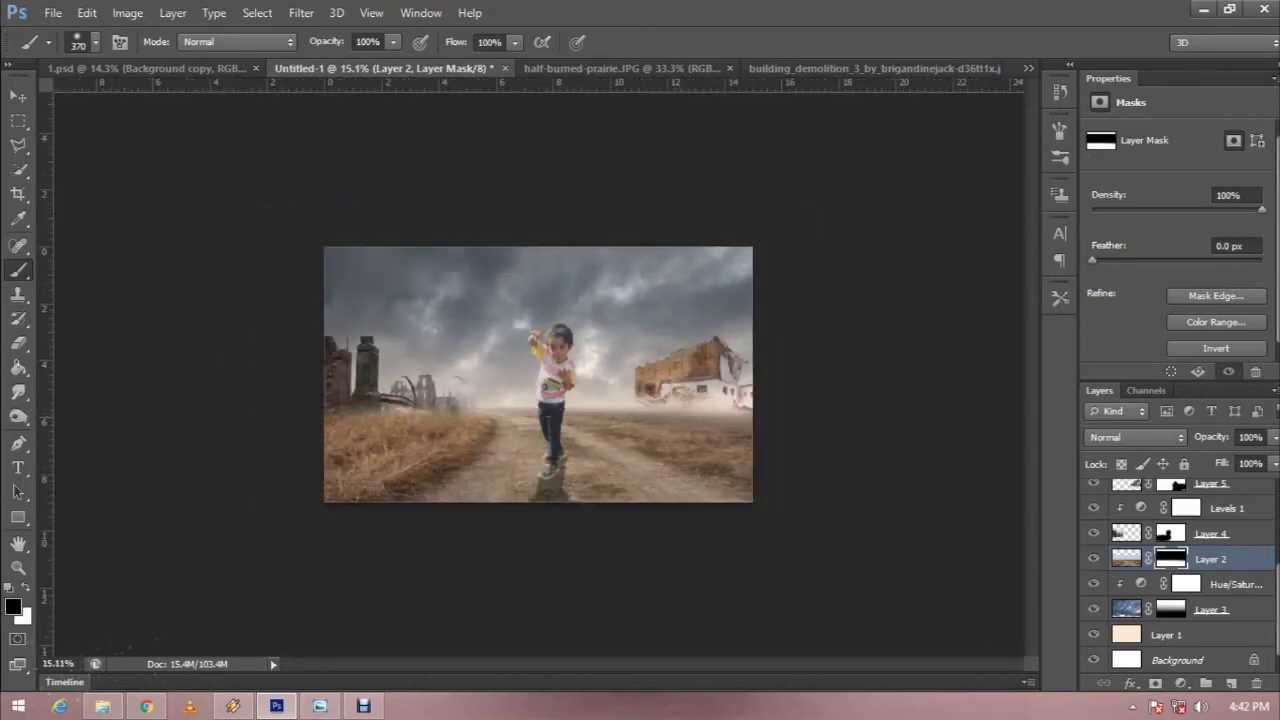
pyautogui.scroll(2, 1180, 580)
pyautogui.scroll(3, 1180, 580)
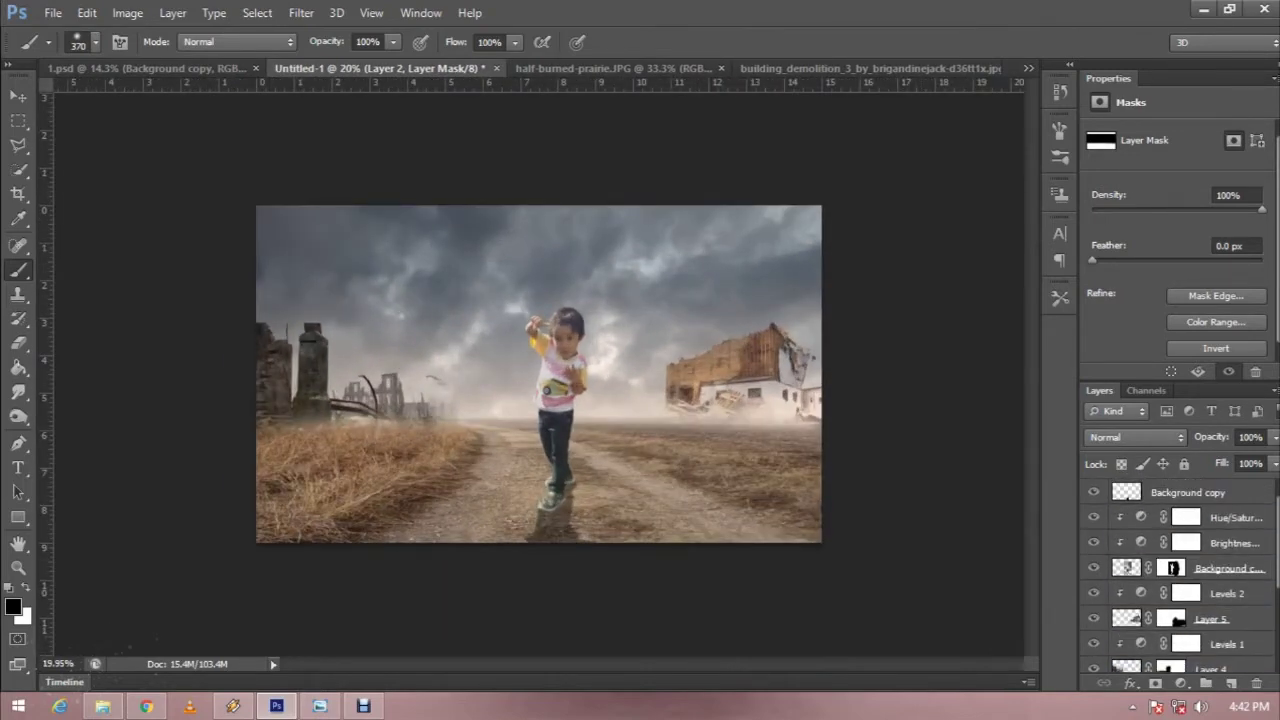
# - Drag Background copy below the boy, then add a clipped Brightness/Contrast layer at brightness -57
pyautogui.moveTo(1180, 492); pyautogui.dragTo(1160, 575)
pyautogui.click(1225, 492)
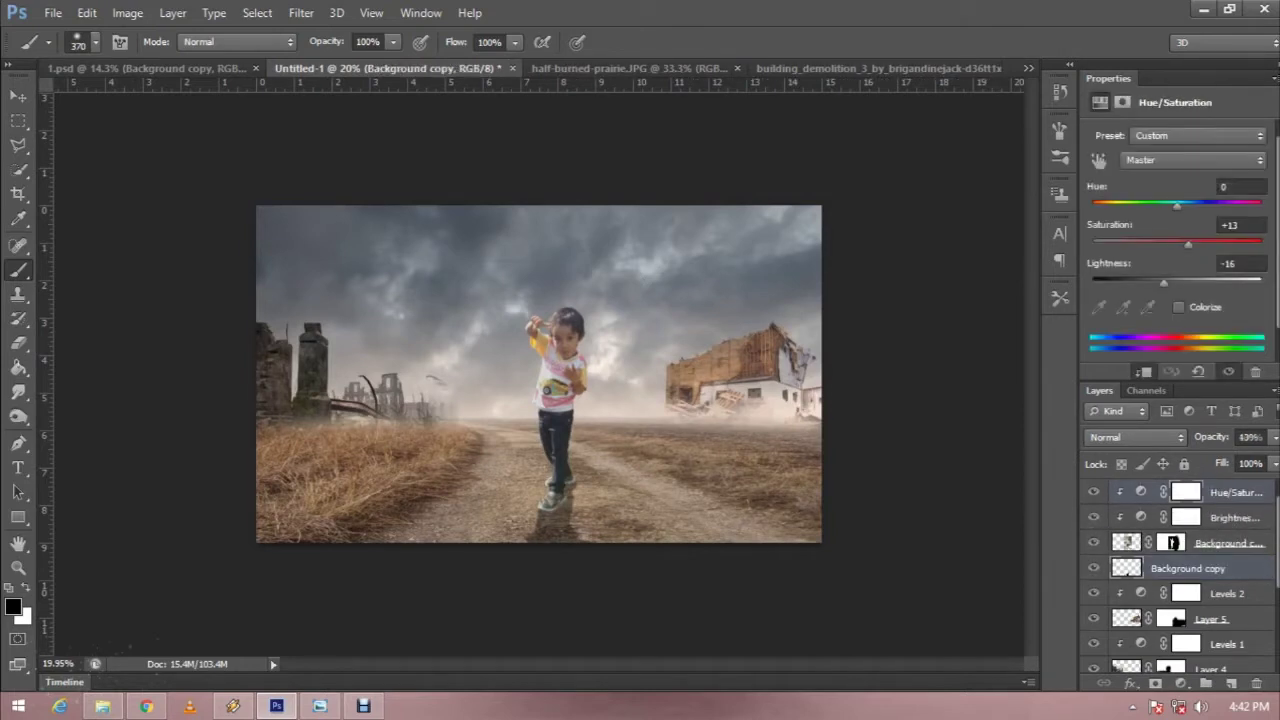
pyautogui.click(1181, 683)
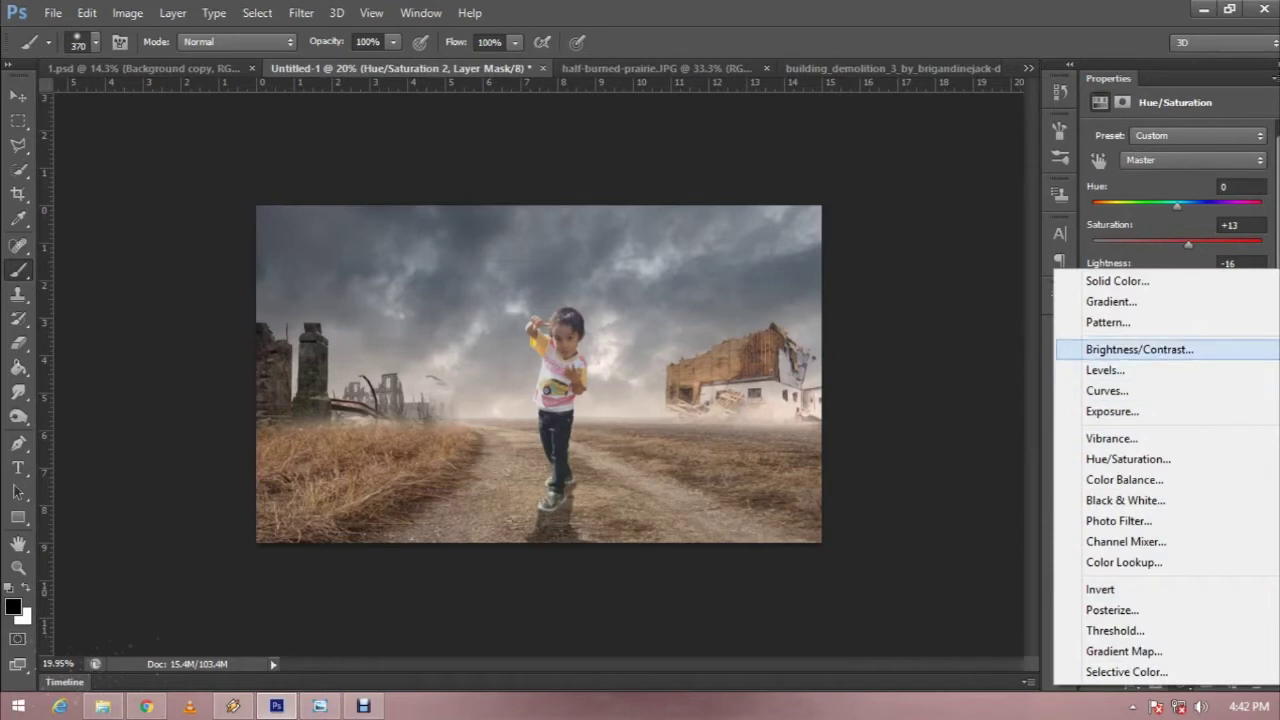
pyautogui.click(1139, 349)
pyautogui.hotkey('ctrl', 'alt', 'g')
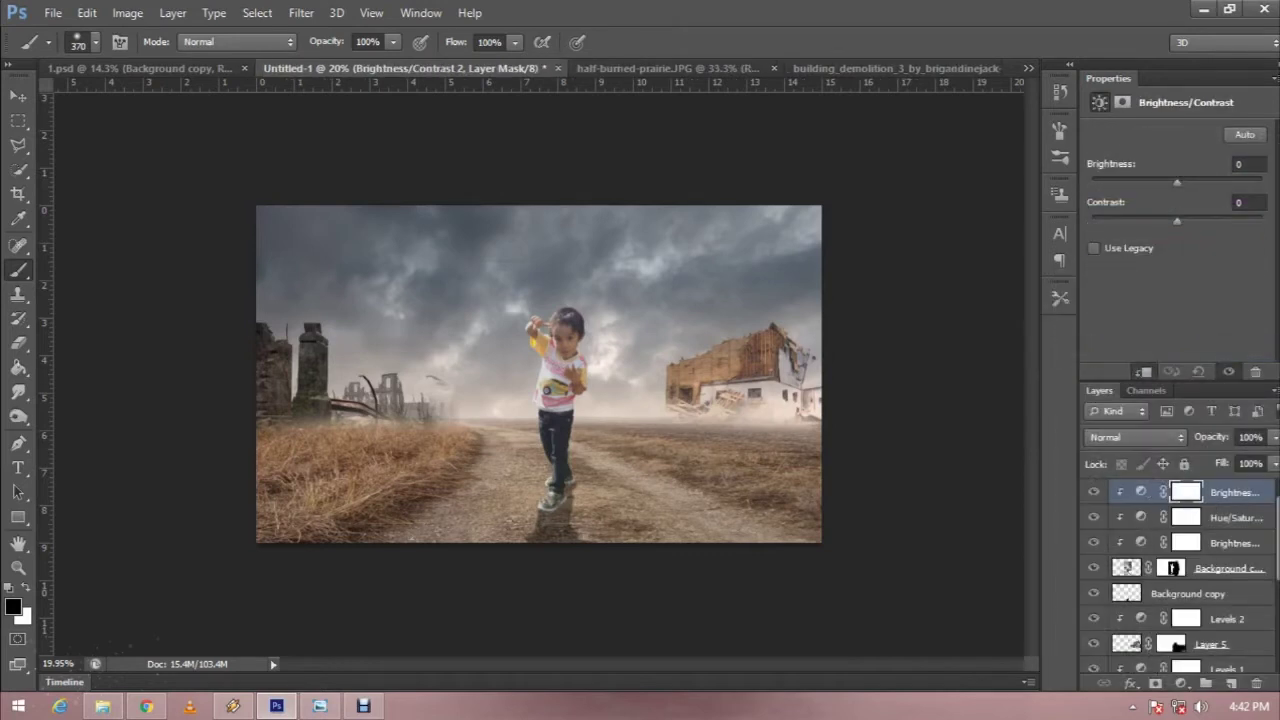
pyautogui.moveTo(1177, 182)
pyautogui.mouseDown()
pyautogui.moveTo(1133, 182)
pyautogui.moveTo(1145, 183)
pyautogui.mouseUp()
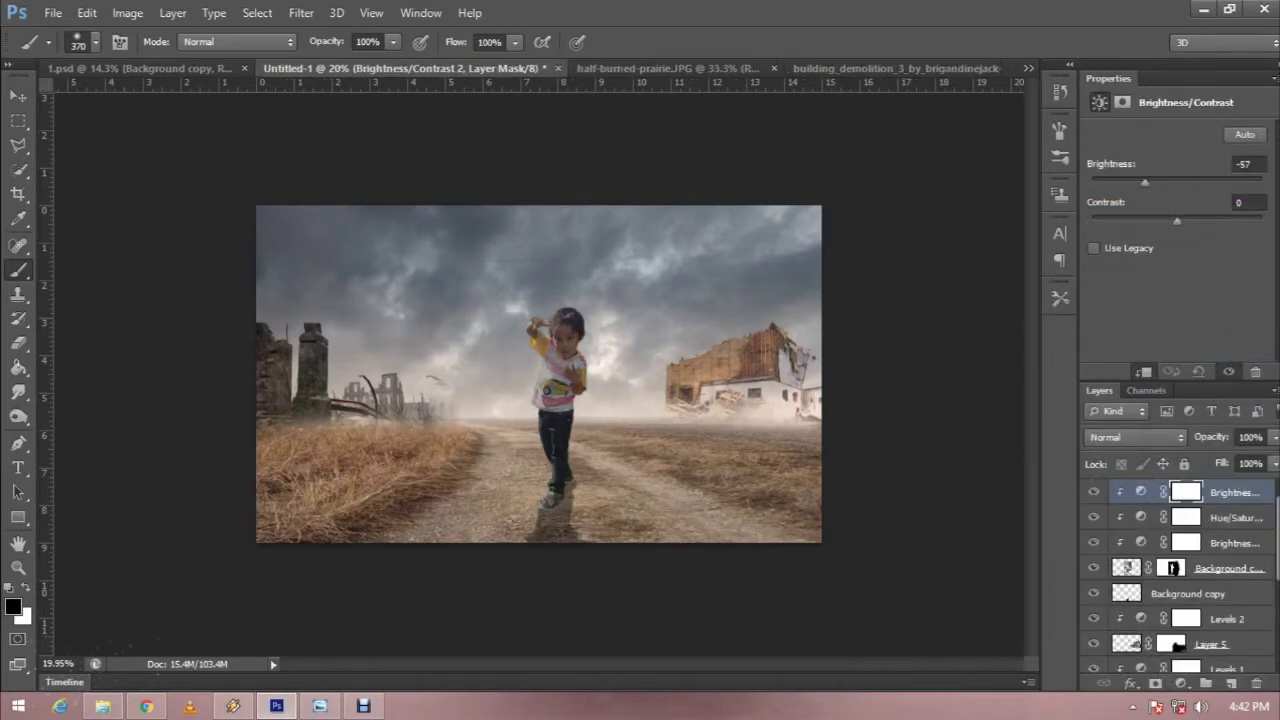
pyautogui.click(1122, 102)
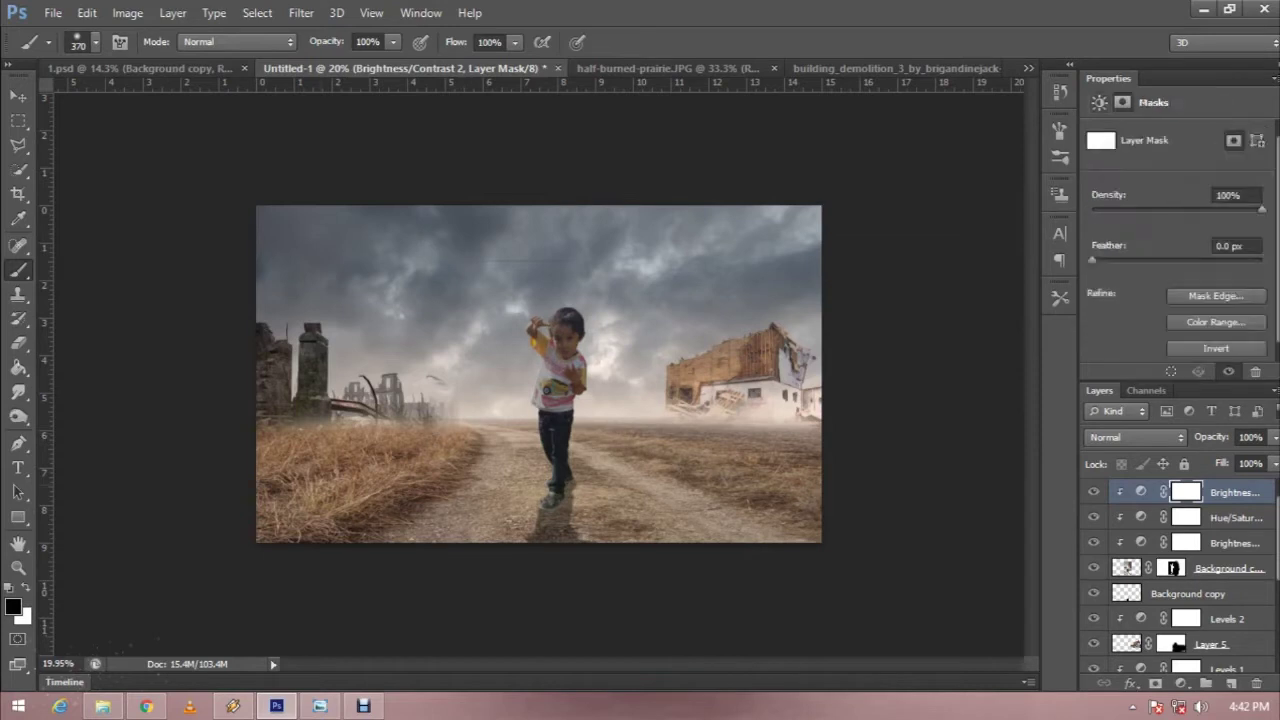
# - Give Brightness/Contrast 2 a black-to-white gradient mask and 84% opacity, then add empty Layer 6
pyautogui.moveTo(18, 367); pyautogui.dragTo(80, 367)
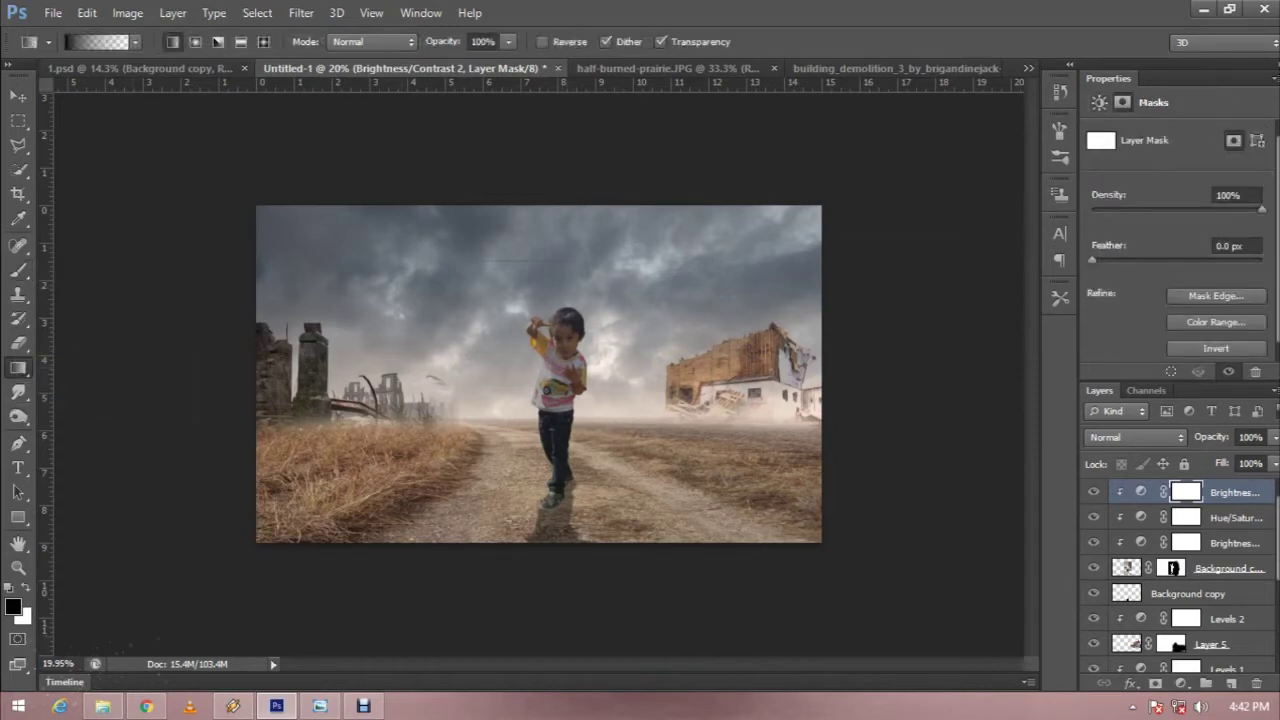
pyautogui.moveTo(564, 277); pyautogui.dragTo(556, 420)
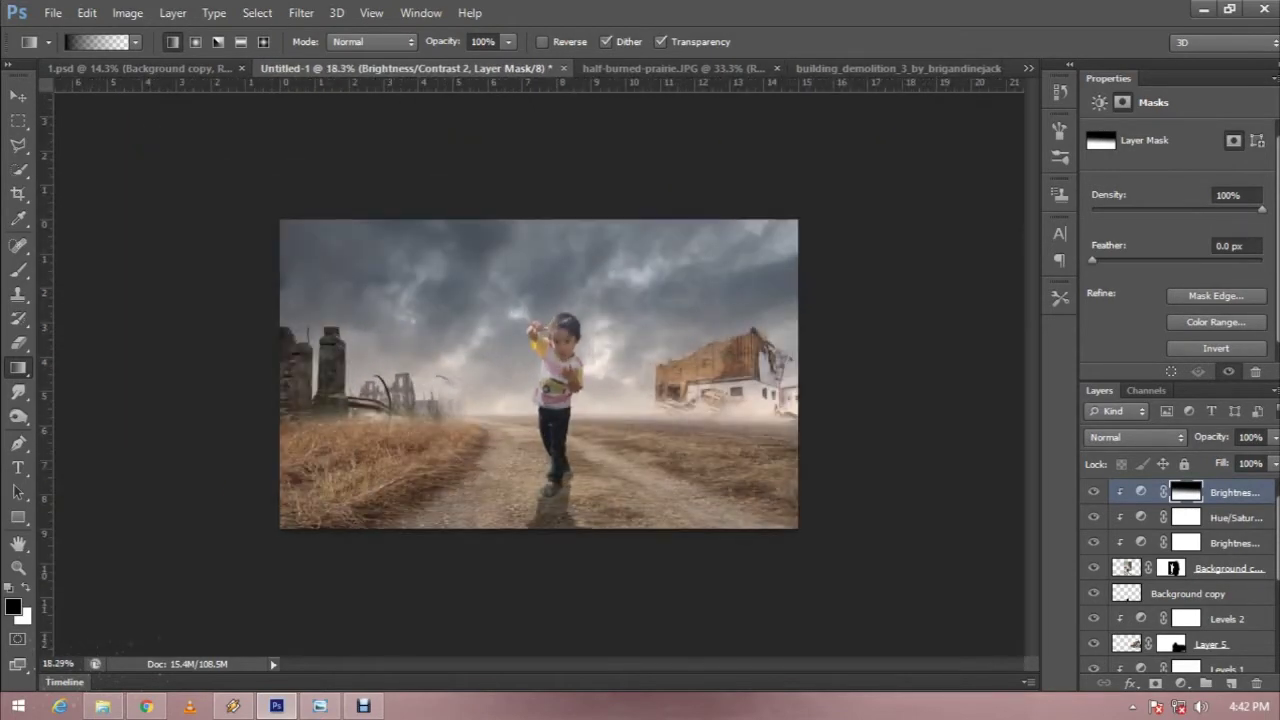
pyautogui.click(1249, 437)
pyautogui.write('49')
pyautogui.press('Return')
pyautogui.write('84')
pyautogui.press('Return')
pyautogui.hotkey('ctrl', '+')
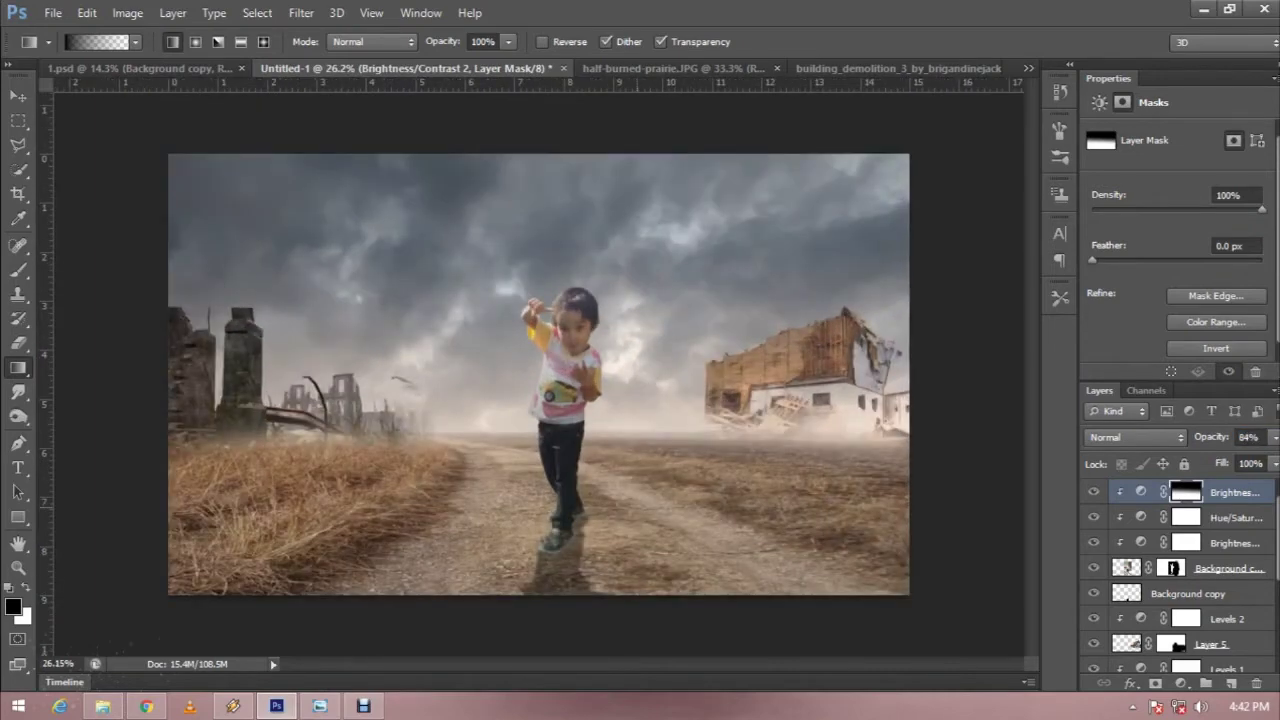
pyautogui.hotkey('ctrl', 'shift', 'alt', 'n')
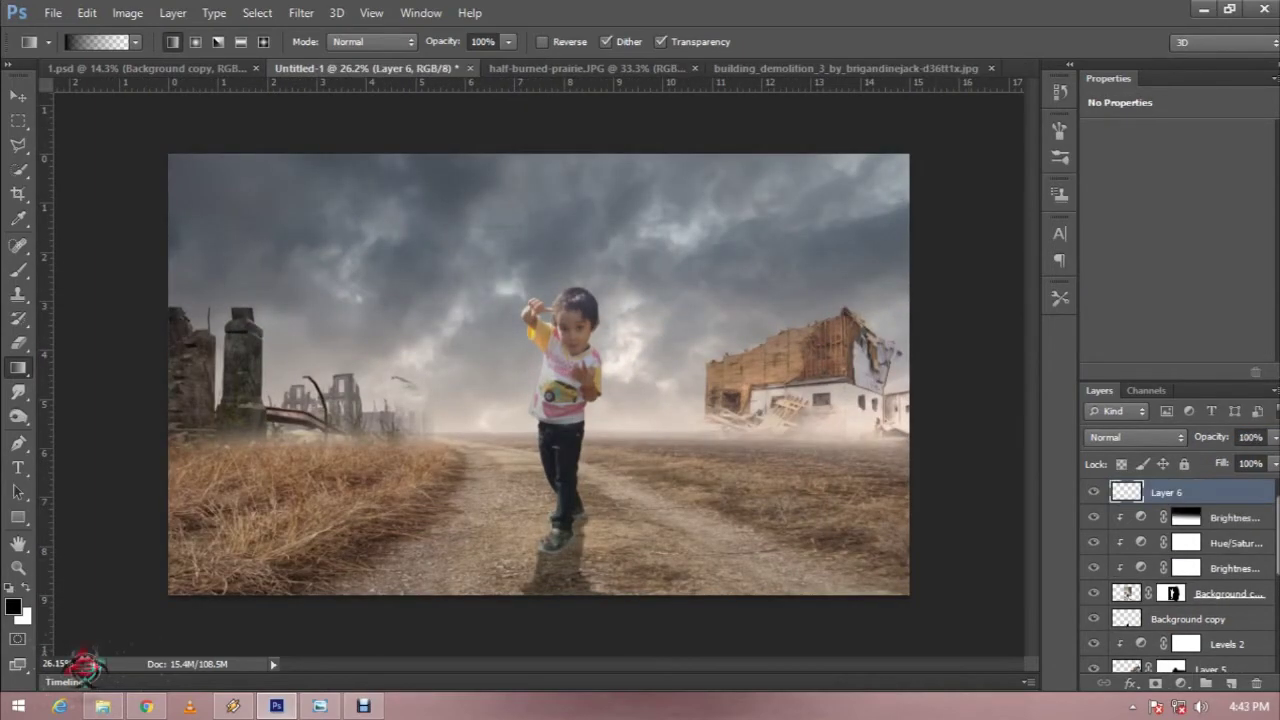
# - Sample a tan tone from the road and softly brush it over the child's legs at low opacity
pyautogui.press('b')
pyautogui.hotkey('ctrl', '-')
pyautogui.keyDown('alt'); pyautogui.click(394, 403); pyautogui.keyUp('alt')
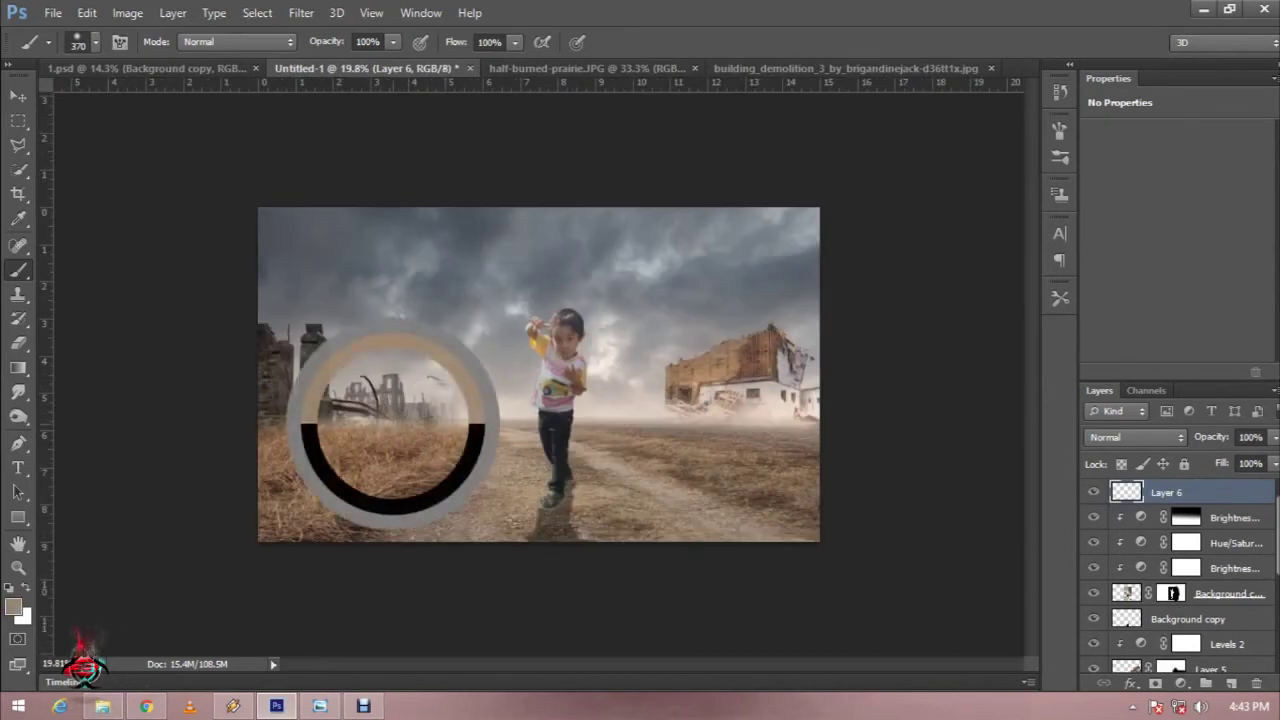
pyautogui.rightClick(404, 226)
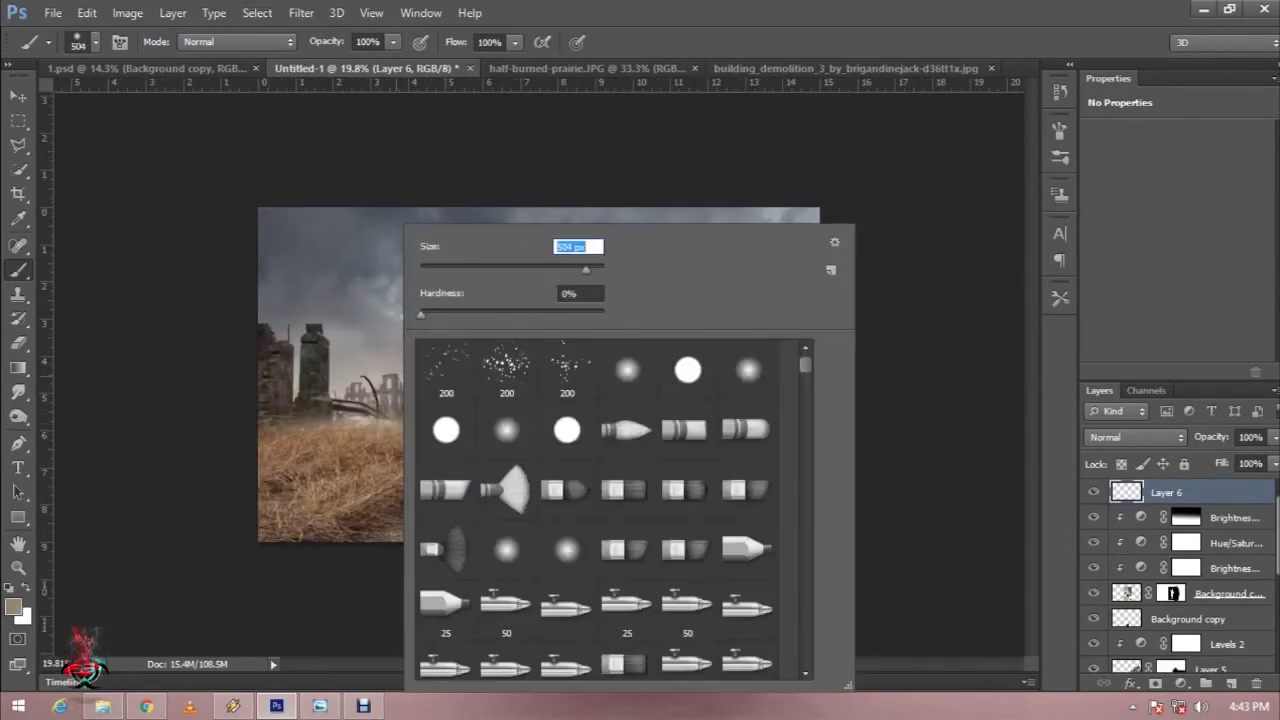
pyautogui.press('Return')
pyautogui.press('Return')
pyautogui.press('Return')
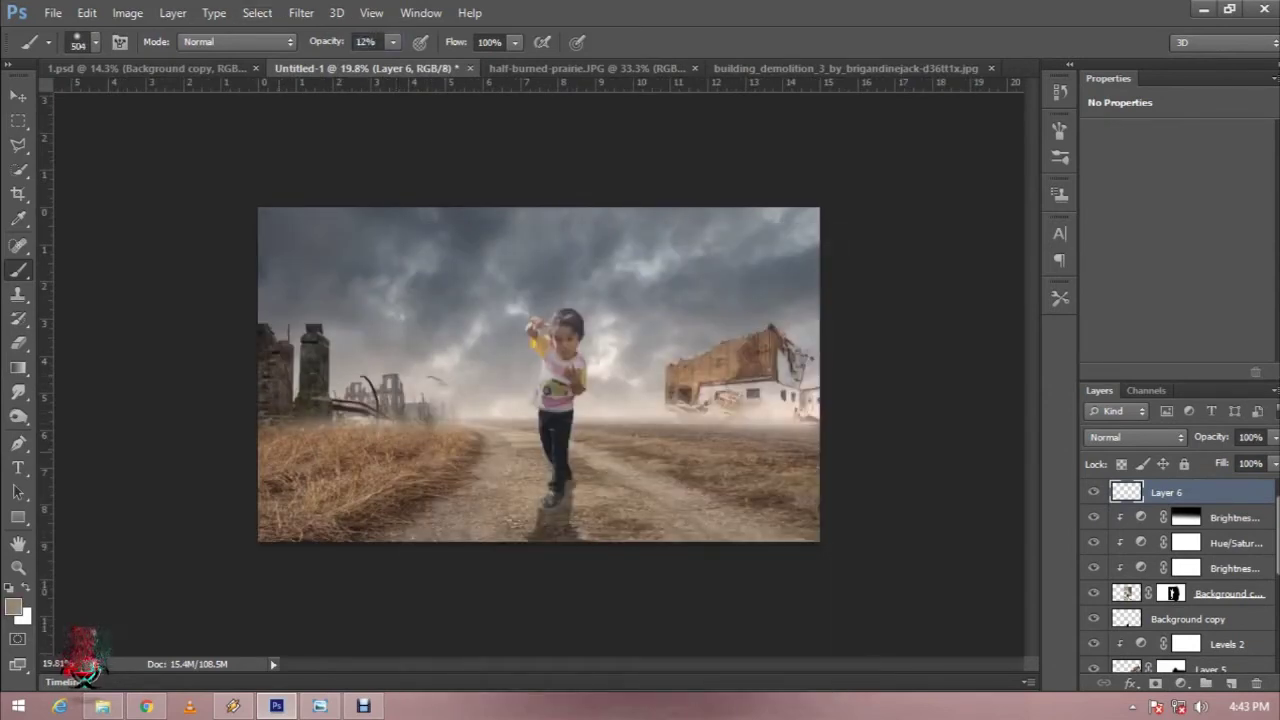
pyautogui.moveTo(552, 430); pyautogui.dragTo(558, 502)
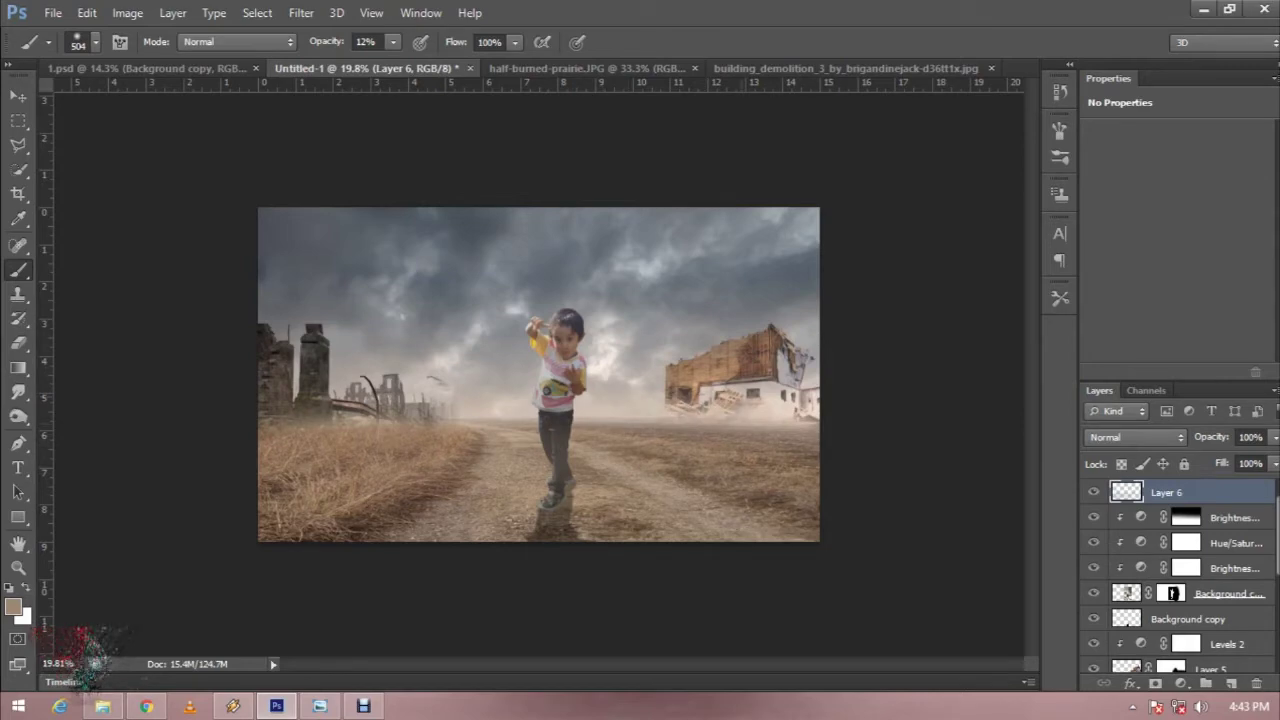
# - Scroll the Layers panel and select the top Brightness/Contrast adjustment layer
pyautogui.scroll(-2, 539, 374)
pyautogui.scroll(2, 539, 374)
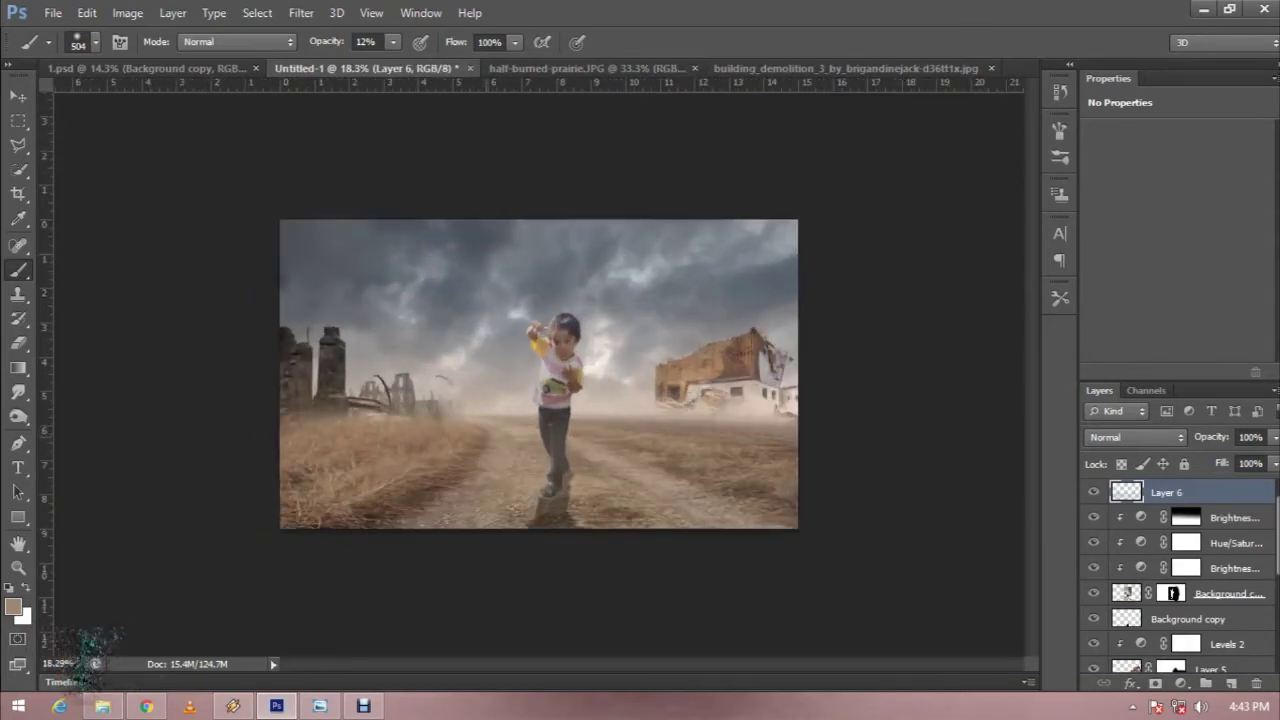
pyautogui.scroll(1, 539, 374)
pyautogui.scroll(1, 539, 370)
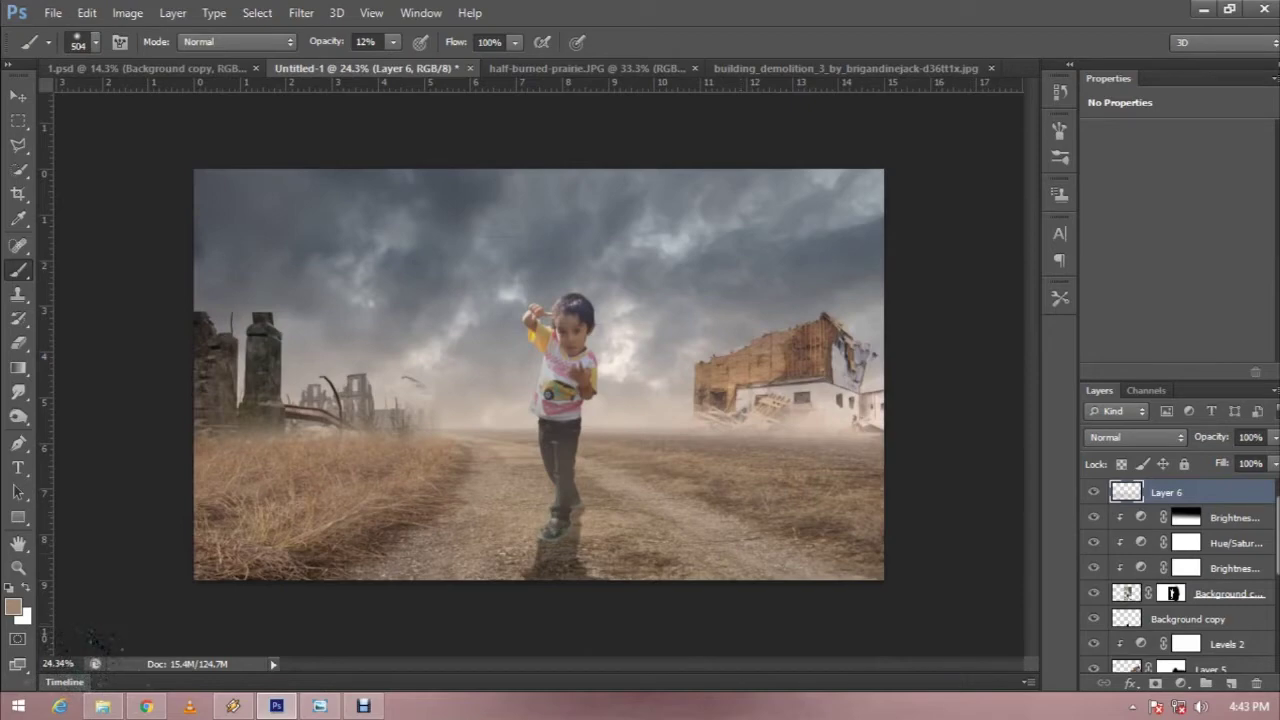
pyautogui.scroll(-1, 539, 374)
pyautogui.scroll(2, 539, 374)
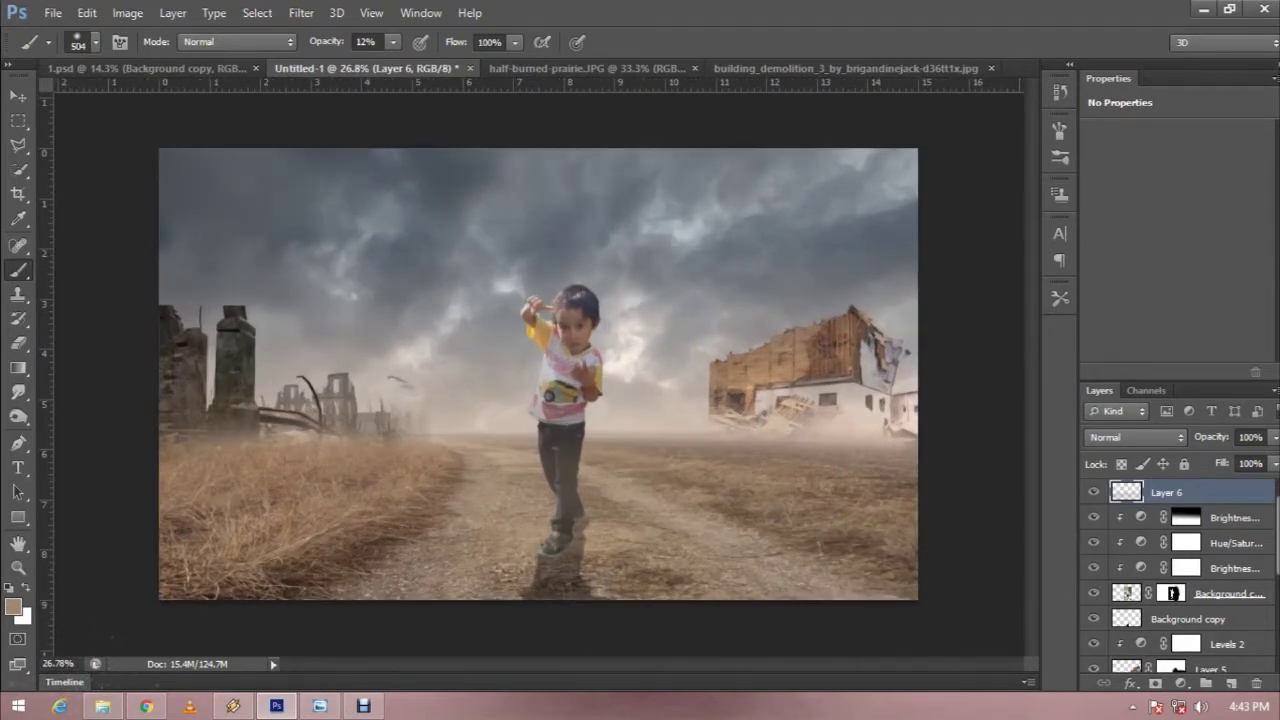
pyautogui.click(1230, 517)
pyautogui.click(1181, 683)
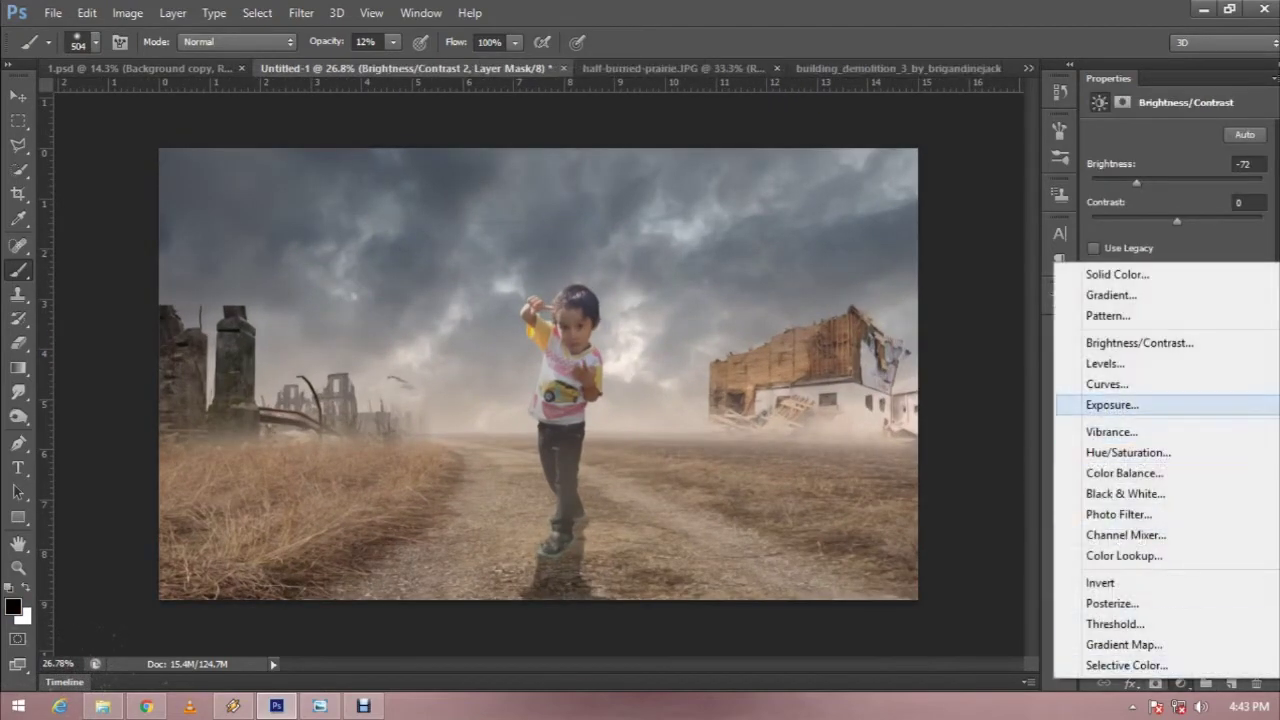
# - Add a Levels adjustment clipped to the child, with input black 16 and output black 21
pyautogui.click(1105, 363)
pyautogui.moveTo(1188, 270); pyautogui.dragTo(1188, 270)
pyautogui.click(1146, 371)
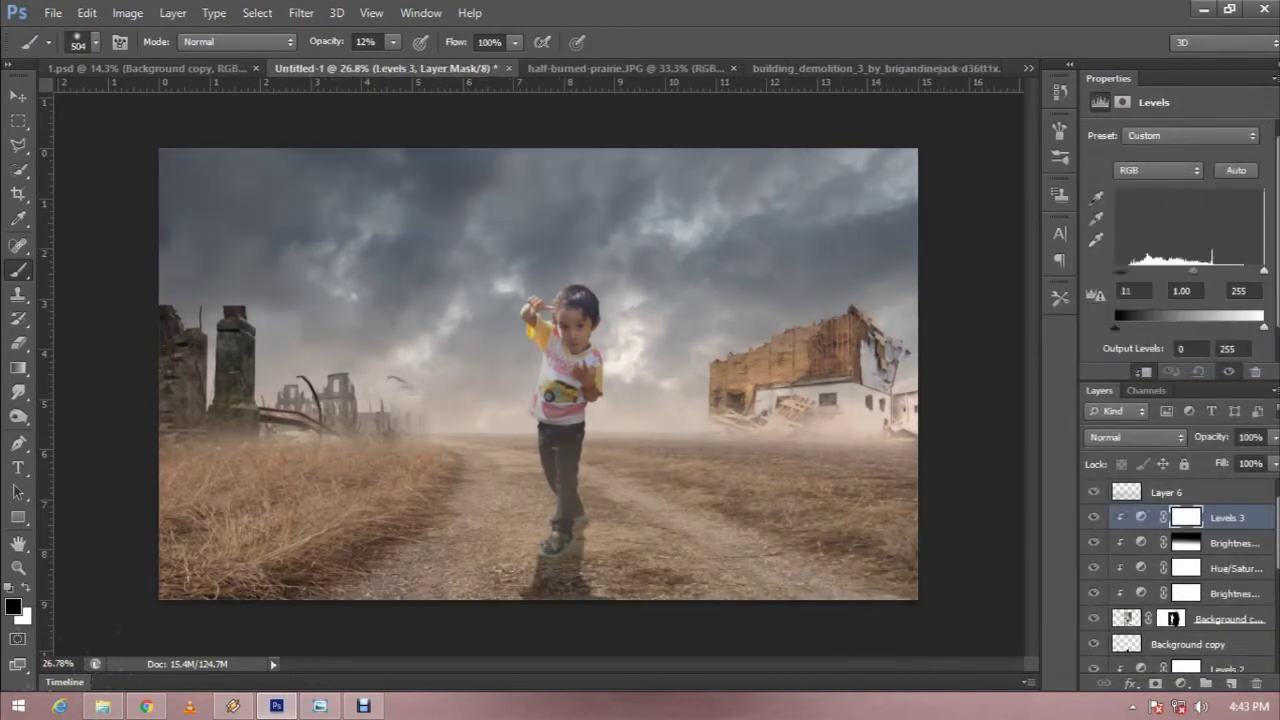
pyautogui.moveTo(1119, 271); pyautogui.dragTo(1122, 271)
pyautogui.moveTo(1116, 327); pyautogui.dragTo(1132, 327)
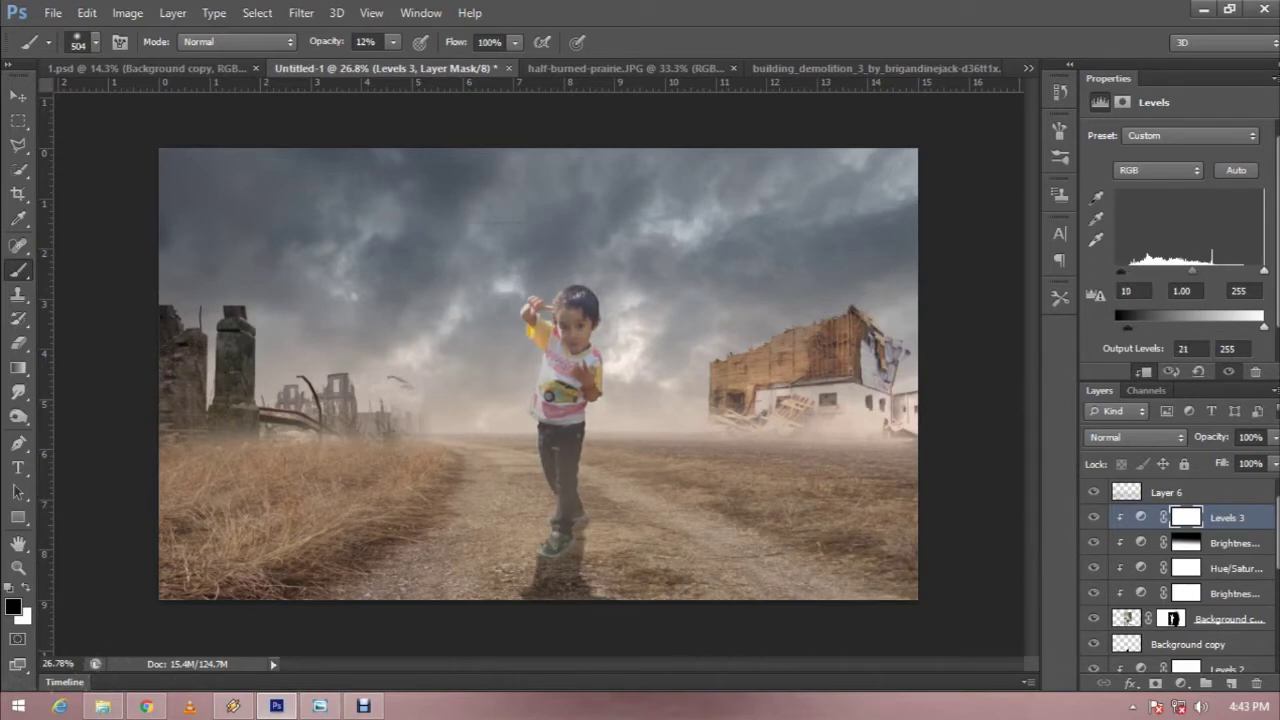
pyautogui.moveTo(1127, 271); pyautogui.dragTo(1116, 271)
pyautogui.moveTo(1194, 271); pyautogui.dragTo(1197, 271)
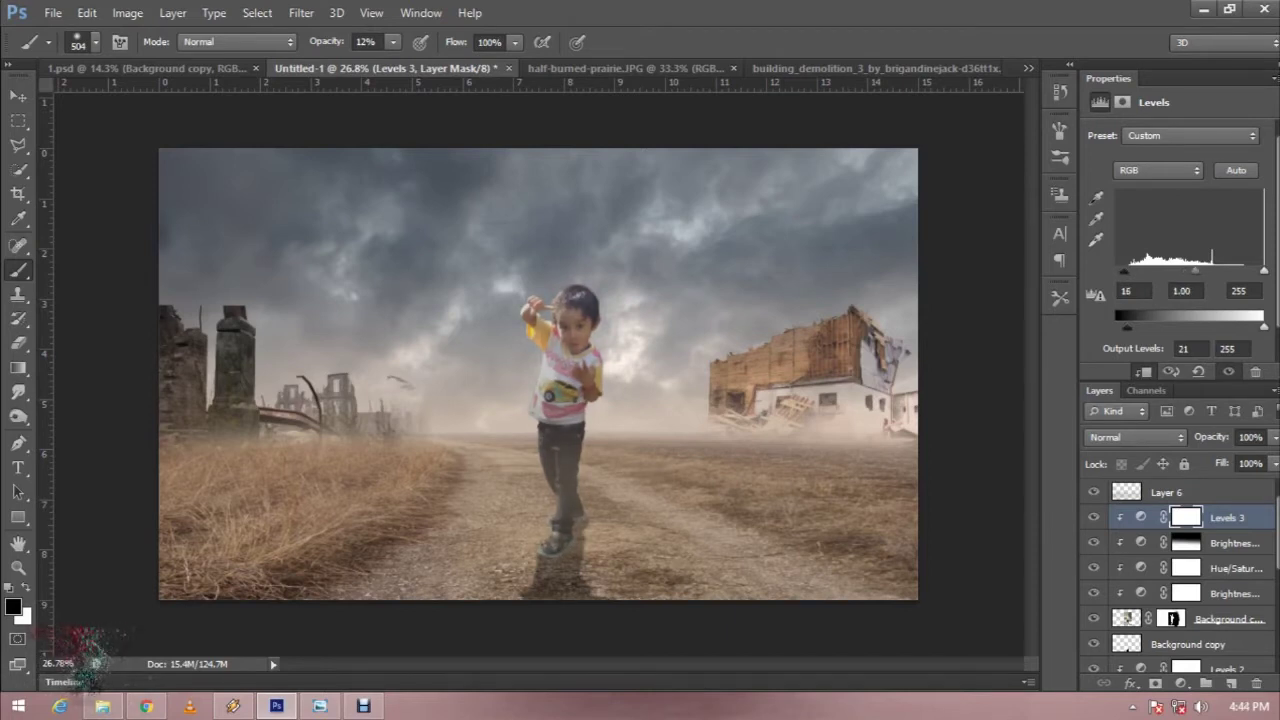
pyautogui.moveTo(1263, 327); pyautogui.dragTo(1257, 327)
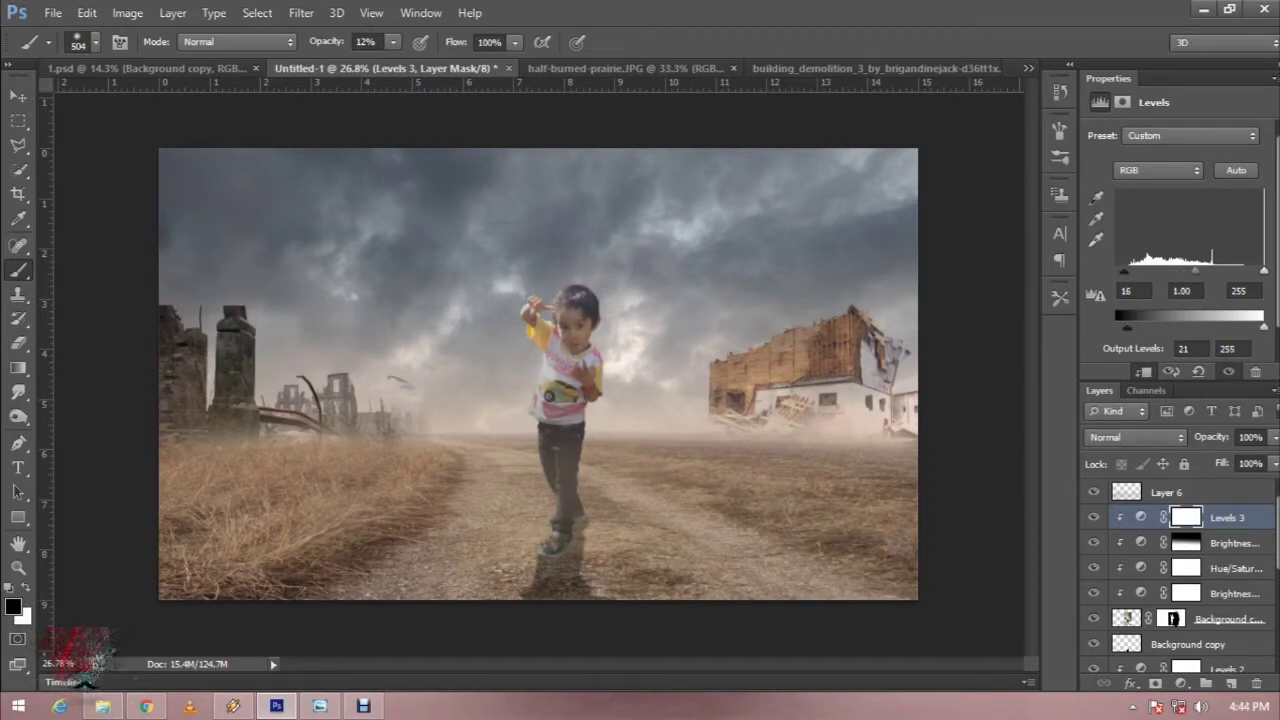
# - Fit the image to the window and set the tan paint layer (Layer 6) to 42% opacity
pyautogui.hotkey('ctrl', '0')
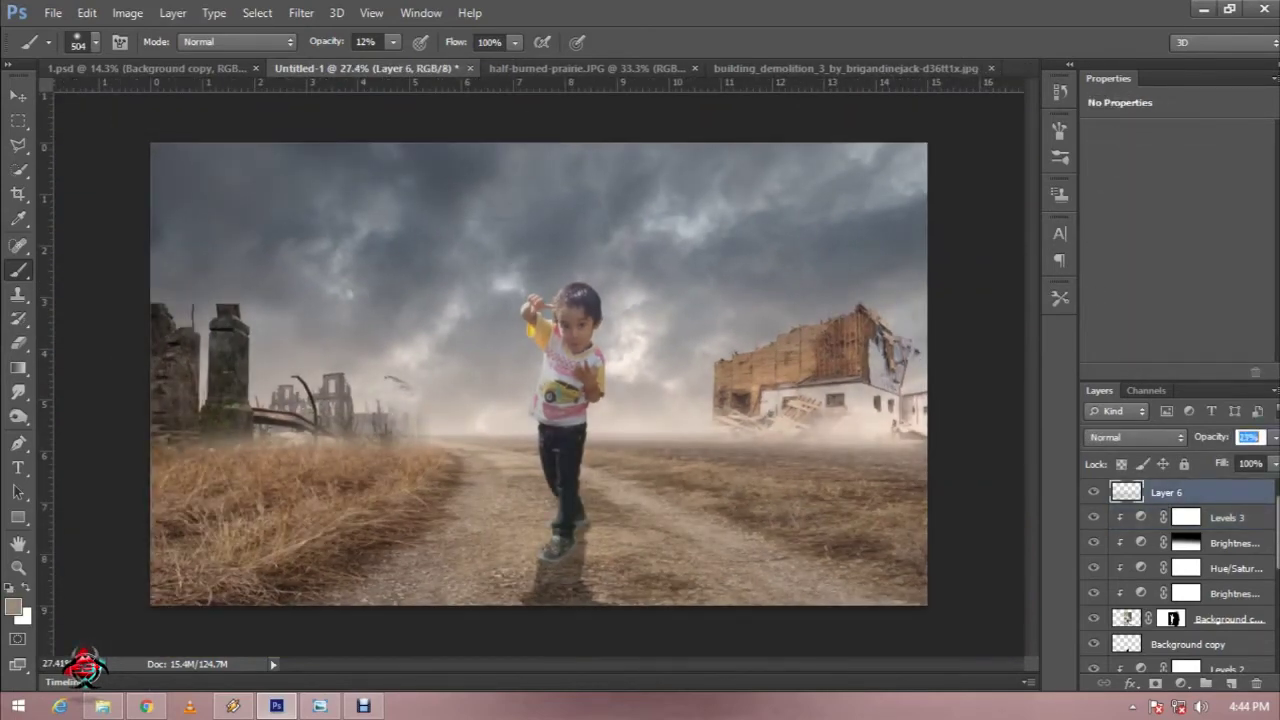
pyautogui.write('42')
pyautogui.press('Return')
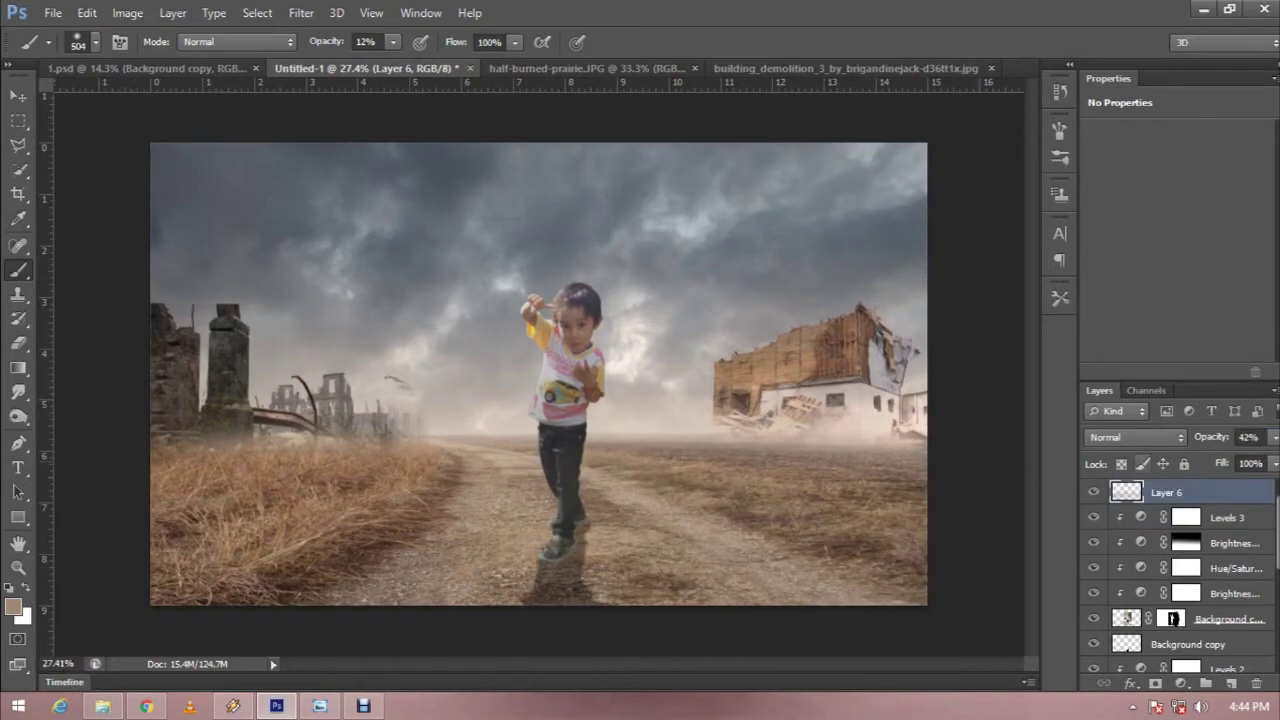
# - Open Trees_Pack_011_by_zememz from the Trees_Pack_by_zememz source folder
pyautogui.scroll(-1, 539, 374)
pyautogui.click(103, 706)
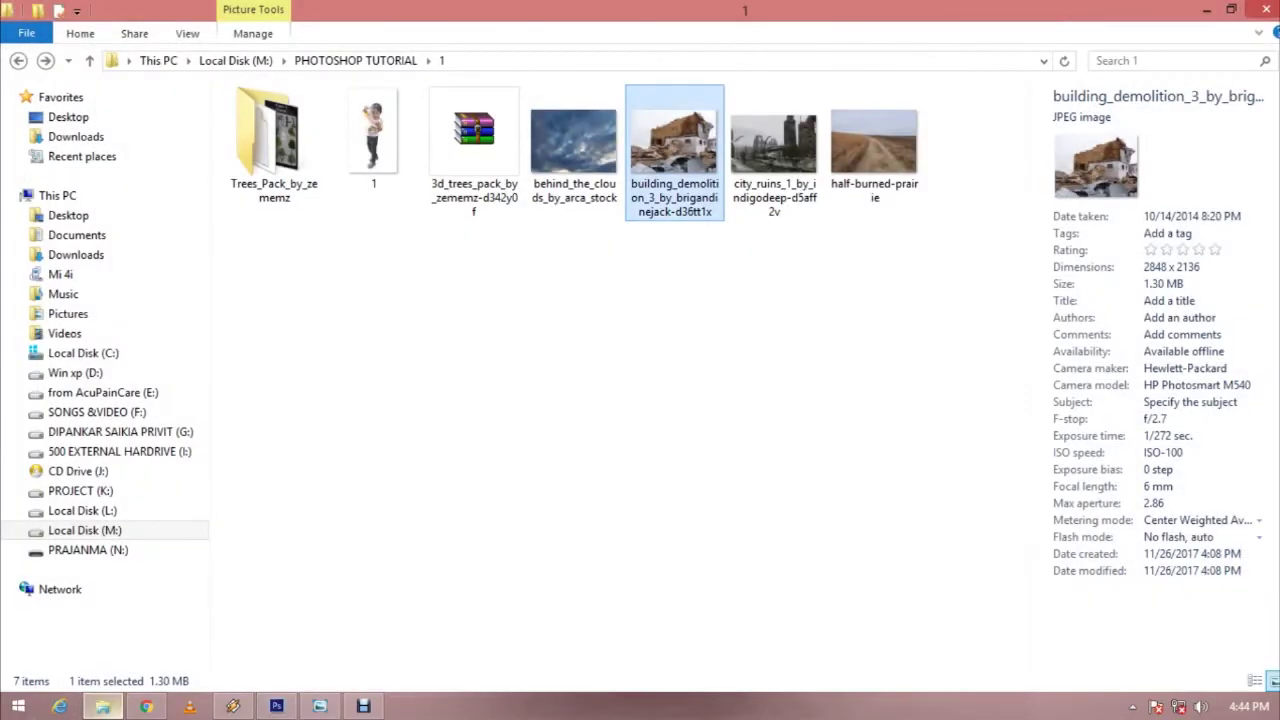
pyautogui.doubleClick(273, 140)
pyautogui.doubleClick(273, 140)
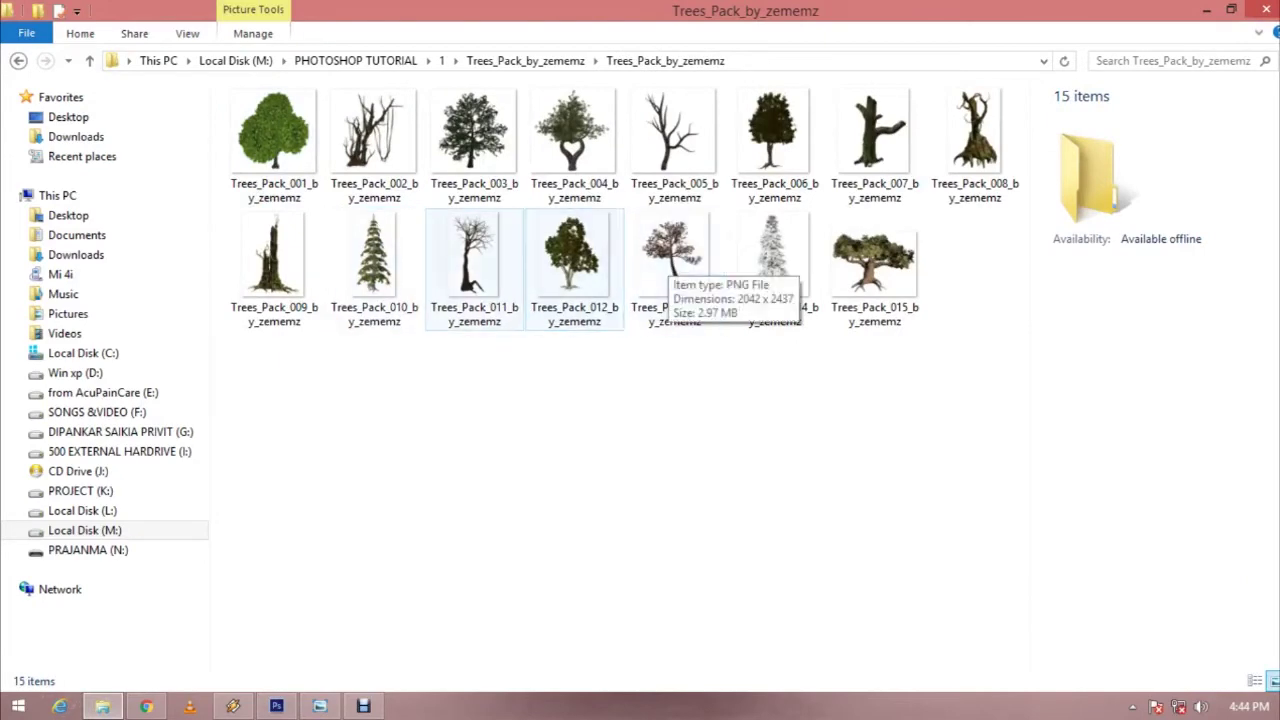
pyautogui.click(474, 255)
pyautogui.press('Return')
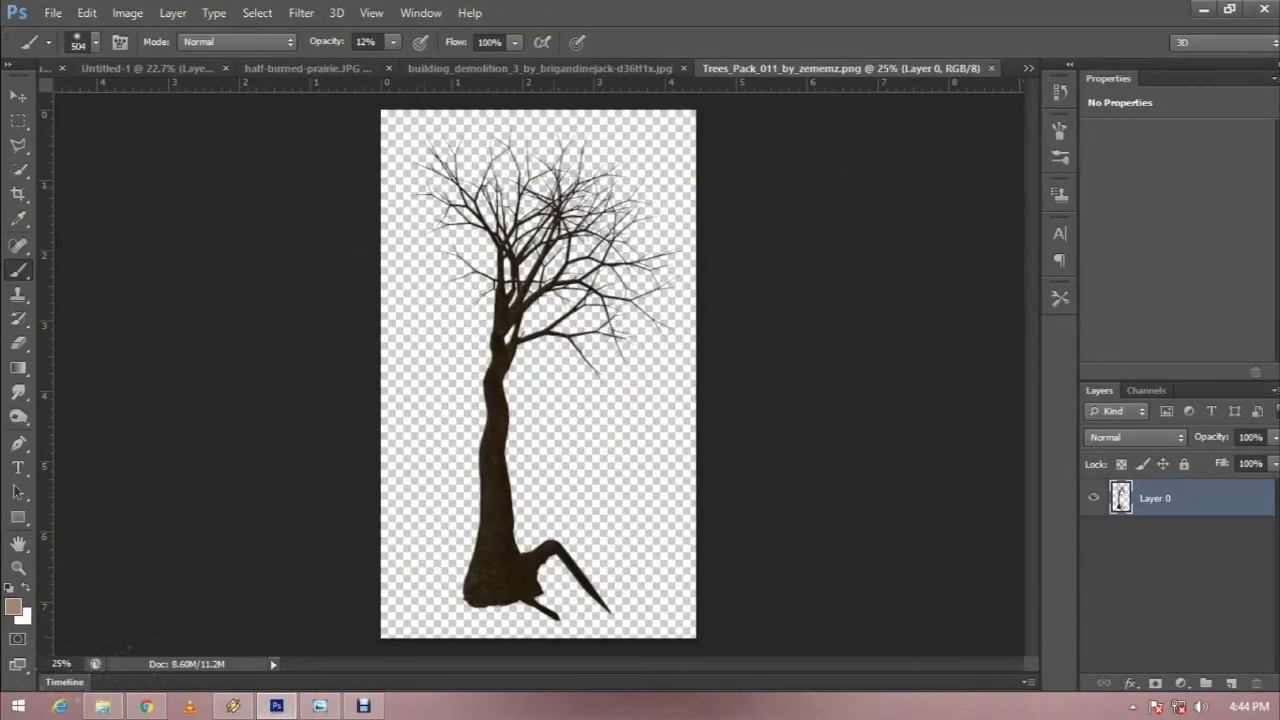
# - Move the bare tree into Untitled-1 as a new layer and scale it down to about 37%
pyautogui.press('v')
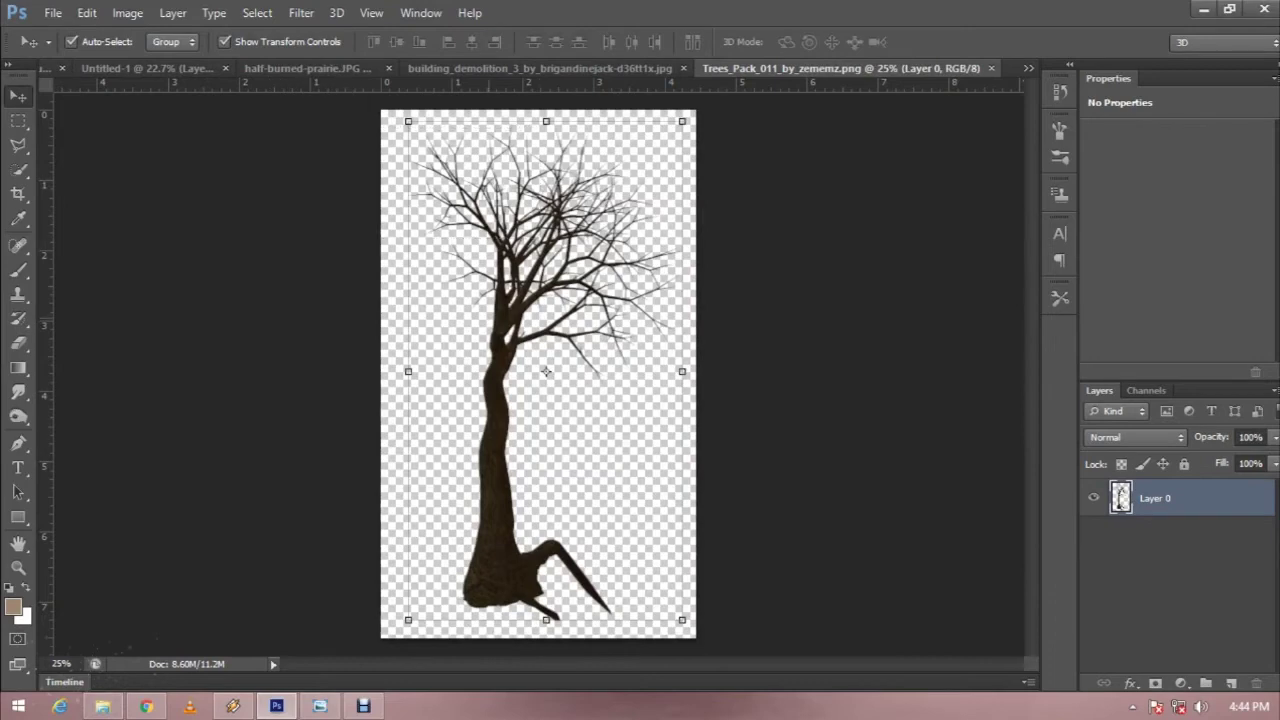
pyautogui.moveTo(420, 140); pyautogui.dragTo(260, 60)
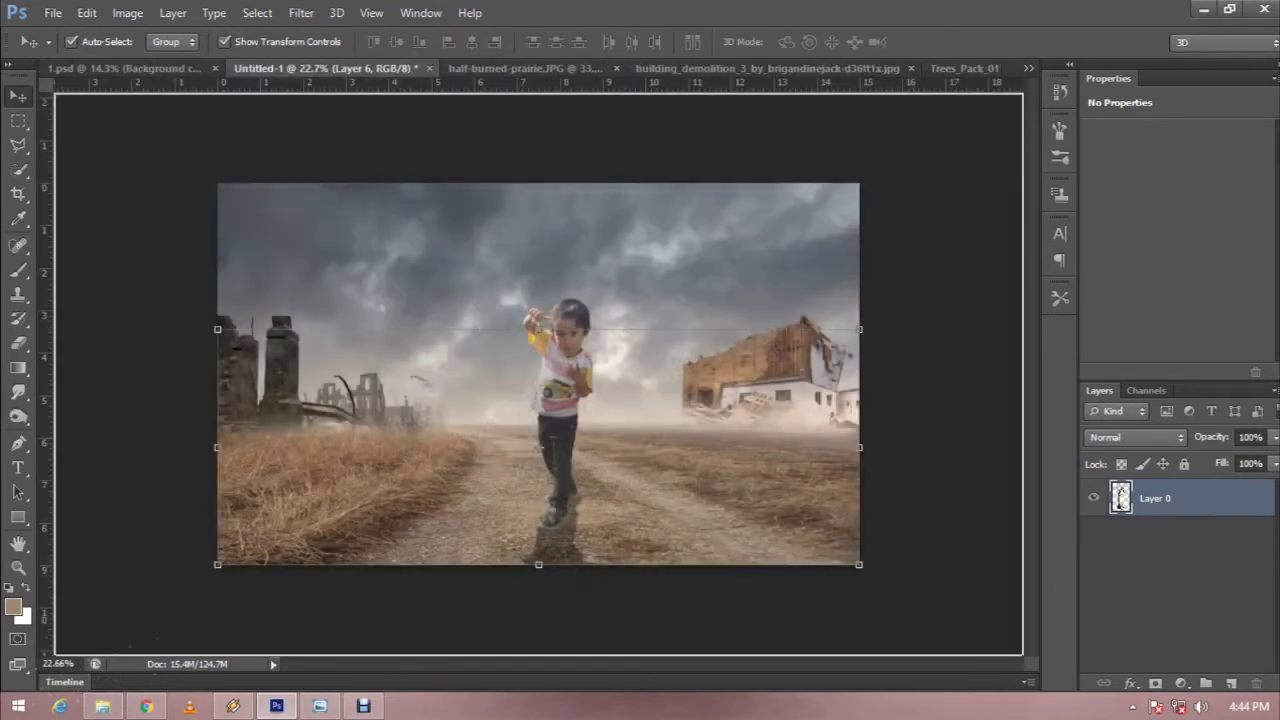
pyautogui.moveTo(150, 68); pyautogui.dragTo(456, 365)
pyautogui.hotkey('ctrl', 't')
pyautogui.moveTo(580, 139); pyautogui.dragTo(485, 256)
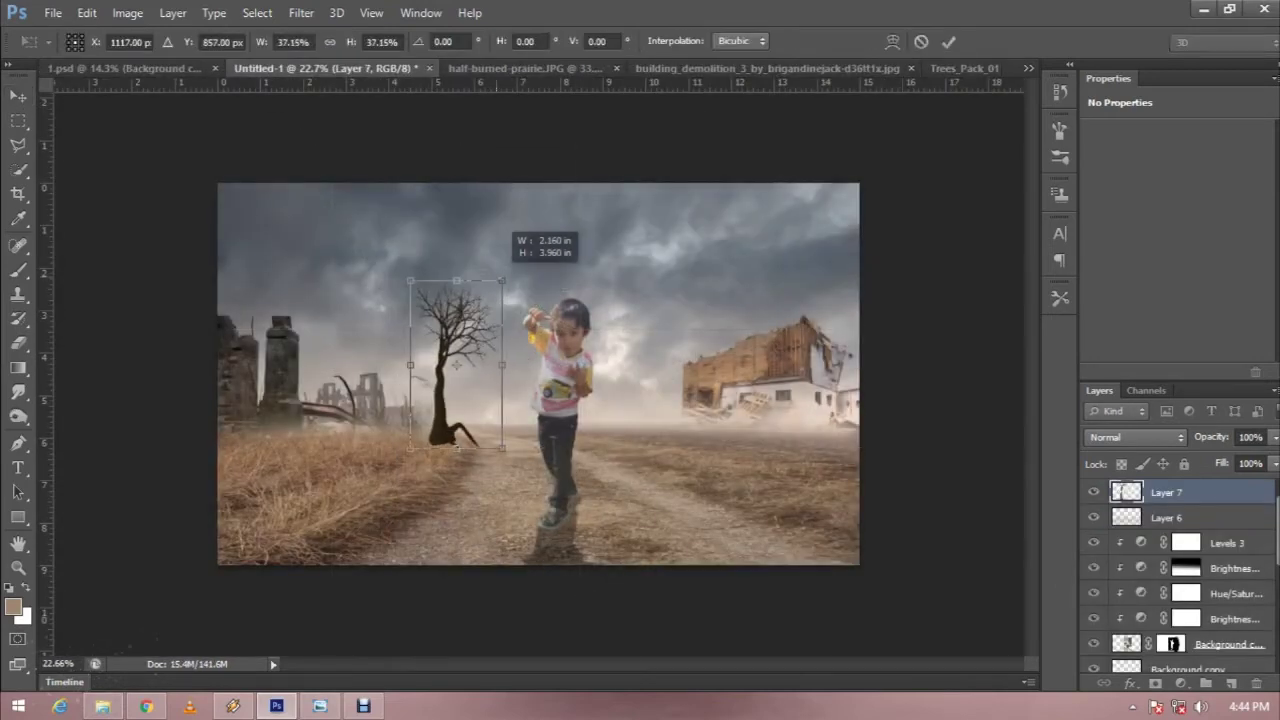
pyautogui.press('Return')
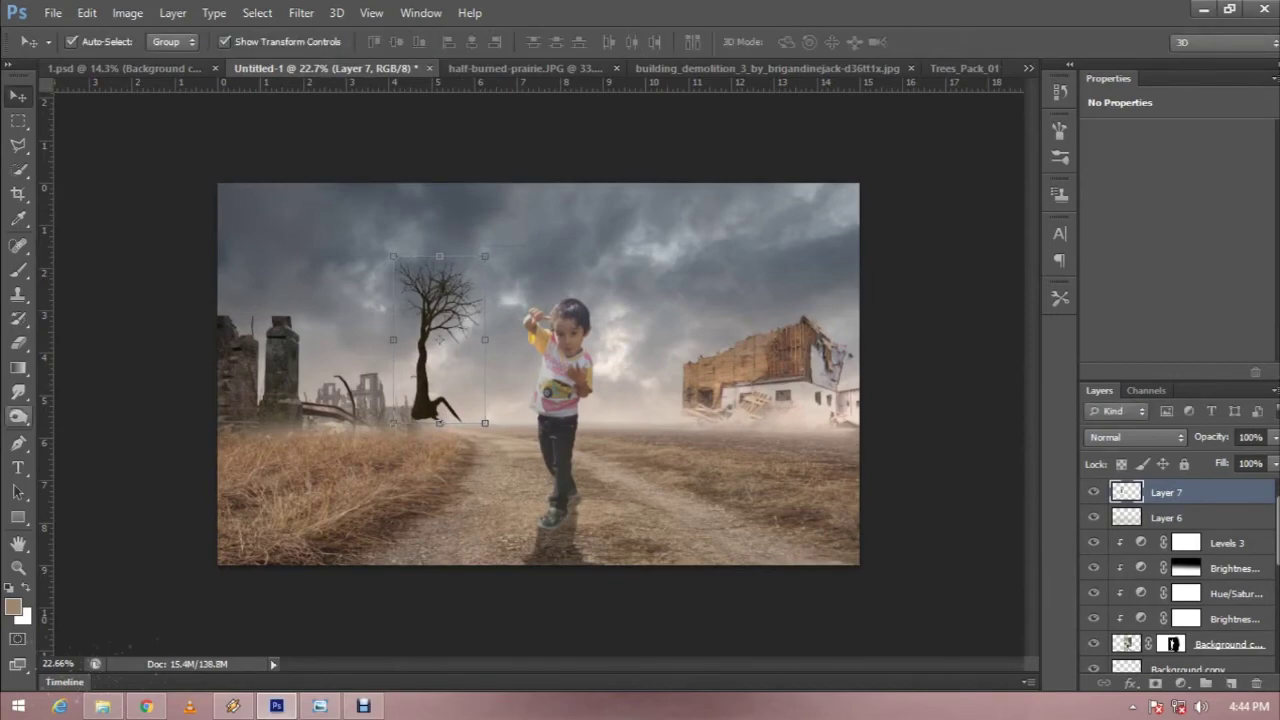
# - Set the Eraser size to 339 px
pyautogui.click(18, 343)
pyautogui.rightClick(500, 226)
pyautogui.write('339')
pyautogui.press('Tab')
pyautogui.press('Return')
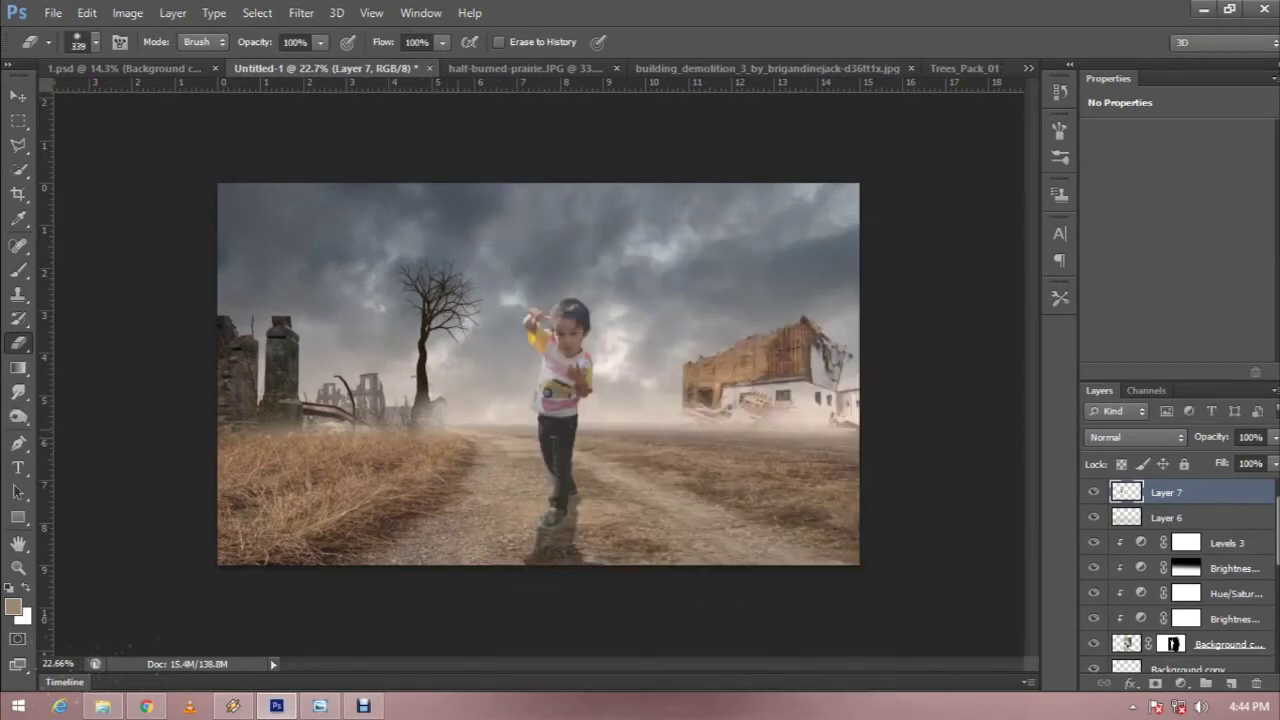
# - Shrink the tree onto the horizon near the left ruins and set it to 58% opacity
pyautogui.press('v')
pyautogui.moveTo(544, 264)
pyautogui.mouseDown()
pyautogui.moveTo(458, 308)
pyautogui.moveTo(461, 298)
pyautogui.moveTo(452, 362)
pyautogui.mouseUp()
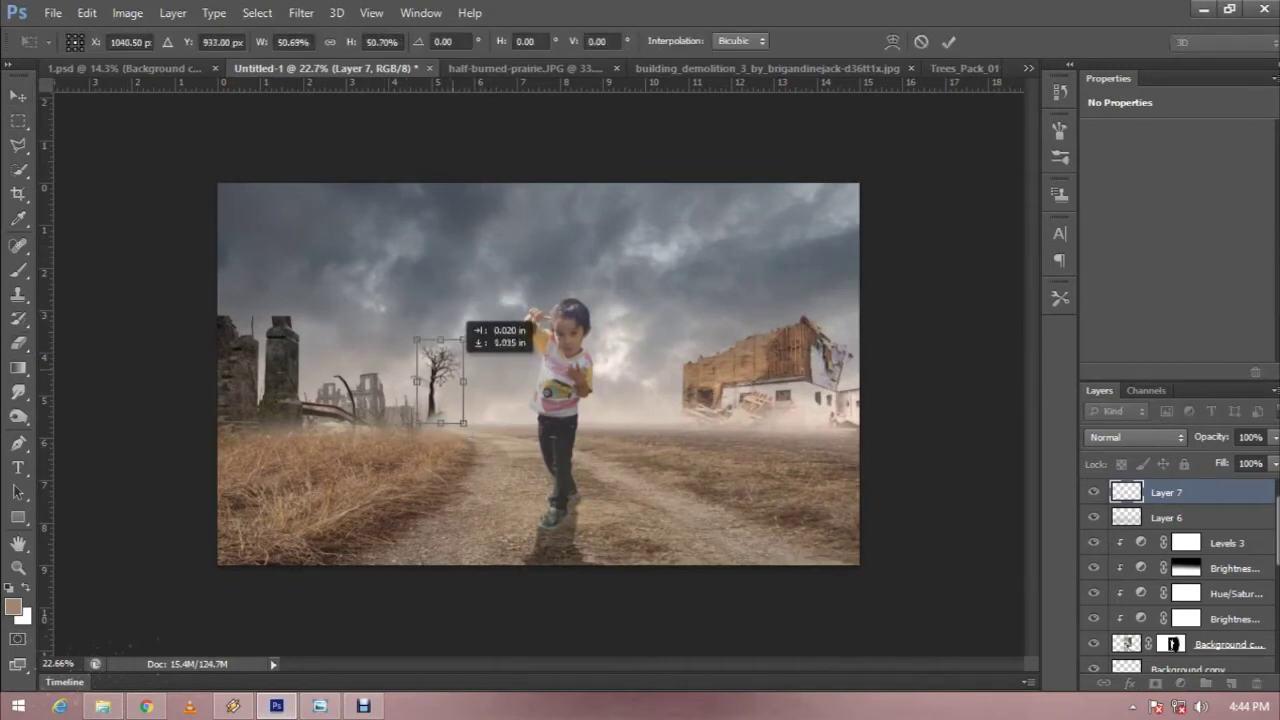
pyautogui.press('Return')
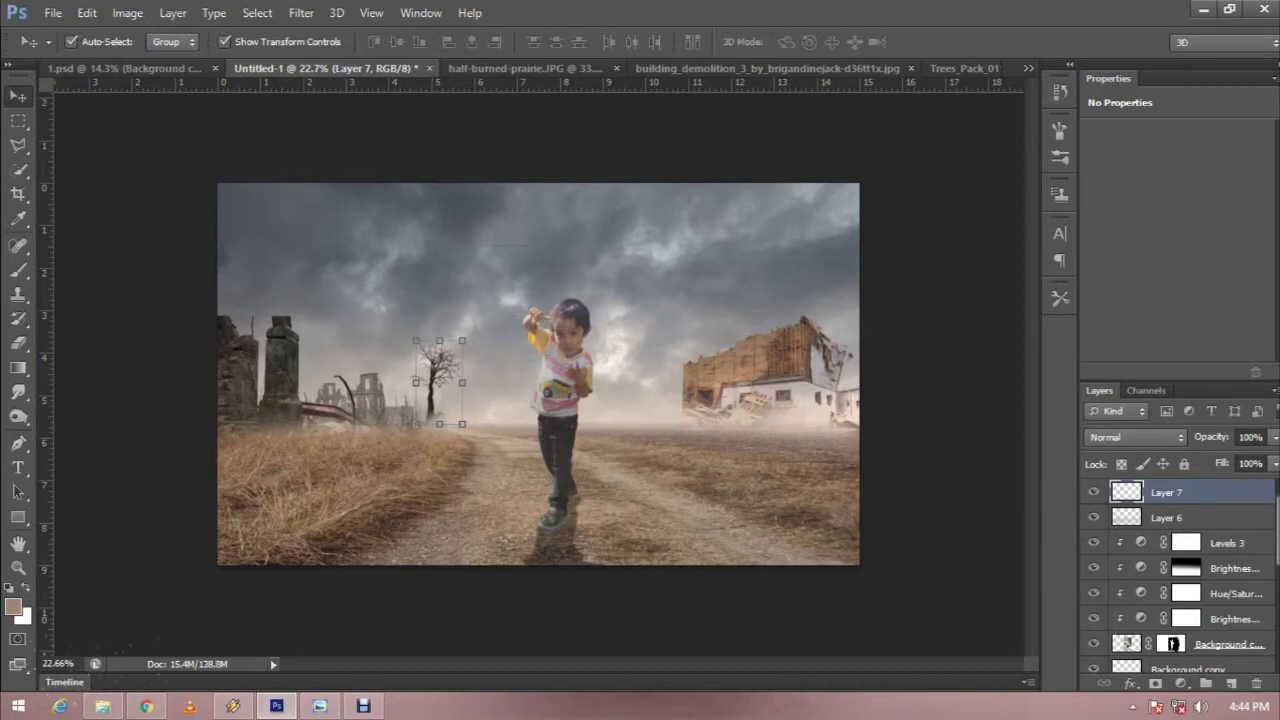
pyautogui.press('5')
pyautogui.press('8')
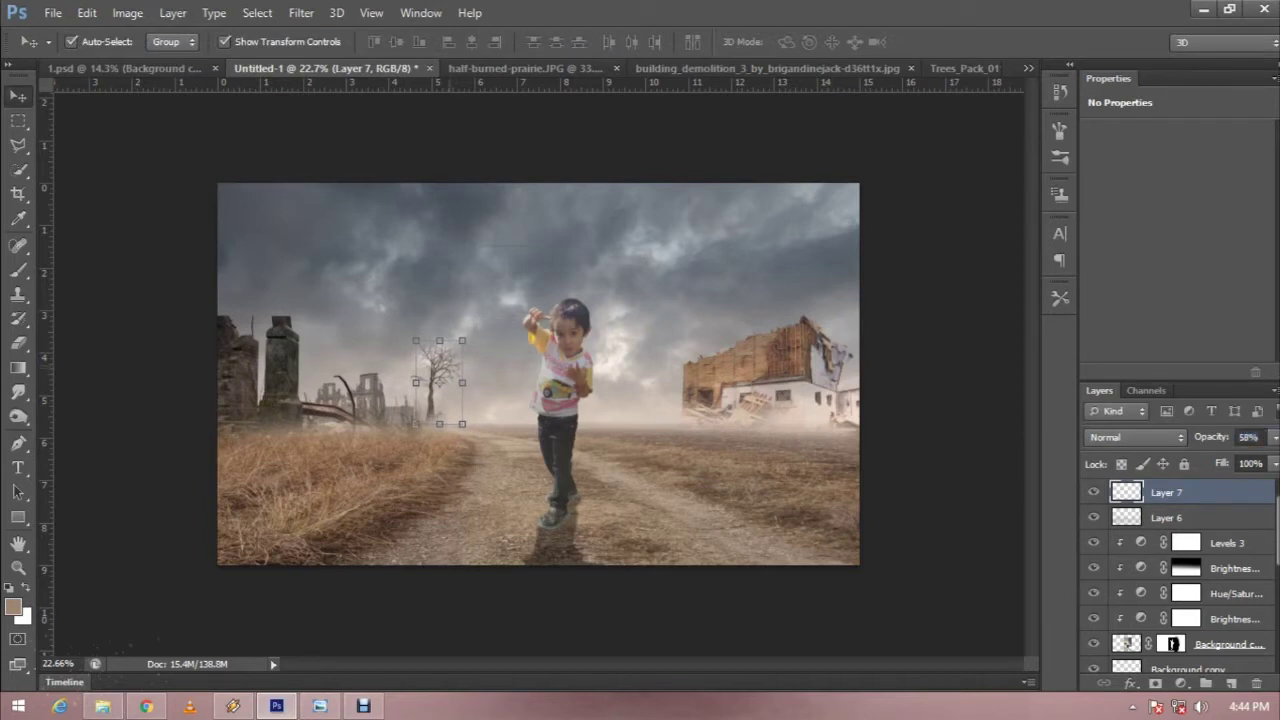
# - Nudge the tree slightly left and down into its final horizon position
pyautogui.hotkey('ctrl', 't')
pyautogui.moveTo(440, 340); pyautogui.dragTo(436, 343)
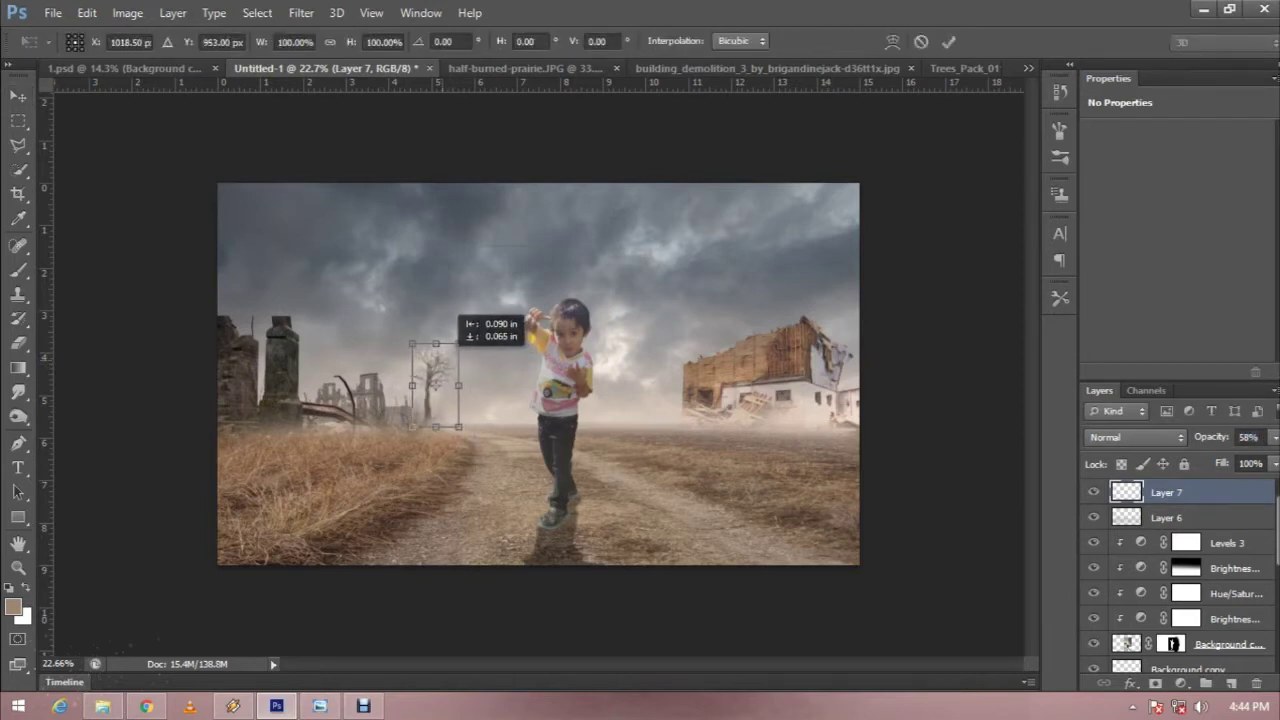
pyautogui.press('Return')
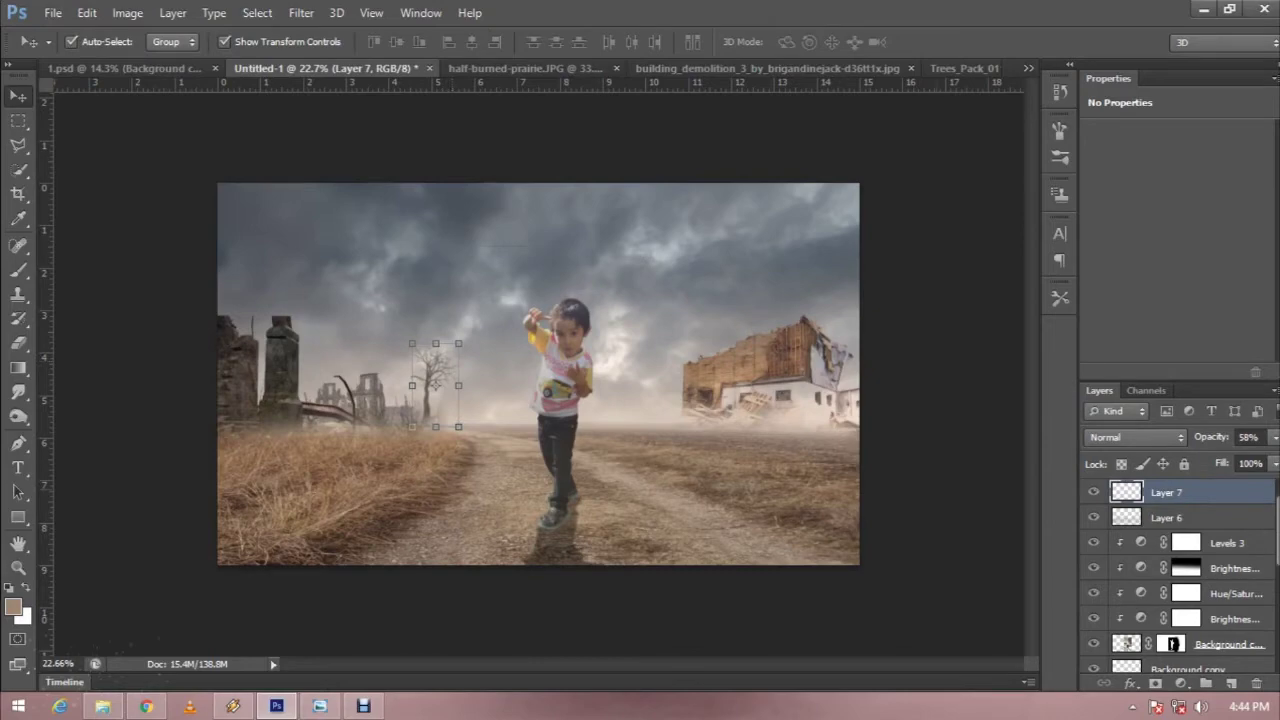
pyautogui.rightClick(1190, 492)
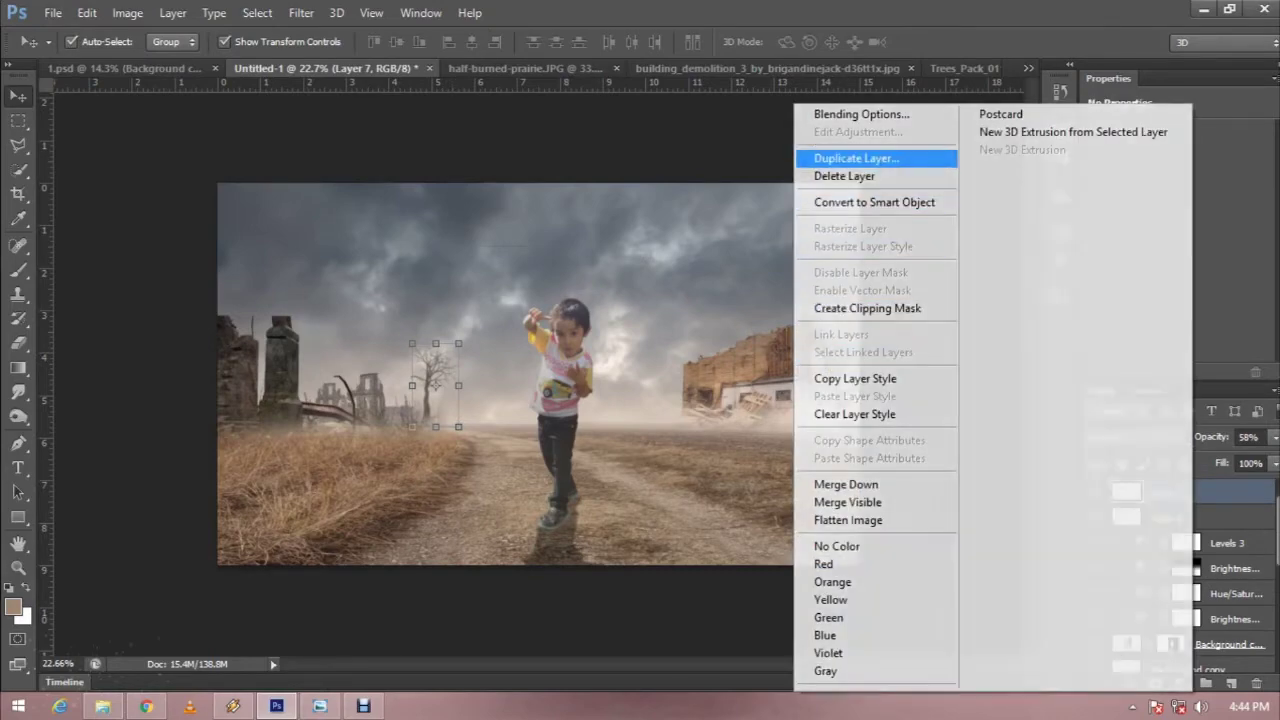
# - Duplicate Layer 7, move the copy right of the child, flip it horizontally and scale to about 72%
pyautogui.click(830, 157)
pyautogui.press('Return')
pyautogui.hotkey('ctrl', 't')
pyautogui.moveTo(436, 384); pyautogui.dragTo(666, 385)
pyautogui.rightClick(666, 385)
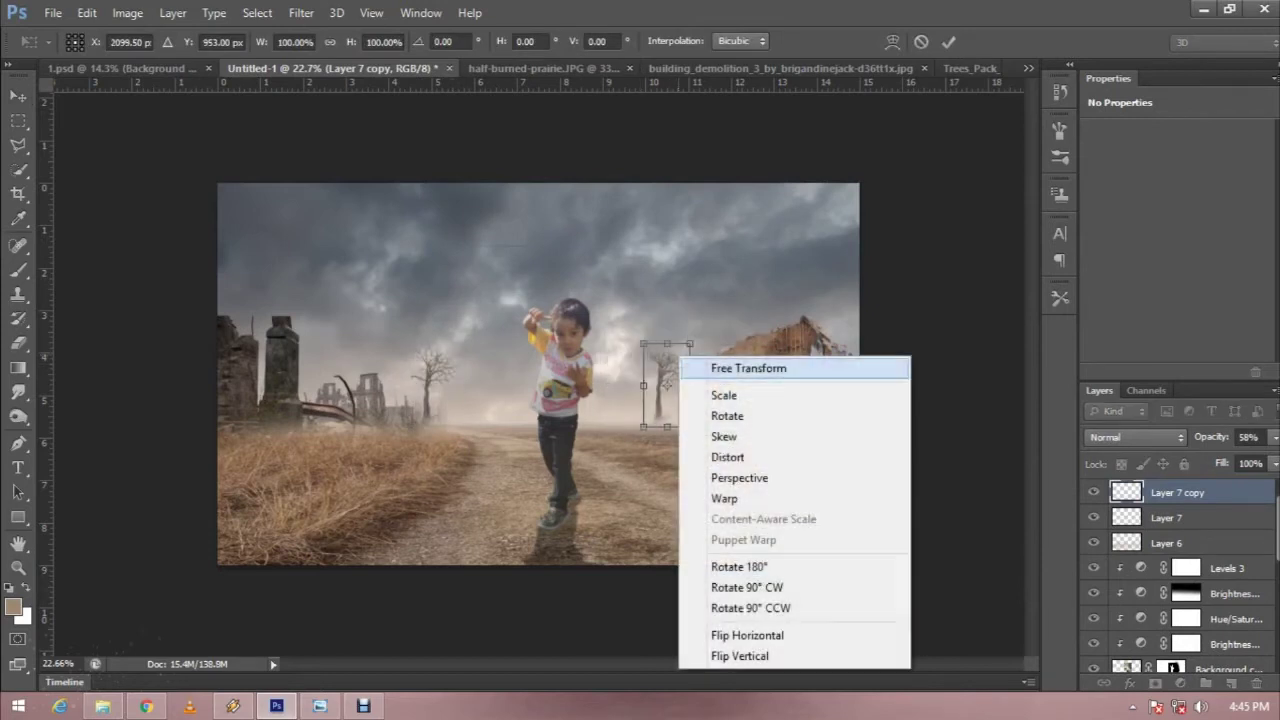
pyautogui.click(747, 635)
pyautogui.moveTo(690, 343); pyautogui.dragTo(668, 378)
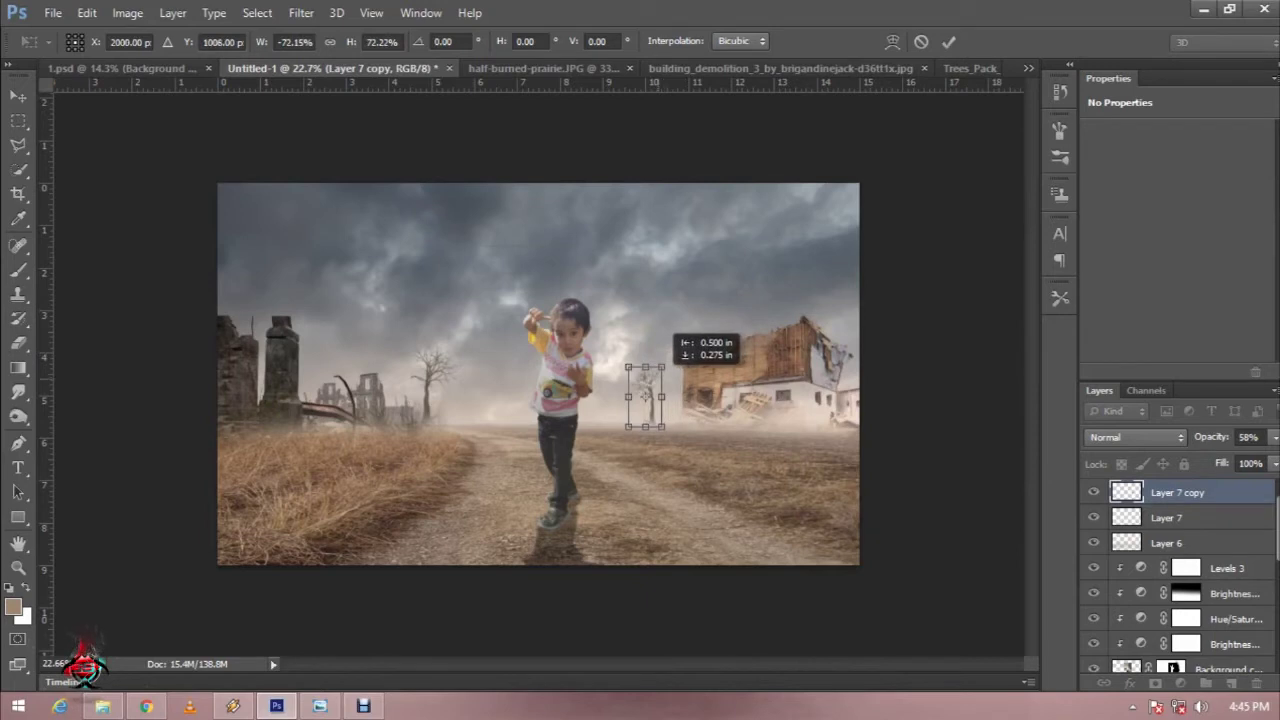
pyautogui.press('Return')
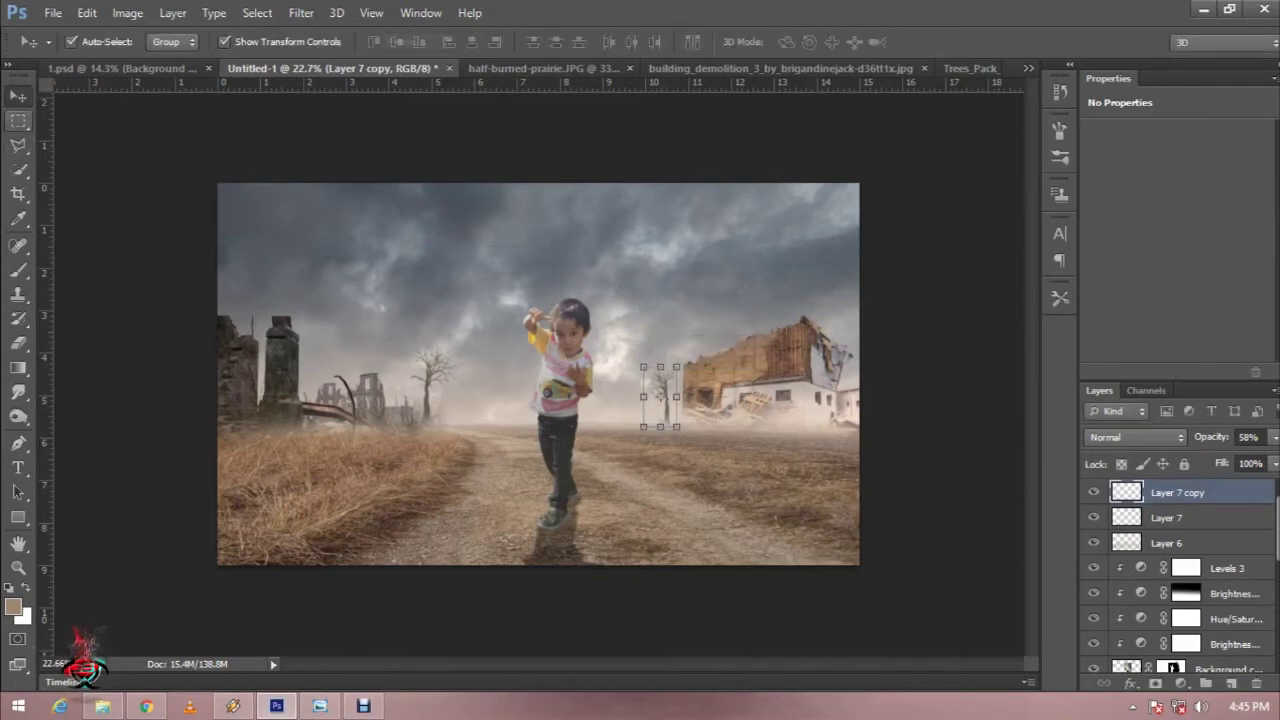
# - Nudge the tree copy slightly down and lower its opacity to 45%
pyautogui.click(18, 120)
pyautogui.press('v')
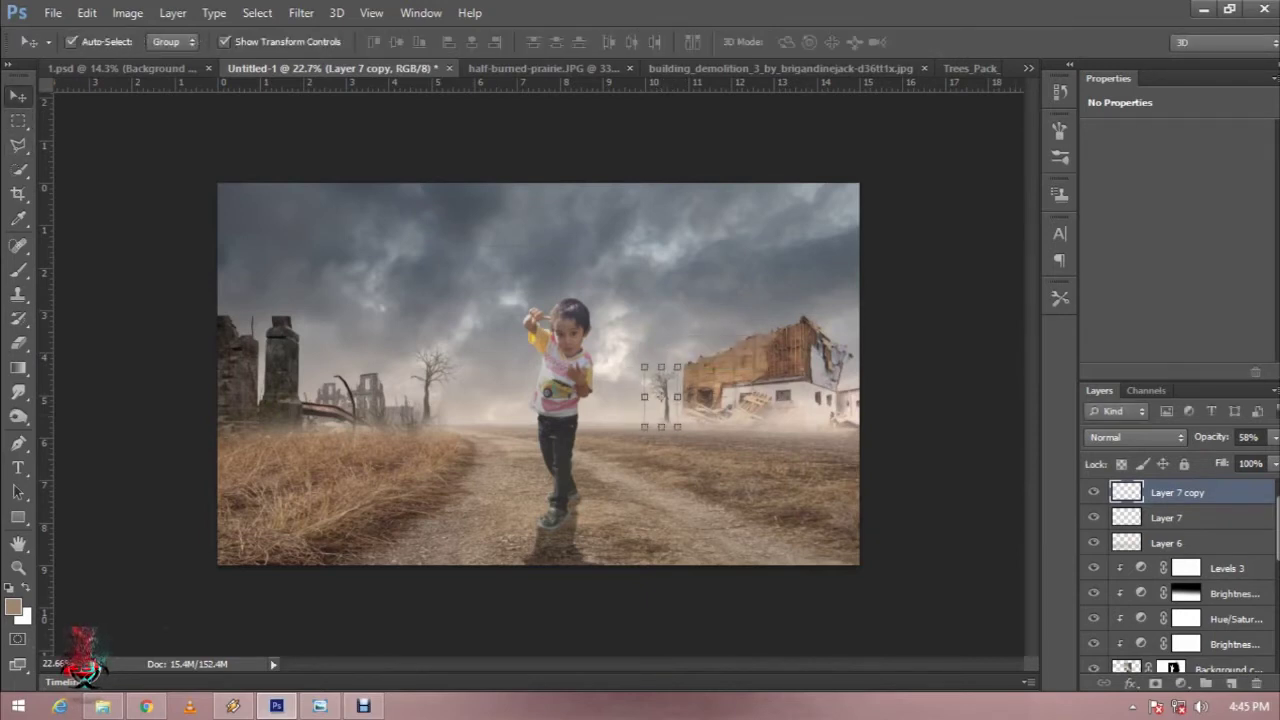
pyautogui.moveTo(660, 392); pyautogui.dragTo(661, 398)
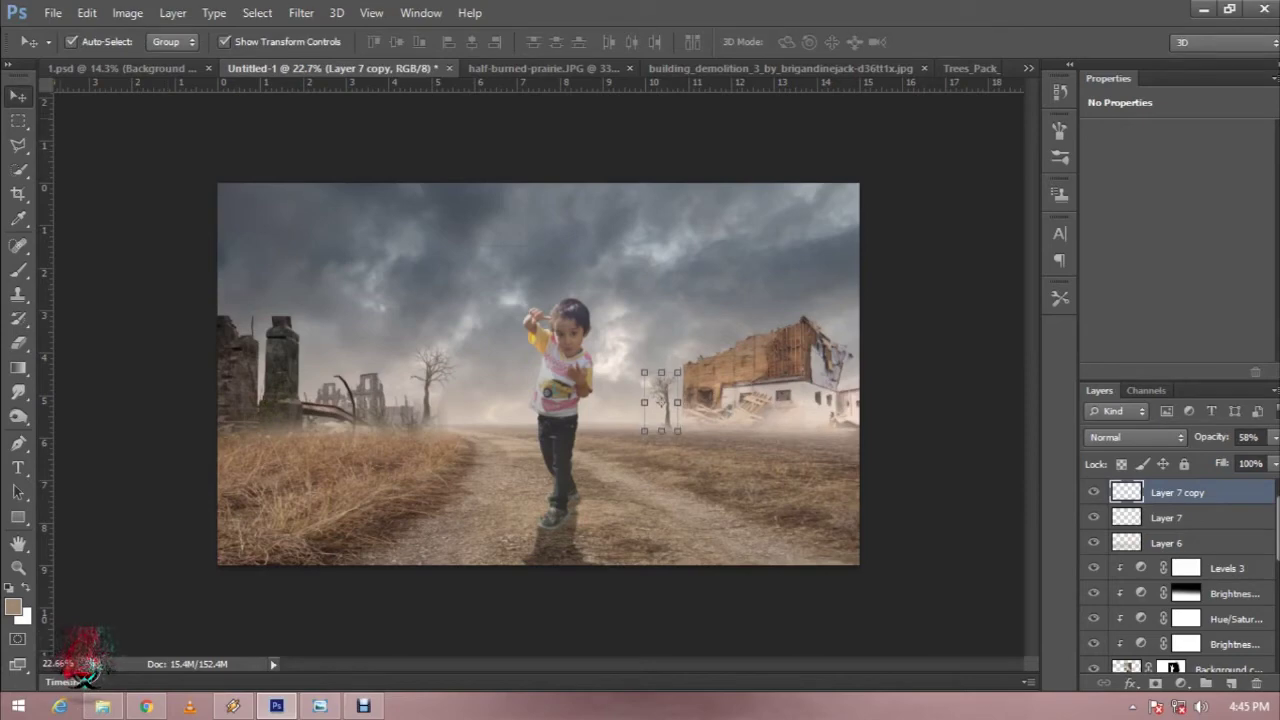
pyautogui.press('4')
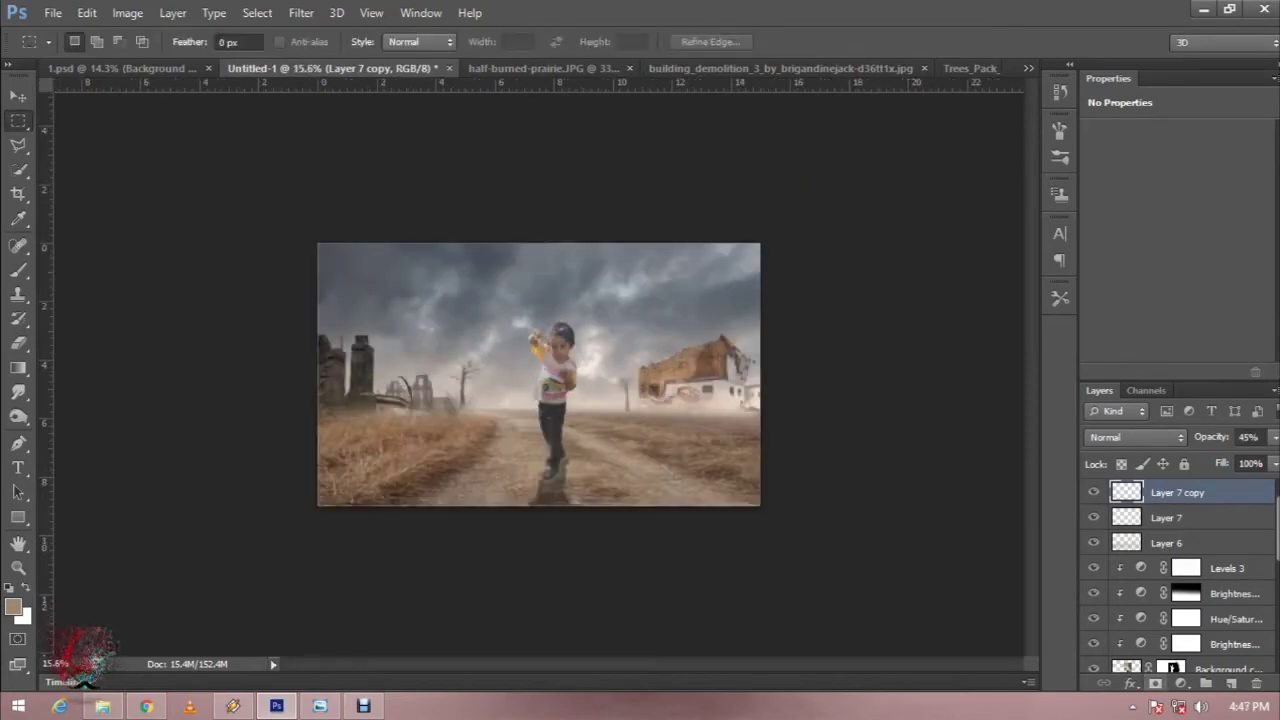
# - Add a Gradient Fill layer with a solid, radial, reversed brown-to-white gradient
pyautogui.click(1180, 683)
pyautogui.click(1071, 291)
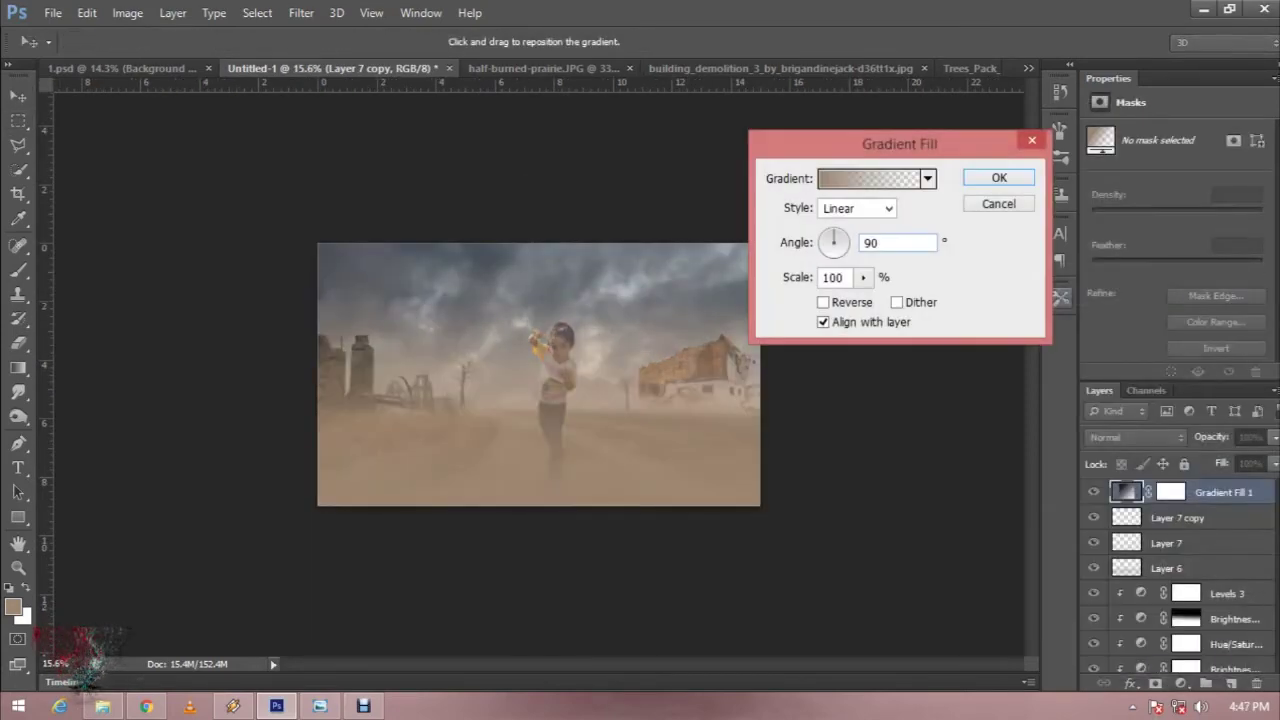
pyautogui.click(860, 178)
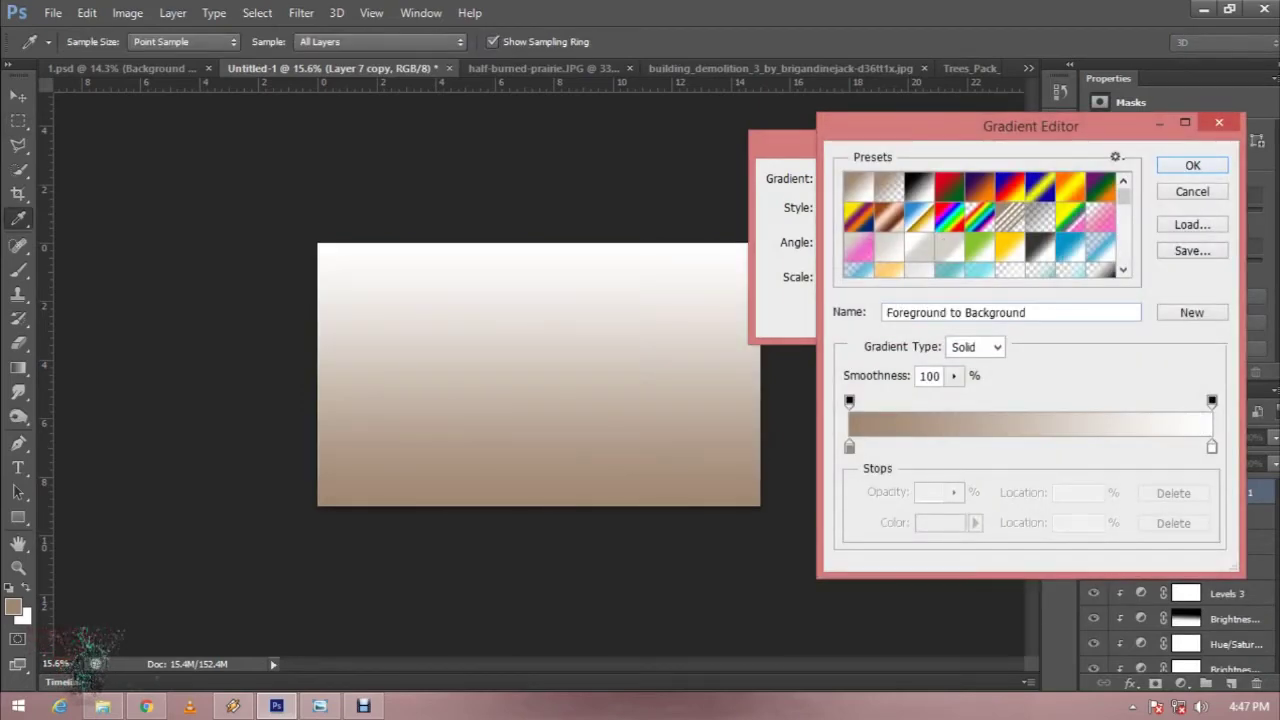
pyautogui.click(975, 346)
pyautogui.click(962, 362)
pyautogui.click(1192, 165)
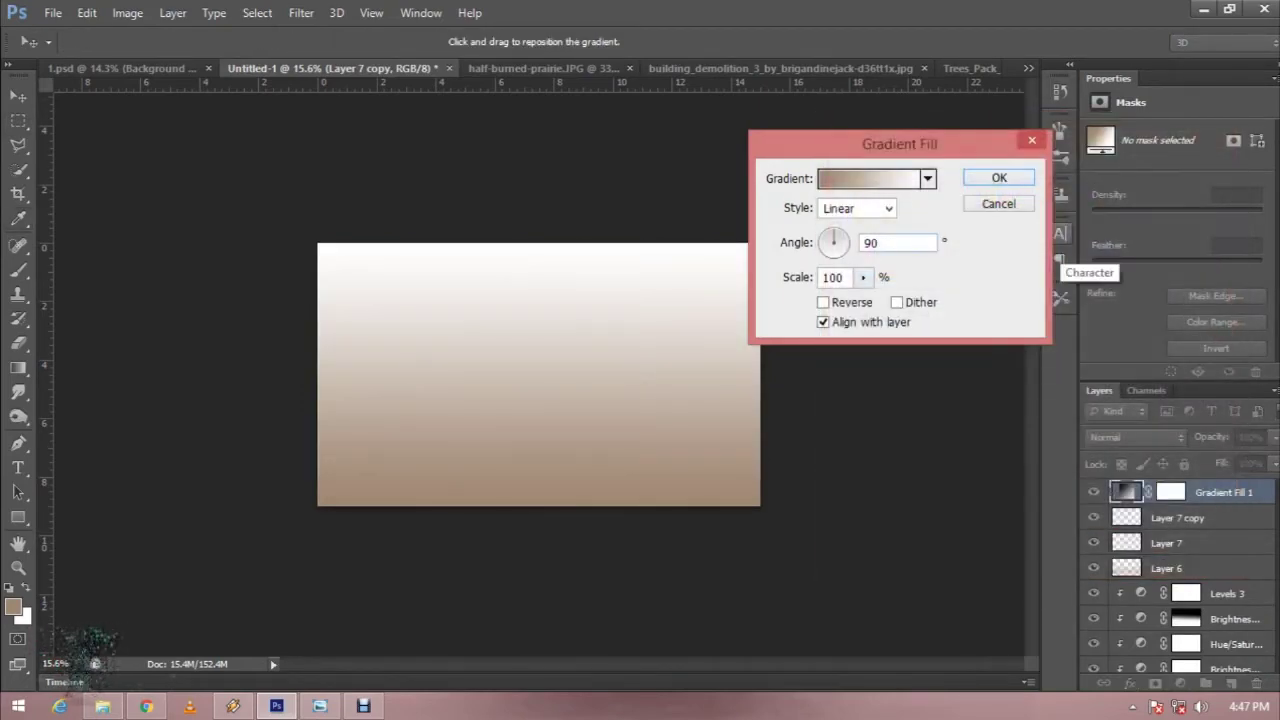
pyautogui.click(857, 208)
pyautogui.click(840, 239)
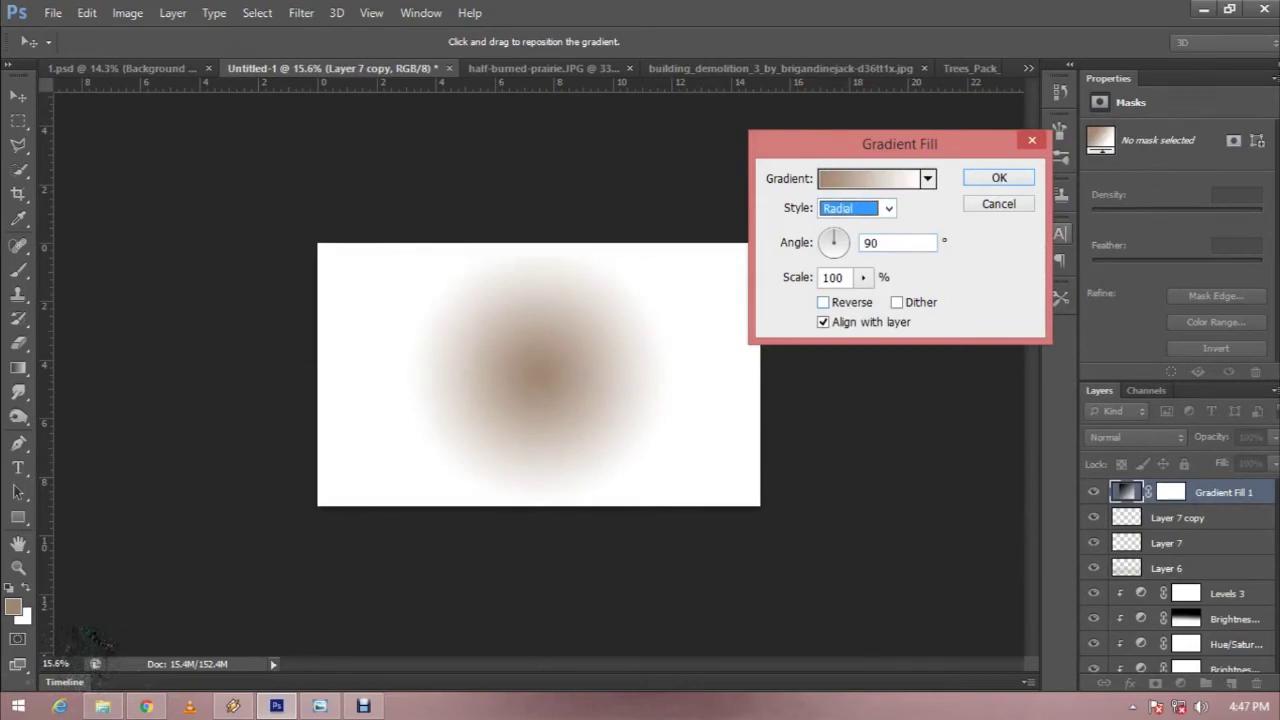
pyautogui.click(823, 302)
pyautogui.press('Return')
# - Set the gradient layer to Overlay blending at 100% opacity and reopen its fill settings
pyautogui.click(1135, 437)
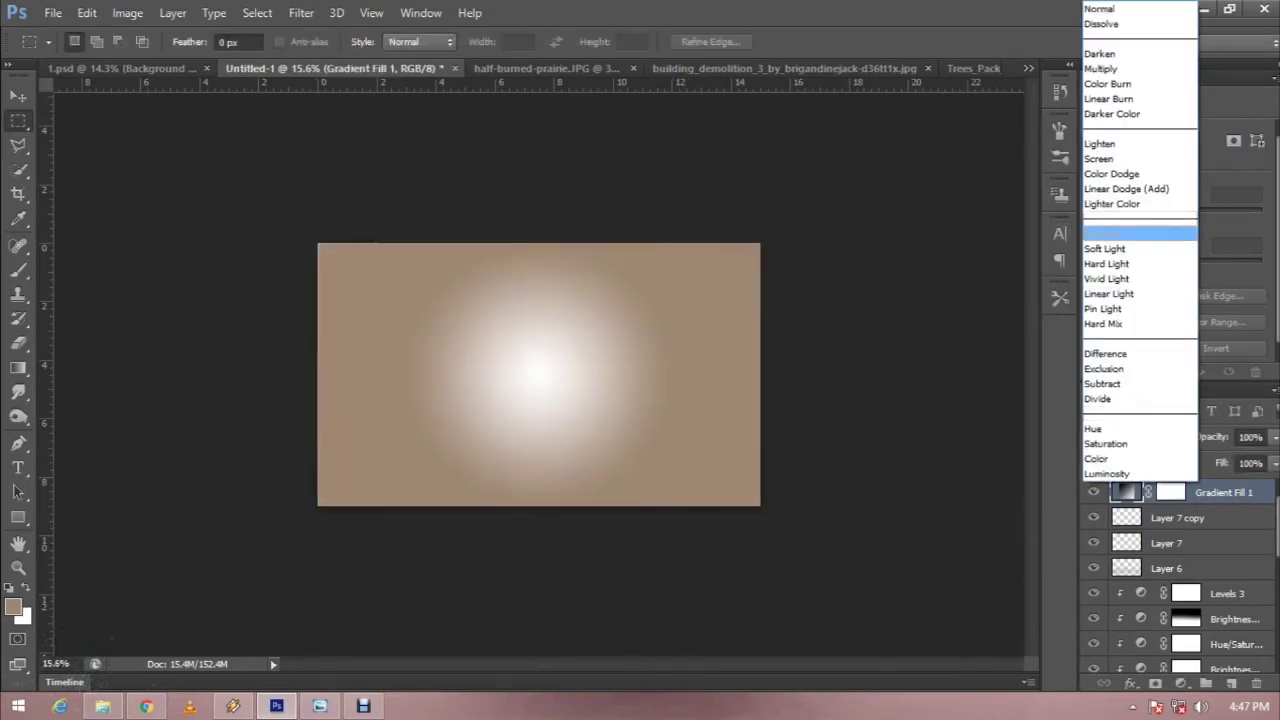
pyautogui.click(1100, 157)
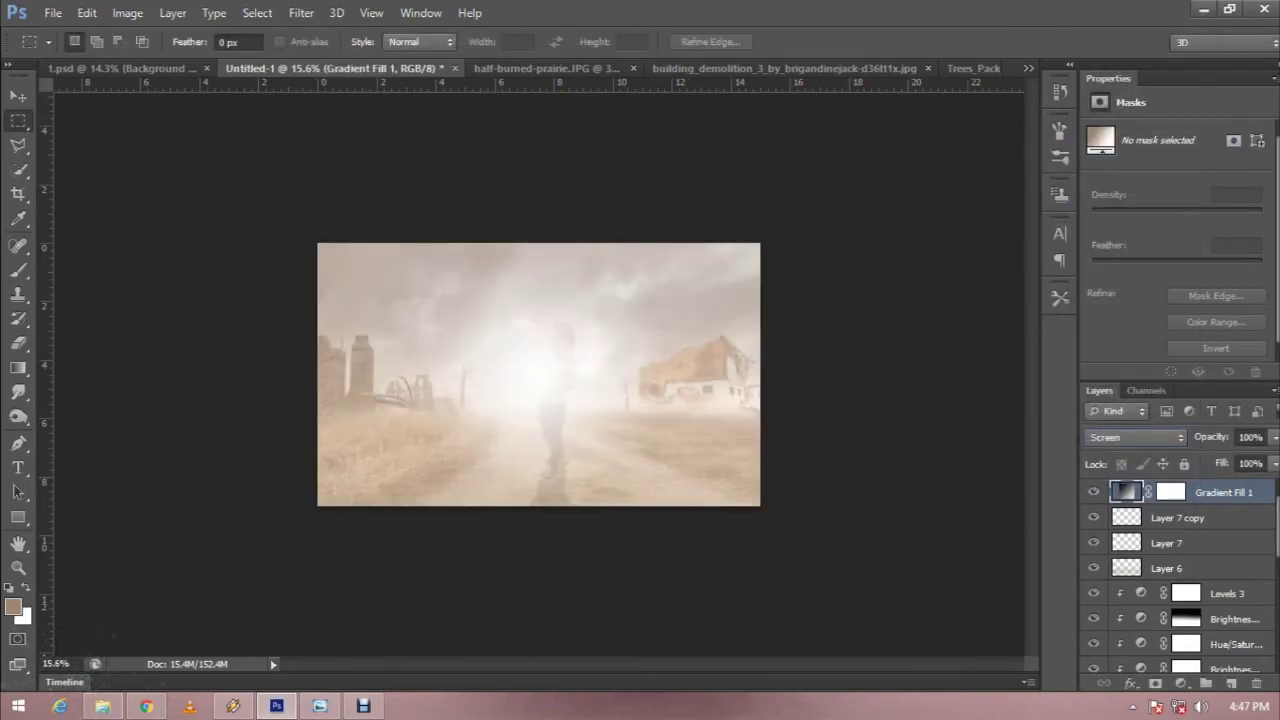
pyautogui.write('70')
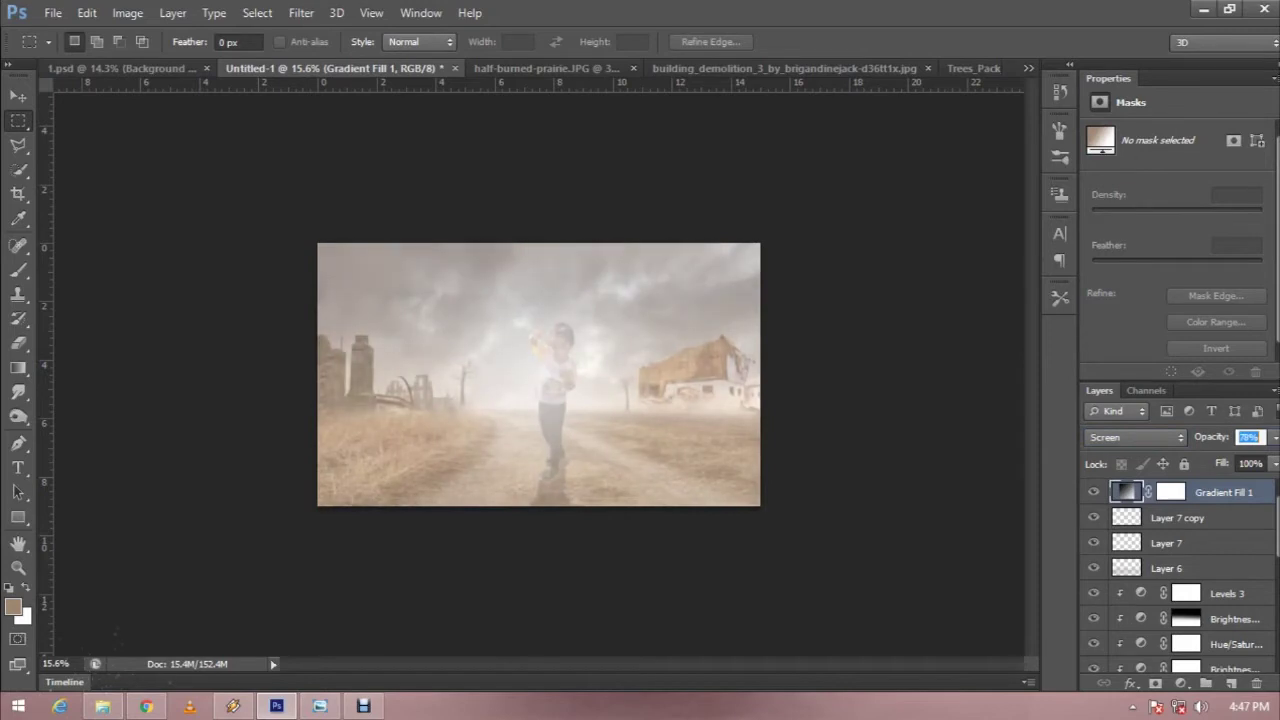
pyautogui.click(1135, 437)
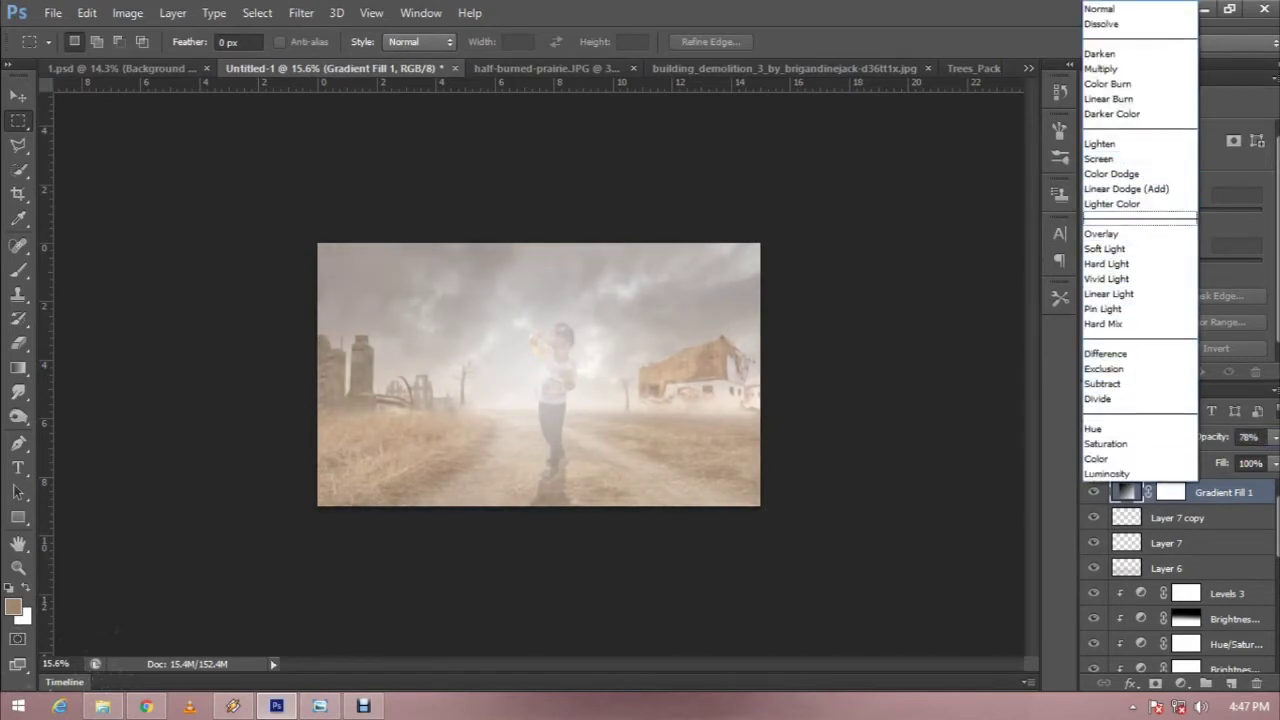
pyautogui.click(1101, 233)
pyautogui.press('0')
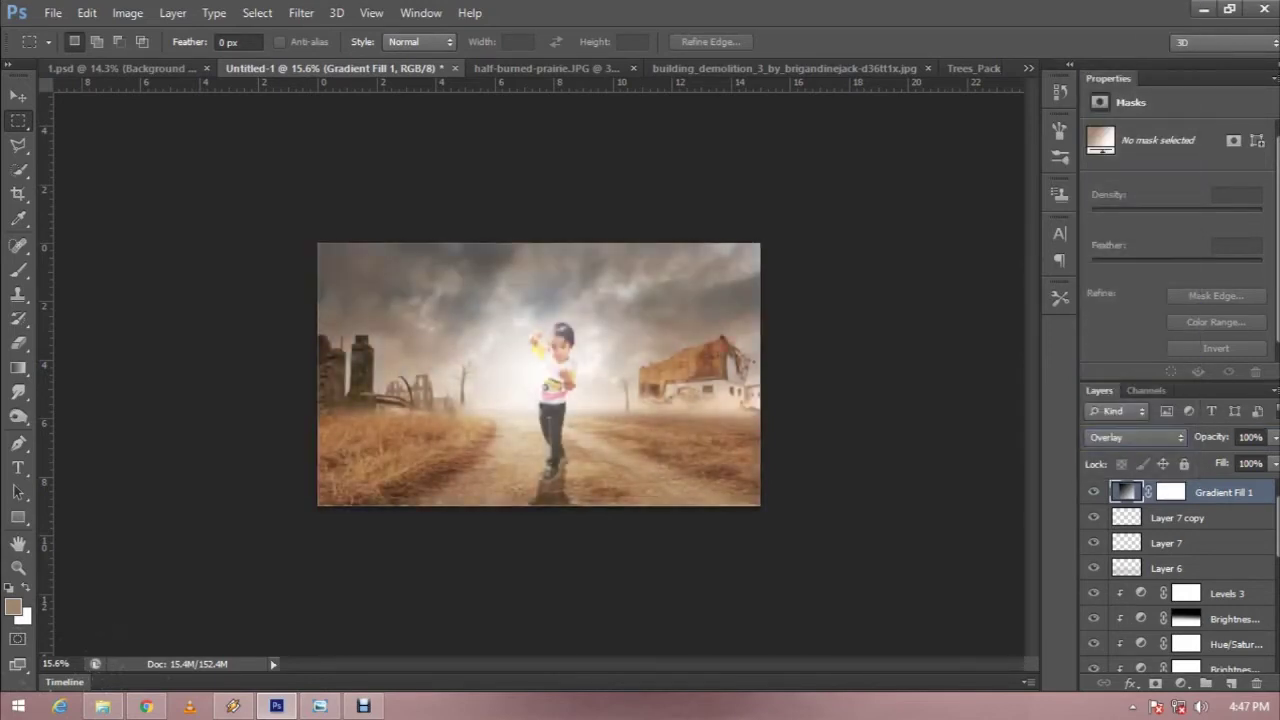
pyautogui.doubleClick(1126, 491)
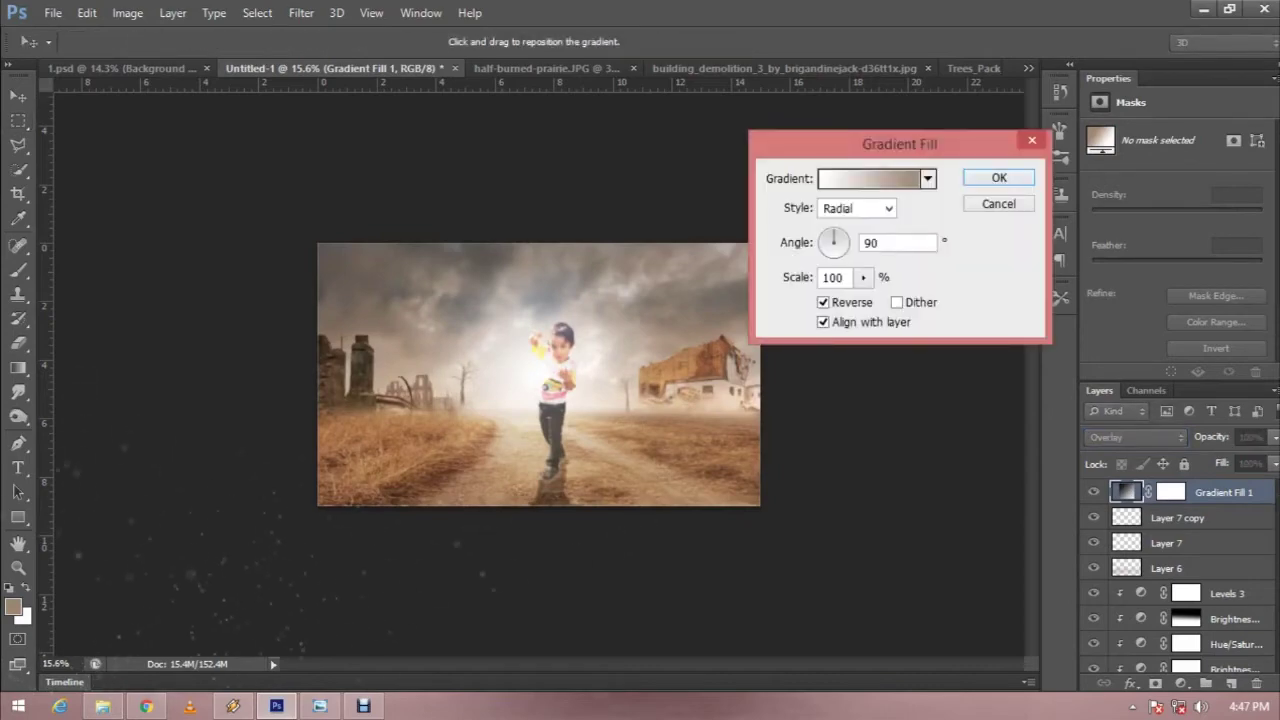
# - Recolour the gradient's start stop to a brown and tint its end stop pale pink
pyautogui.click(870, 178)
pyautogui.click(940, 522)
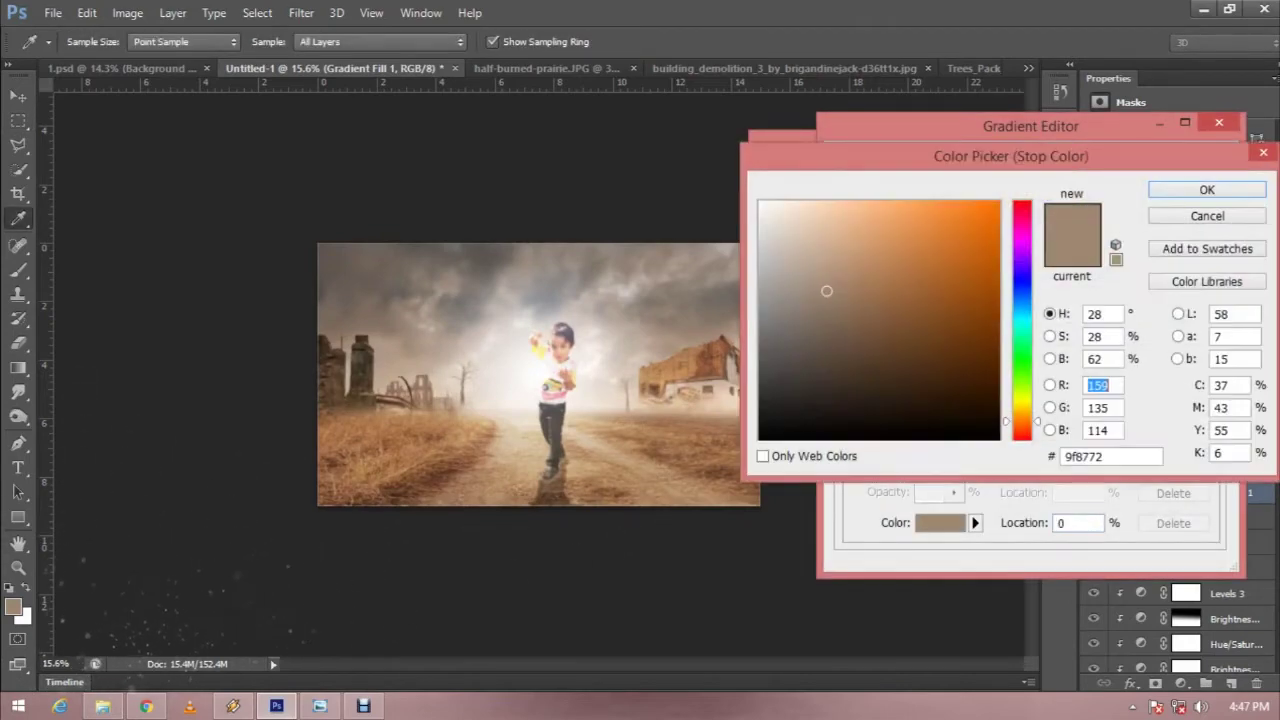
pyautogui.moveTo(823, 327); pyautogui.dragTo(822, 333)
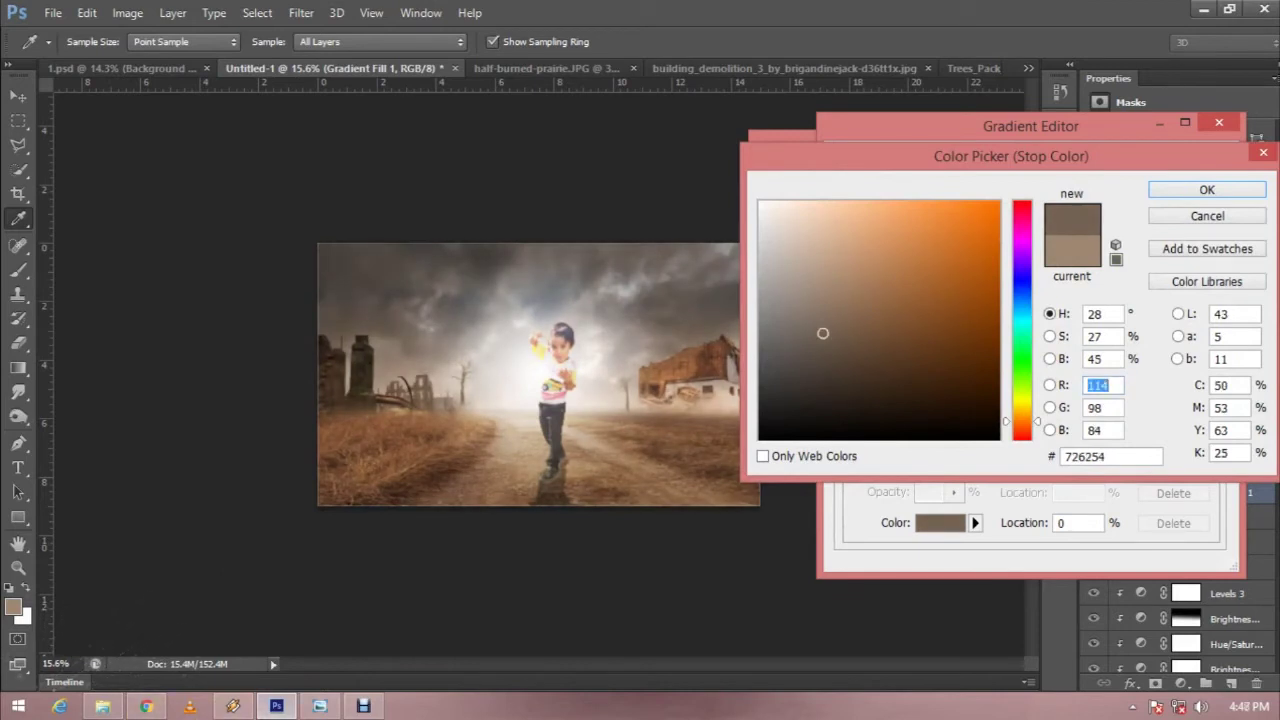
pyautogui.moveTo(822, 333)
pyautogui.mouseDown()
pyautogui.moveTo(843, 363)
pyautogui.moveTo(829, 306)
pyautogui.moveTo(829, 318)
pyautogui.mouseUp()
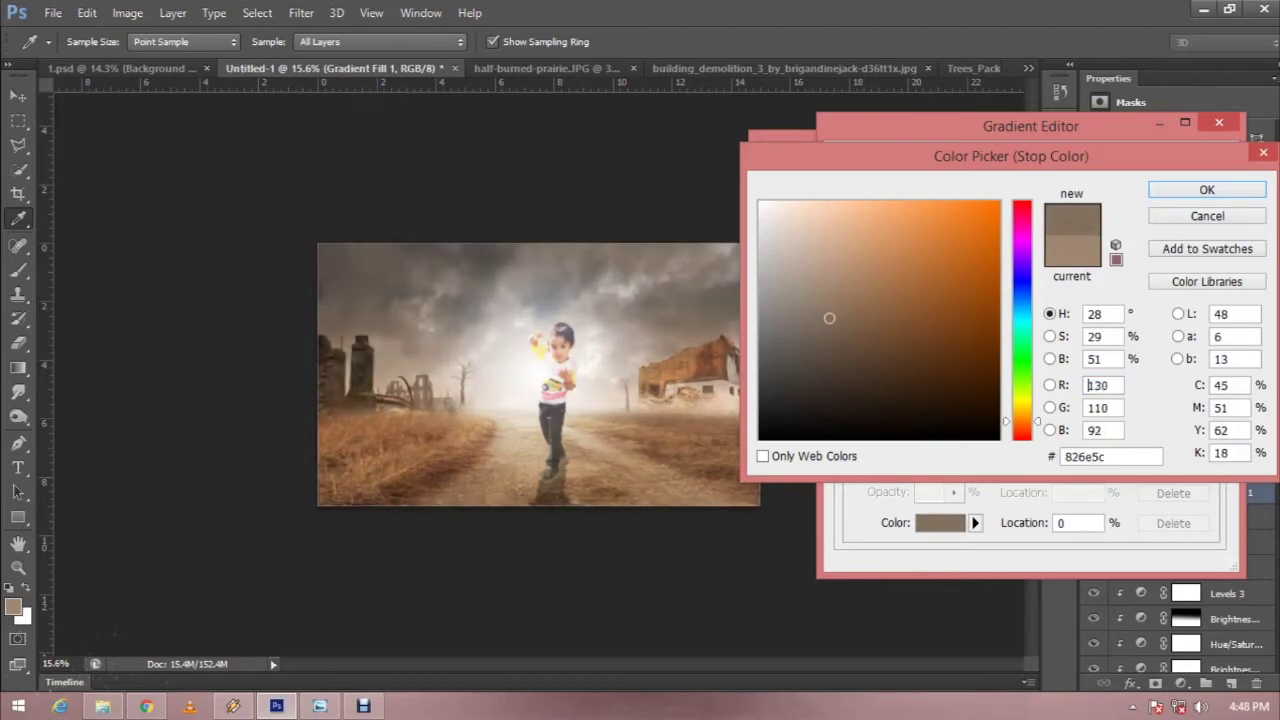
pyautogui.write('120')
pyautogui.press('Return')
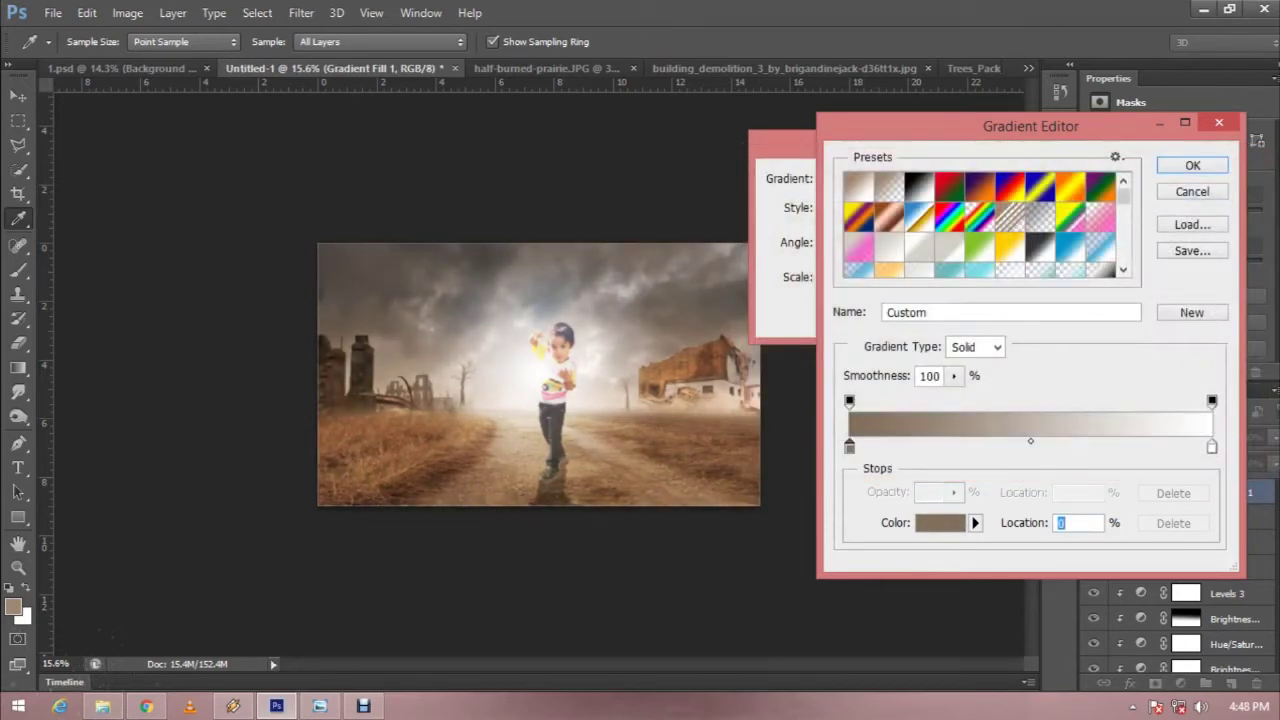
pyautogui.click(1211, 446)
pyautogui.click(940, 522)
pyautogui.click(829, 266)
pyautogui.moveTo(829, 266)
pyautogui.mouseDown()
pyautogui.moveTo(789, 251)
pyautogui.moveTo(779, 215)
pyautogui.moveTo(775, 254)
pyautogui.moveTo(789, 223)
pyautogui.moveTo(780, 254)
pyautogui.moveTo(796, 273)
pyautogui.moveTo(787, 227)
pyautogui.moveTo(768, 229)
pyautogui.mouseUp()
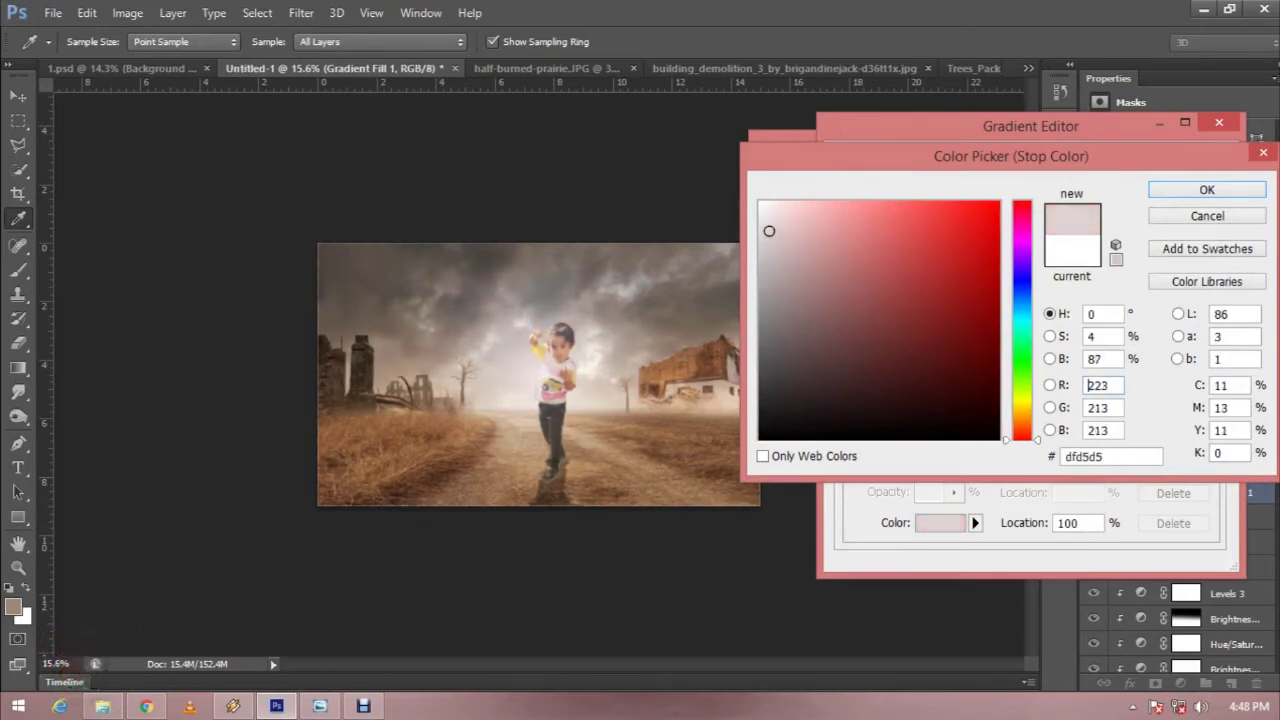
pyautogui.click(1206, 190)
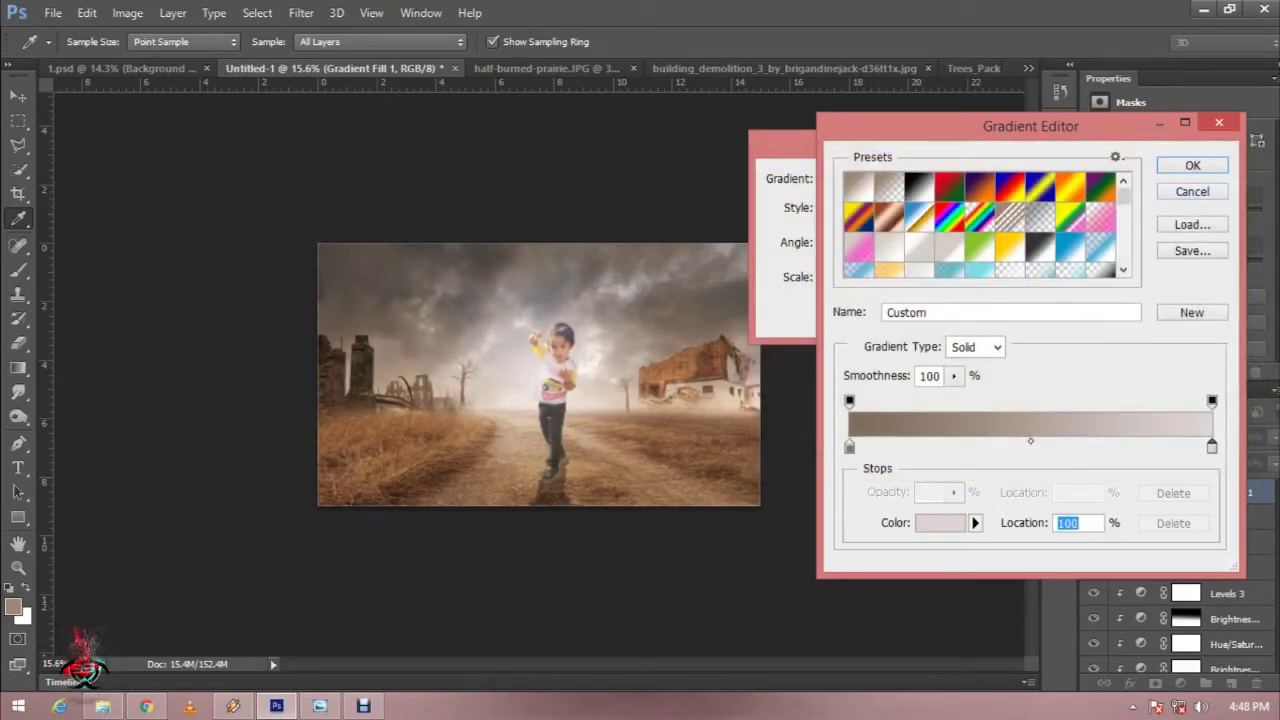
# - Set the gradient's start stop to brown 877565
pyautogui.click(849, 447)
pyautogui.click(940, 522)
pyautogui.moveTo(825, 281)
pyautogui.mouseDown()
pyautogui.moveTo(797, 300)
pyautogui.moveTo(803, 329)
pyautogui.moveTo(806, 309)
pyautogui.moveTo(819, 314)
pyautogui.moveTo(800, 337)
pyautogui.moveTo(808, 316)
pyautogui.mouseUp()
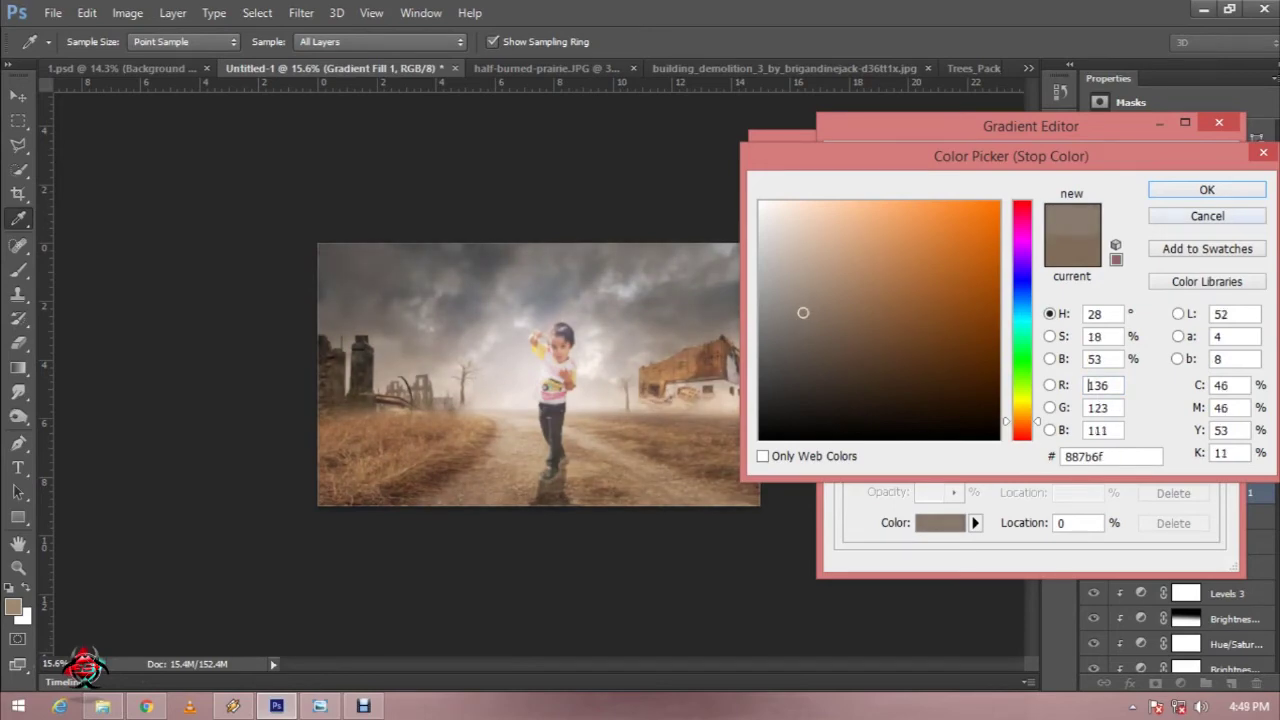
pyautogui.press('Return')
# - Sample and set the end stop to light beige bea894, then accept the gradient
pyautogui.click(1211, 446)
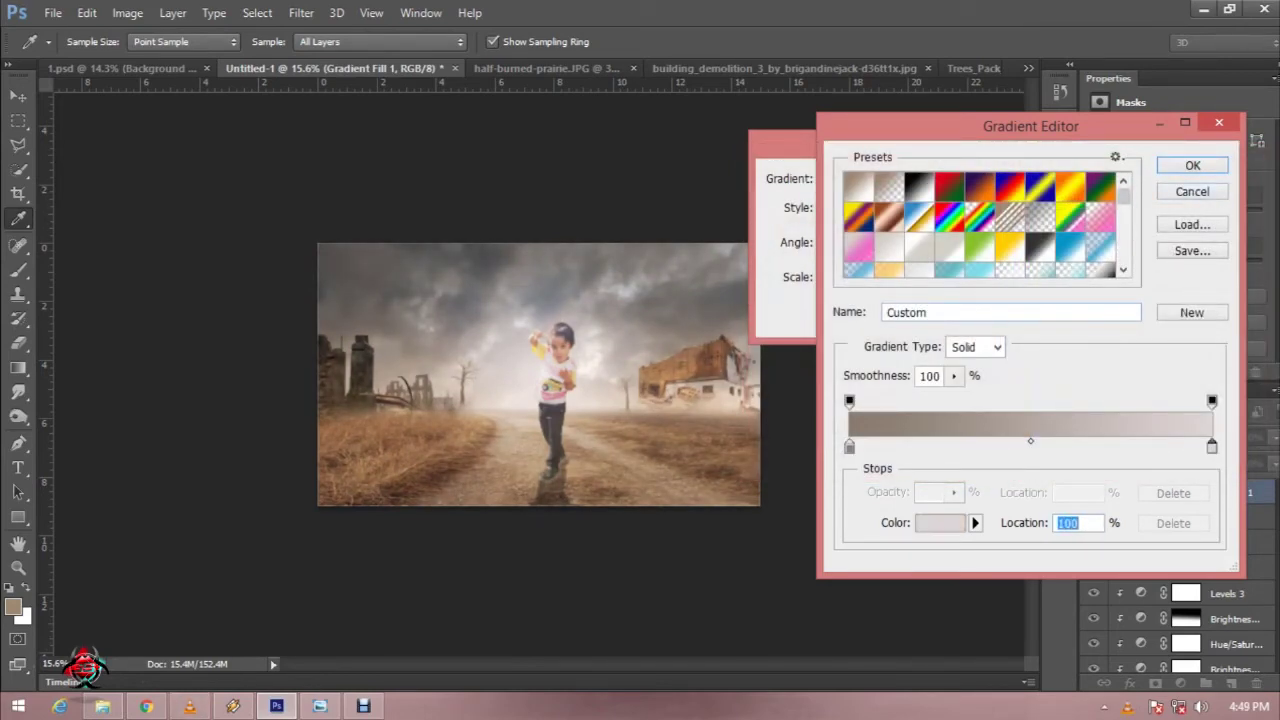
pyautogui.doubleClick(1211, 446)
pyautogui.moveTo(536, 369); pyautogui.dragTo(538, 355)
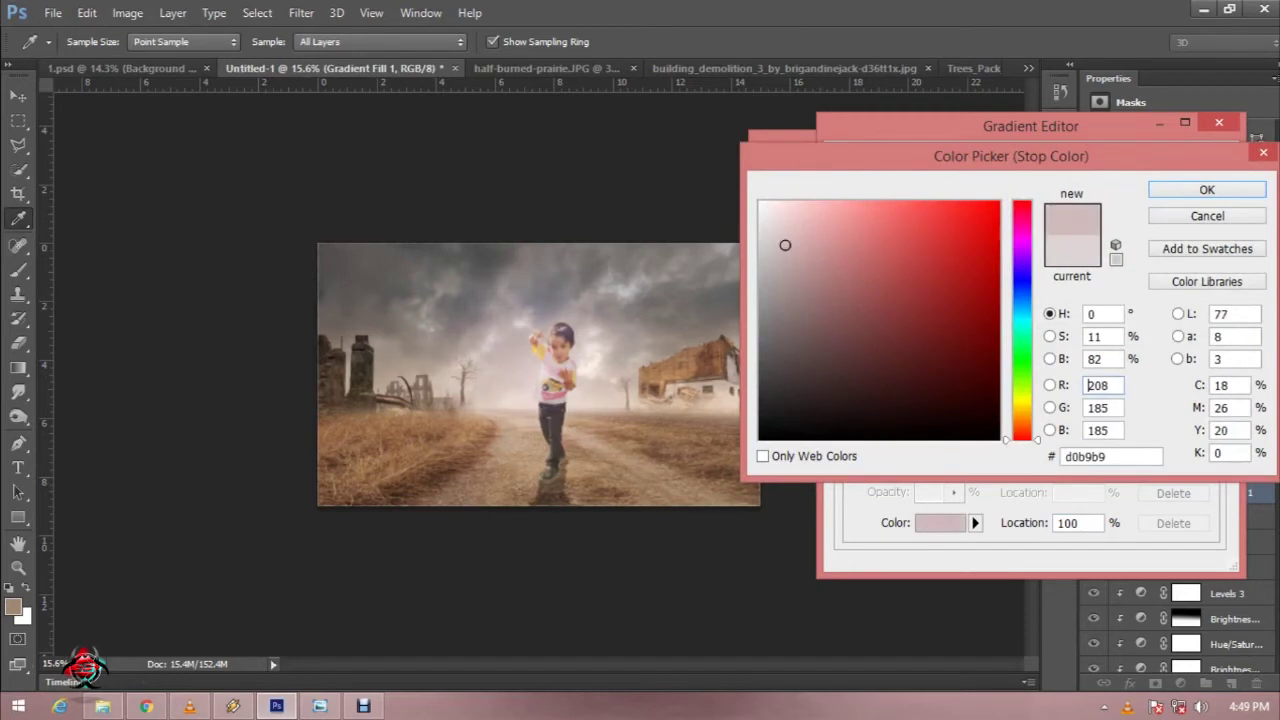
pyautogui.click(533, 372)
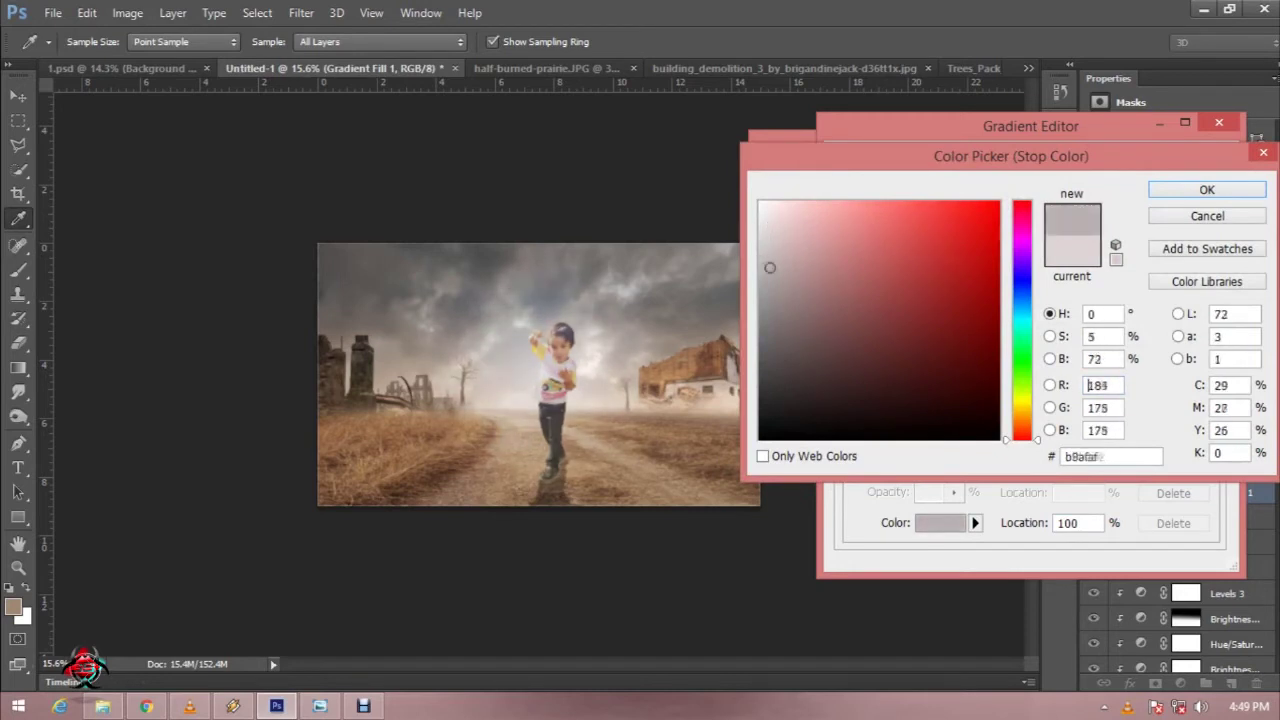
pyautogui.moveTo(512, 364); pyautogui.dragTo(531, 370)
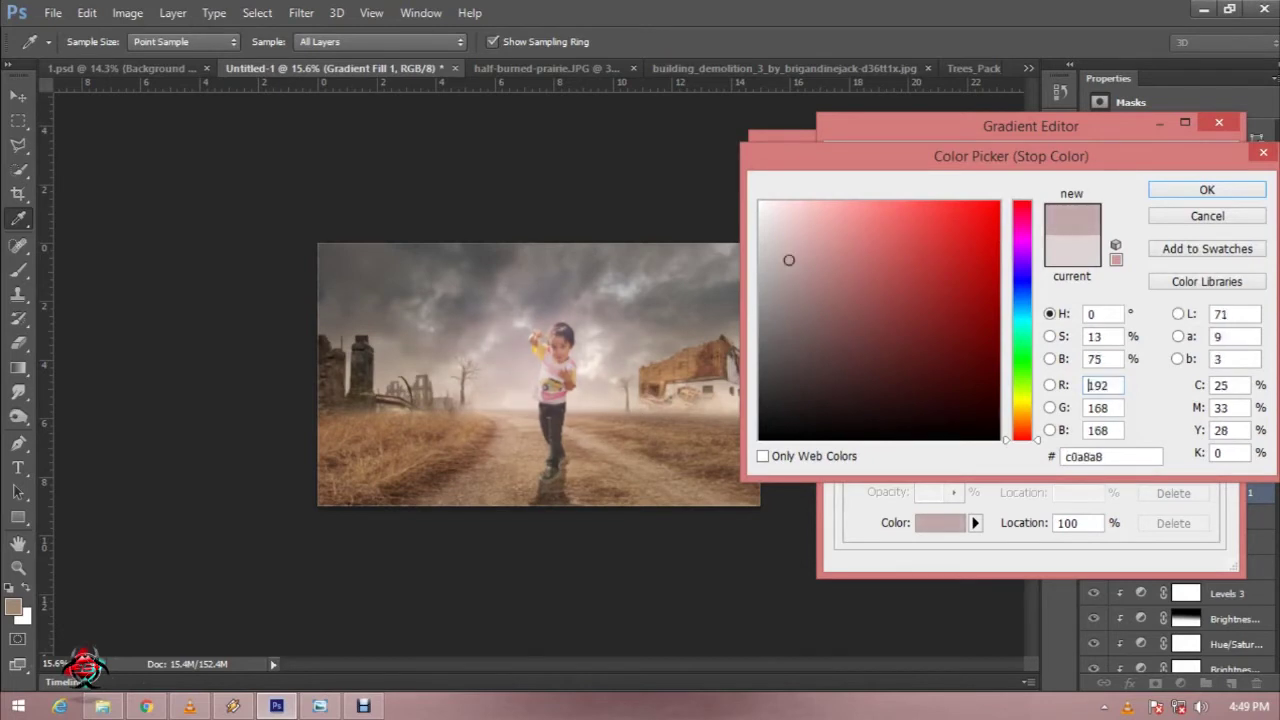
pyautogui.moveTo(530, 359)
pyautogui.mouseDown()
pyautogui.moveTo(537, 373)
pyautogui.moveTo(532, 360)
pyautogui.mouseUp()
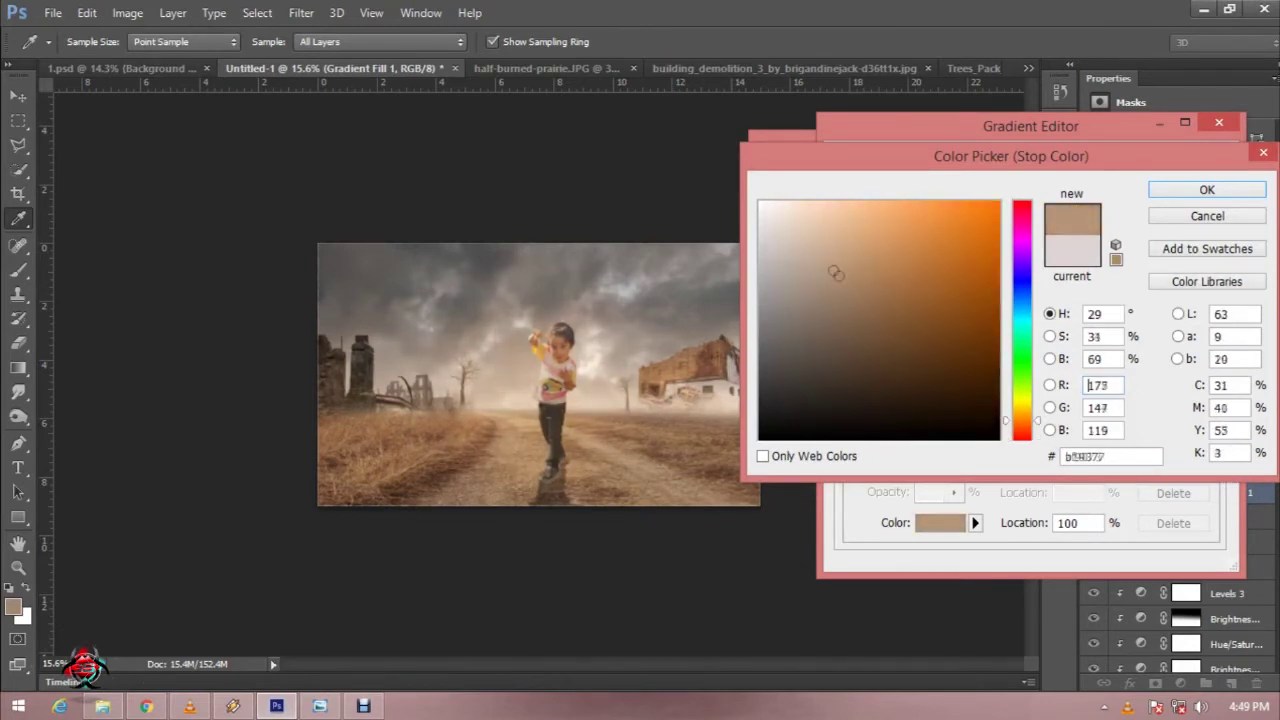
pyautogui.moveTo(810, 254)
pyautogui.mouseDown()
pyautogui.moveTo(803, 289)
pyautogui.moveTo(812, 262)
pyautogui.mouseUp()
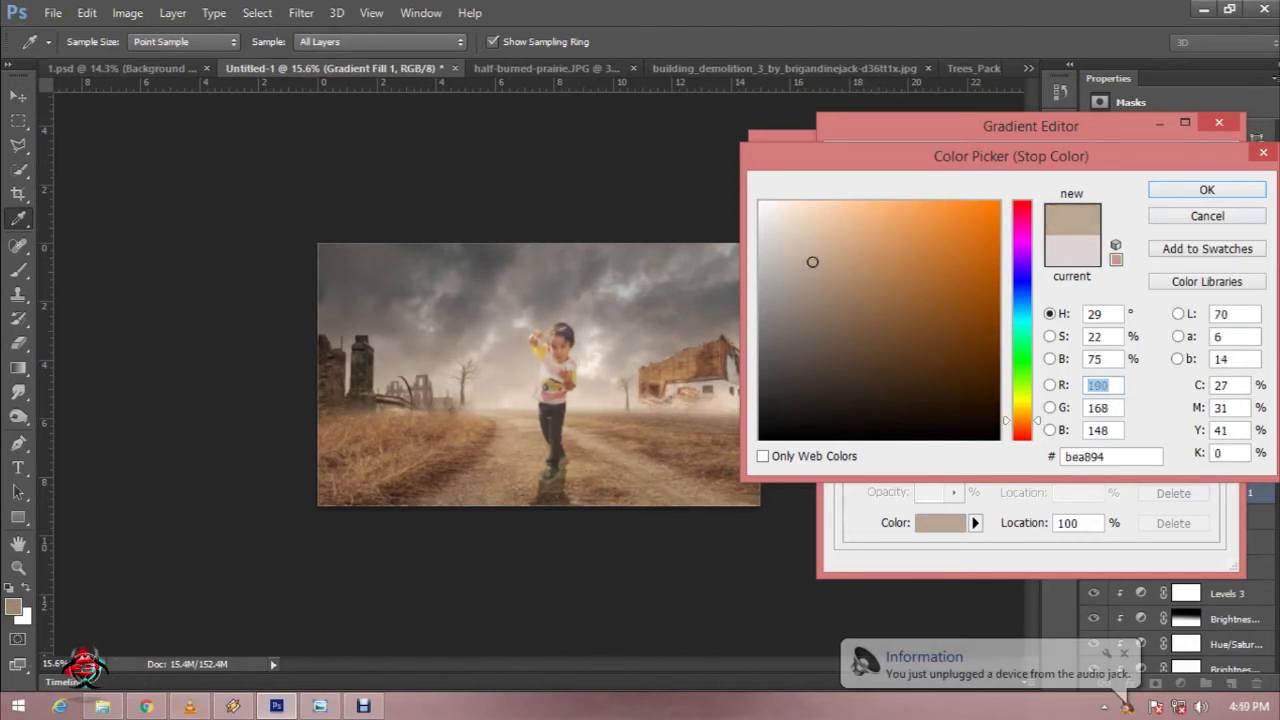
pyautogui.press('Return')
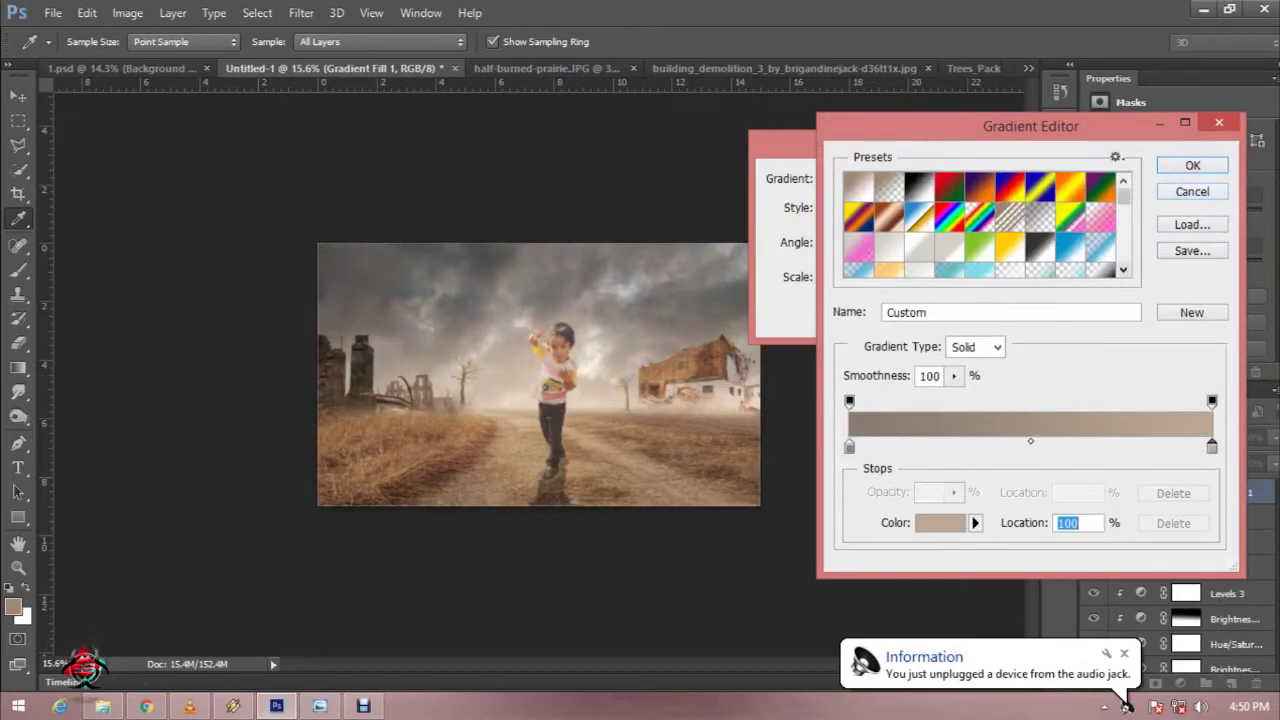
pyautogui.press('Return')
pyautogui.press('Return')
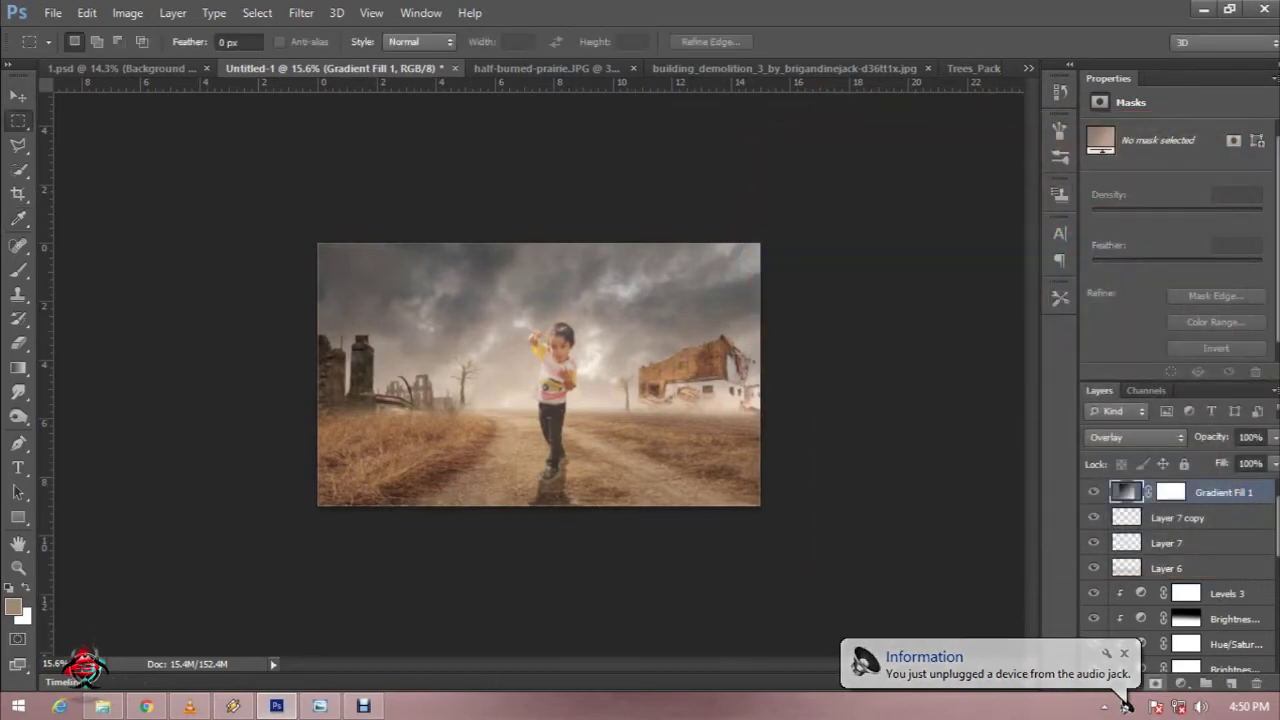
# - Add Curves 1, moving the Green white point to input 240 and the Blue white point further left
pyautogui.click(1180, 683)
pyautogui.click(1107, 388)
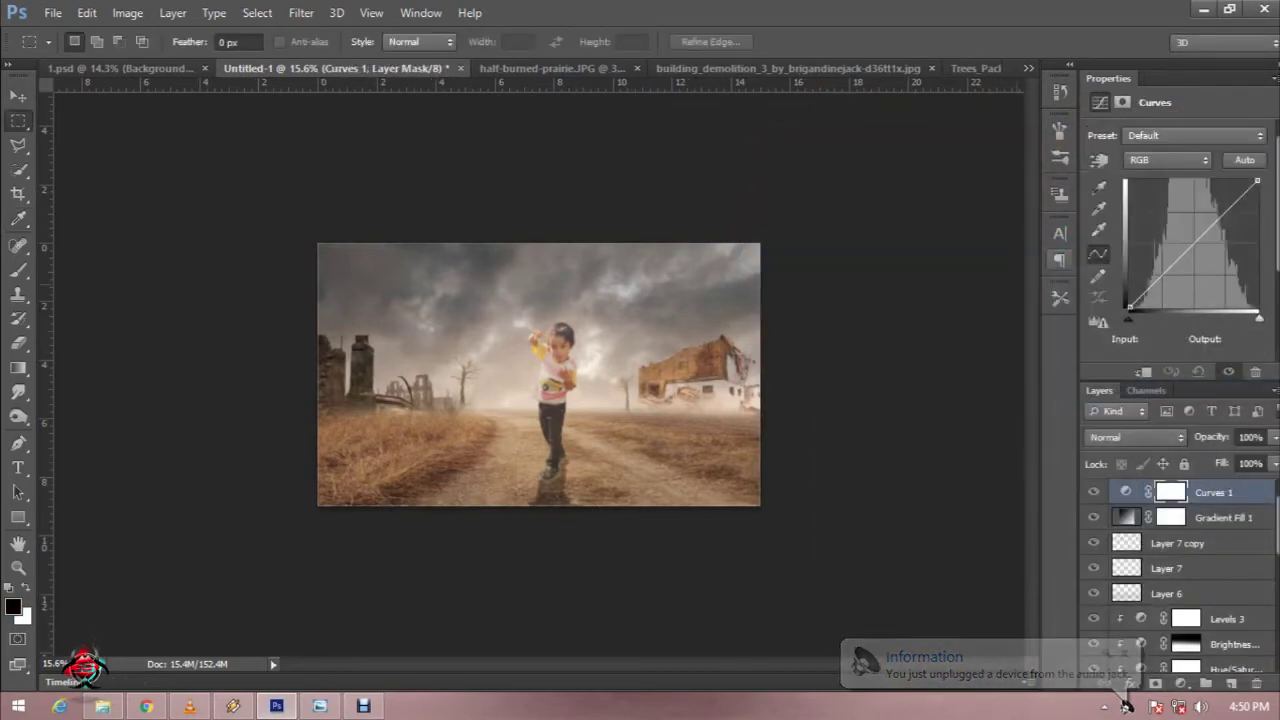
pyautogui.click(1168, 160)
pyautogui.click(1137, 209)
pyautogui.moveTo(1257, 180); pyautogui.dragTo(1251, 181)
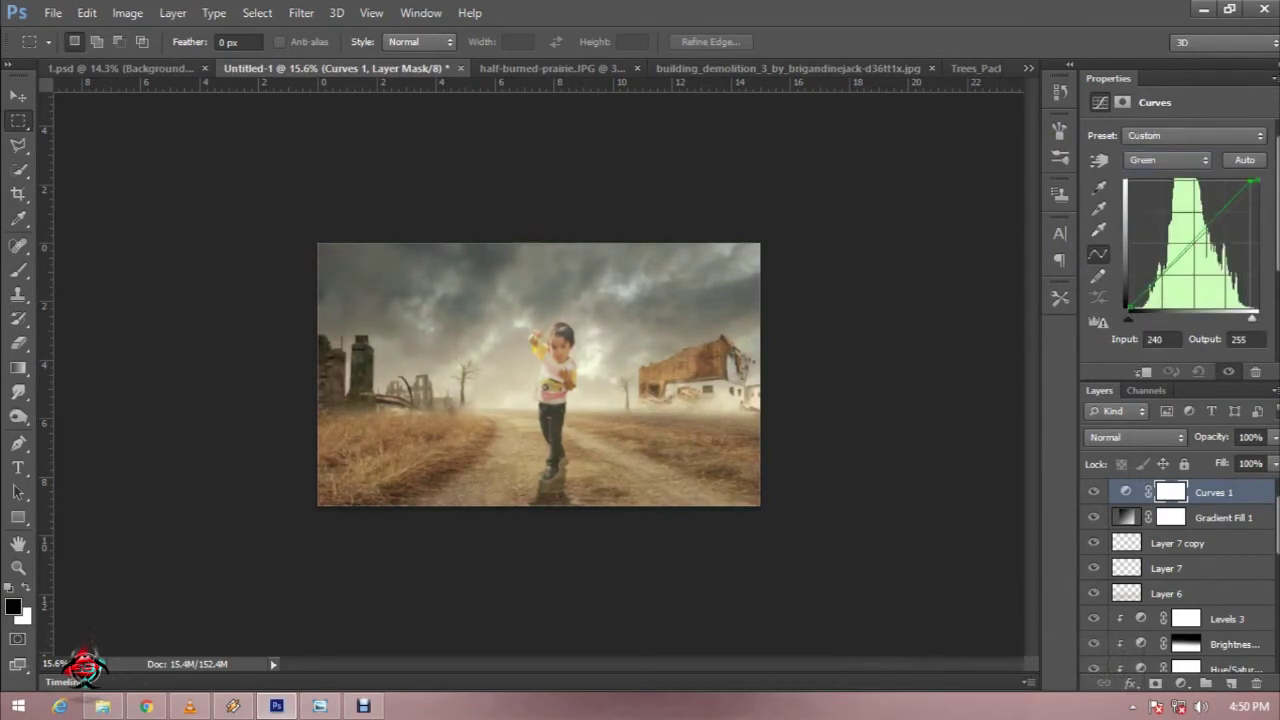
pyautogui.click(1168, 160)
pyautogui.click(1140, 225)
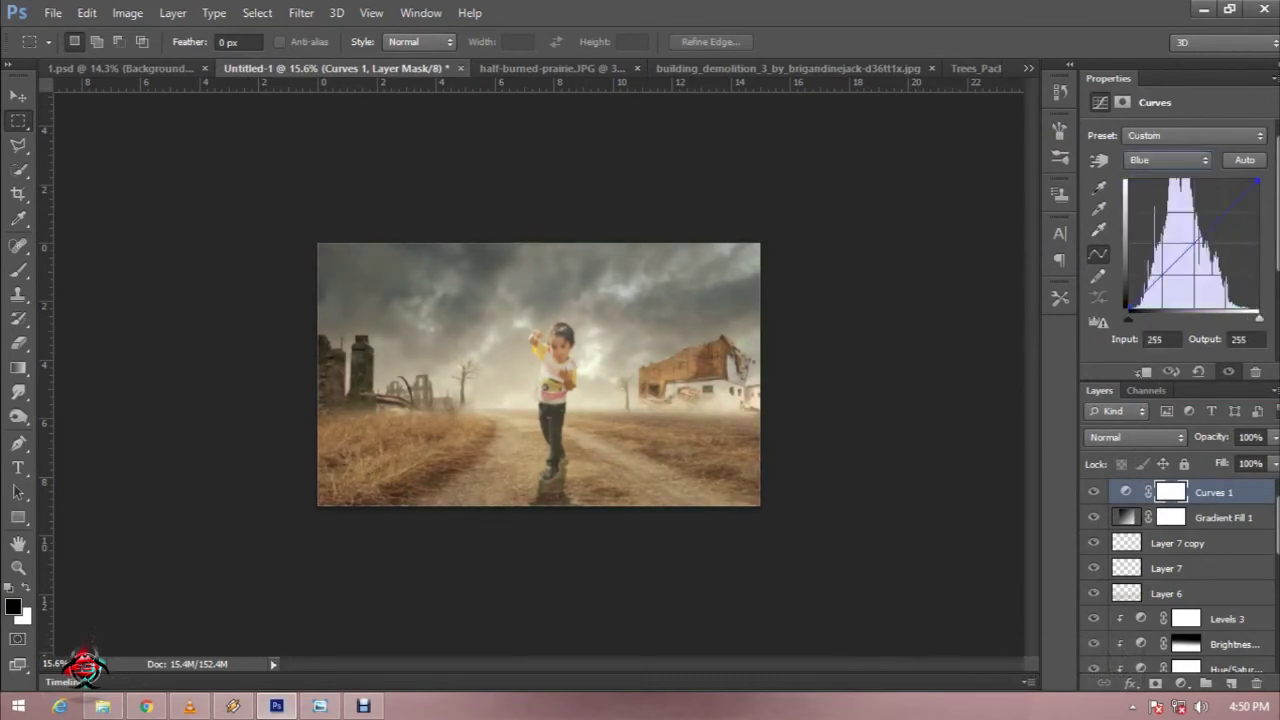
pyautogui.moveTo(1257, 181); pyautogui.dragTo(1251, 181)
pyautogui.moveTo(1251, 181); pyautogui.dragTo(1245, 181)
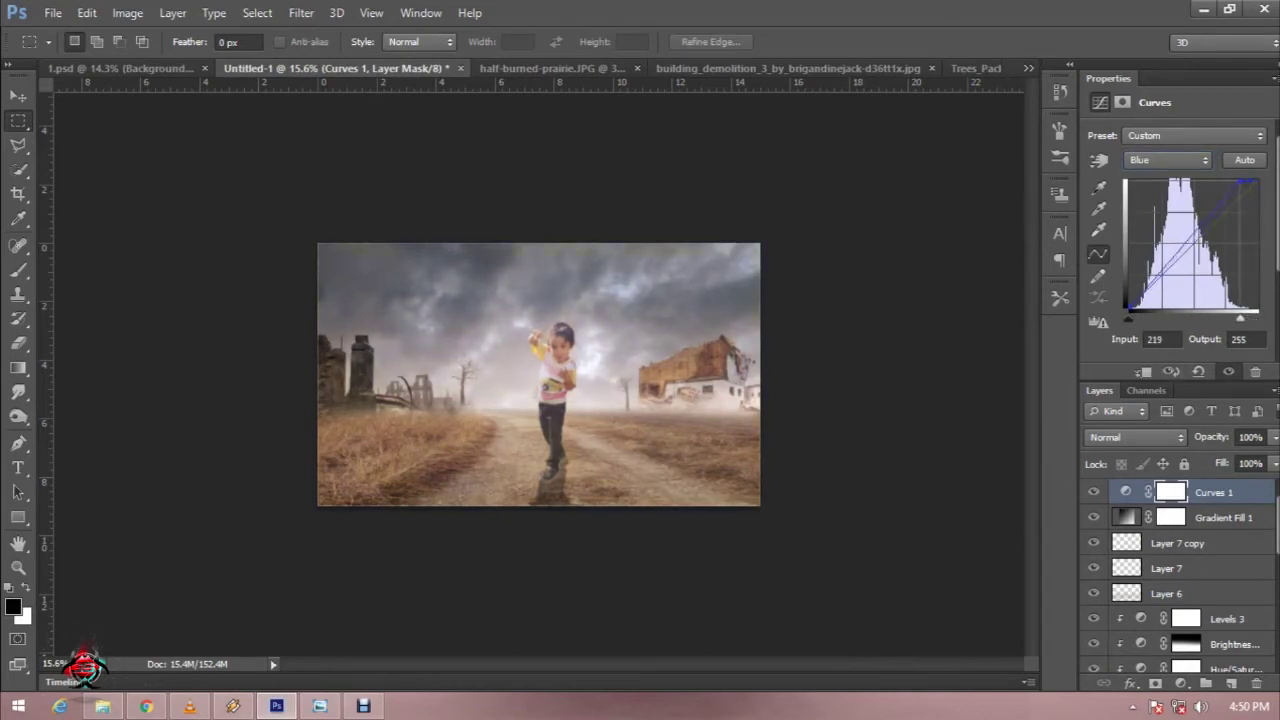
pyautogui.click(1128, 305)
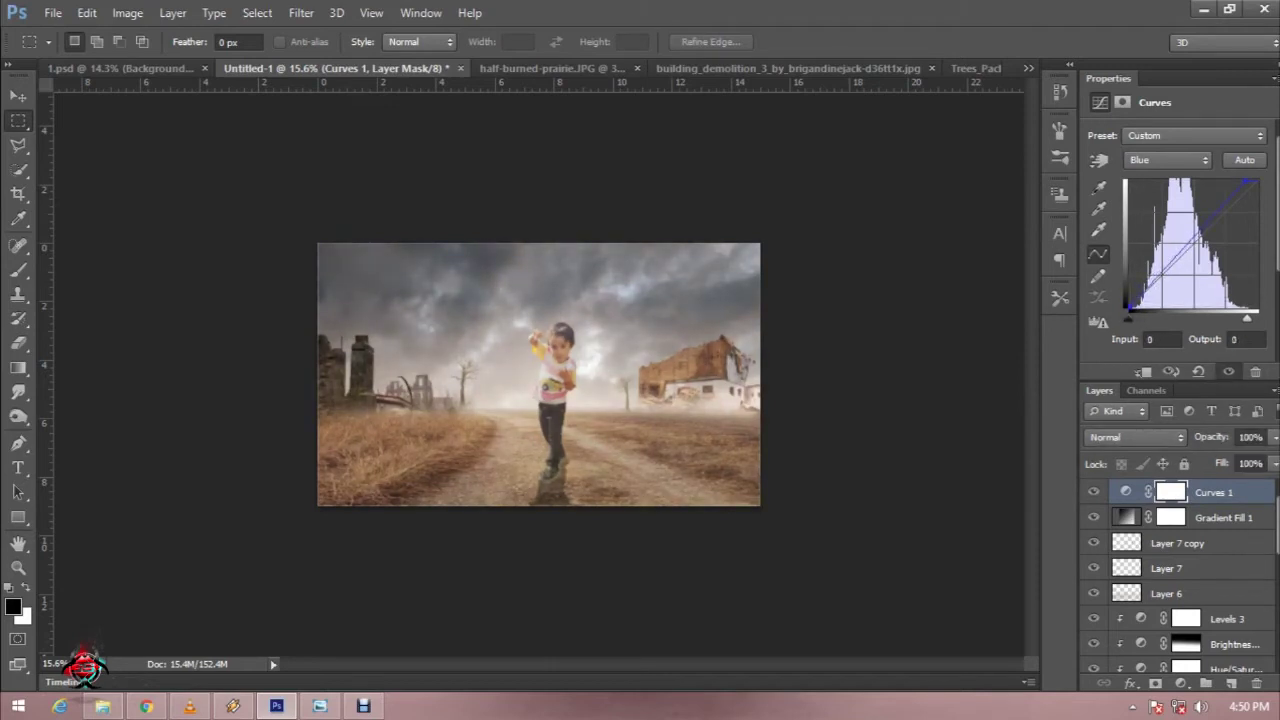
pyautogui.click(1171, 492)
# - Paint black at 100% opacity in the centre of the Curves 1 mask and compare before/after
pyautogui.click(18, 270)
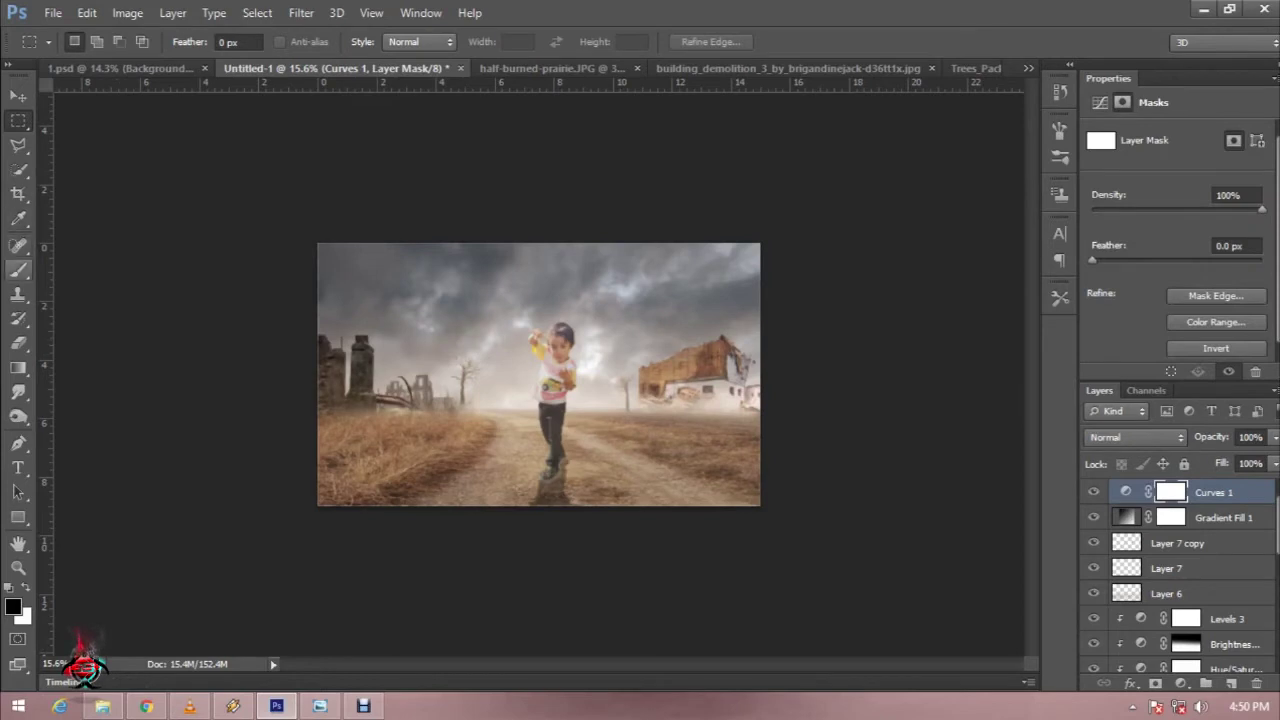
pyautogui.click(18, 270)
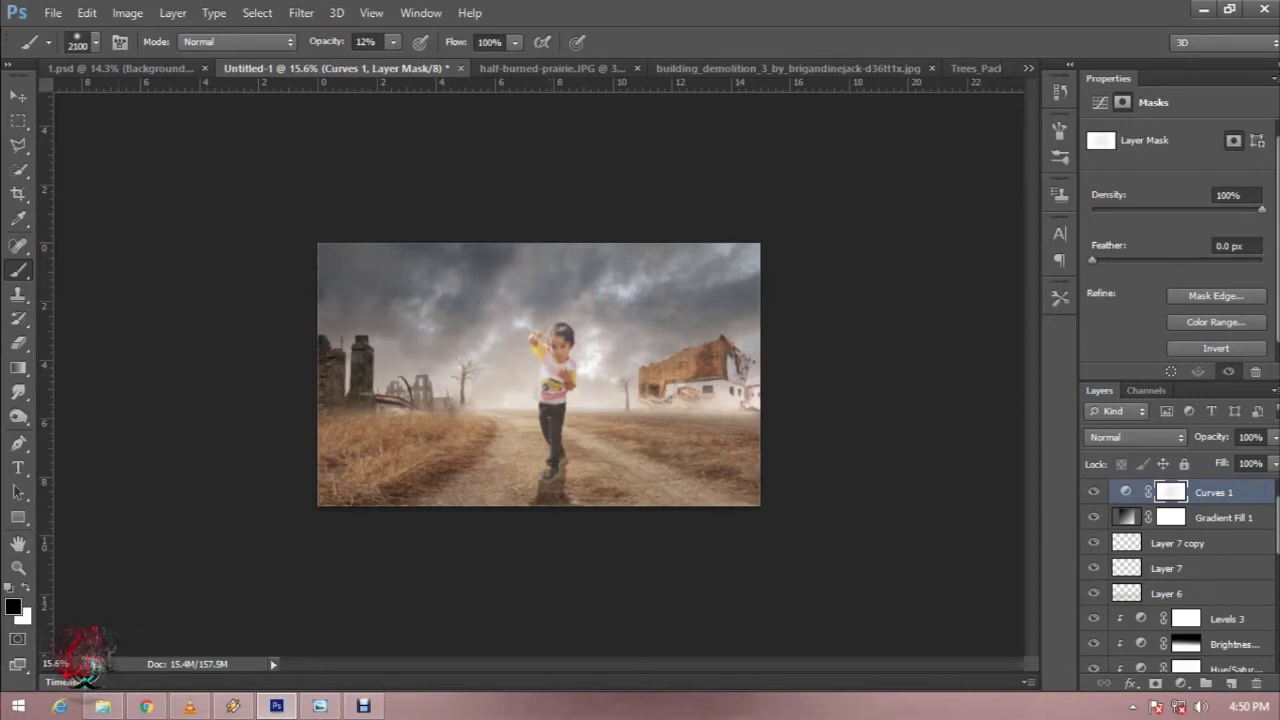
pyautogui.press('0')
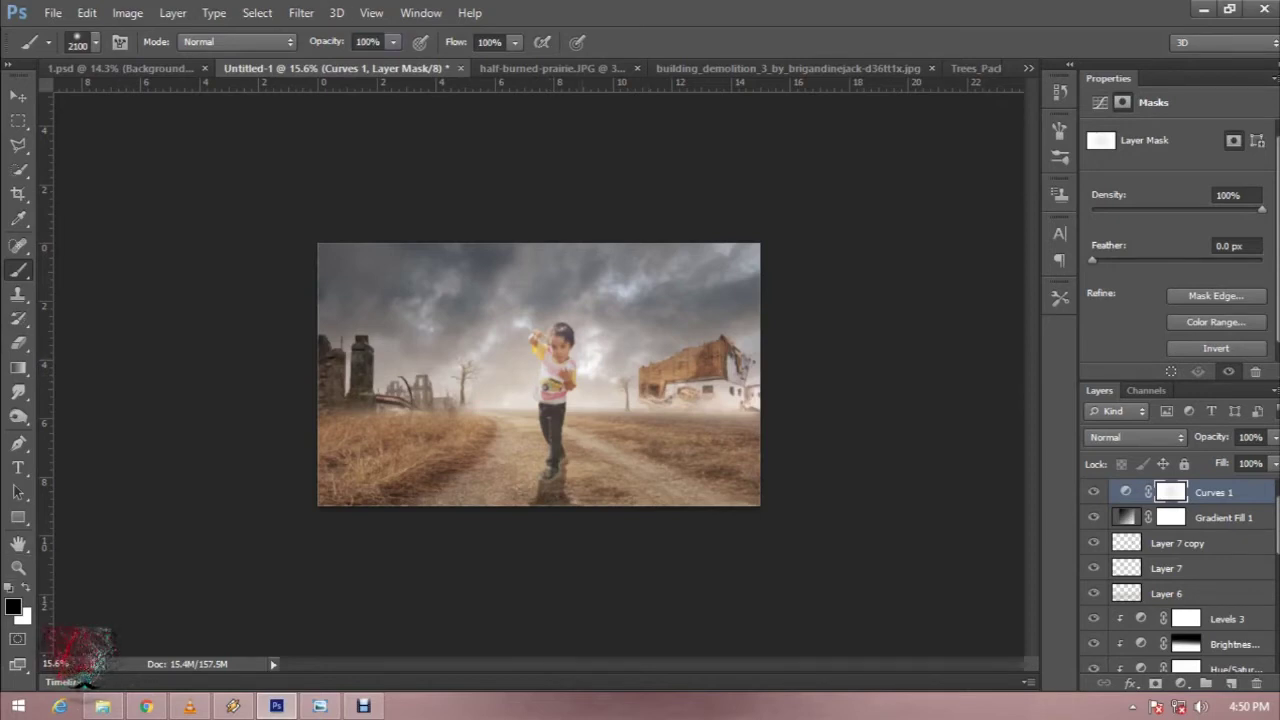
pyautogui.click(539, 374)
pyautogui.click(1093, 492)
pyautogui.click(1093, 492)
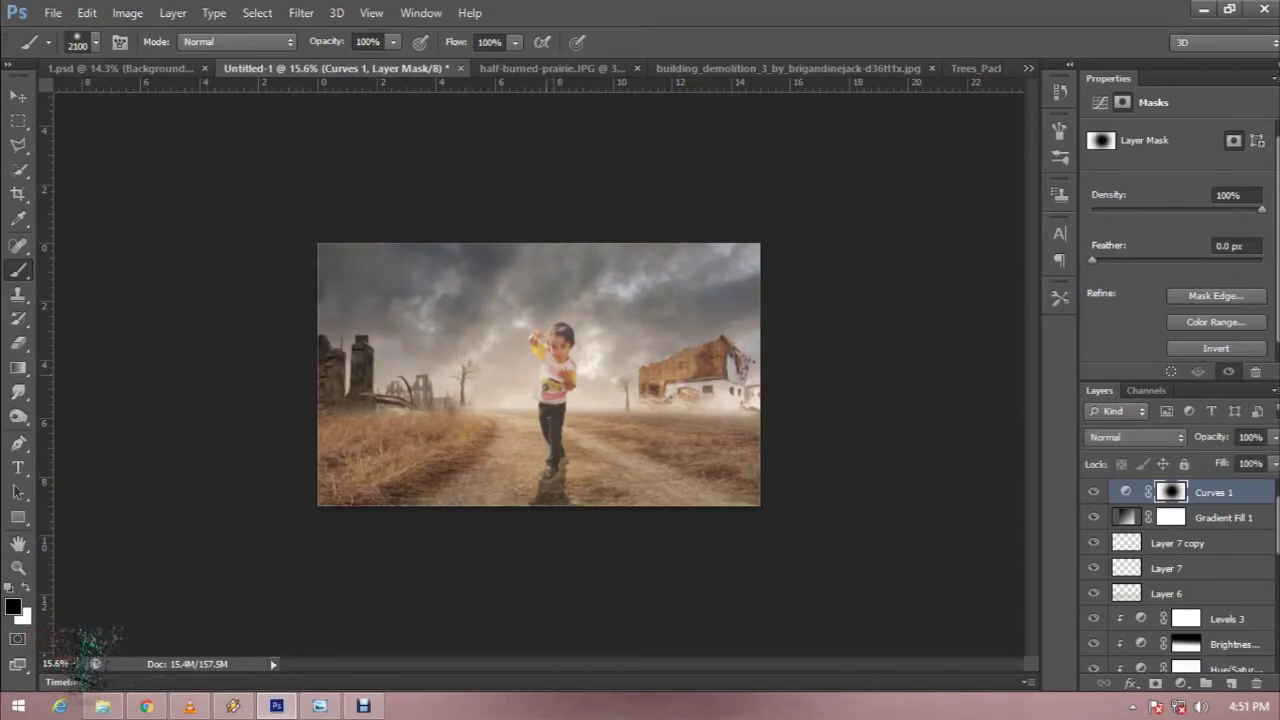
pyautogui.scroll(1, 539, 374)
pyautogui.scroll(1, 539, 374)
pyautogui.scroll(1, 539, 374)
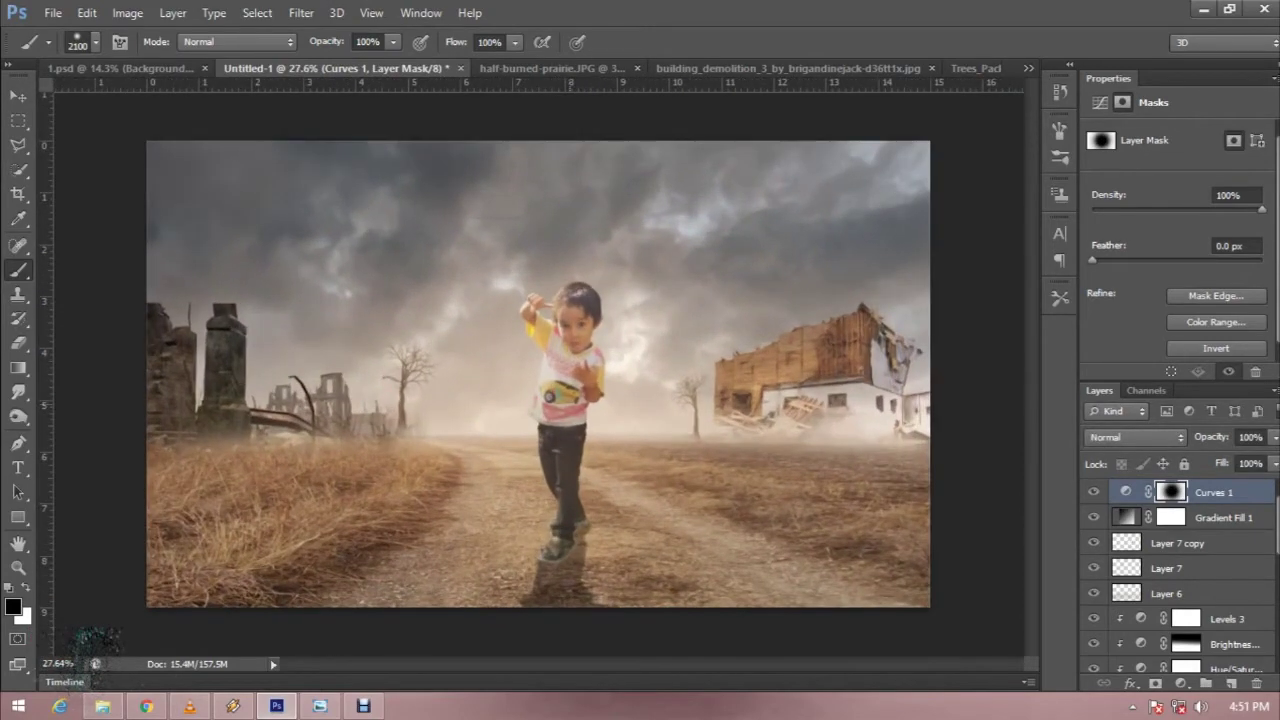
pyautogui.scroll(-2, 539, 374)
pyautogui.scroll(-1, 539, 374)
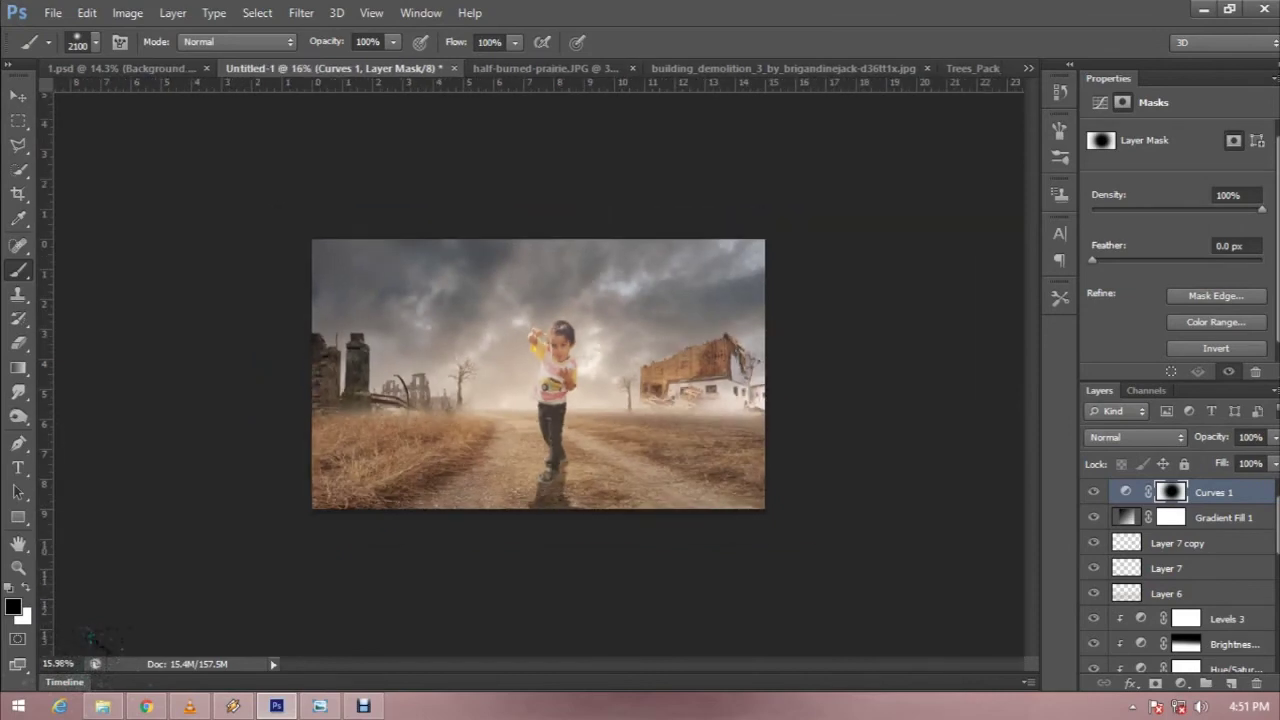
# - Add a Brightness/Contrast adjustment layer with brightness -68
pyautogui.click(1181, 683)
pyautogui.click(1100, 286)
pyautogui.moveTo(1176, 182); pyautogui.dragTo(1138, 182)
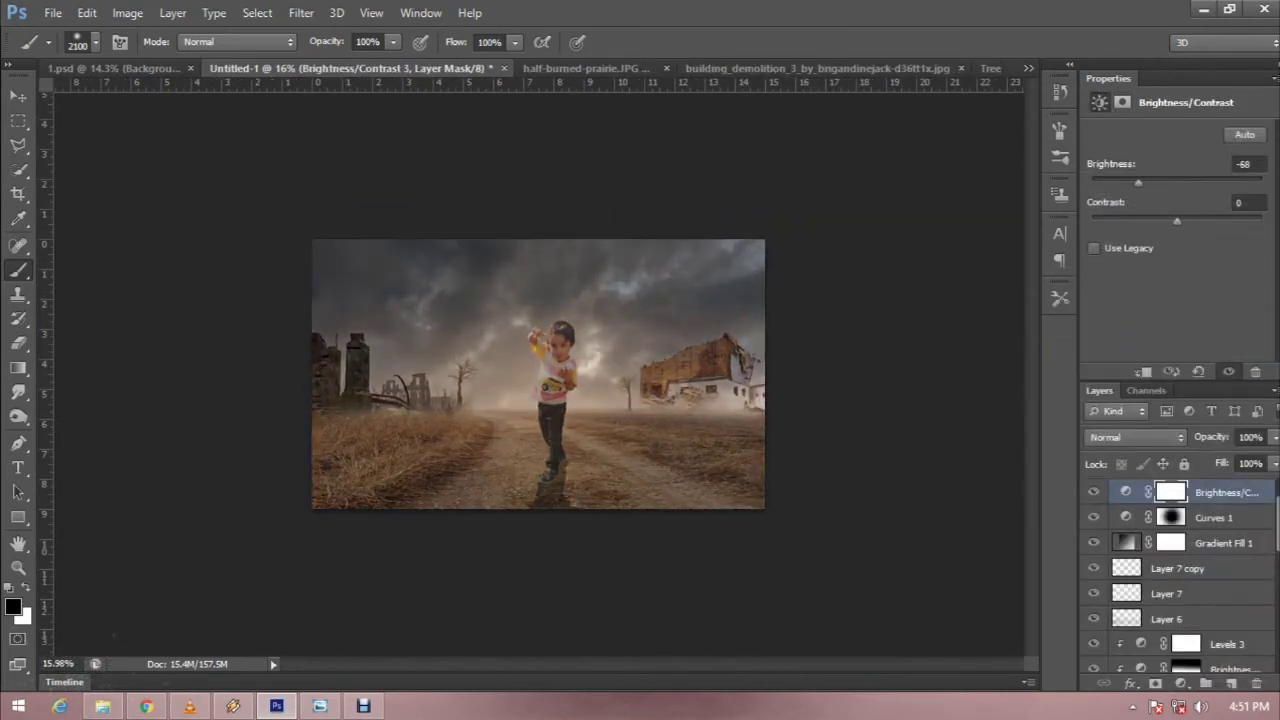
# - Paint the centre of the Brightness/Contrast 3 mask black and set the layer to 37% opacity
pyautogui.click(1122, 102)
pyautogui.click(533, 376)
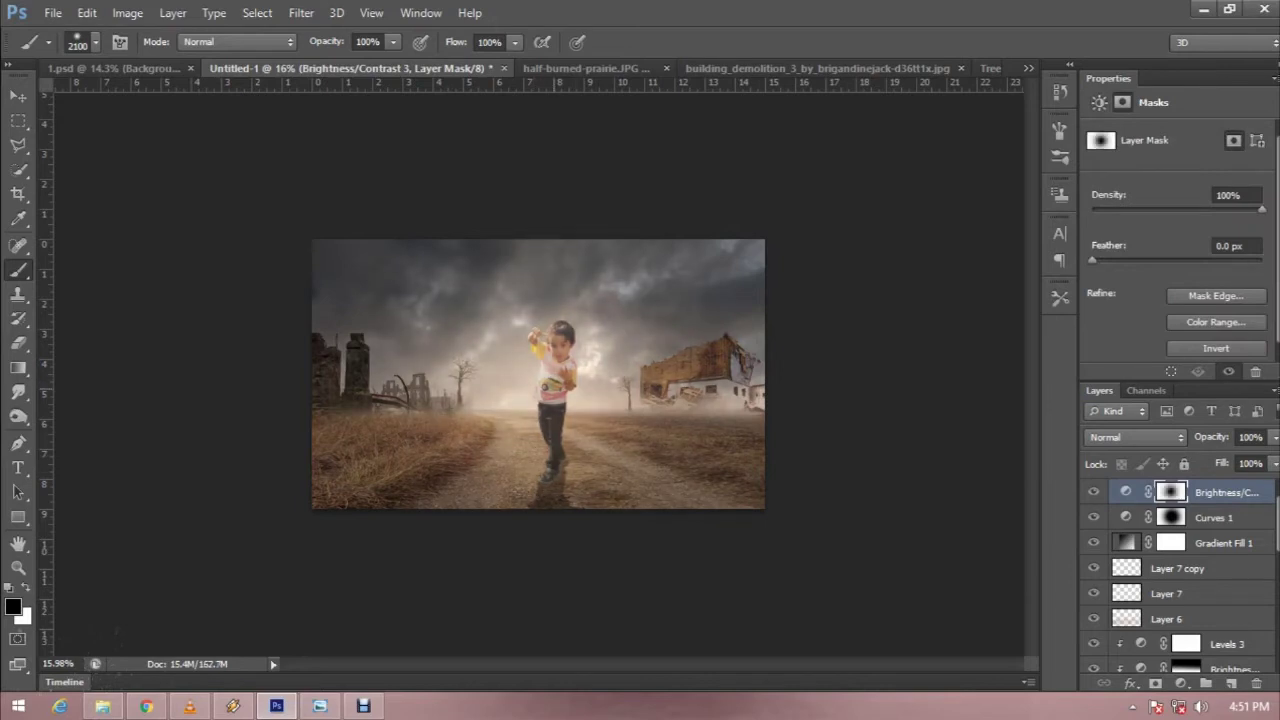
pyautogui.scroll(2, 538, 373)
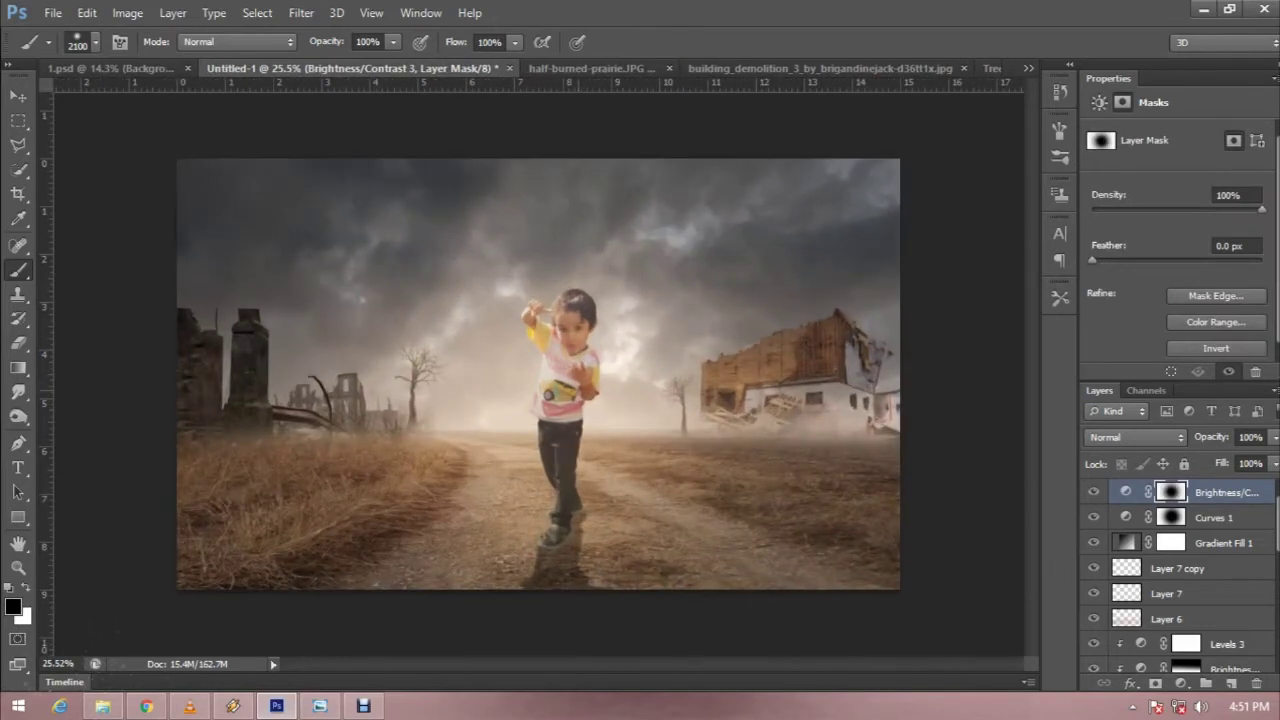
pyautogui.moveTo(1211, 437); pyautogui.dragTo(1190, 437)
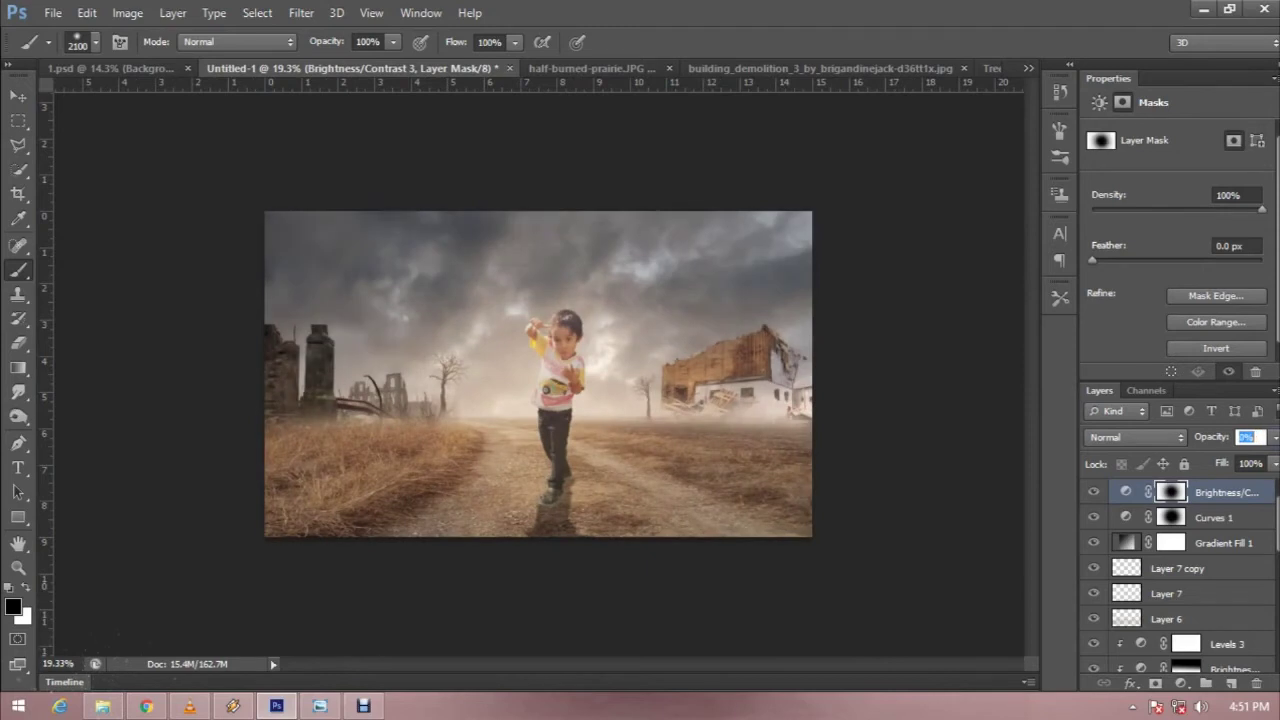
pyautogui.press('Return')
pyautogui.press('m')
pyautogui.scroll(-2, 538, 373)
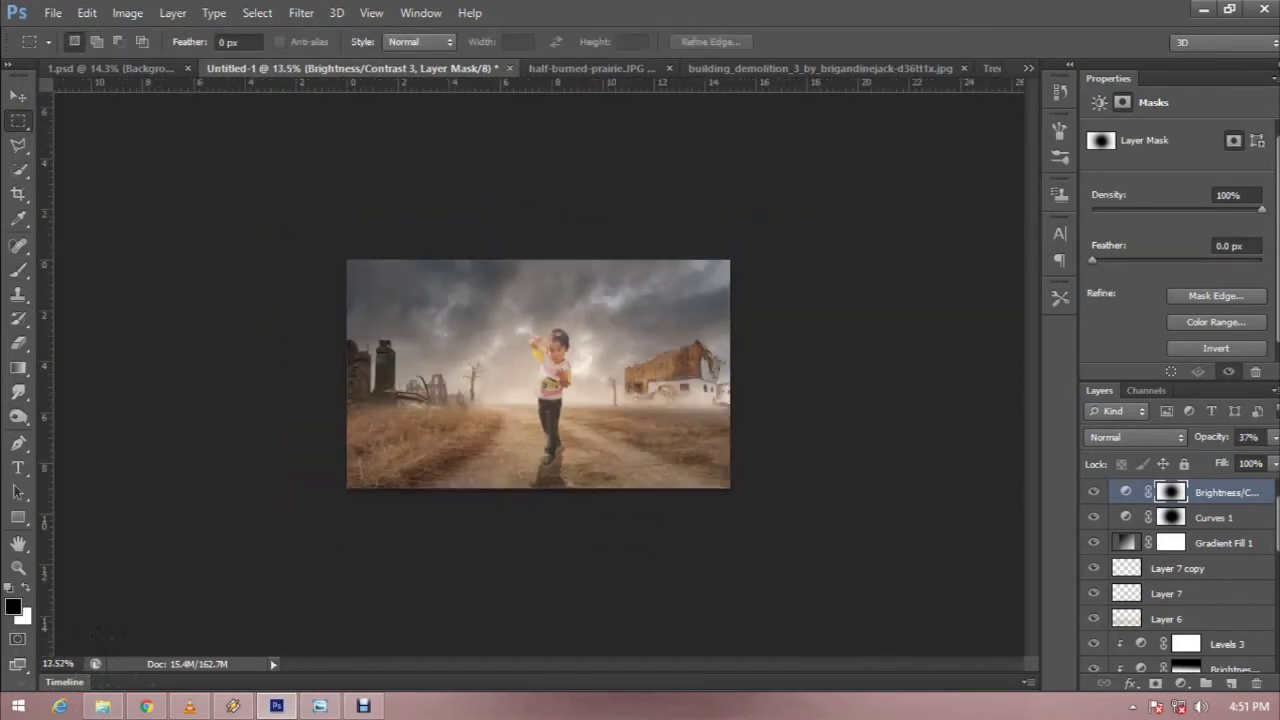
pyautogui.scroll(-5, 1180, 580)
pyautogui.click(1210, 568)
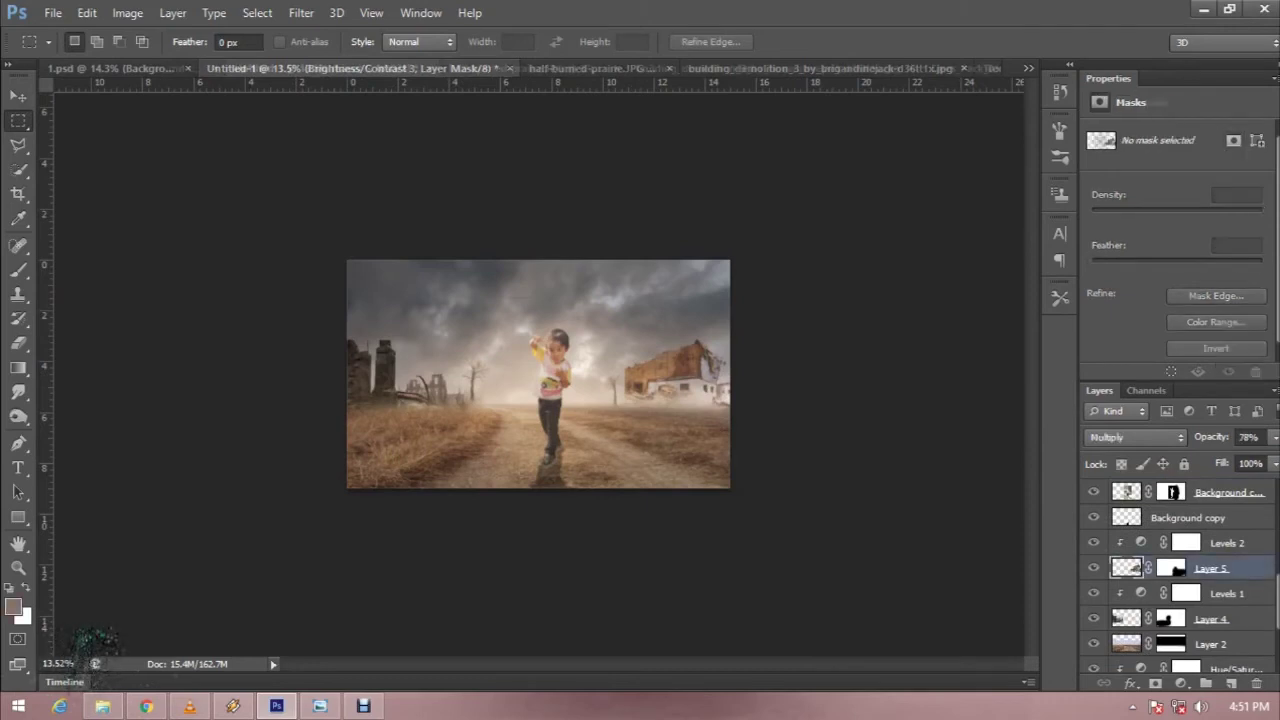
# - Apply Hue/Saturation to Layer 5 with saturation -53 and lightness -23
pyautogui.press('v')
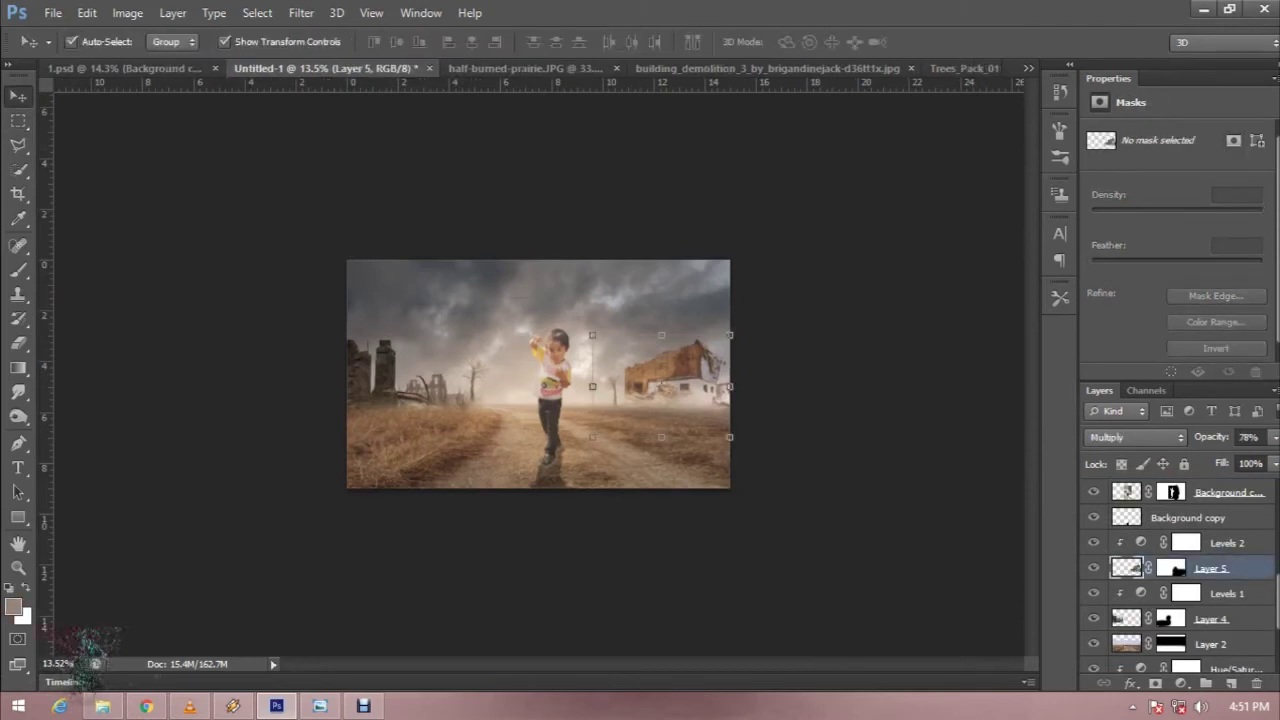
pyautogui.hotkey('ctrl', 'u')
pyautogui.moveTo(908, 294); pyautogui.dragTo(1070, 248)
pyautogui.moveTo(1025, 418); pyautogui.dragTo(984, 418)
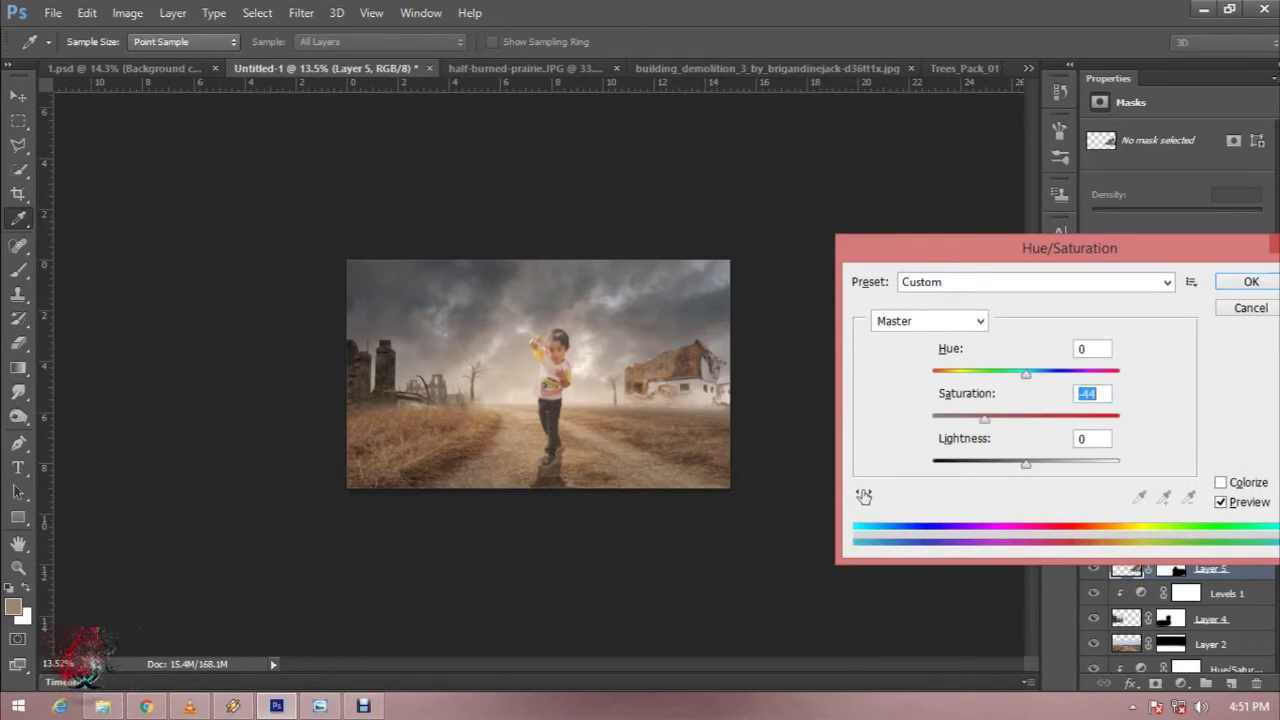
pyautogui.moveTo(984, 418); pyautogui.dragTo(976, 418)
pyautogui.moveTo(1025, 463); pyautogui.dragTo(992, 463)
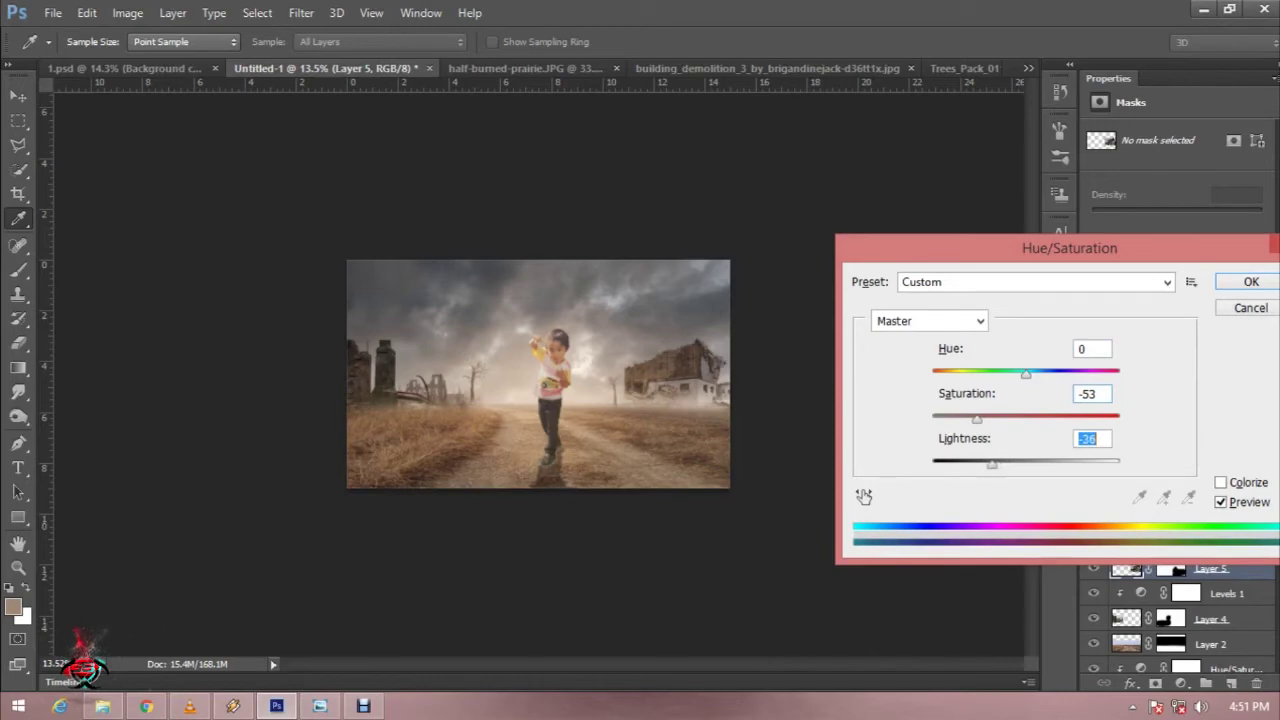
pyautogui.moveTo(995, 463); pyautogui.dragTo(1005, 463)
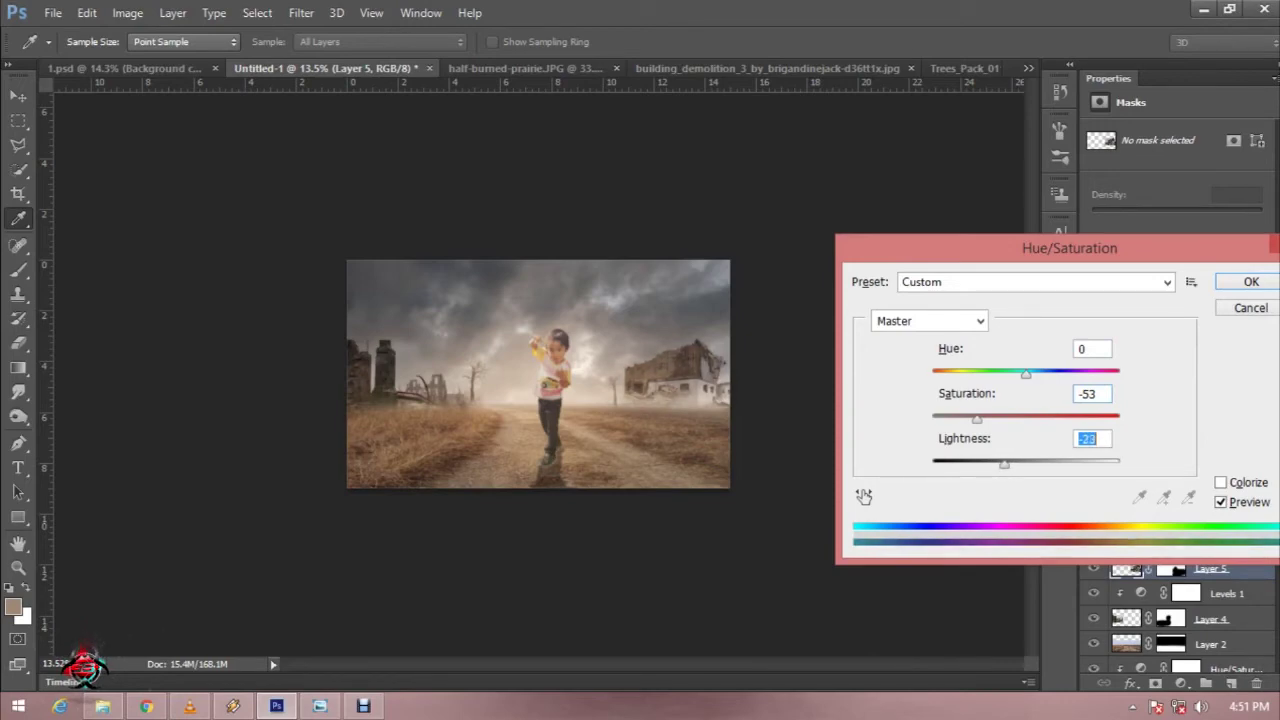
pyautogui.press('Return')
# - Zoom in on the canvas and switch to the Rectangular Marquee tool
pyautogui.press('v')
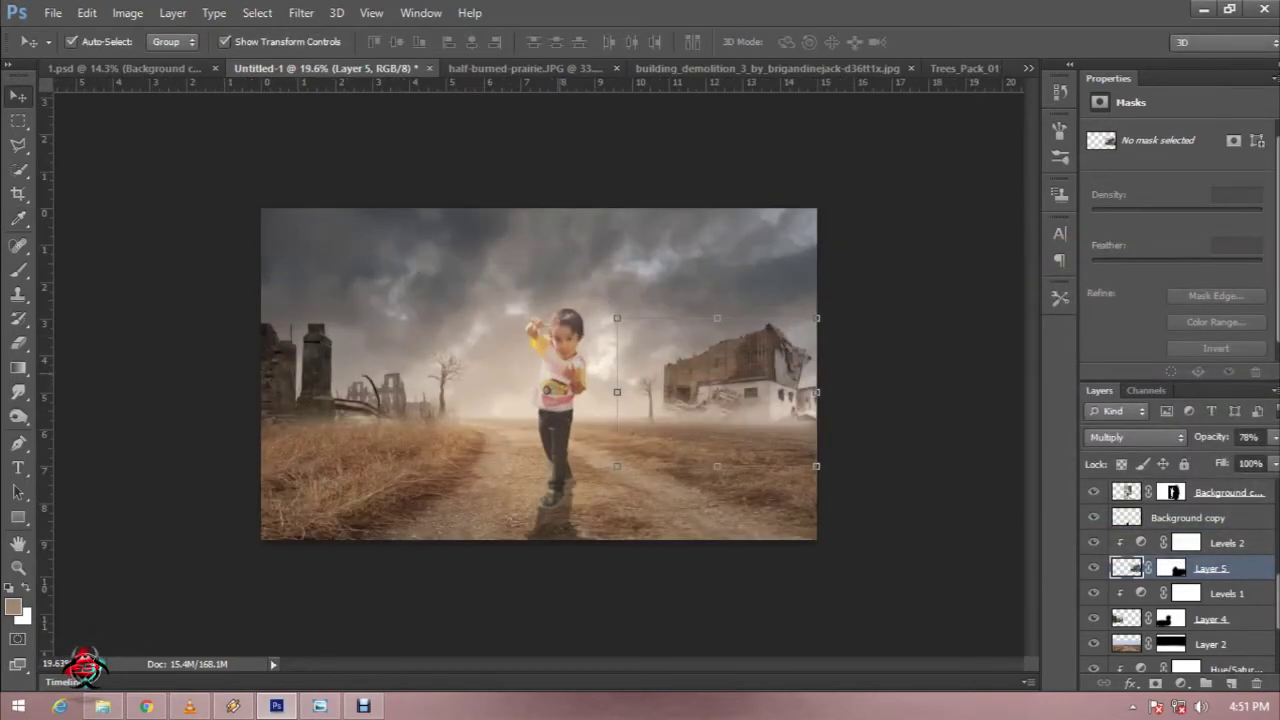
pyautogui.scroll(5, 538, 374)
pyautogui.press('m')
pyautogui.scroll(2, 538, 374)
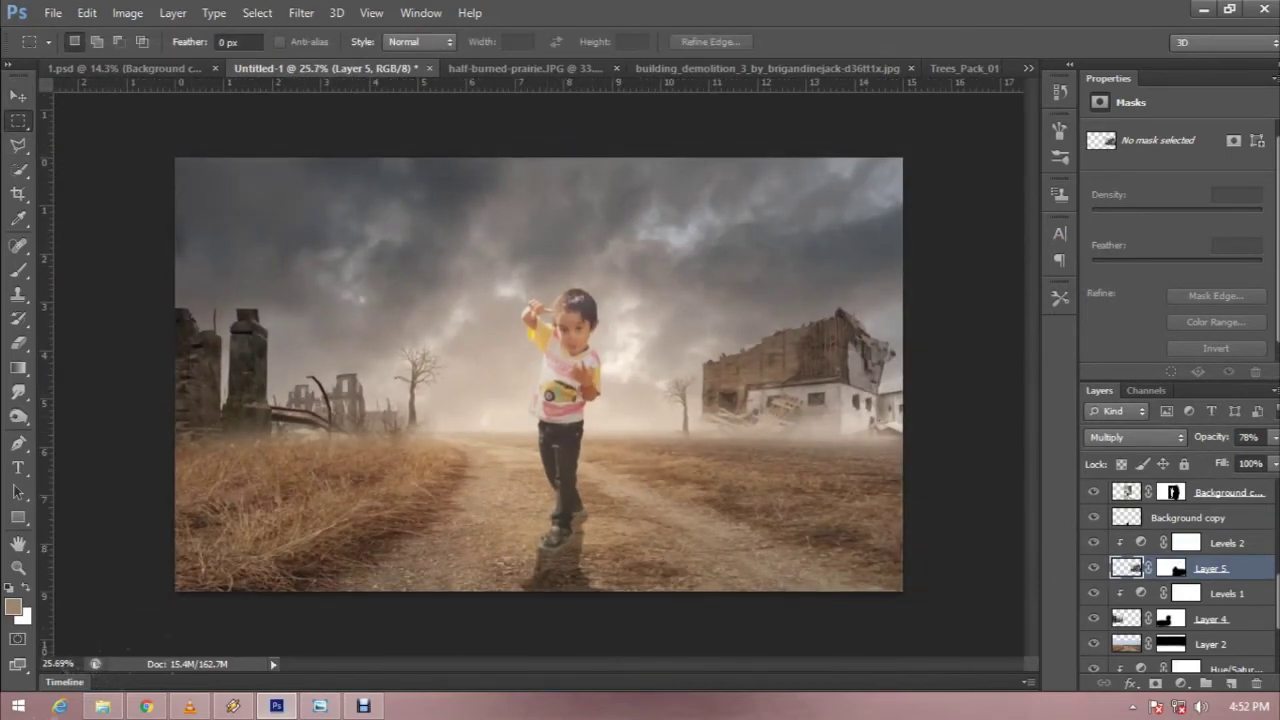
pyautogui.scroll(3, 1180, 580)
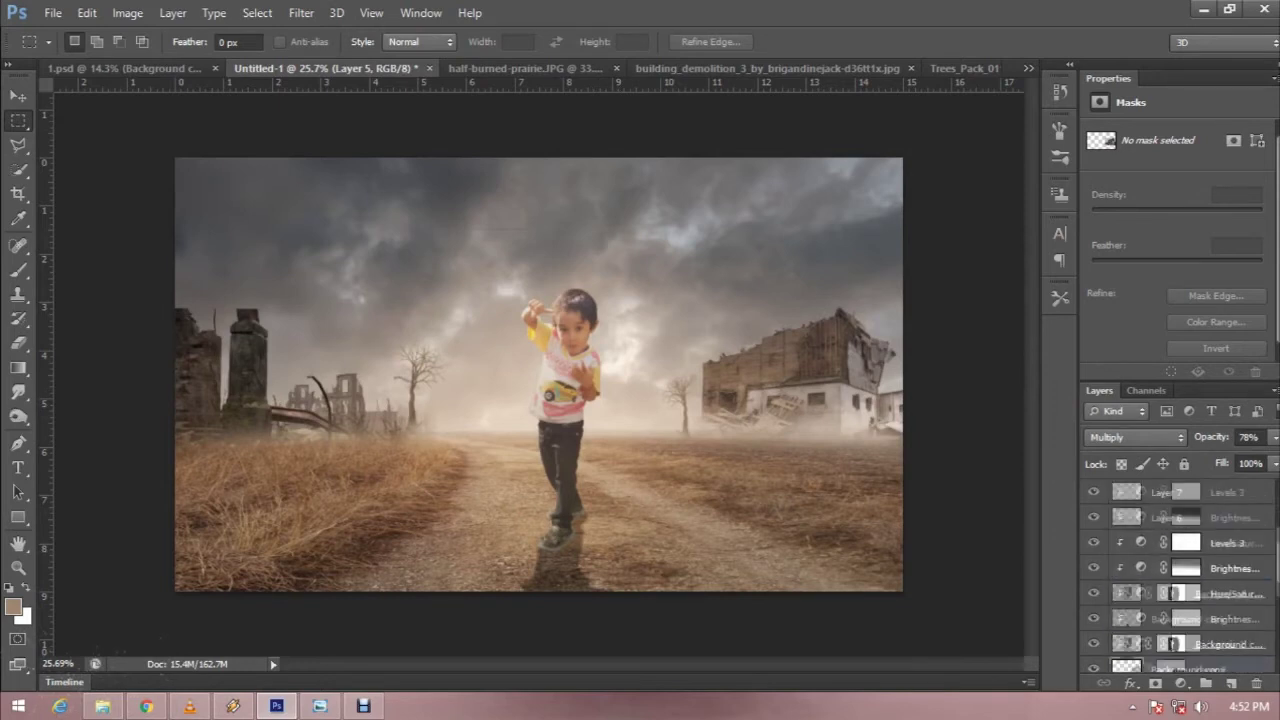
# - Select Background copy 2, choose the Dodge tool (Midtones, 25% exposure), and add a new layer
pyautogui.click(1228, 568)
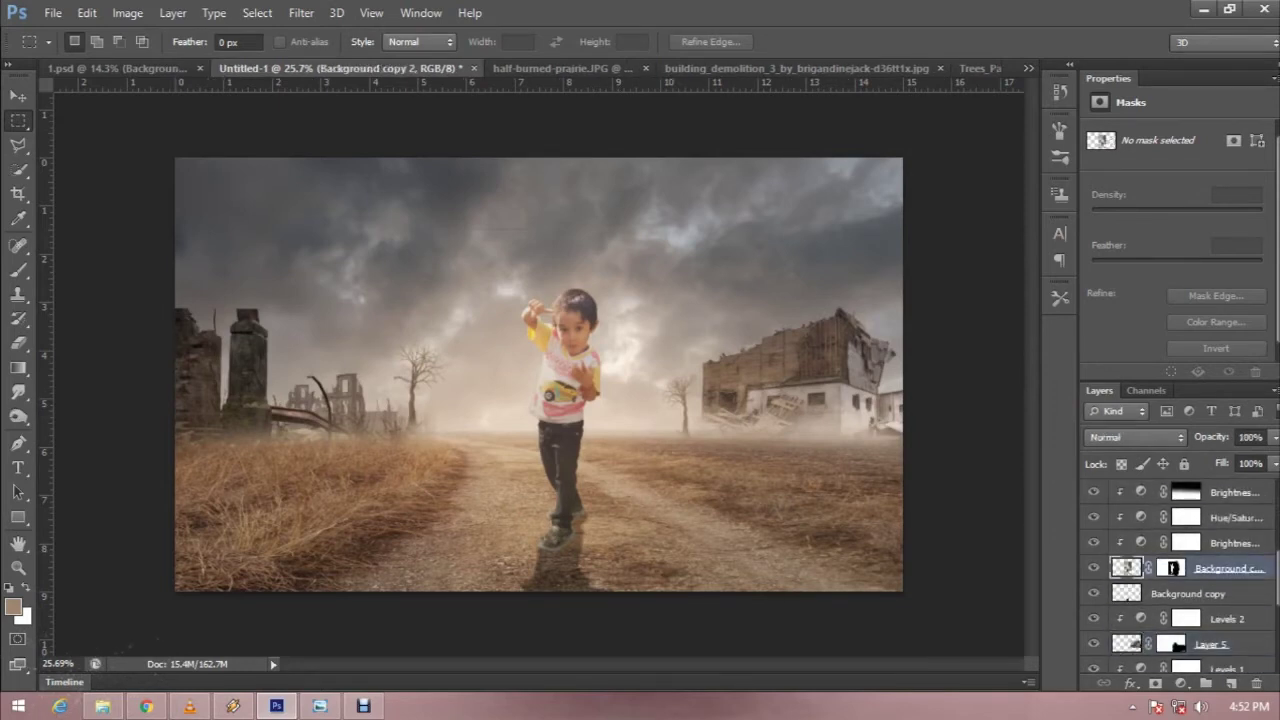
pyautogui.click(18, 416)
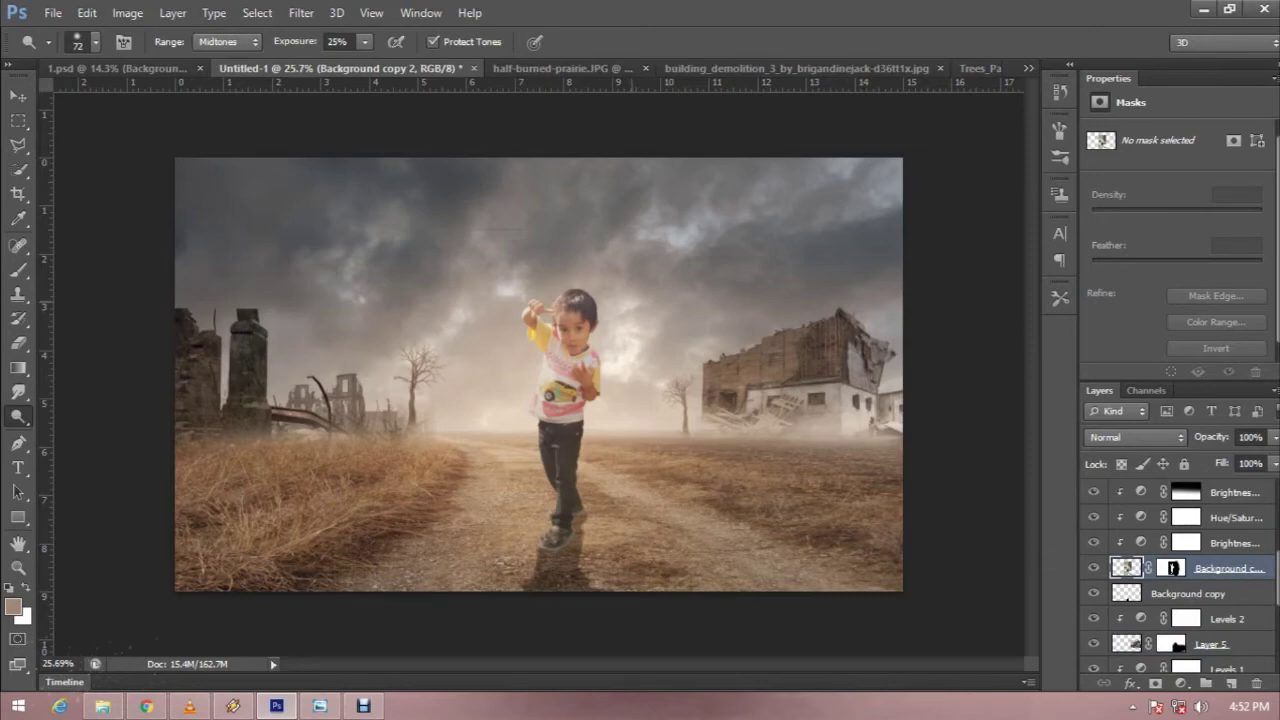
pyautogui.scroll(3, 584, 340)
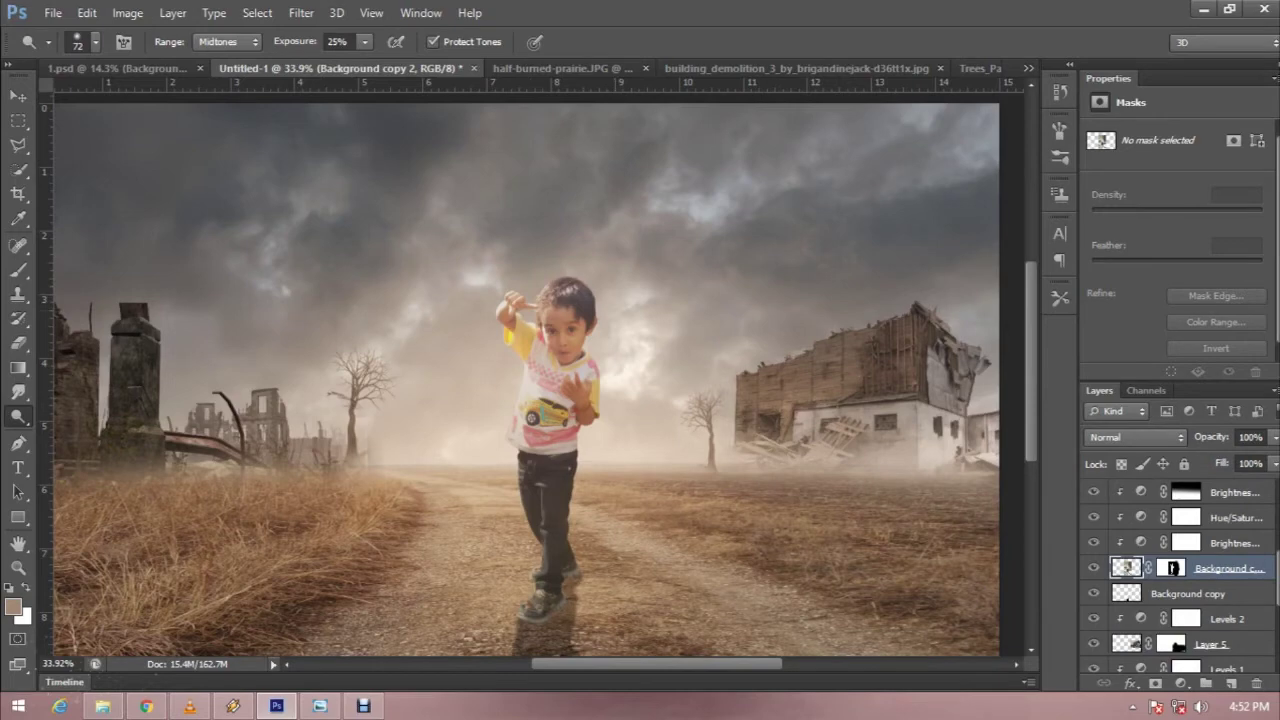
pyautogui.click(1231, 683)
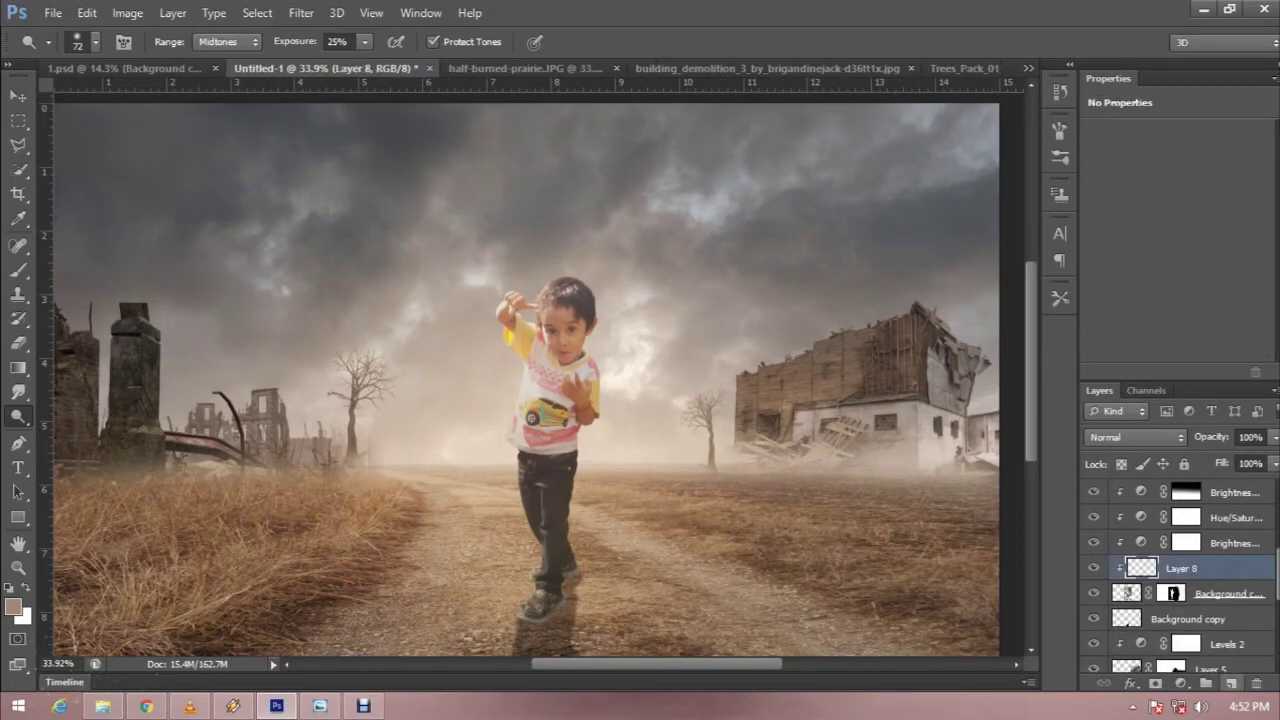
# - Set the new clipped Layer 8 to the Color Dodge blend mode
pyautogui.rightClick(1225, 566)
pyautogui.press('Escape')
pyautogui.click(1140, 437)
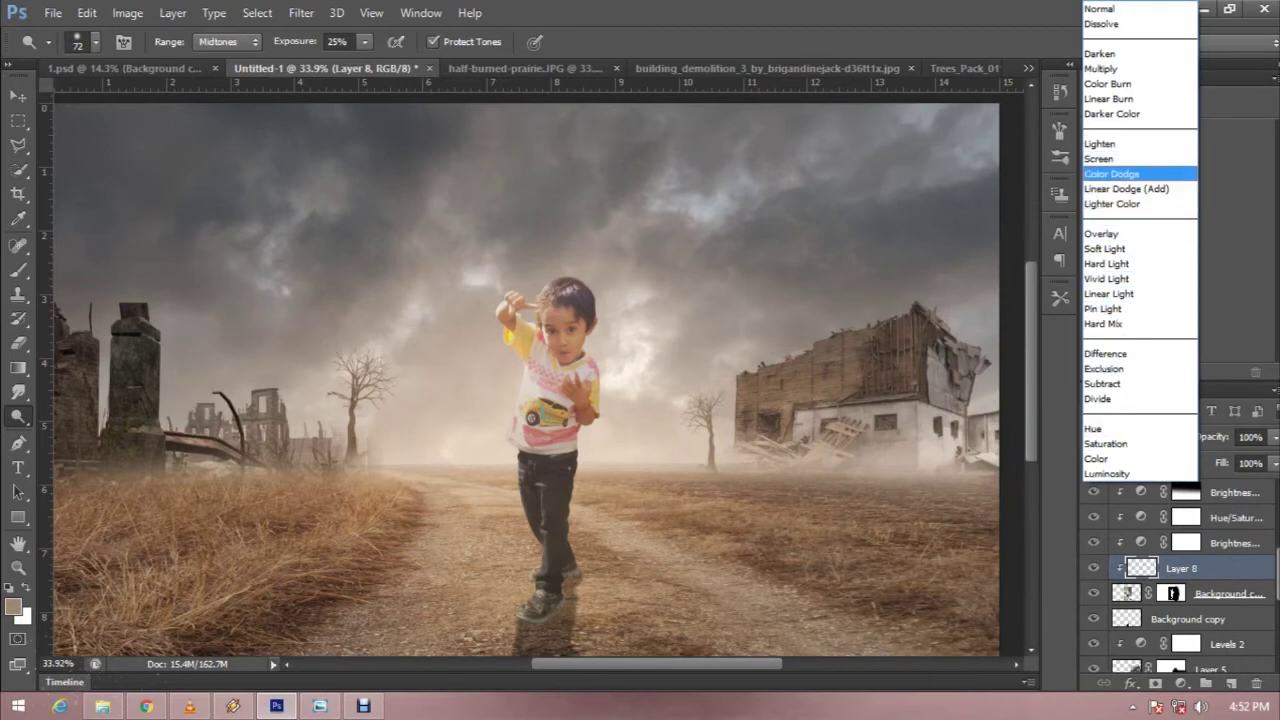
pyautogui.click(1112, 174)
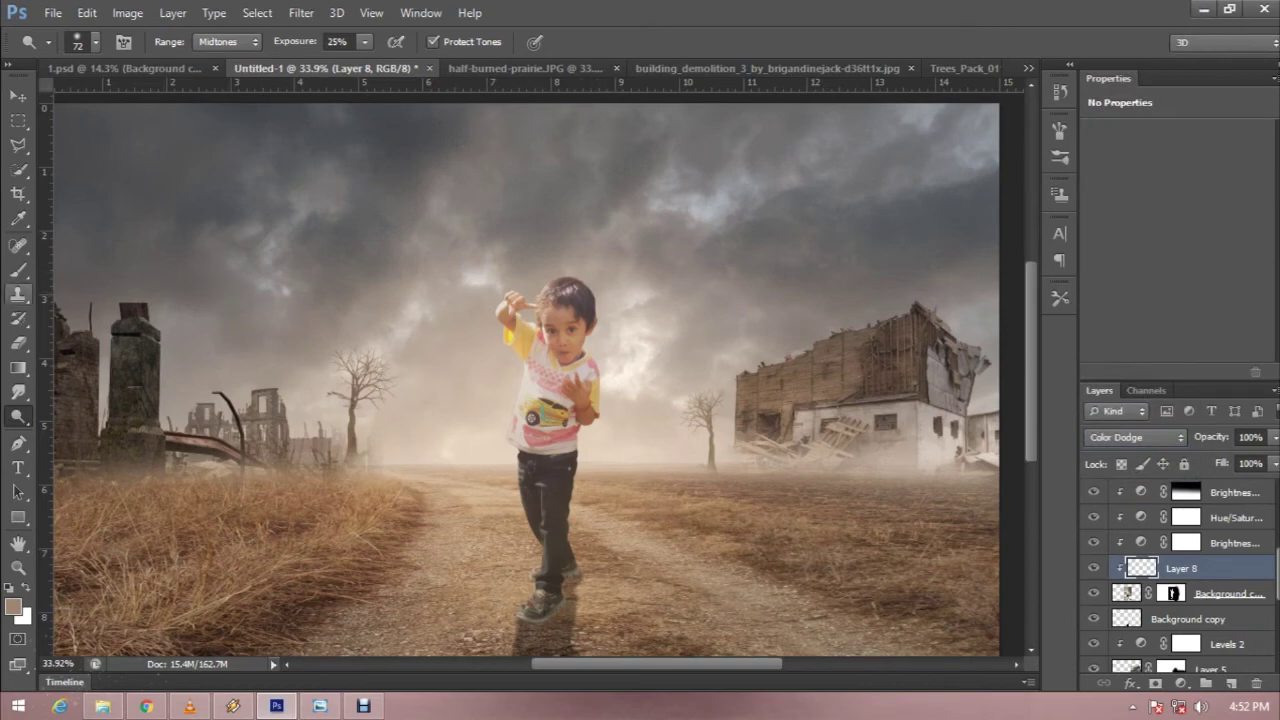
# - Select the Brush tool with a soft 35 px tip
pyautogui.press('b')
pyautogui.rightClick(668, 225)
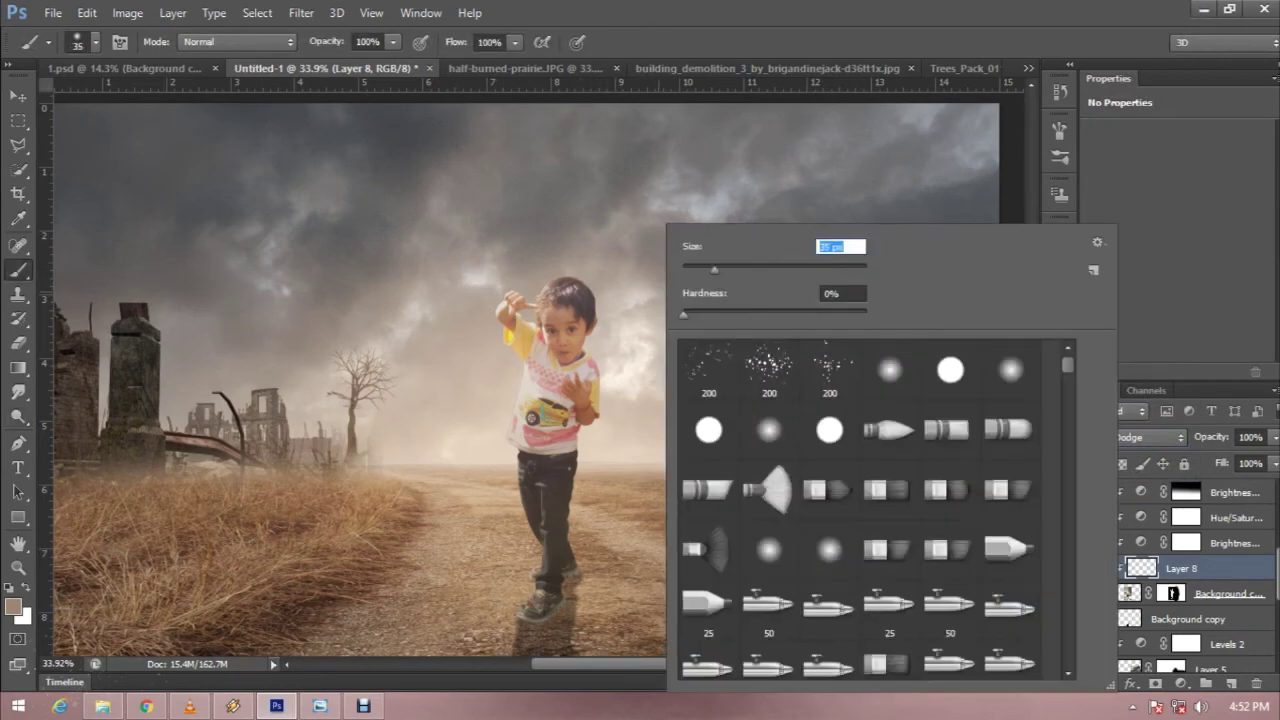
pyautogui.press('Escape')
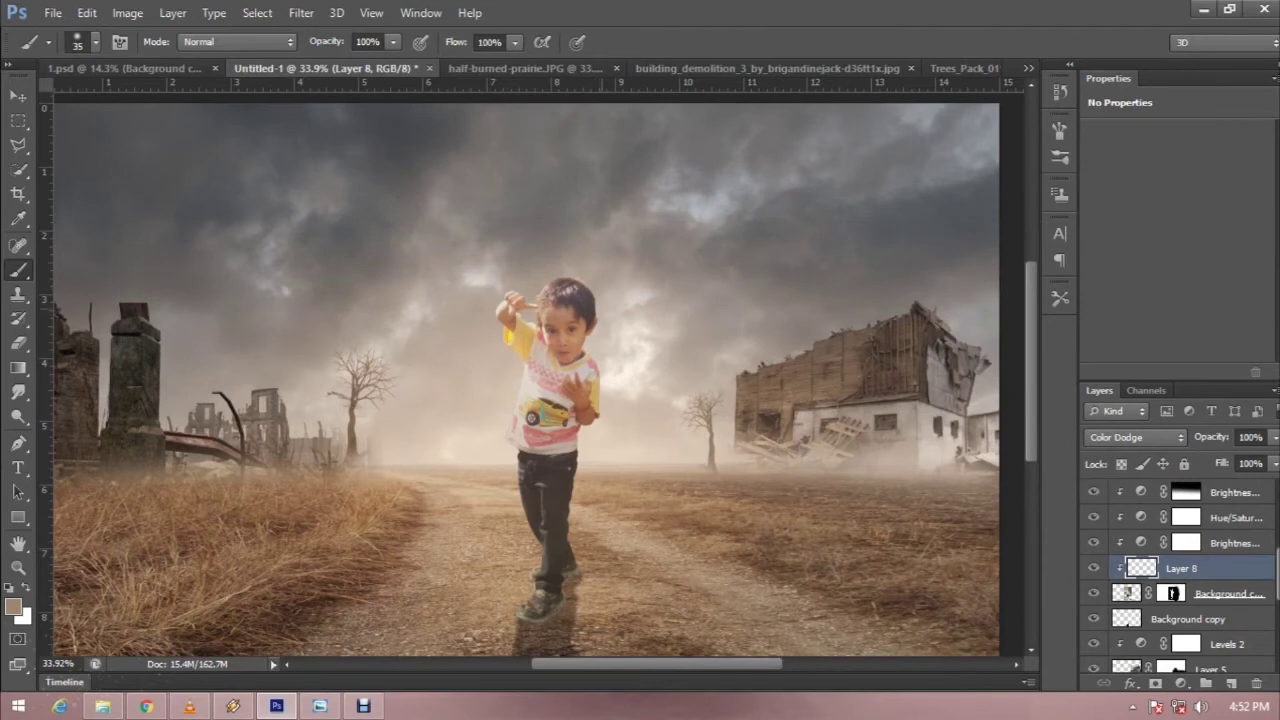
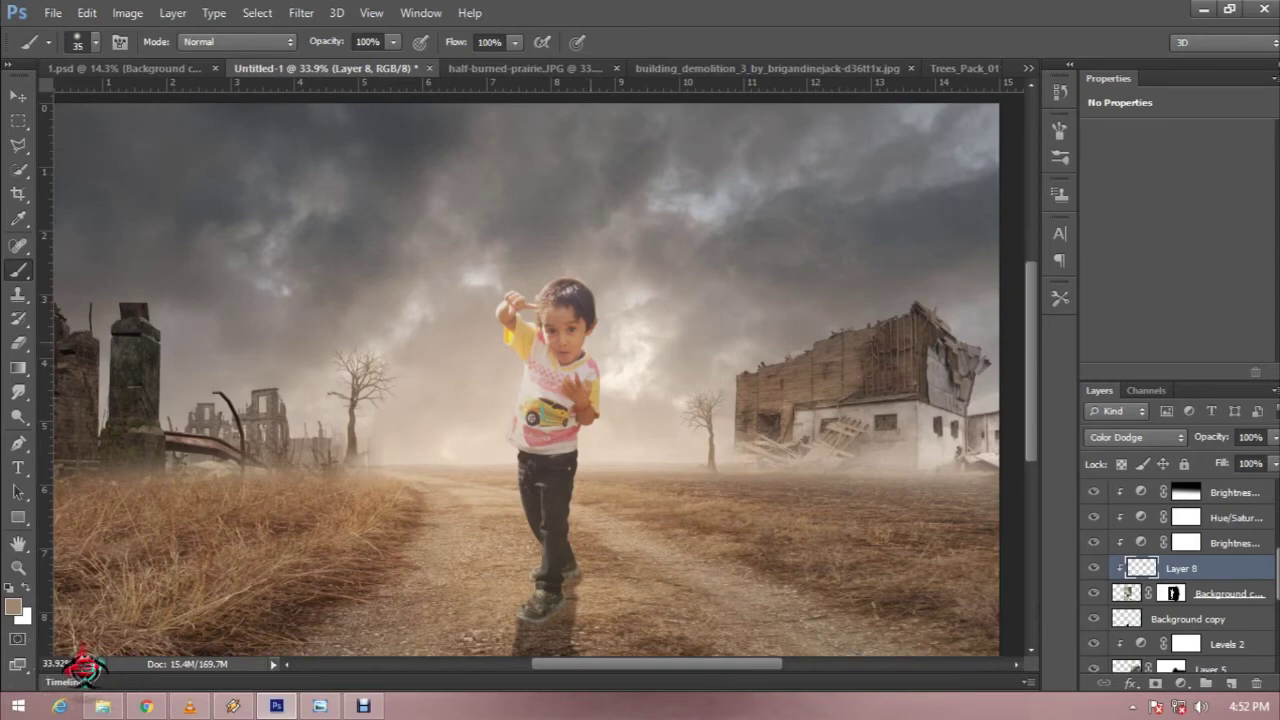
# - Set brush opacity to 42%, zoom the view to 34.2%, and set Layer 8's opacity to 70%
pyautogui.press('4')
pyautogui.press('2')
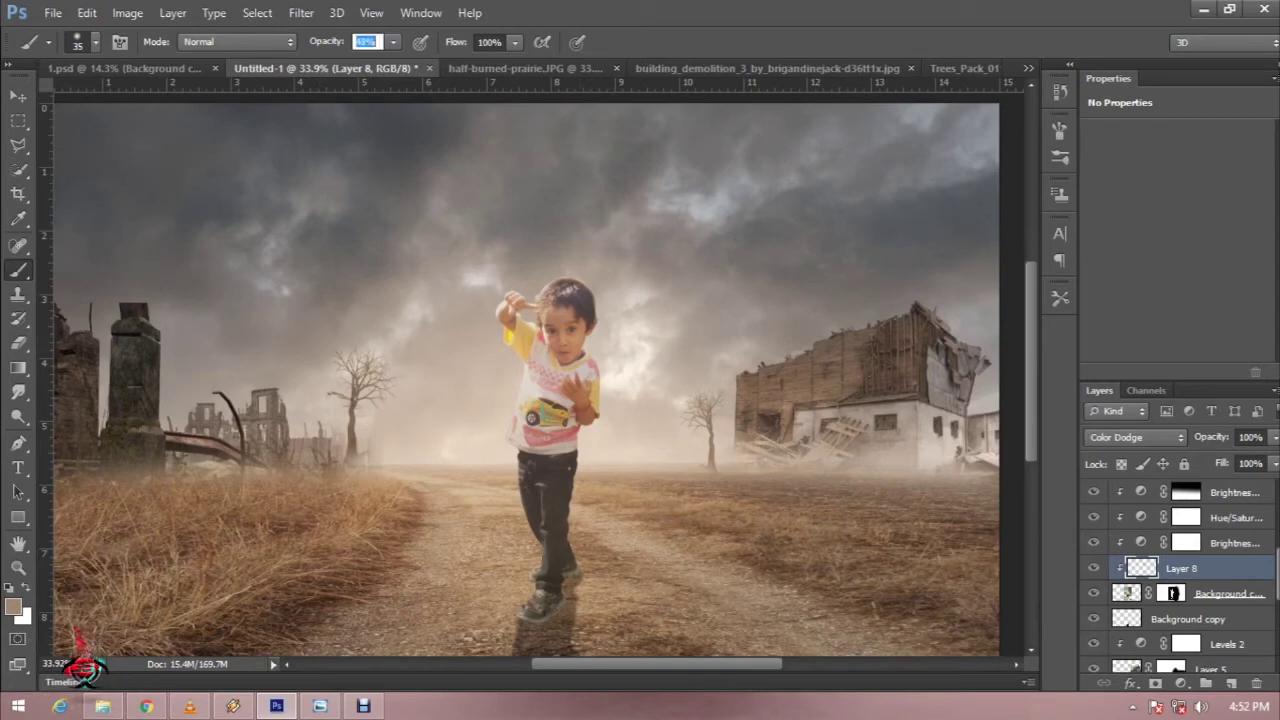
pyautogui.scroll(2, 548, 392)
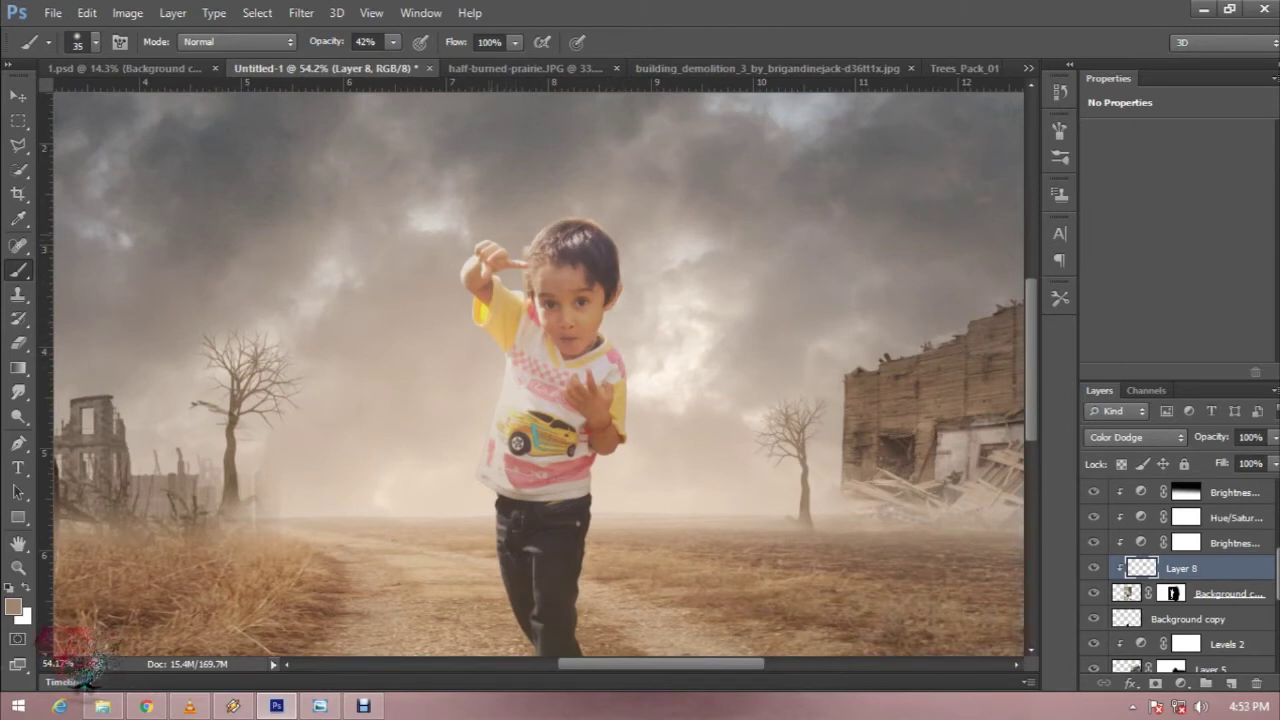
pyautogui.write('34.2')
pyautogui.press('Return')
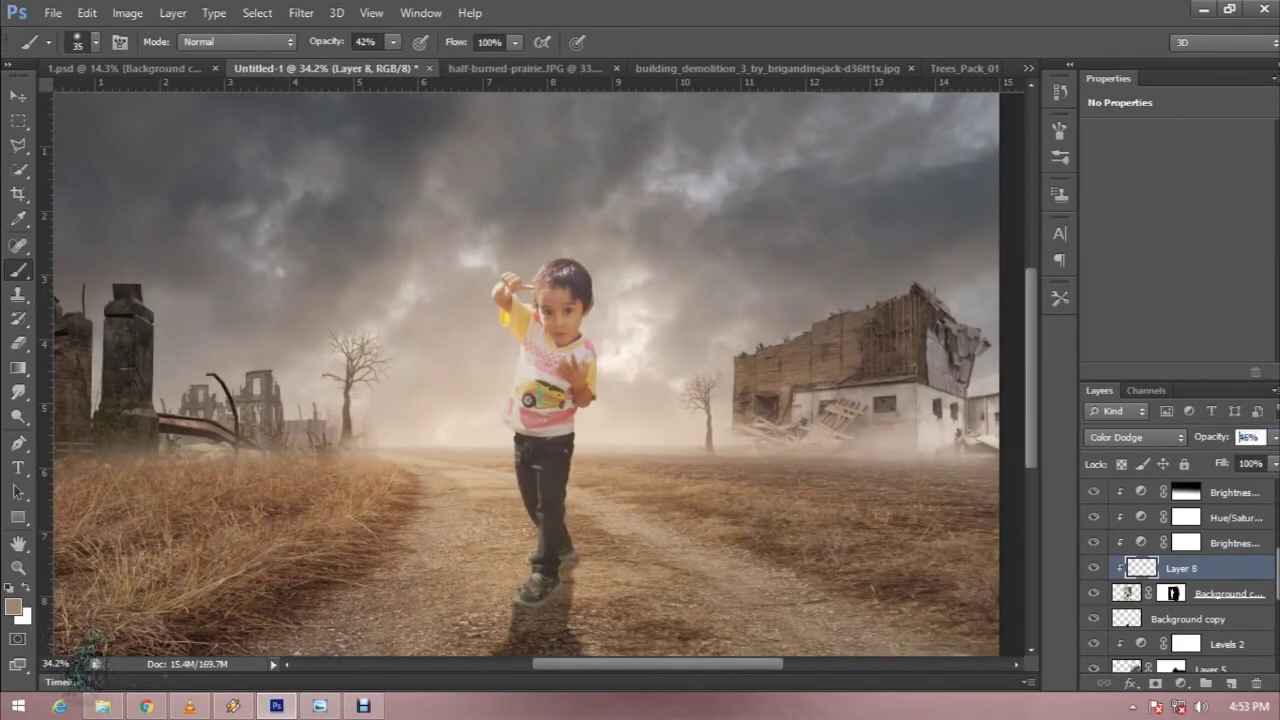
pyautogui.write('70')
pyautogui.press('Return')
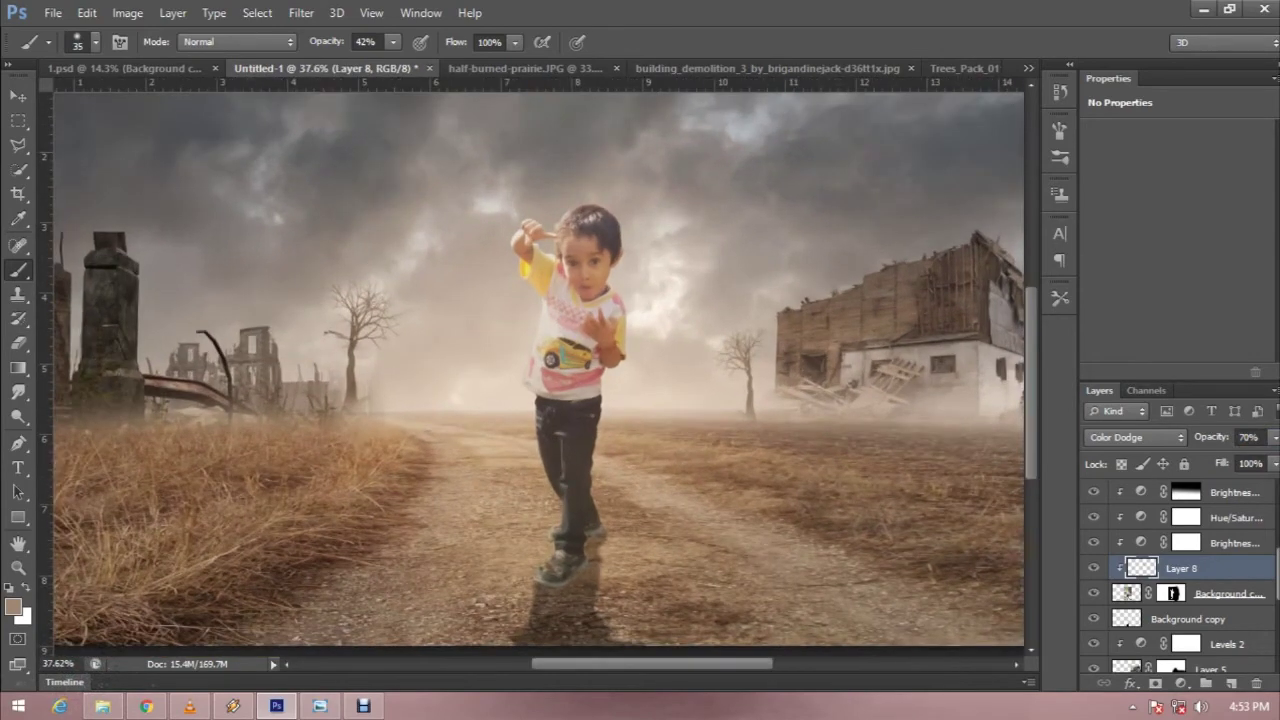
# - Toggle the boy, Layer 5 and shadow layers' visibility to compare, then select Background copy
pyautogui.click(1093, 593)
pyautogui.click(1093, 593)
pyautogui.scroll(-1, 1180, 560)
pyautogui.scroll(-2, 1180, 560)
pyautogui.click(1093, 593)
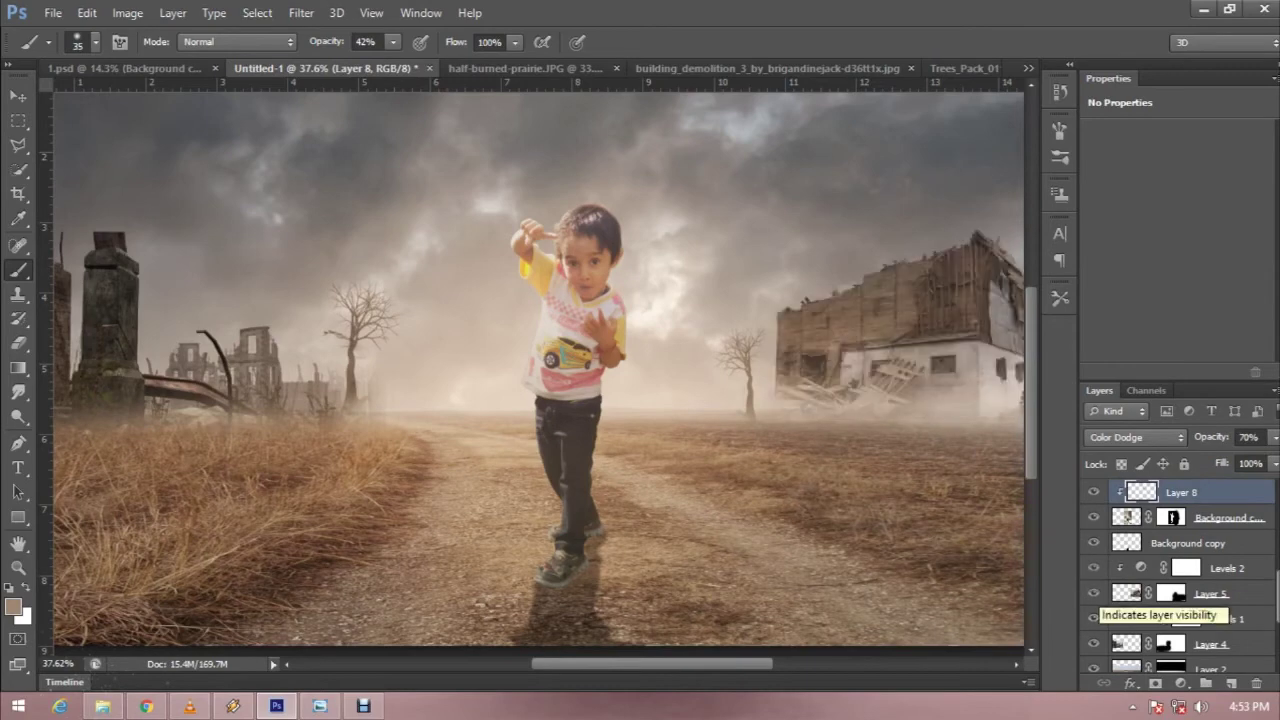
pyautogui.click(1093, 542)
pyautogui.click(1093, 542)
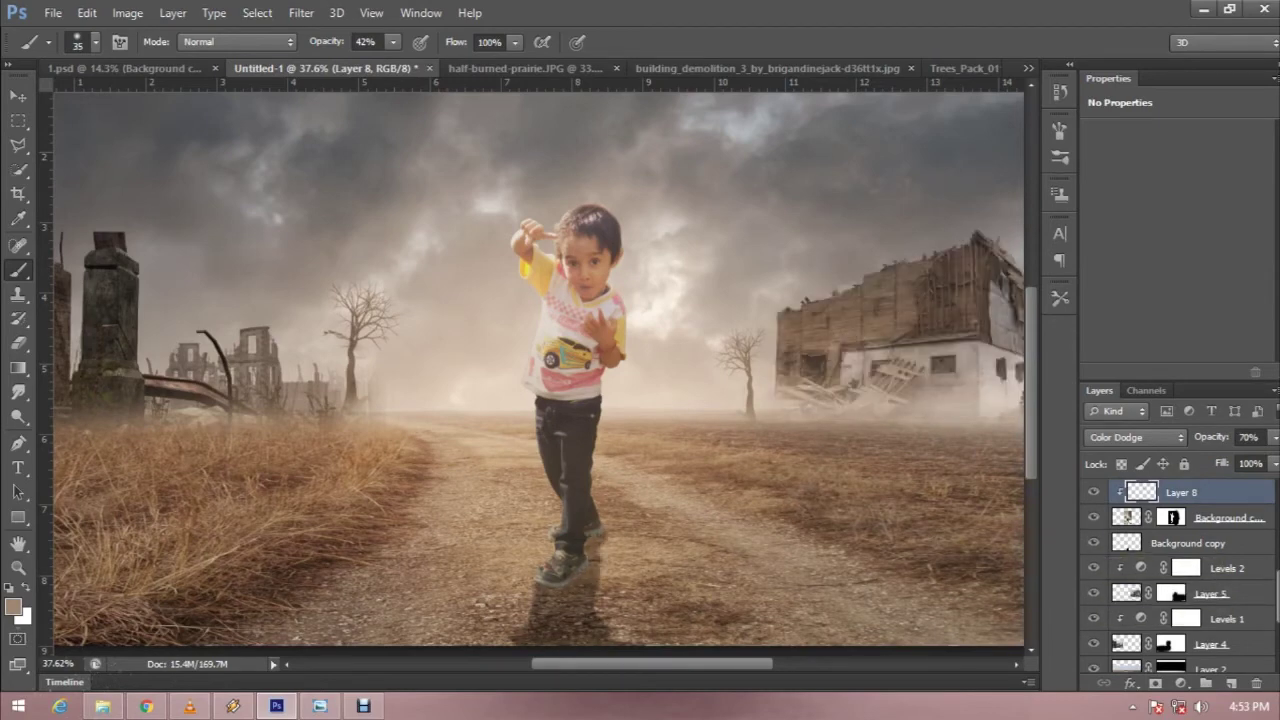
pyautogui.click(1126, 542)
# - Switch to the Eraser and set its size to 62 px
pyautogui.press('e')
pyautogui.rightClick(622, 226)
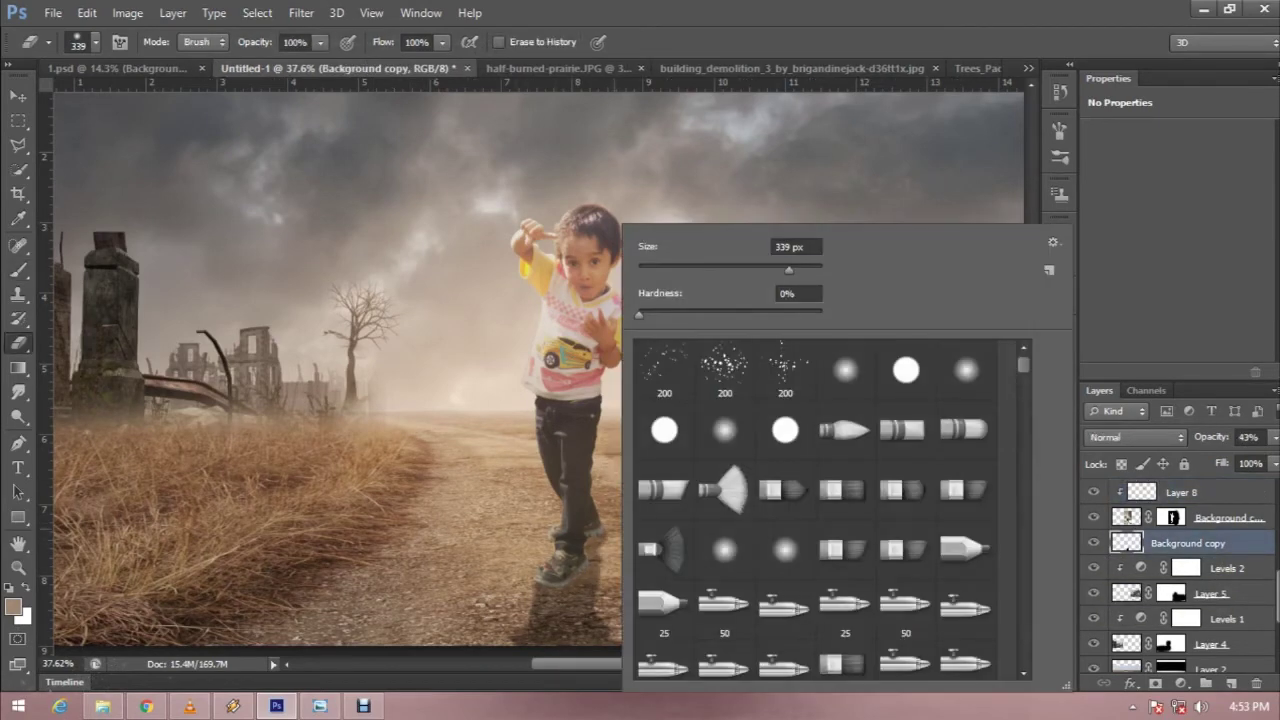
pyautogui.write('62')
pyautogui.press('Tab')
pyautogui.press('Return')
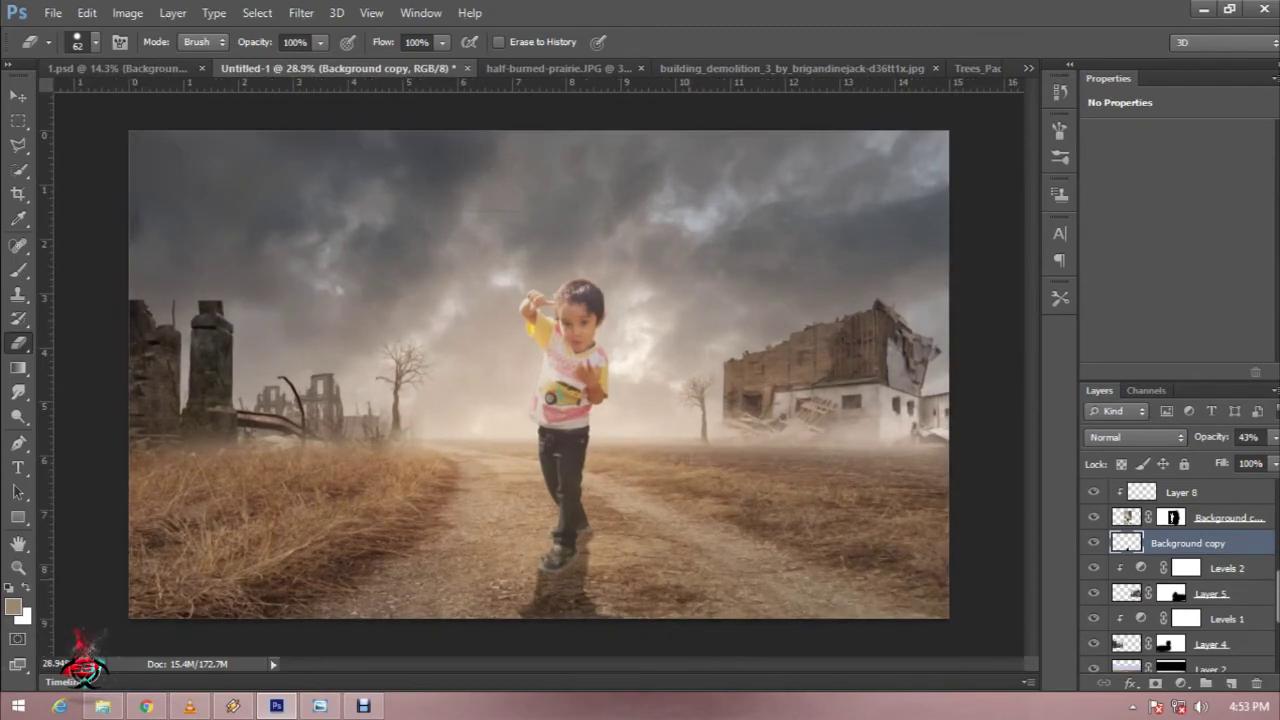
# - Try shadow layer opacities of 78%, 50%, 35%, 44% and 46%
pyautogui.write('78')
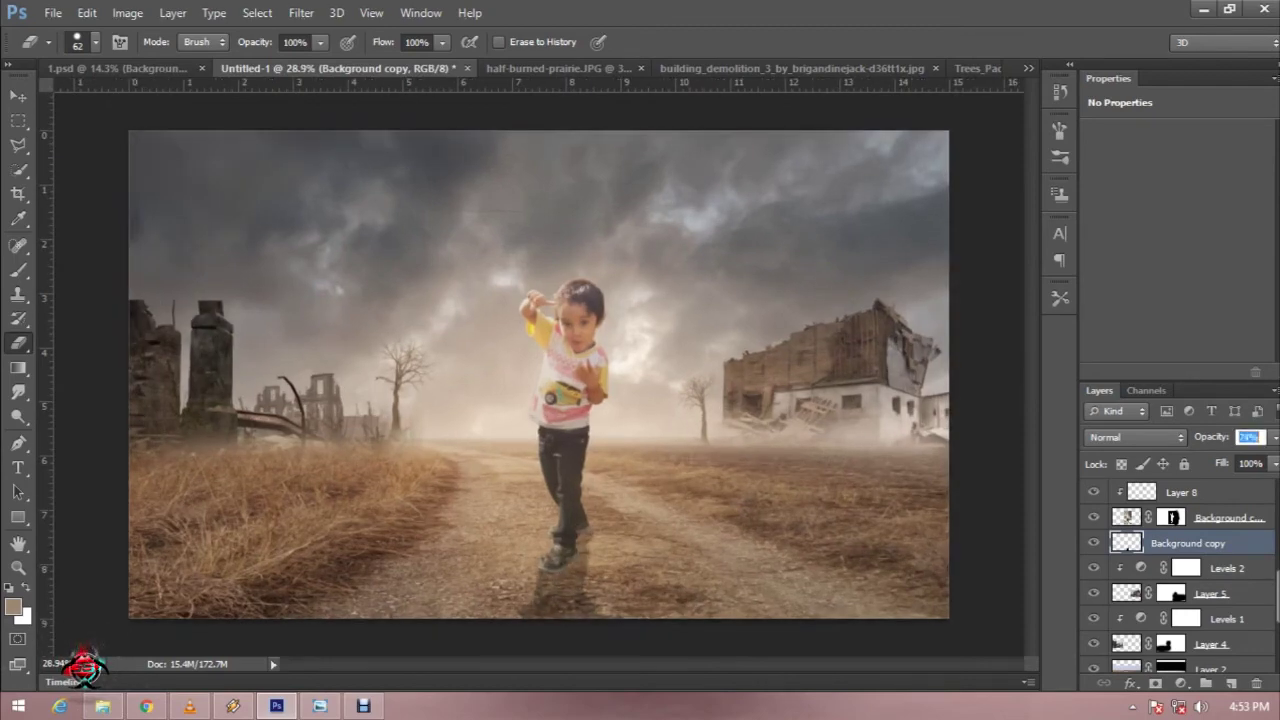
pyautogui.press('Return')
pyautogui.write('50')
pyautogui.press('Return')
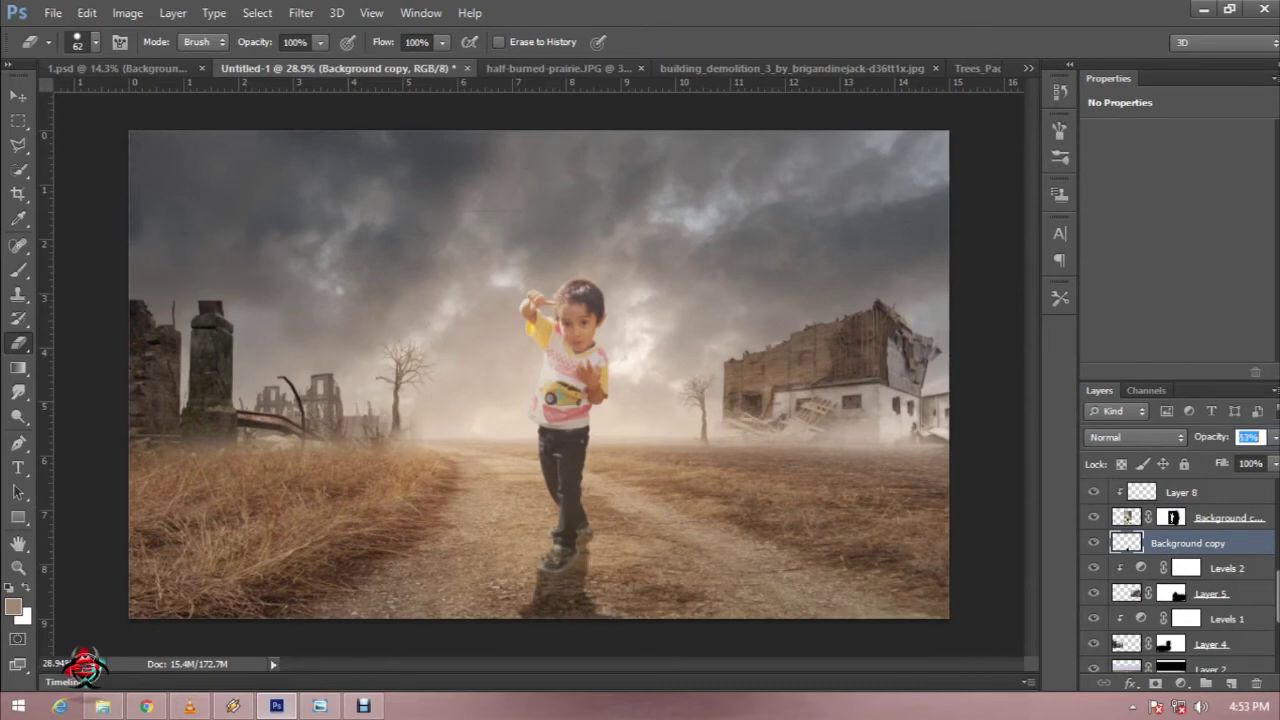
pyautogui.write('35')
pyautogui.press('Return')
pyautogui.write('44')
pyautogui.press('Return')
pyautogui.write('46')
pyautogui.press('Return')
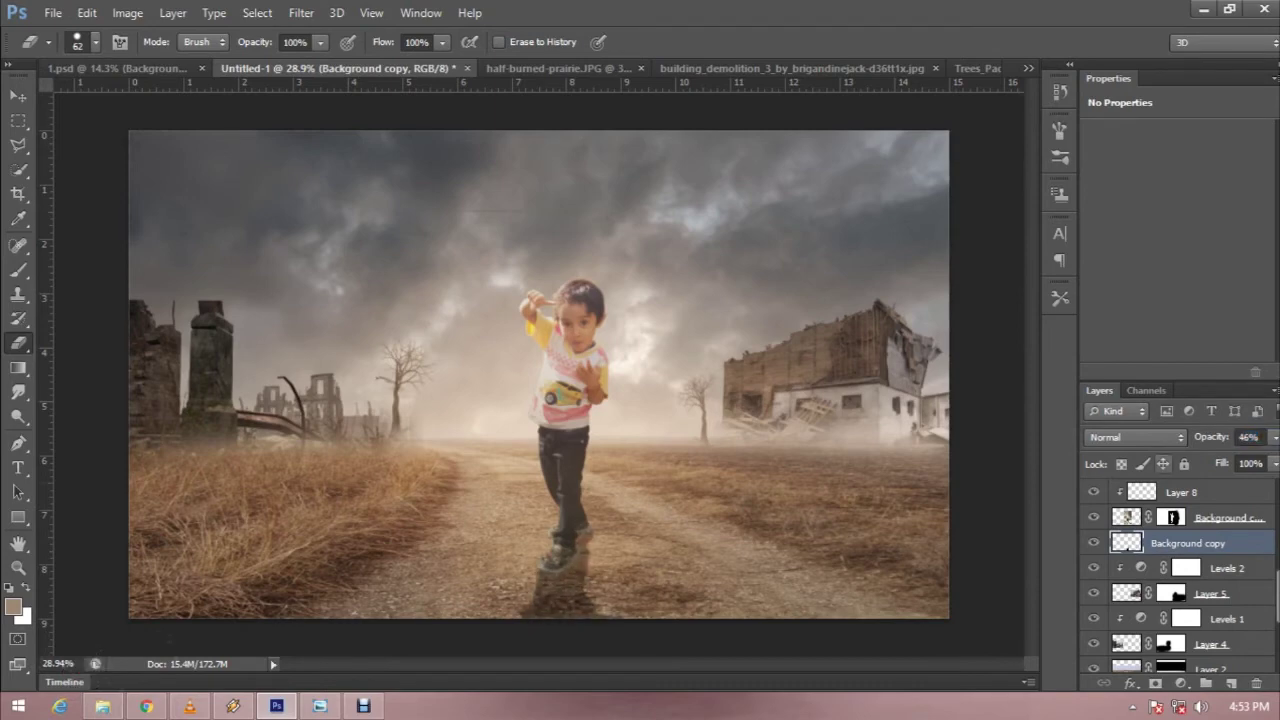
# - Settle the shadow layer's opacity at 43% and bring up the Filter > Blur list
pyautogui.scroll(-3, 540, 374)
pyautogui.scroll(1, 540, 374)
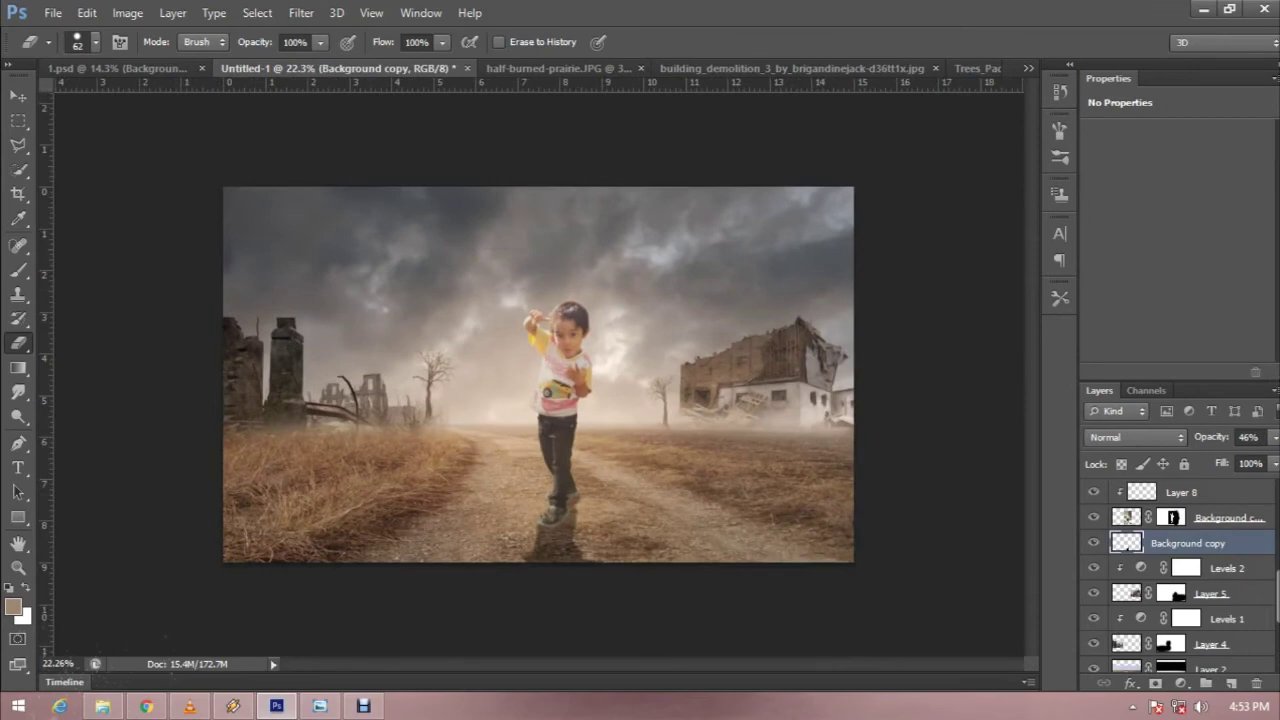
pyautogui.click(1248, 437)
pyautogui.press('Return')
pyautogui.click(301, 12)
pyautogui.moveTo(310, 202)
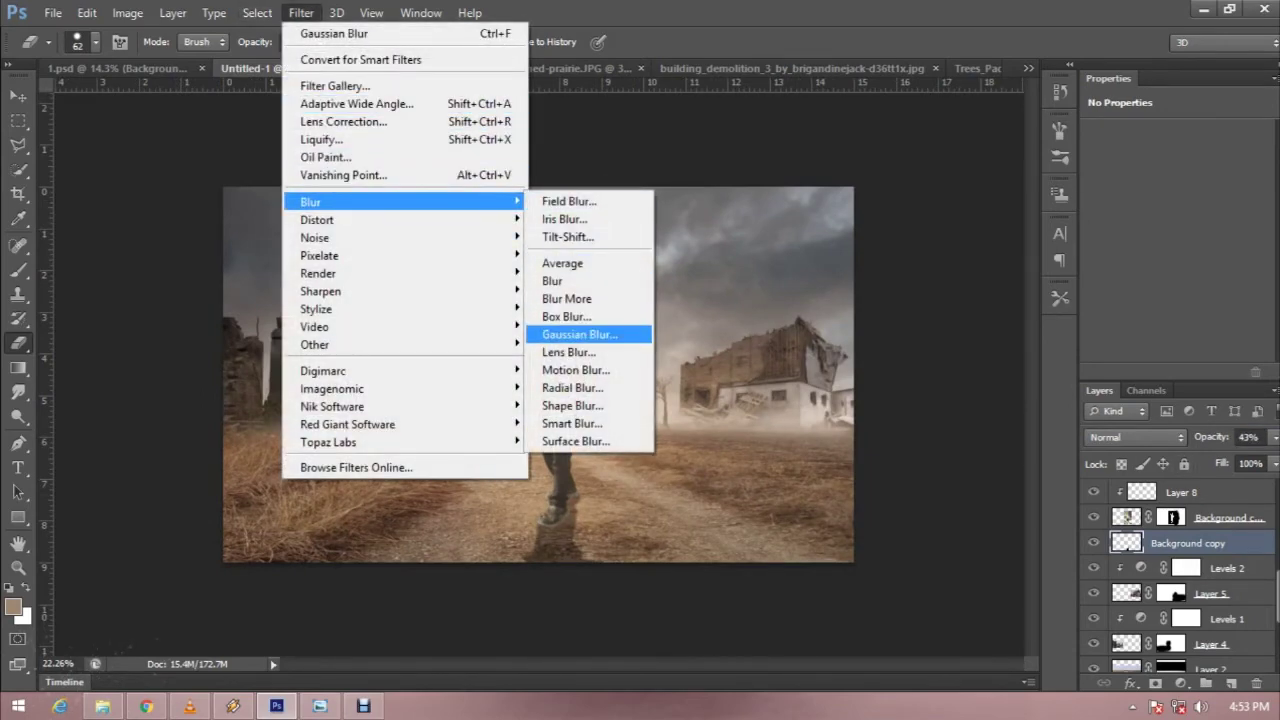
# - Apply a Gaussian Blur of about 9.6 pixels to the boy's shadow layer
pyautogui.click(580, 334)
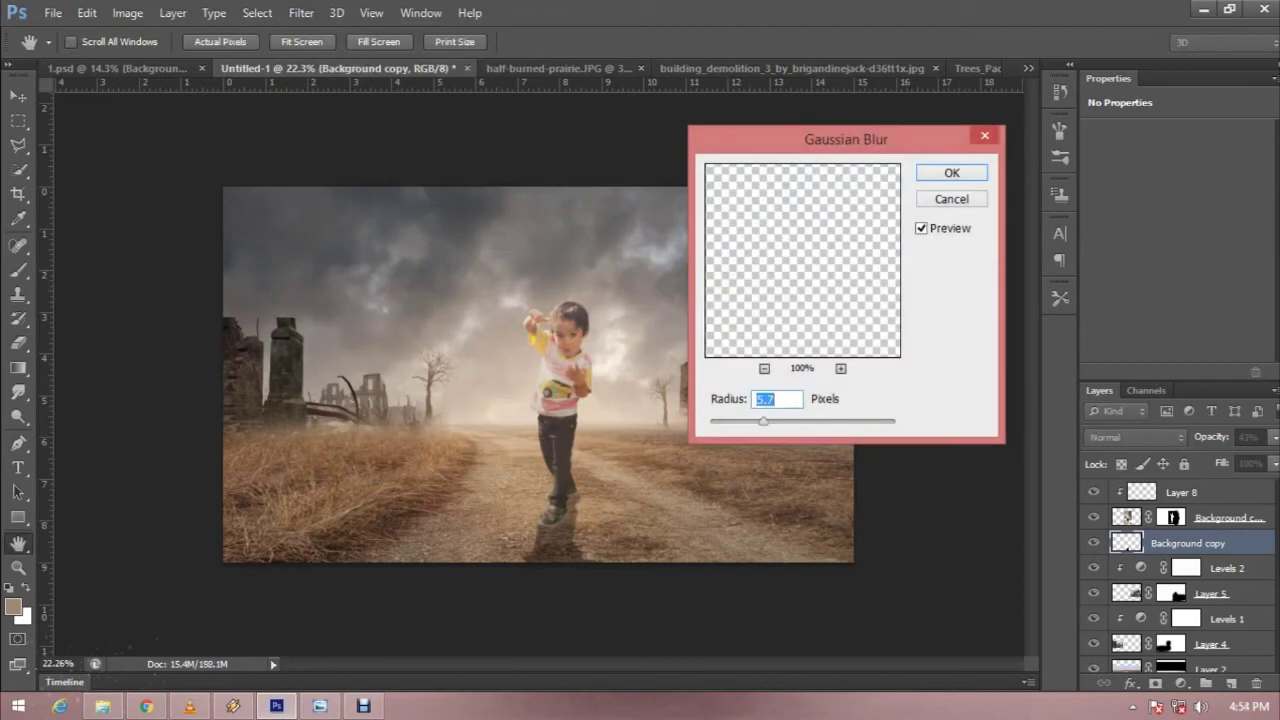
pyautogui.moveTo(763, 421); pyautogui.dragTo(782, 421)
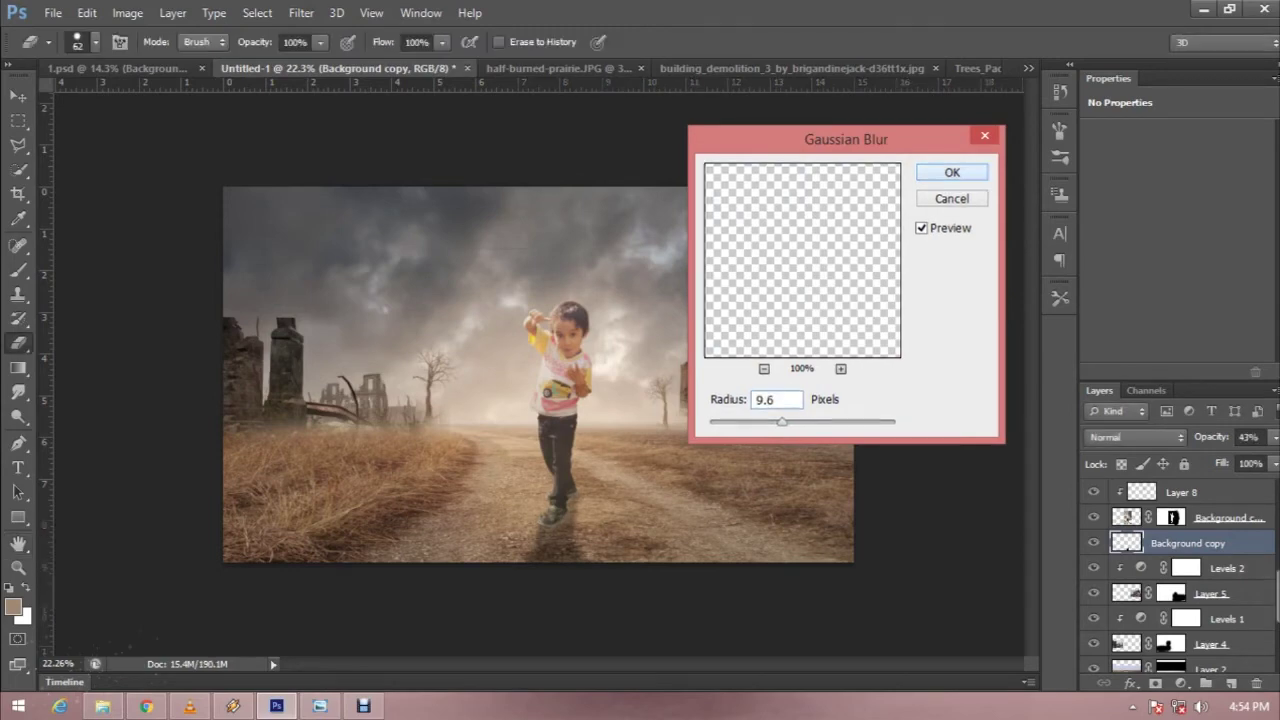
pyautogui.press('Return')
pyautogui.hotkey('ctrl', '+')
pyautogui.scroll(-2, 538, 374)
pyautogui.scroll(1, 538, 374)
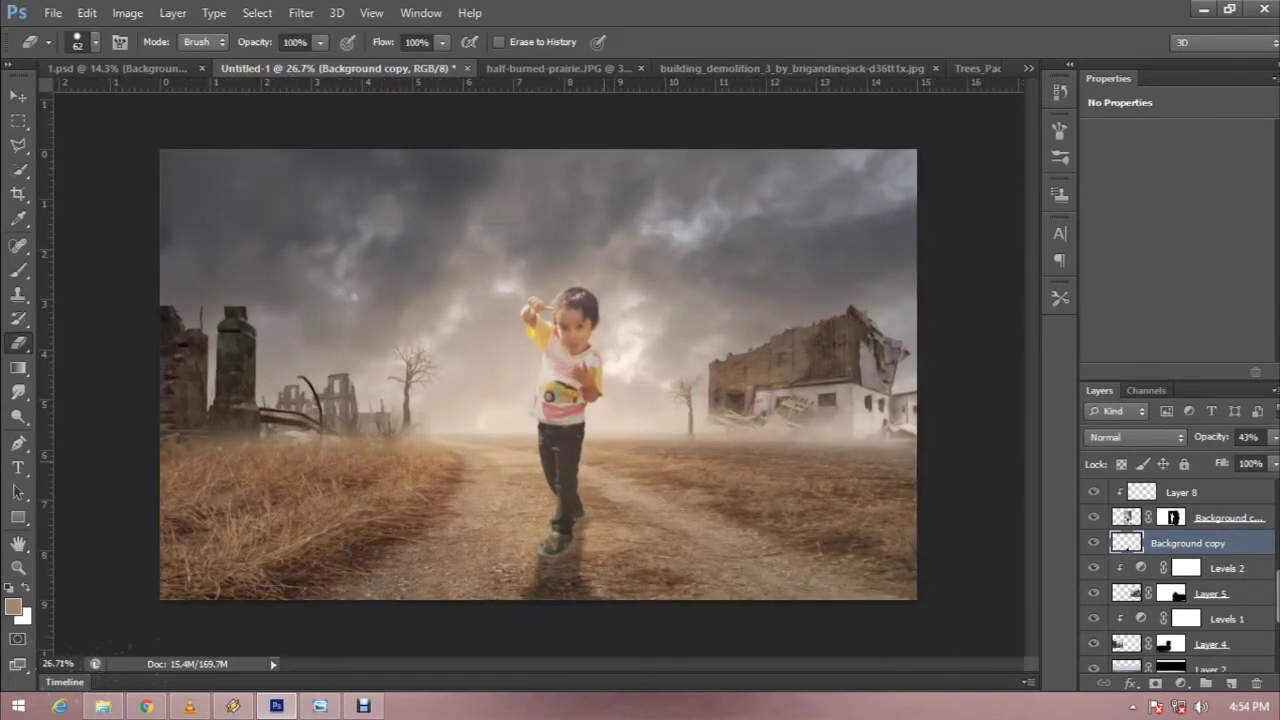
pyautogui.scroll(2, 538, 374)
pyautogui.scroll(2, 538, 374)
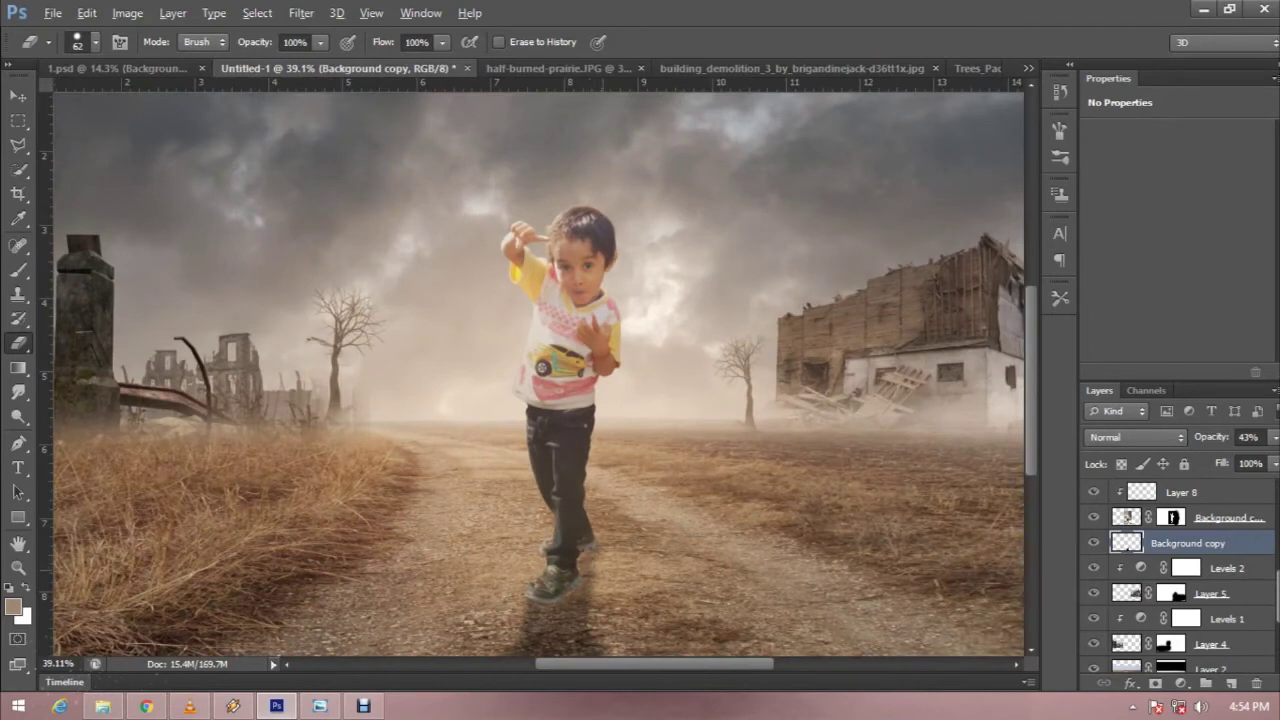
# - Switch to the Brush and lower its opacity to 12%
pyautogui.press('b')
pyautogui.press('1')
pyautogui.press('2')
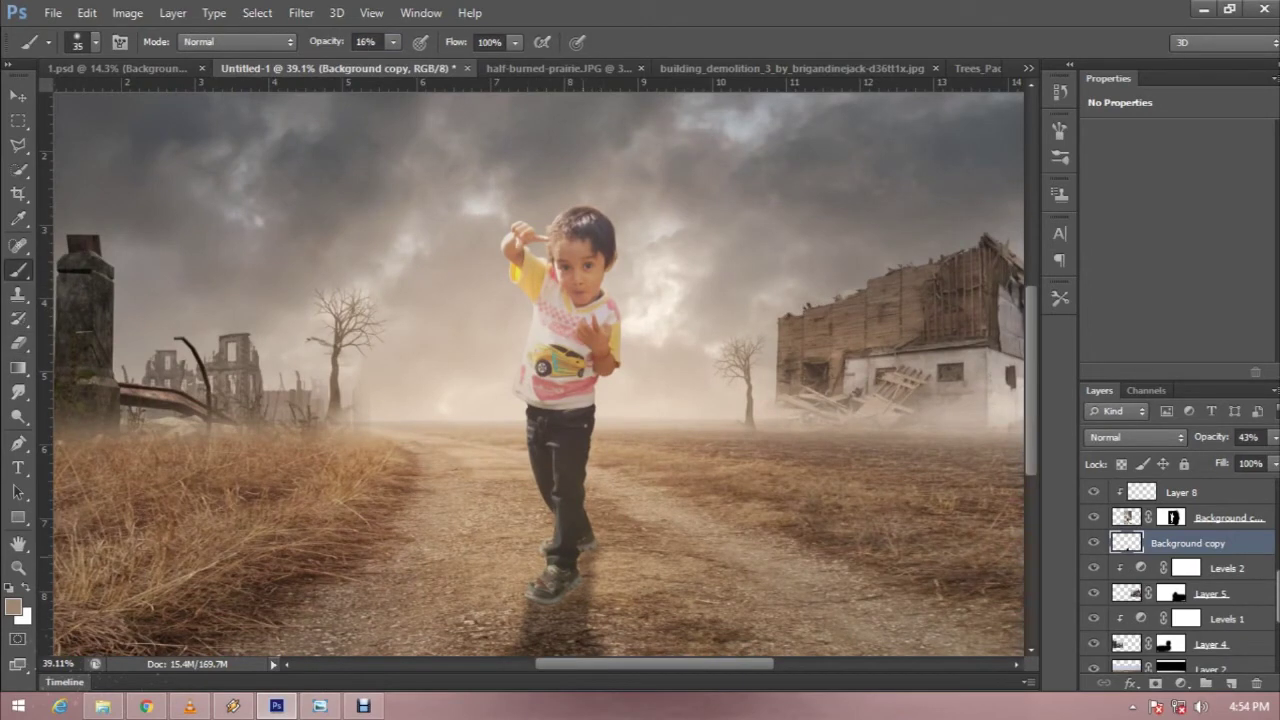
pyautogui.click(13, 606)
pyautogui.click(768, 455)
pyautogui.click(1200, 184)
pyautogui.scroll(-2, 540, 400)
pyautogui.scroll(1, 538, 368)
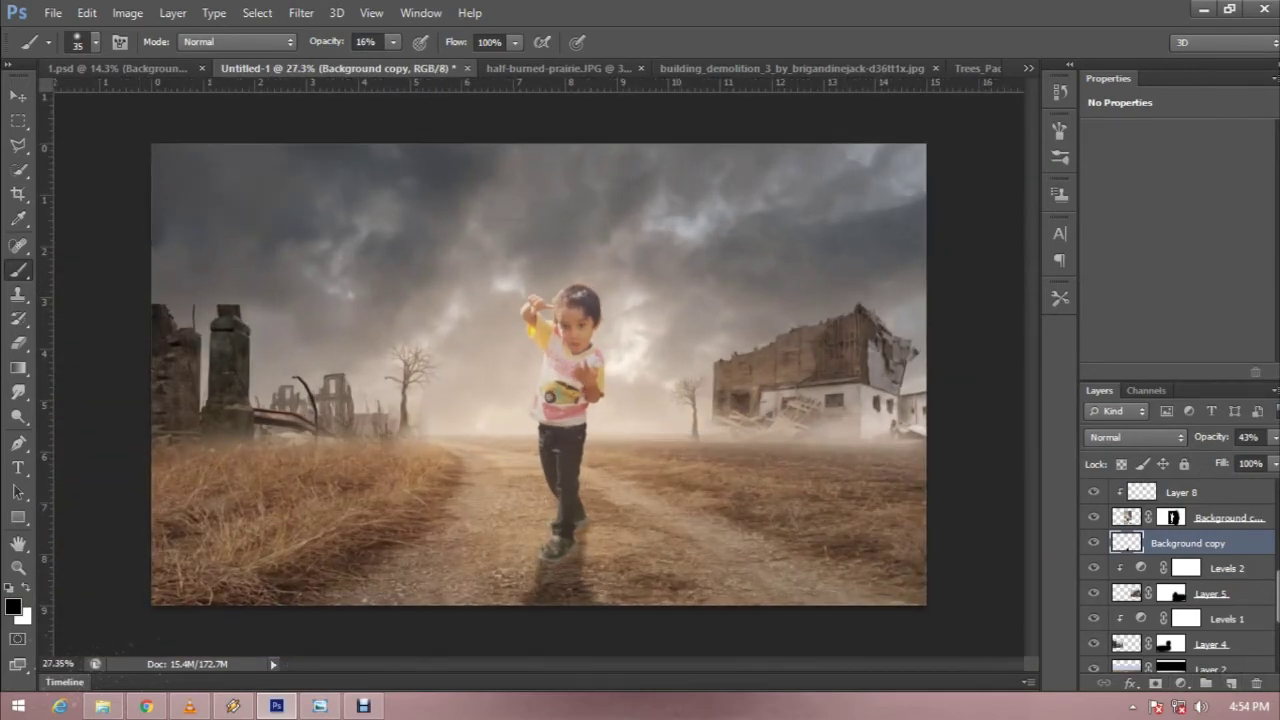
pyautogui.click(1231, 683)
pyautogui.scroll(4, 600, 518)
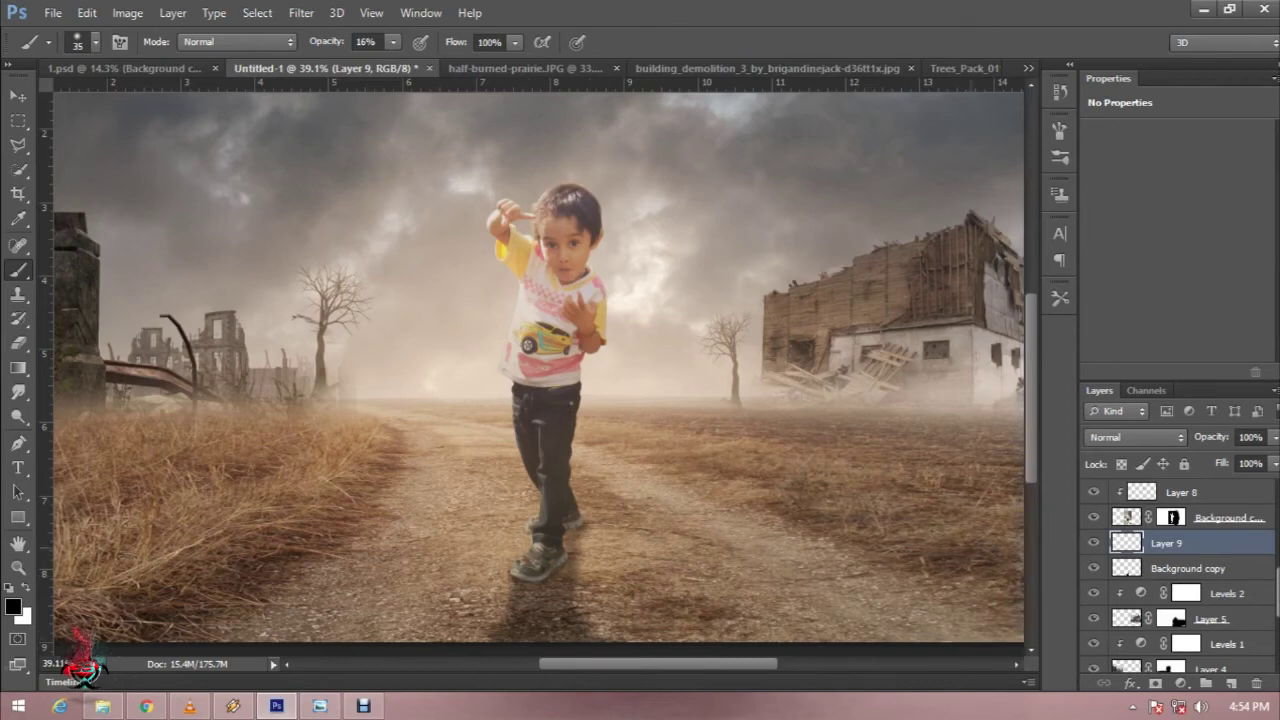
pyautogui.scroll(-1, 960, 540)
pyautogui.click(1249, 437)
pyautogui.write('61')
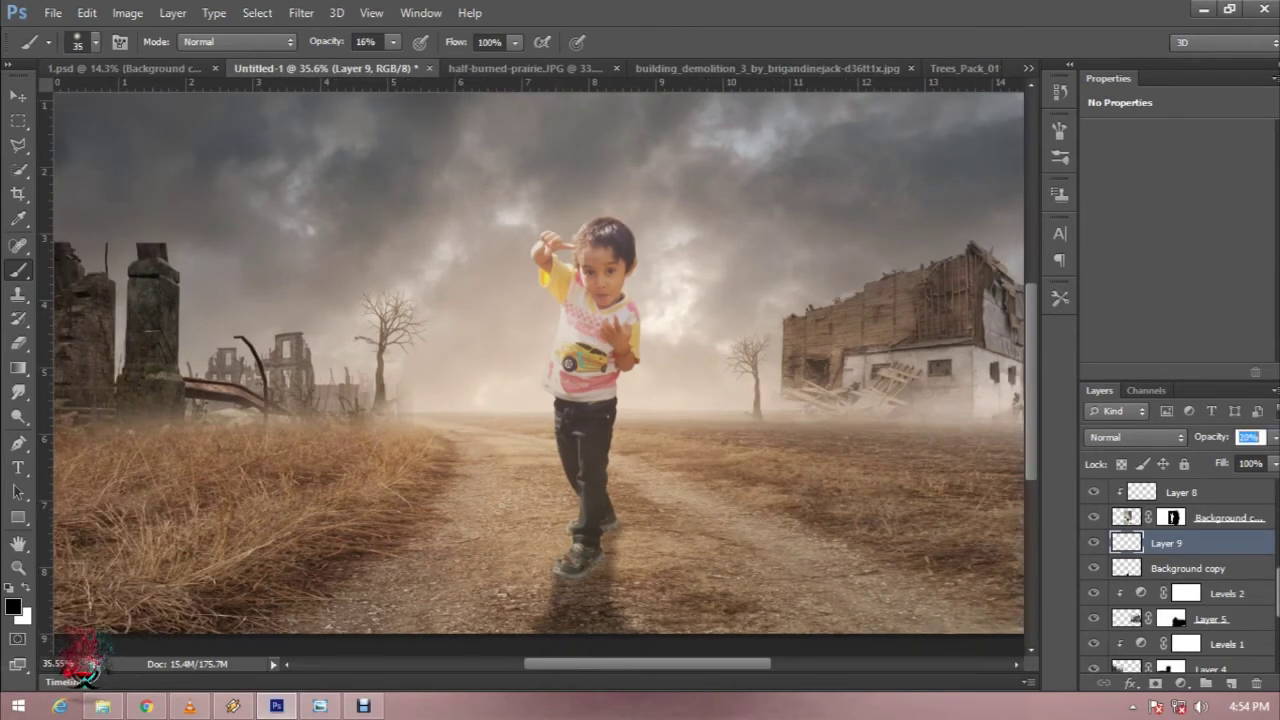
pyautogui.press('Return')
pyautogui.press('e')
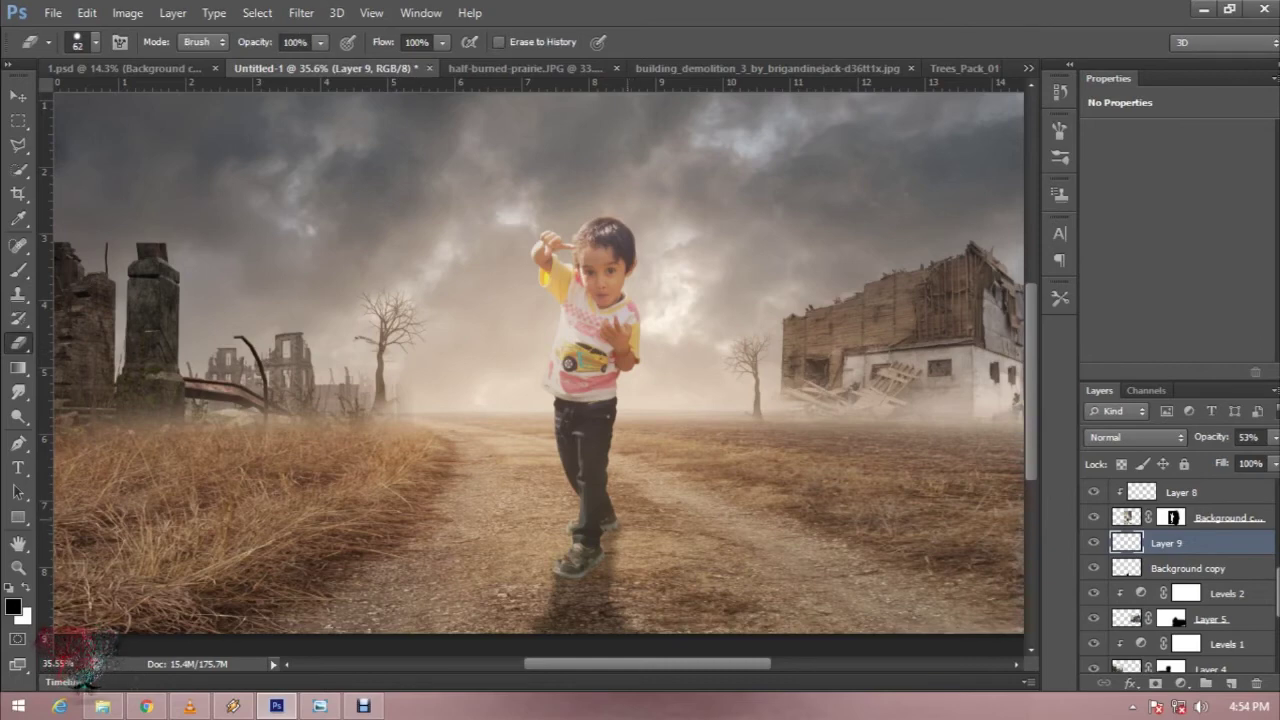
pyautogui.scroll(-4, 85, 650)
pyautogui.scroll(-2, 90, 658)
pyautogui.scroll(1, 90, 658)
pyautogui.scroll(1, 90, 660)
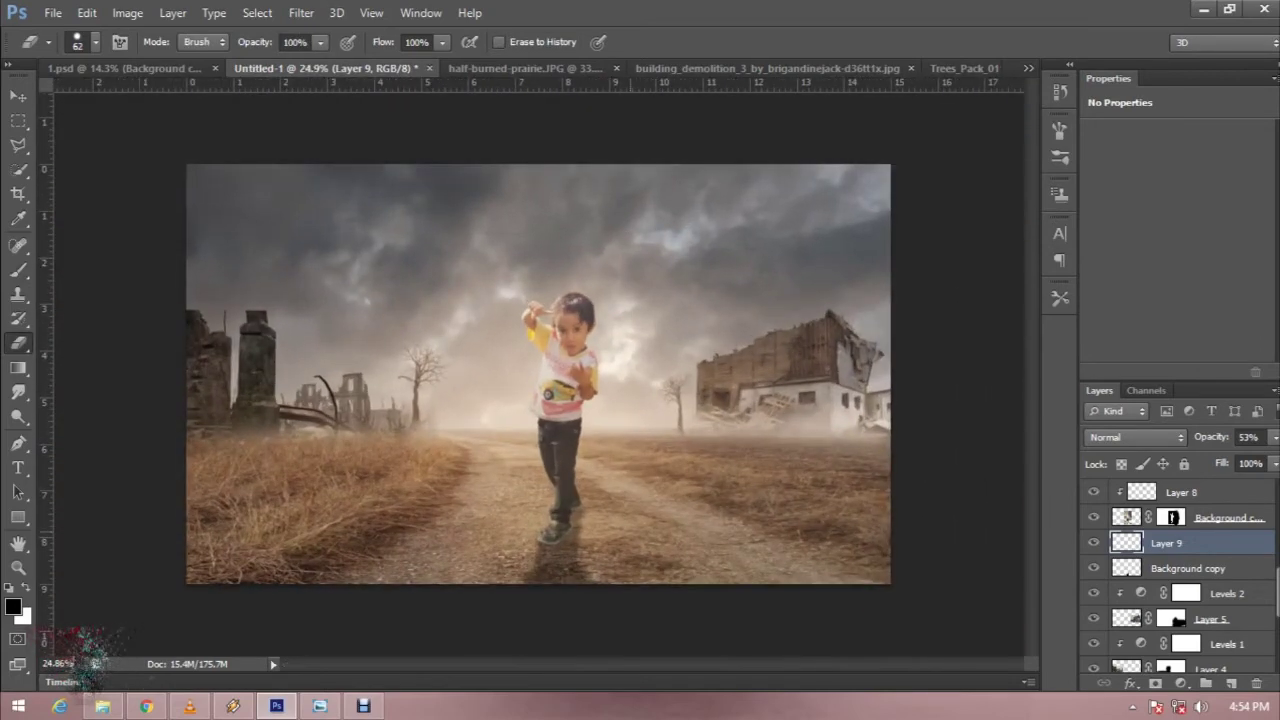
pyautogui.scroll(2, 88, 648)
pyautogui.scroll(1, 92, 645)
pyautogui.scroll(1, 92, 640)
pyautogui.scroll(2, 92, 640)
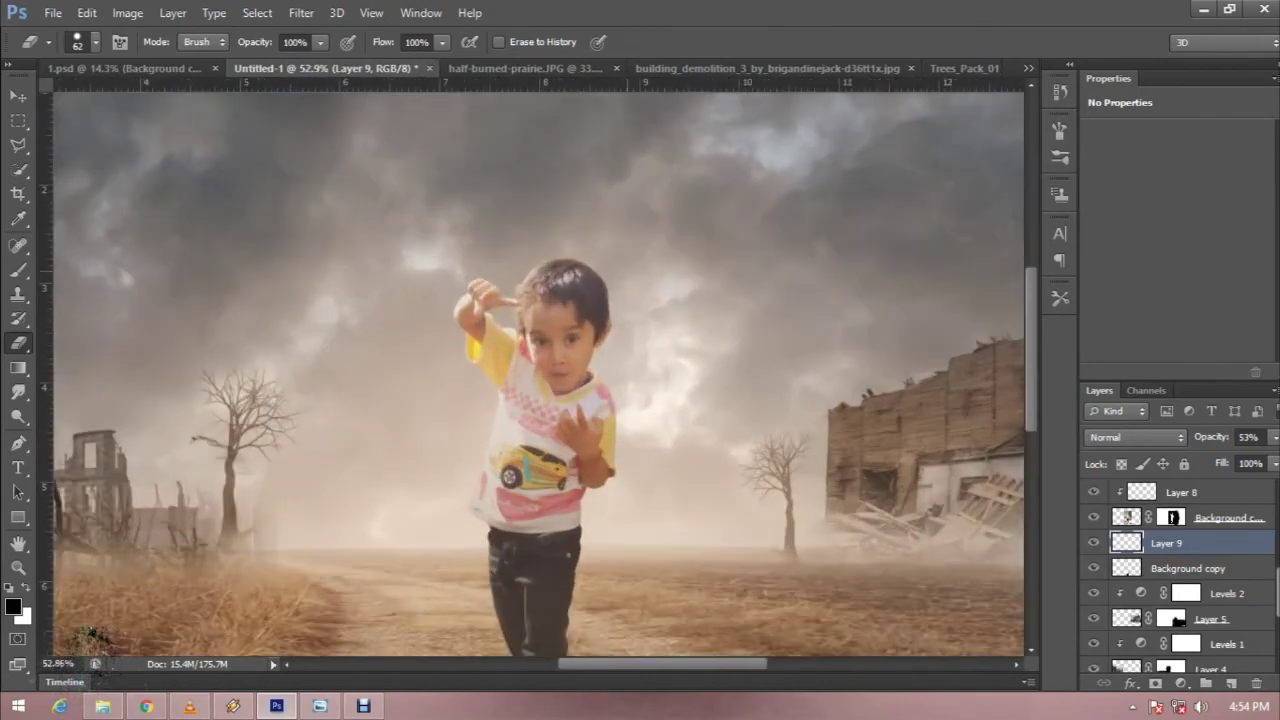
pyautogui.scroll(-2, 92, 640)
pyautogui.scroll(-3, 92, 640)
pyautogui.scroll(-1, 92, 640)
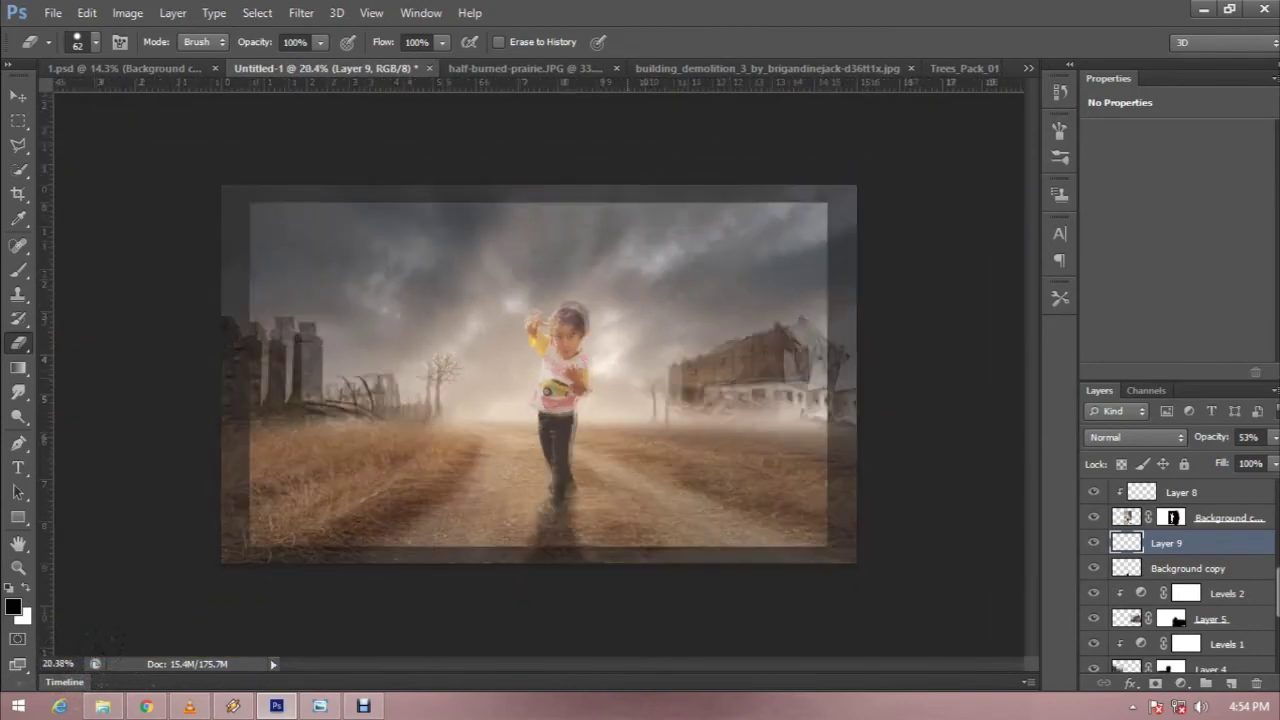
pyautogui.scroll(-2, 92, 640)
pyautogui.scroll(1, 92, 640)
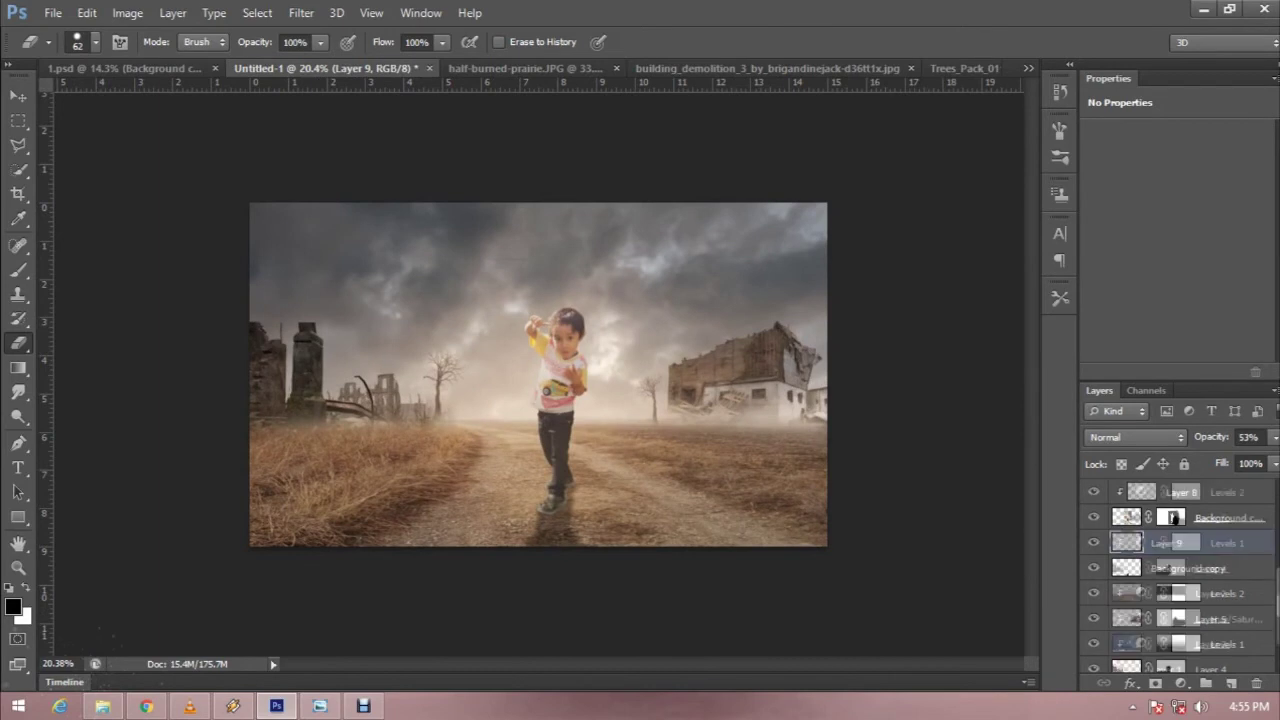
# - Add a Hue/Saturation adjustment clipped to Layer 2, lowering saturation to about -33
pyautogui.hotkey('alt', '[')
pyautogui.hotkey('alt', '[')
pyautogui.hotkey('alt', '[')
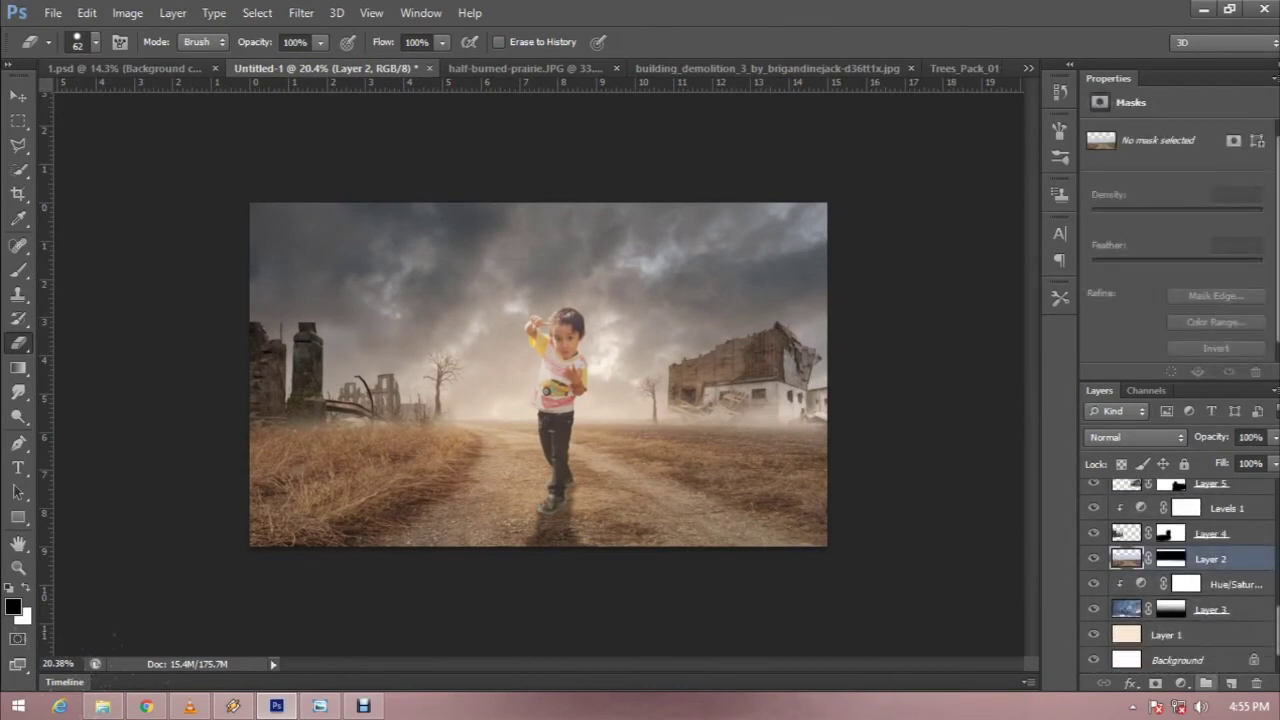
pyautogui.click(1181, 683)
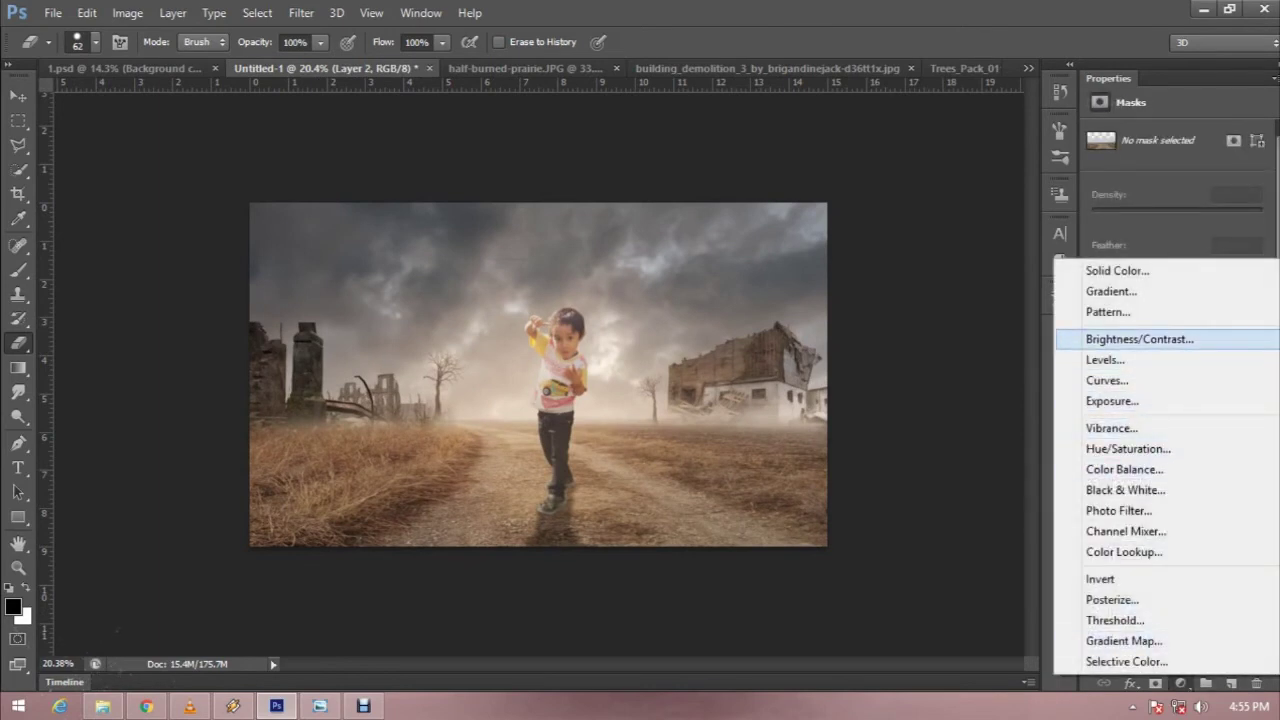
pyautogui.click(1128, 449)
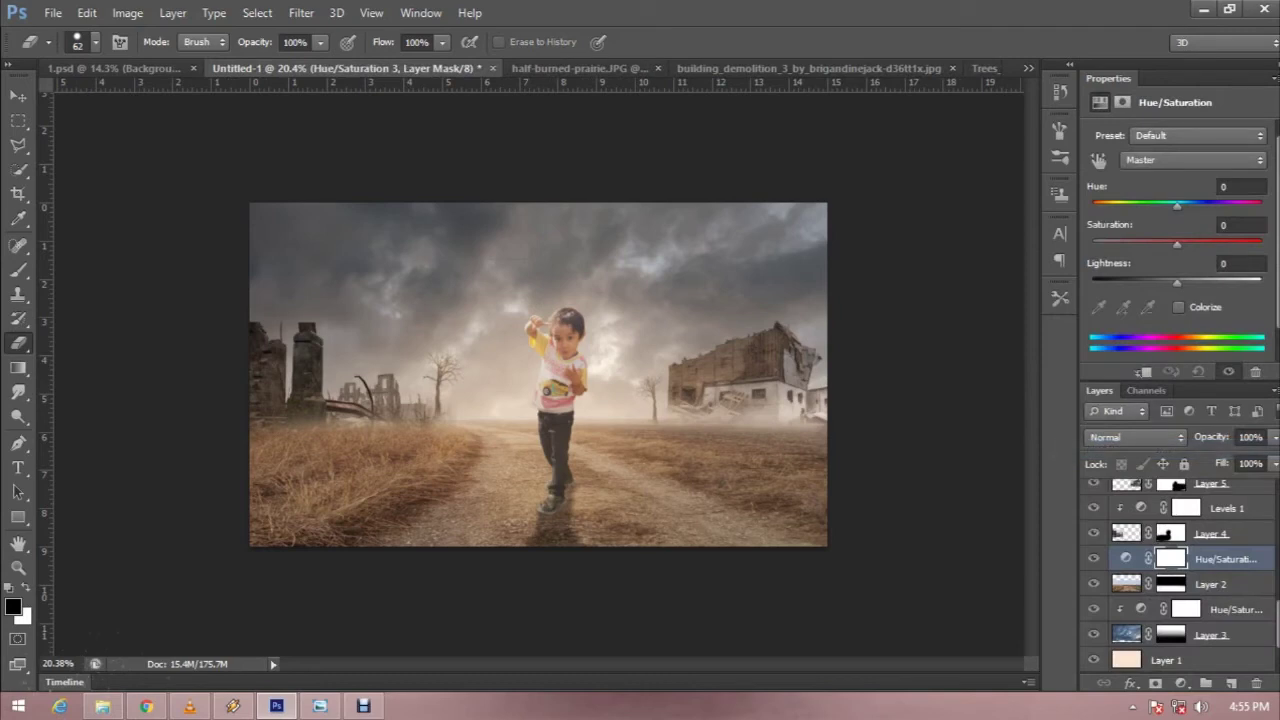
pyautogui.click(1143, 371)
pyautogui.moveTo(1177, 243)
pyautogui.mouseDown()
pyautogui.moveTo(1144, 243)
pyautogui.moveTo(1171, 283)
pyautogui.mouseUp()
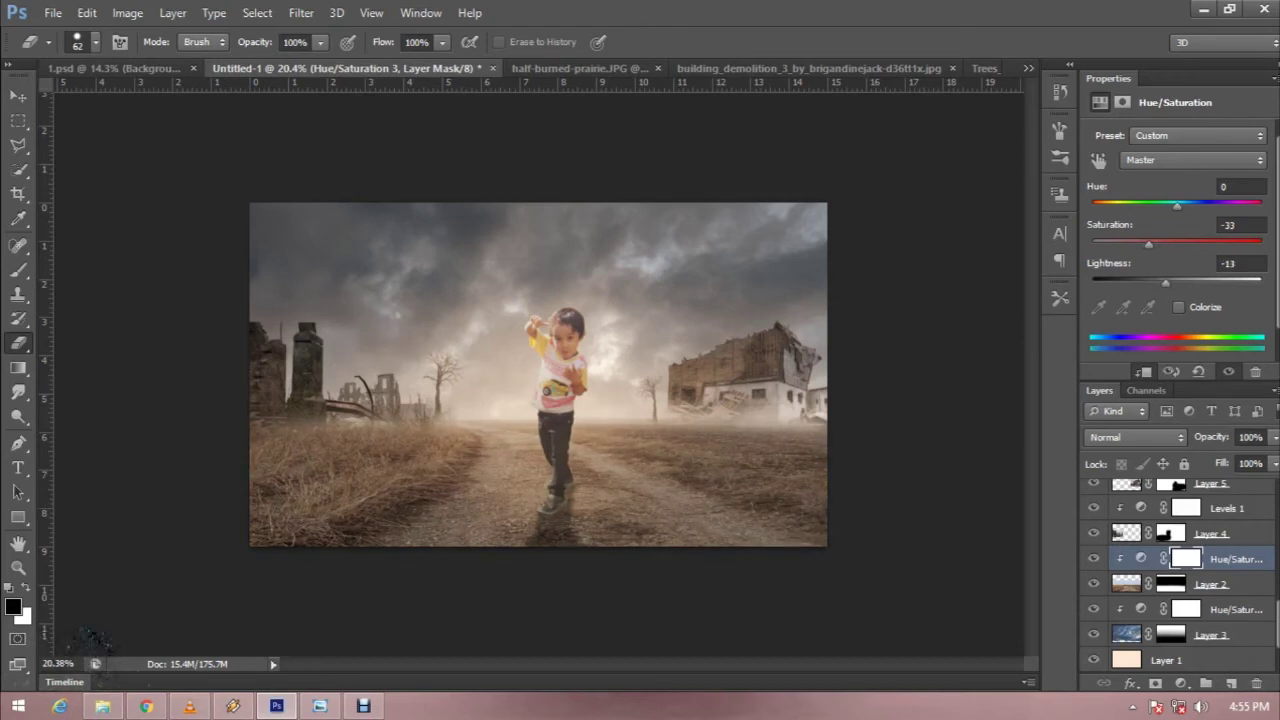
# - Try several lightness values, then reset lightness to 0
pyautogui.hotkey('shift', 'Up')
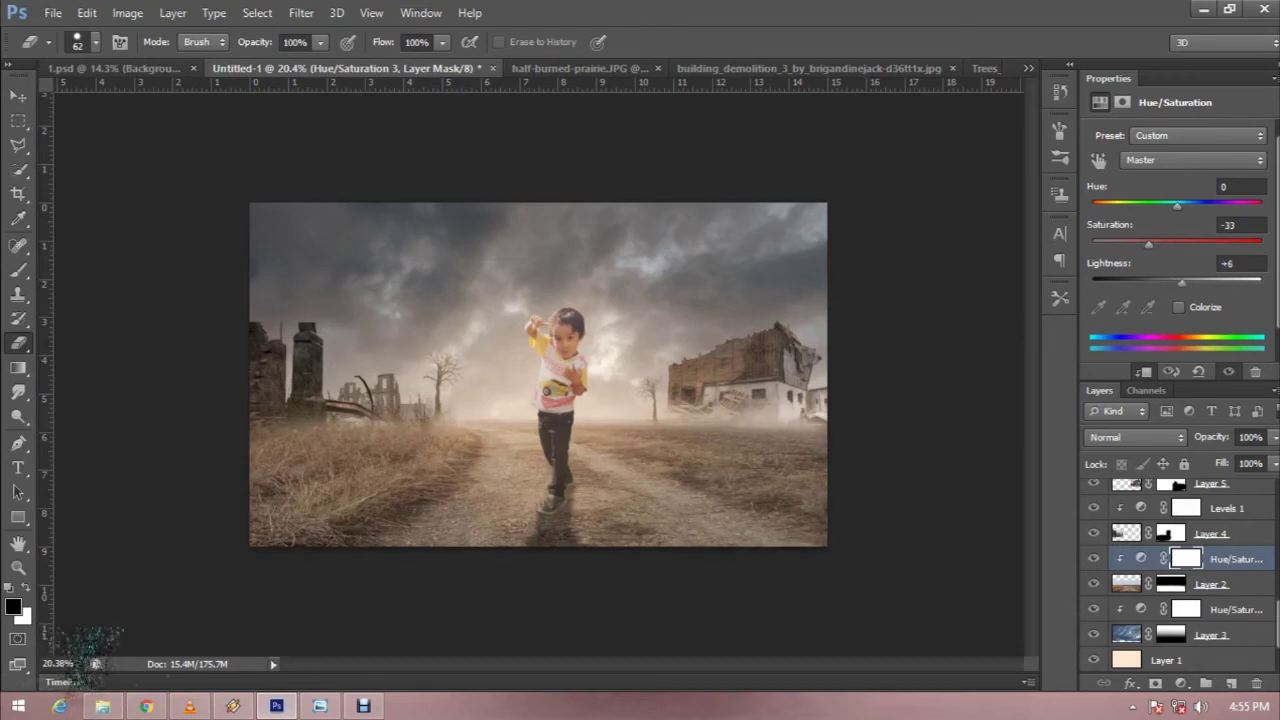
pyautogui.hotkey('shift', 'Down')
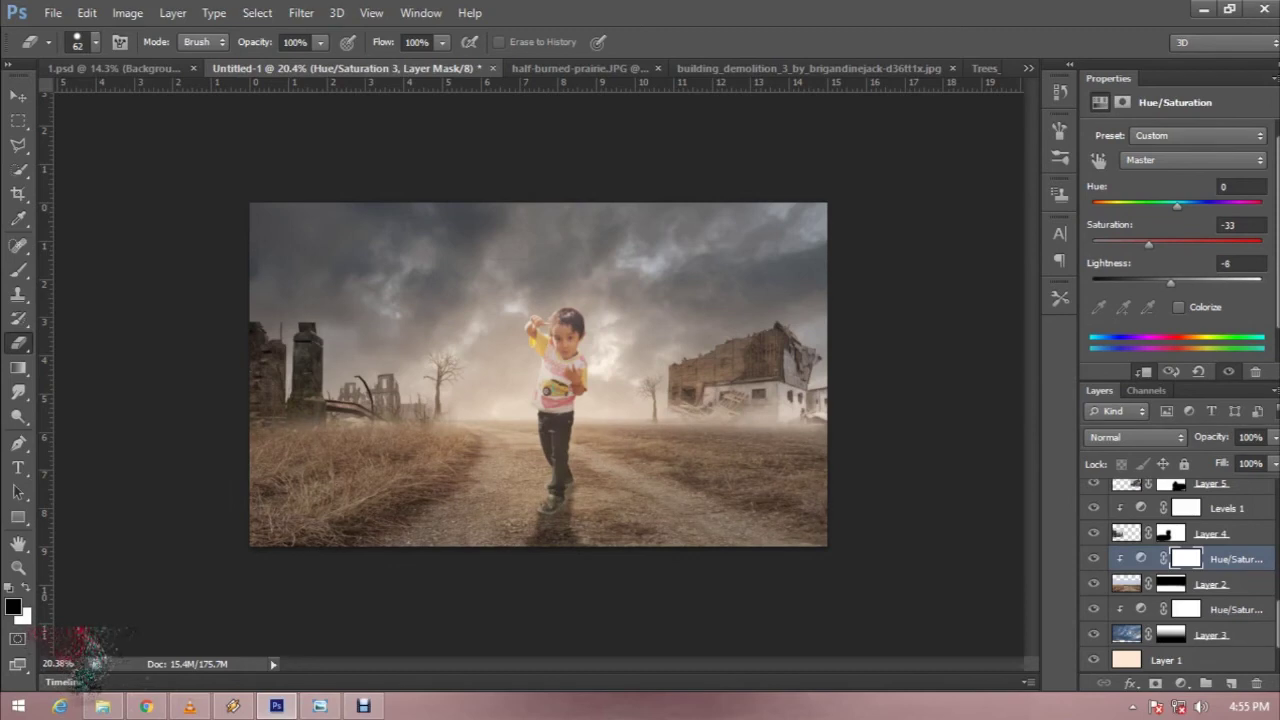
pyautogui.press('Down')
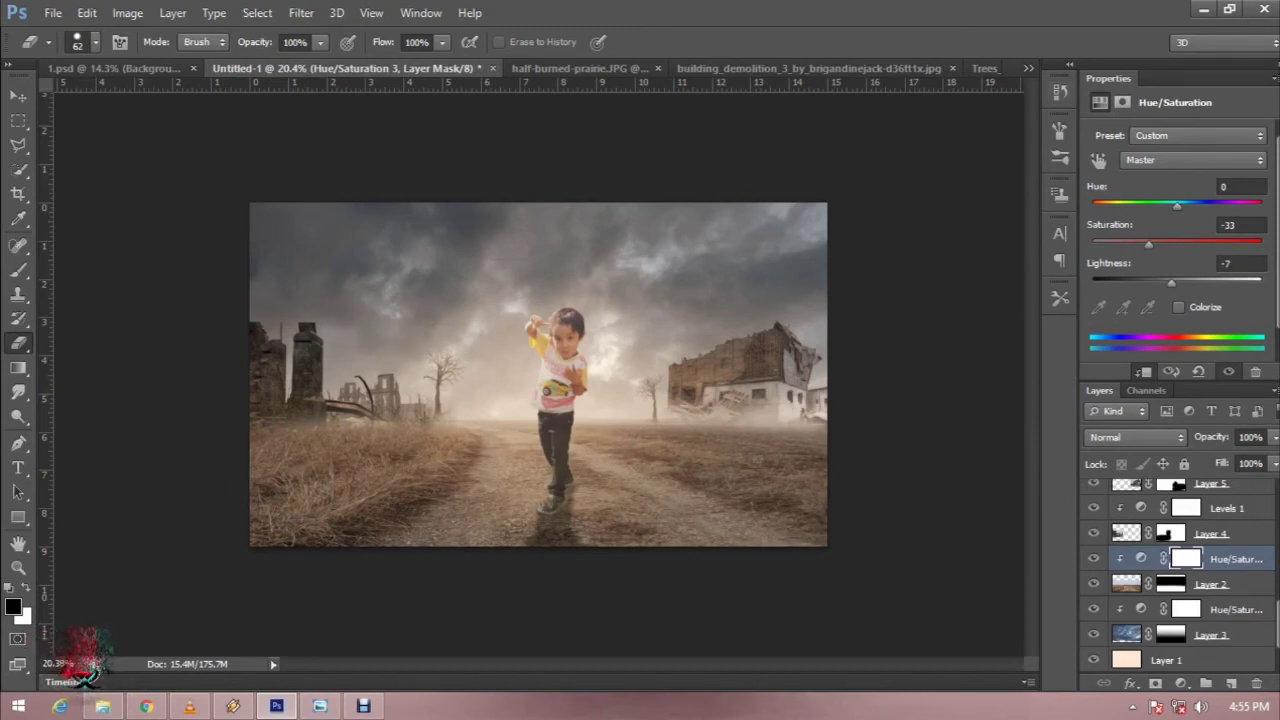
pyautogui.write('0')
pyautogui.press('Return')
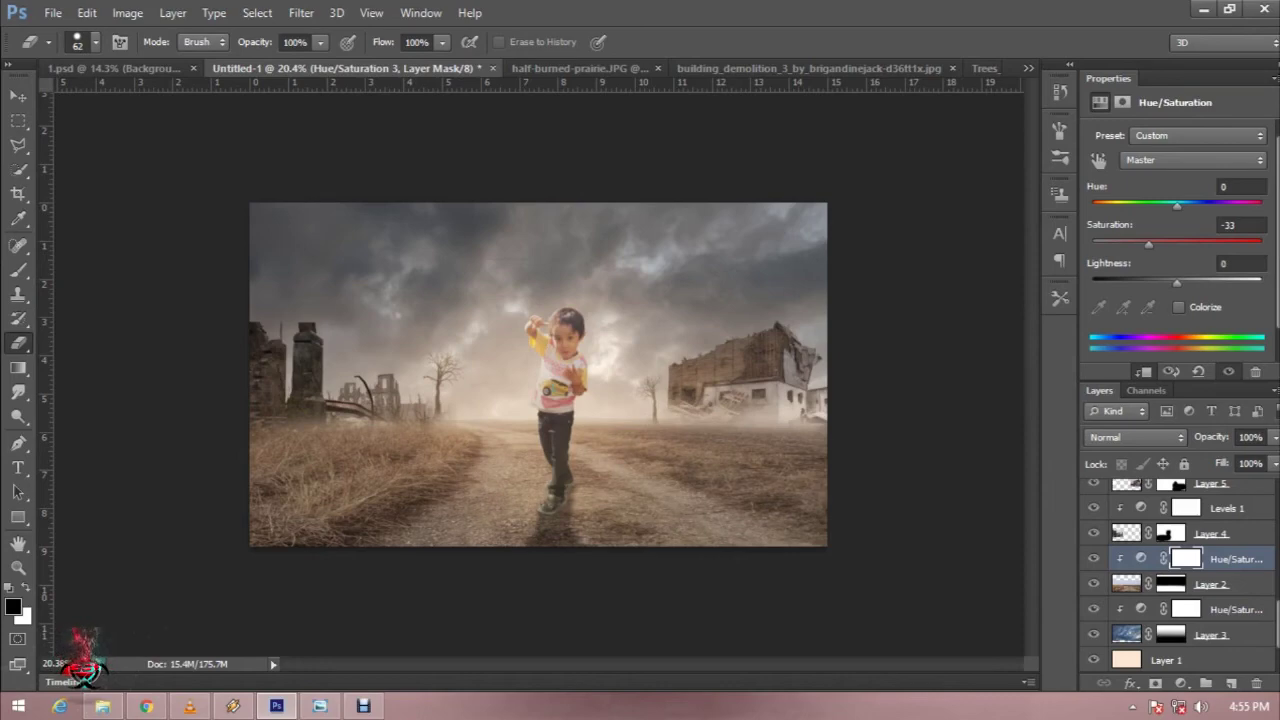
pyautogui.press('m')
# - Select the child's Background copy 2 layer in the Layers panel
pyautogui.scroll(-2, 538, 374)
pyautogui.scroll(4, 538, 374)
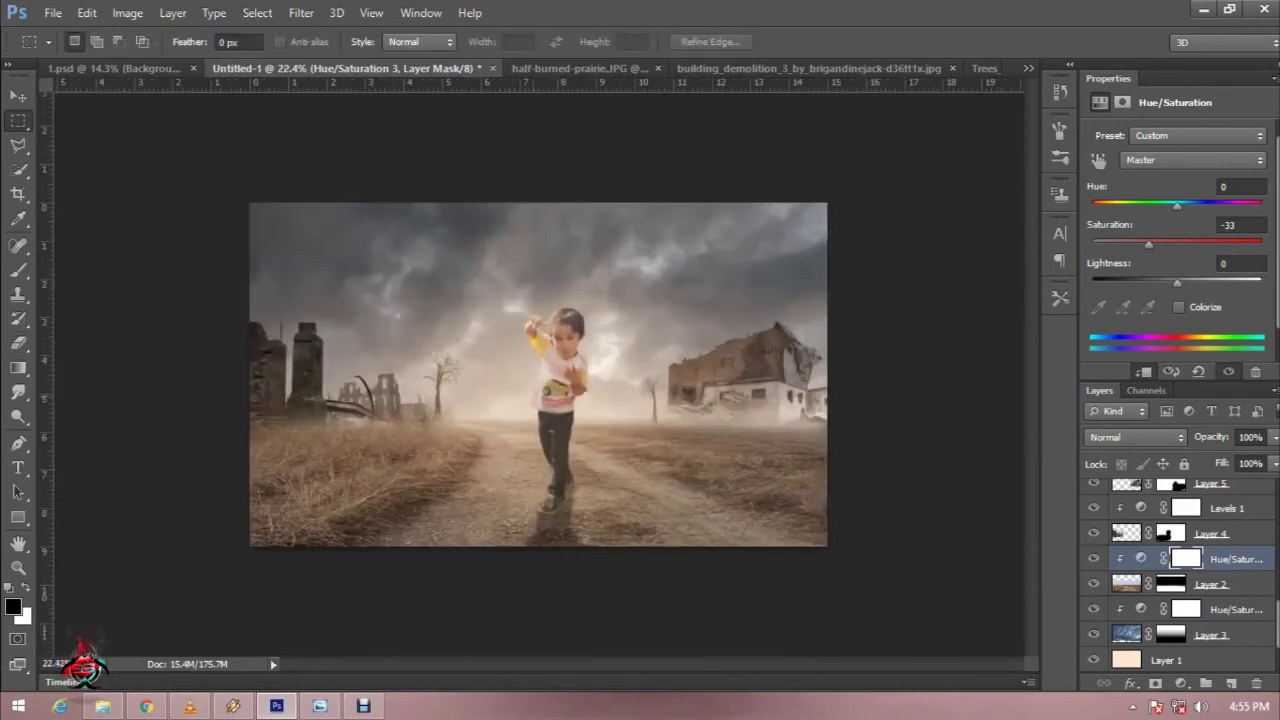
pyautogui.scroll(-1, 538, 374)
pyautogui.scroll(-1, 538, 374)
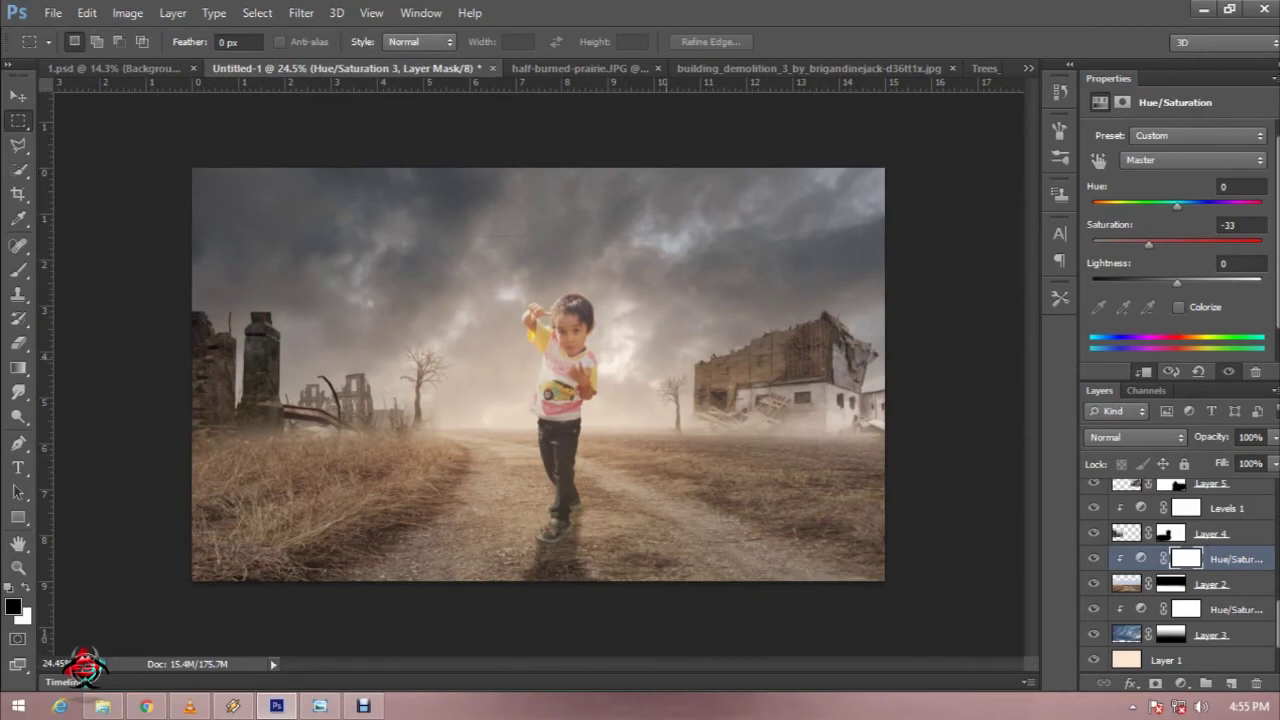
pyautogui.scroll(-5, 1180, 570)
pyautogui.scroll(-3, 1180, 570)
pyautogui.click(1127, 584)
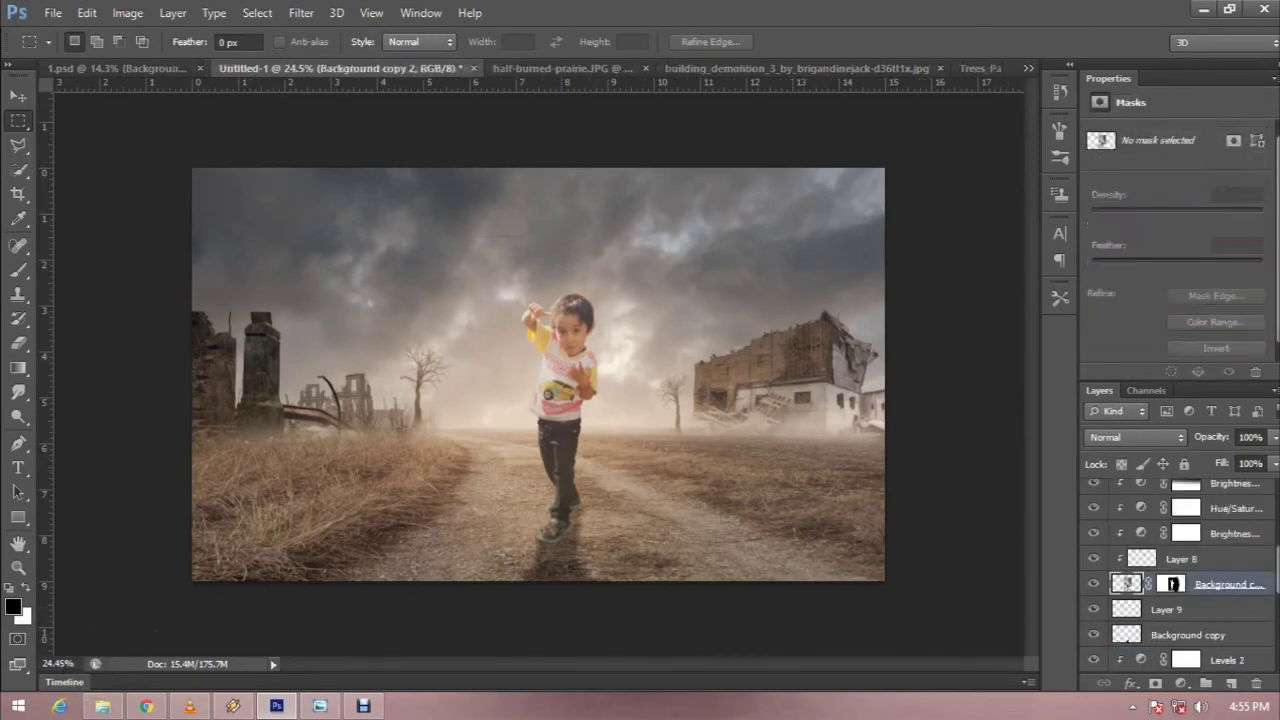
# - Add a clipped Vibrance adjustment on the child (Vibrance 8, Saturation -42) and invert its mask to black
pyautogui.click(1181, 683)
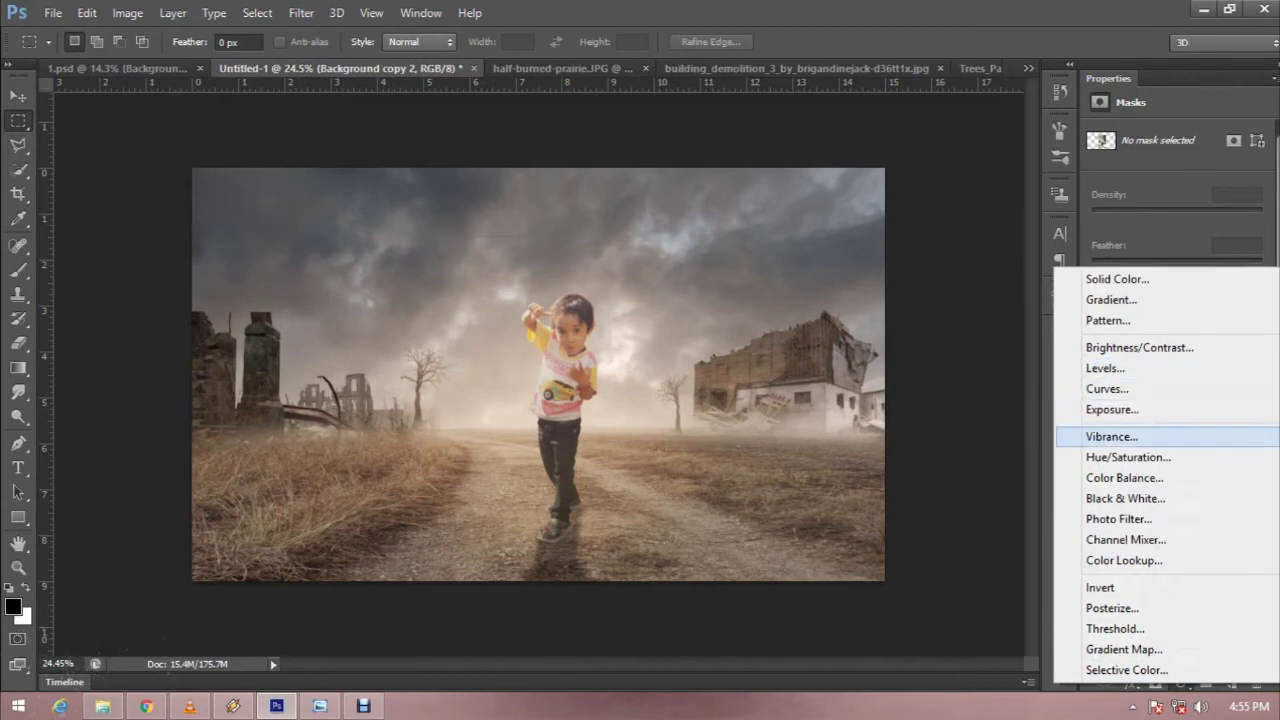
pyautogui.click(1112, 436)
pyautogui.moveTo(1177, 153)
pyautogui.mouseDown()
pyautogui.moveTo(1212, 153)
pyautogui.moveTo(1165, 191)
pyautogui.moveTo(1138, 191)
pyautogui.mouseUp()
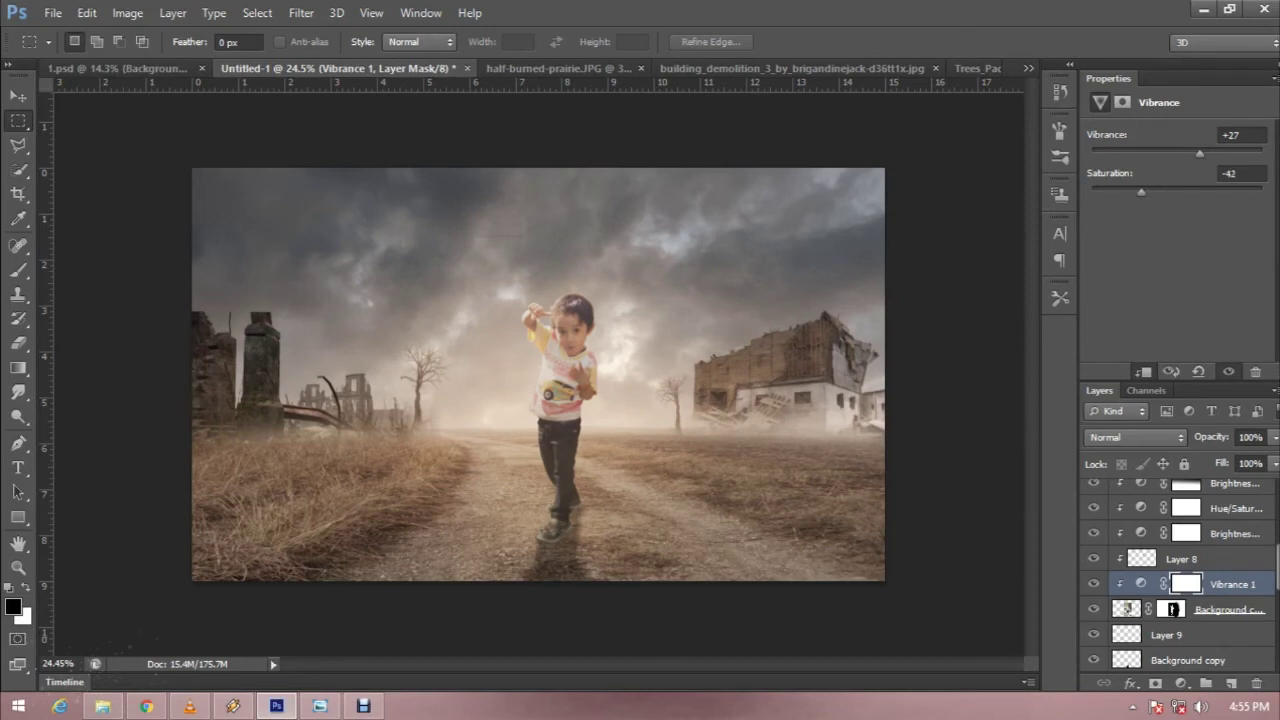
pyautogui.moveTo(1199, 153); pyautogui.dragTo(1175, 153)
pyautogui.press('b')
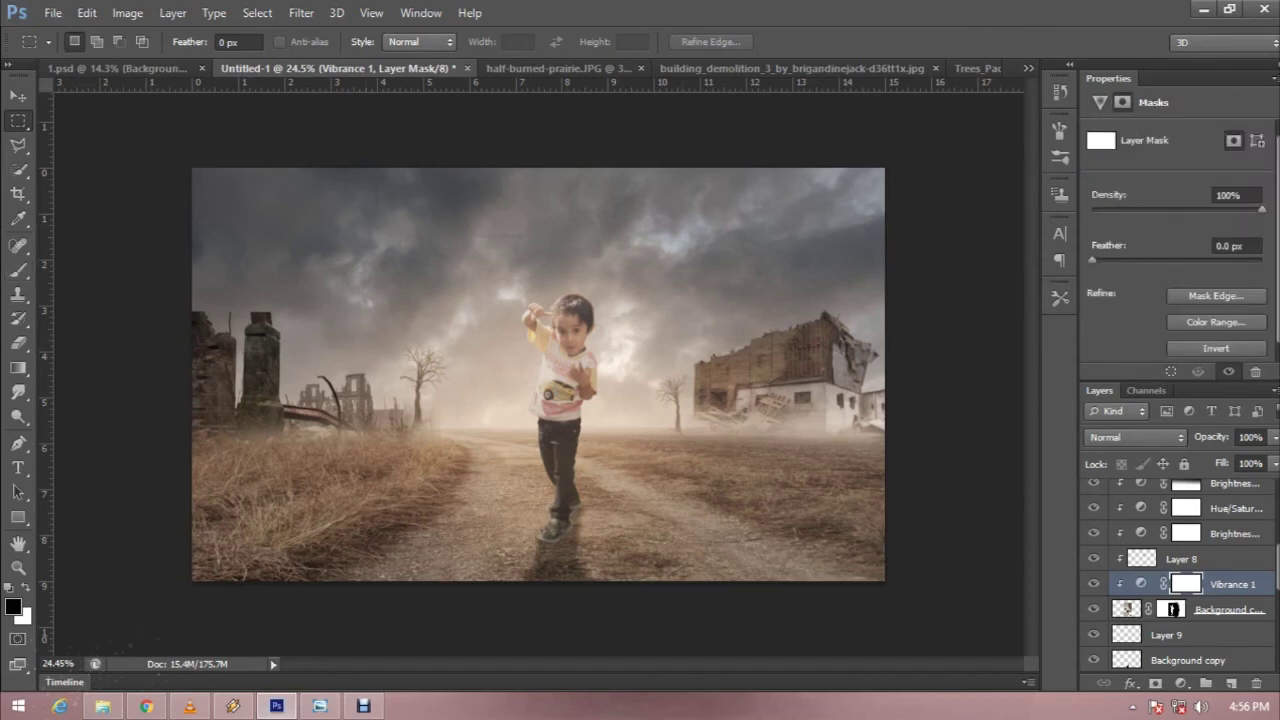
pyautogui.hotkey('ctrl', 'i')
# - Paint white with a 63 px brush on the Vibrance mask to reveal a small area
pyautogui.press('b')
pyautogui.press('x')
pyautogui.rightClick(622, 224)
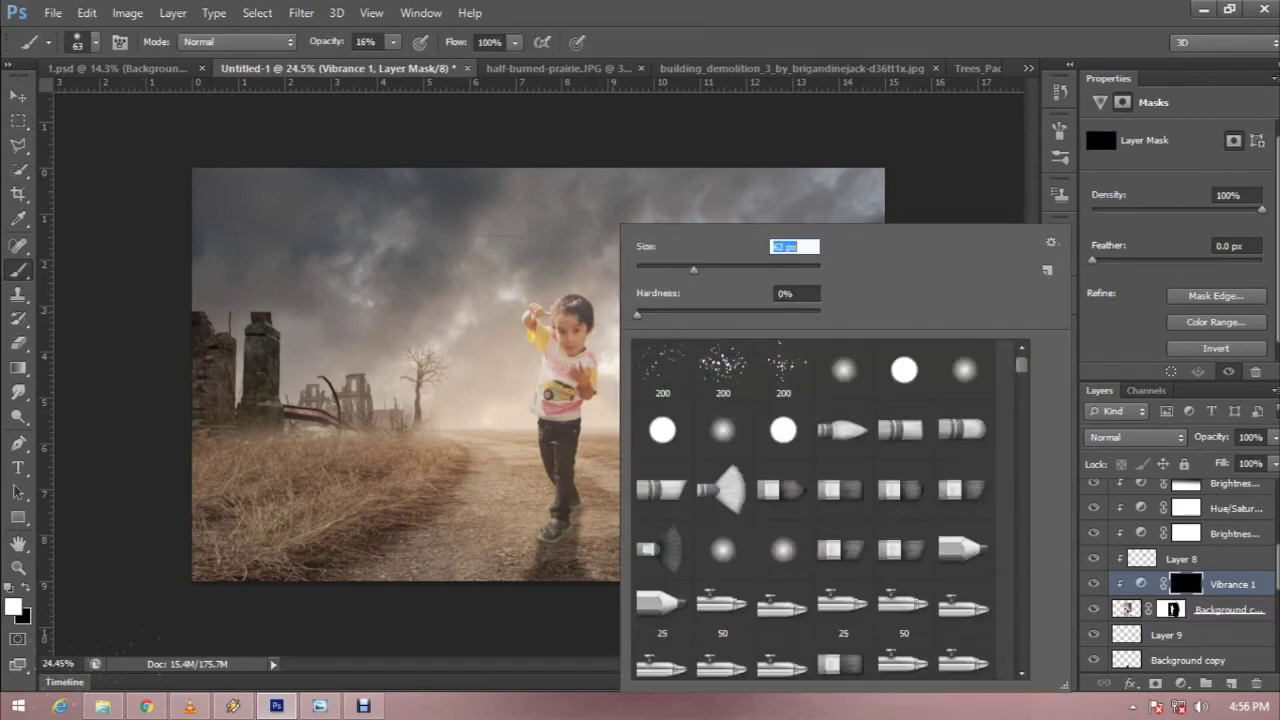
pyautogui.press('Return')
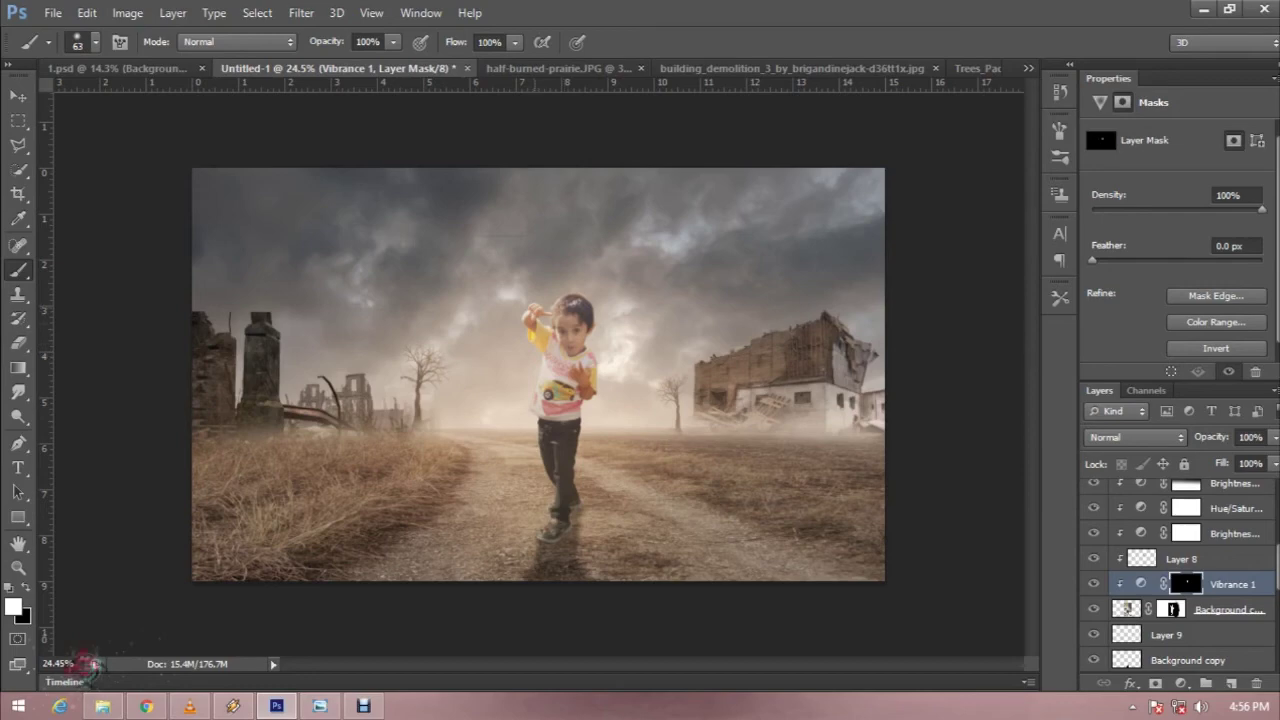
pyautogui.scroll(2, 85, 665)
pyautogui.scroll(2, 85, 665)
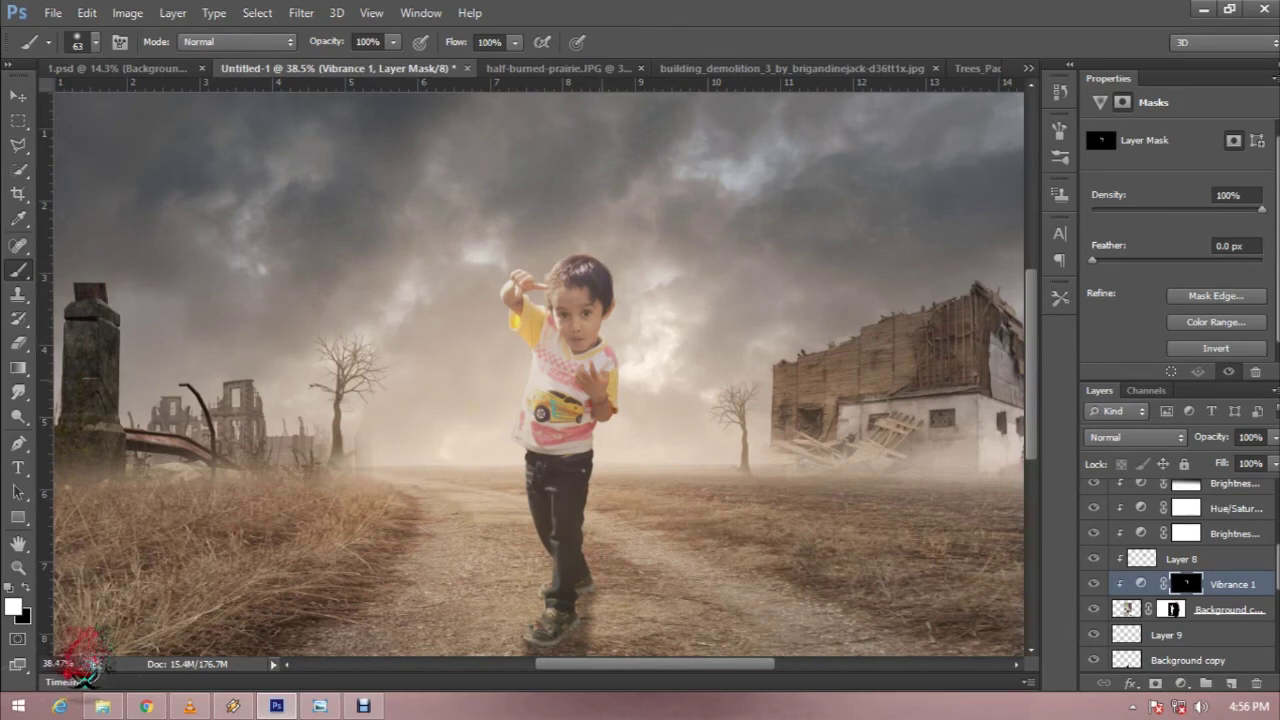
# - Lower the Vibrance 1 layer's opacity to about 52%
pyautogui.press('5')
pyautogui.press('3')
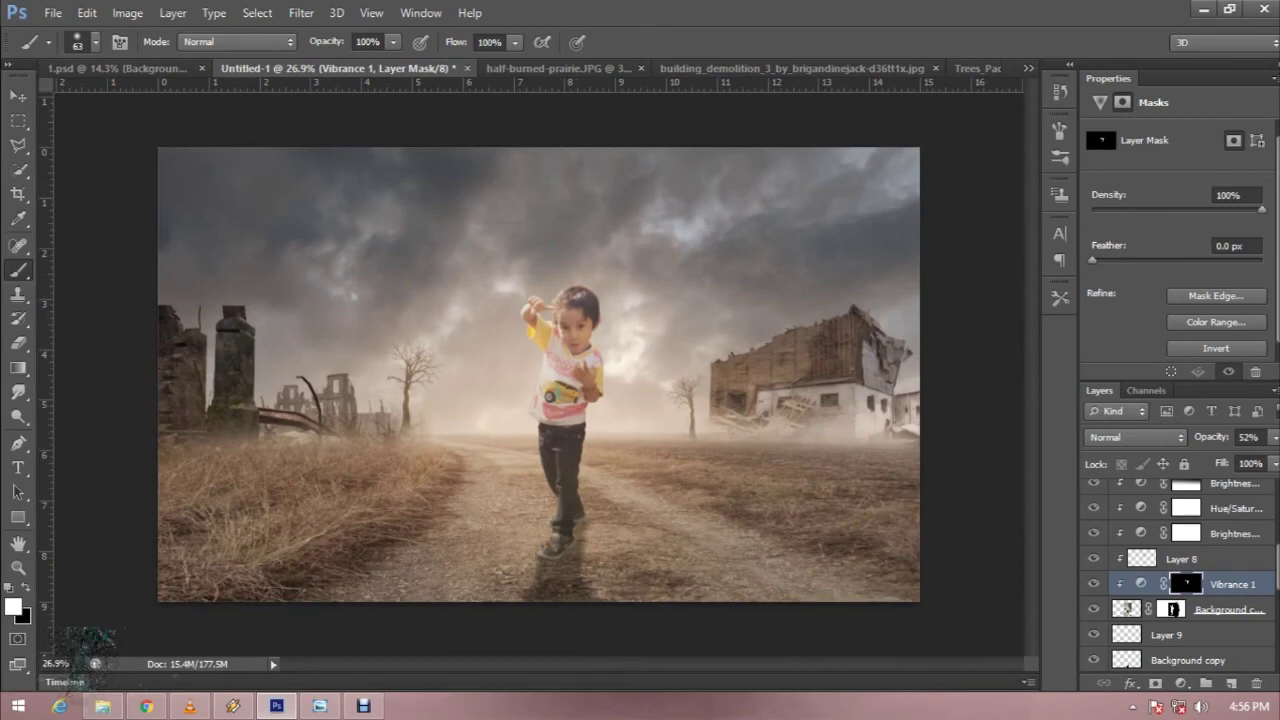
pyautogui.click(1181, 684)
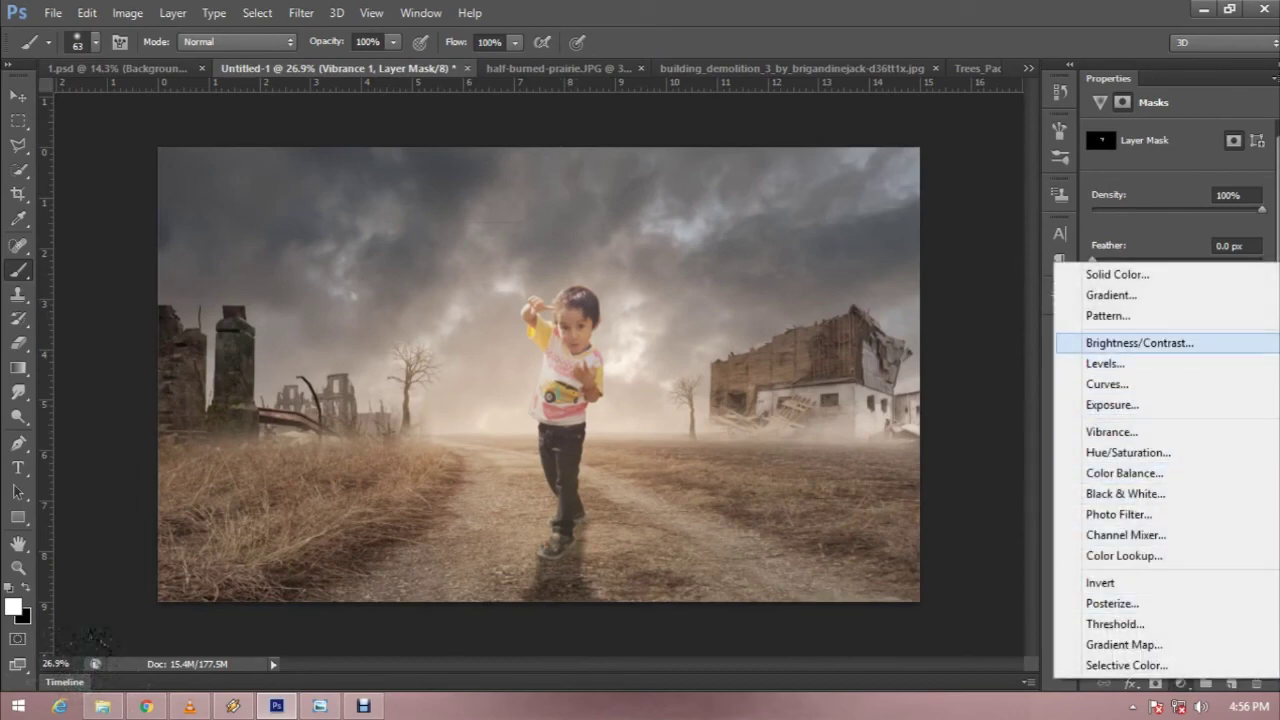
# - Add a Vibrance 2 adjustment set to +31 vibrance, then select the top Brightness/Contrast layer
pyautogui.click(1112, 432)
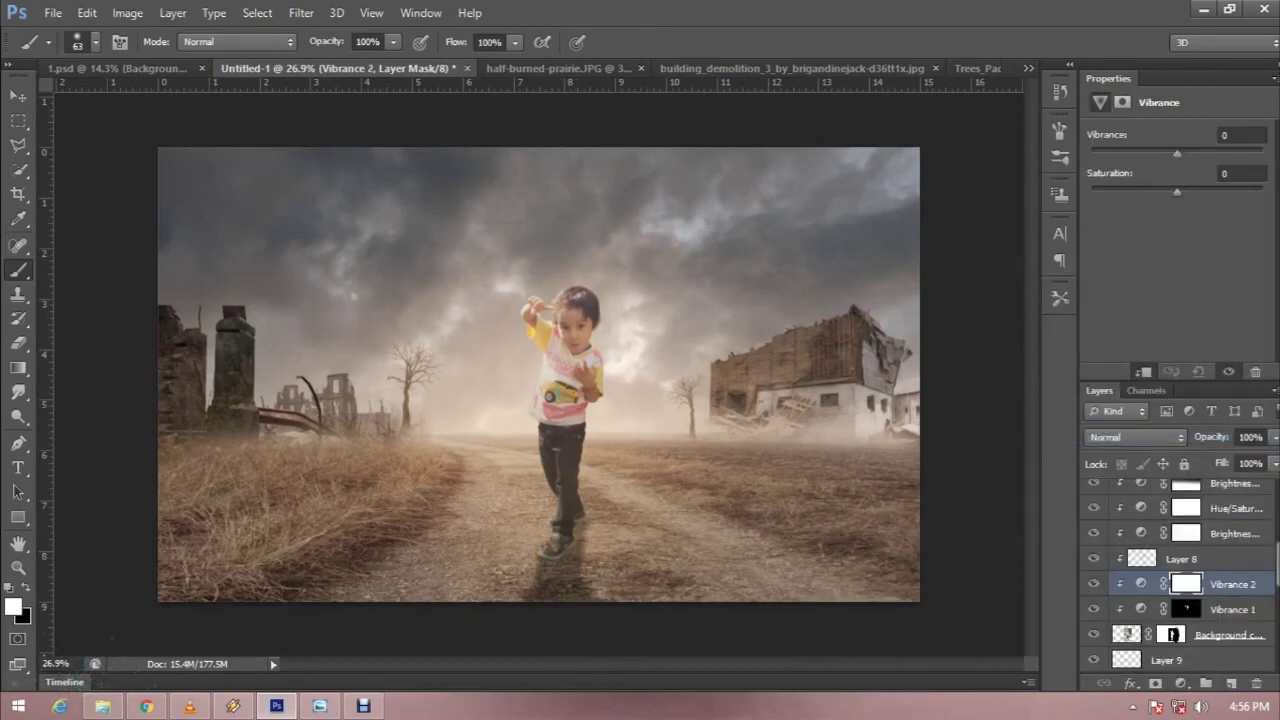
pyautogui.moveTo(1177, 153); pyautogui.dragTo(1231, 153)
pyautogui.moveTo(1227, 153); pyautogui.dragTo(1203, 153)
pyautogui.press('m')
pyautogui.scroll(-2, 539, 374)
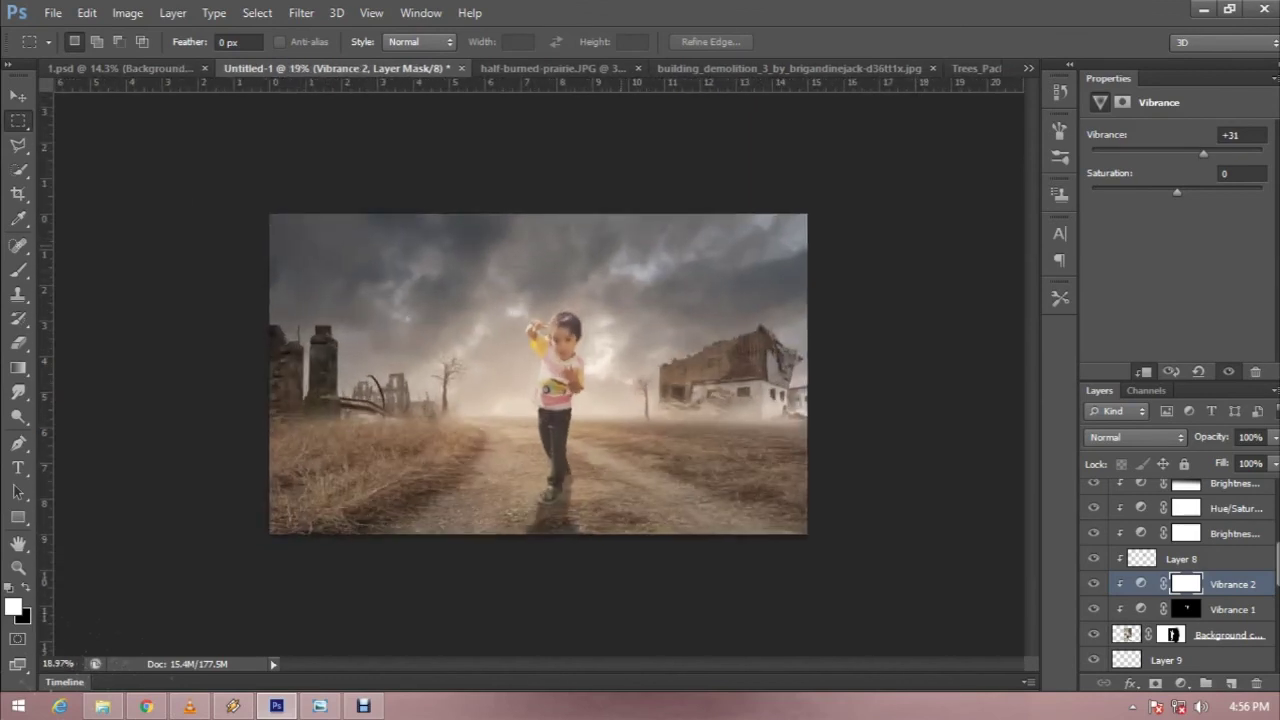
pyautogui.scroll(1, 539, 374)
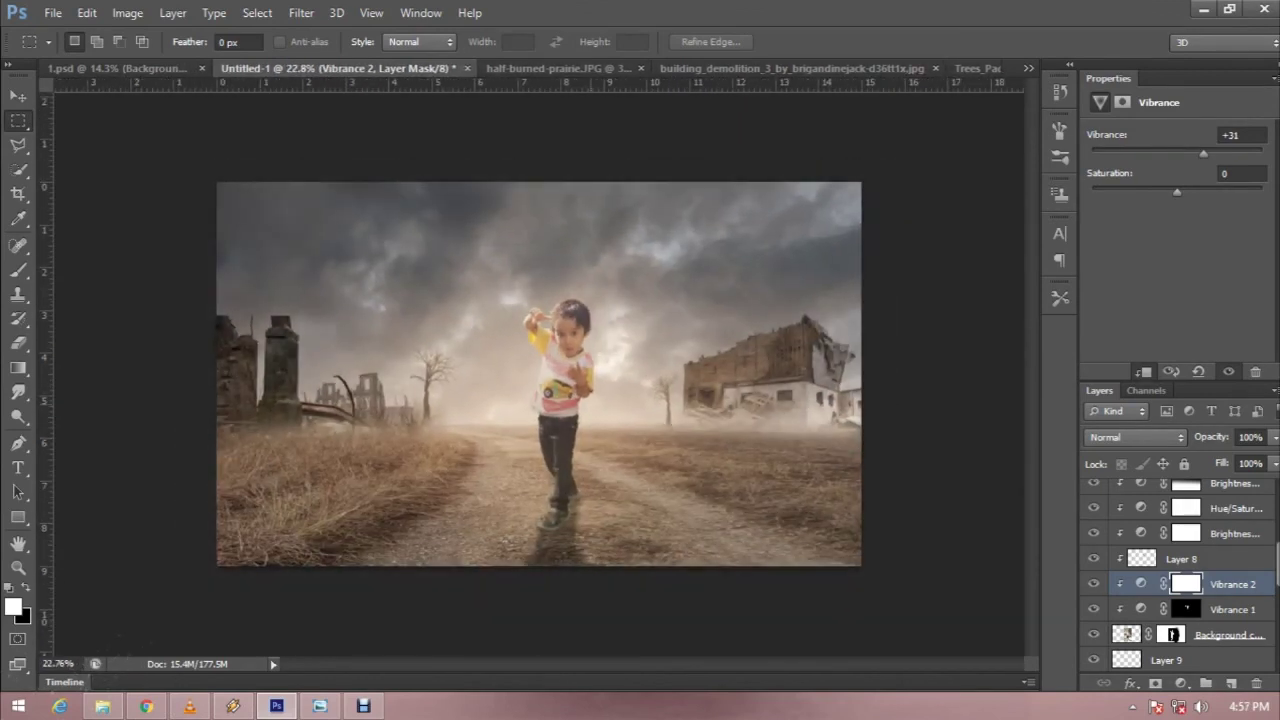
pyautogui.scroll(4, 1177, 576)
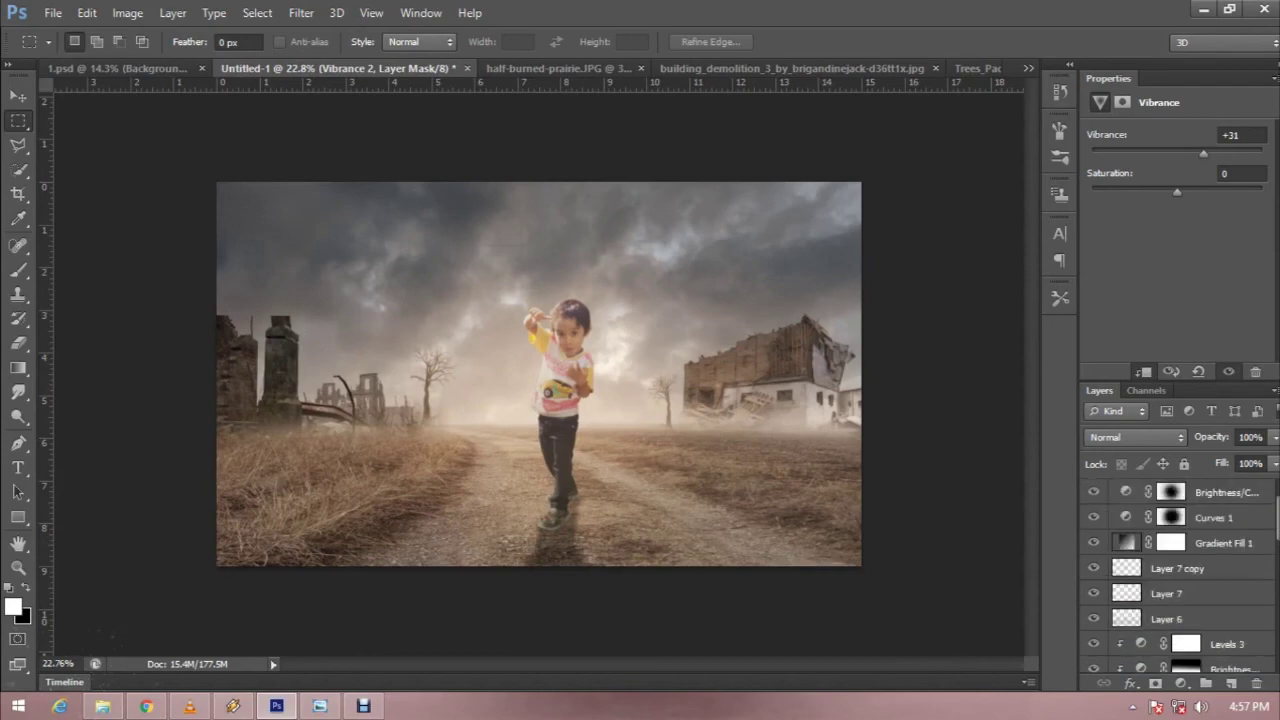
pyautogui.click(1220, 492)
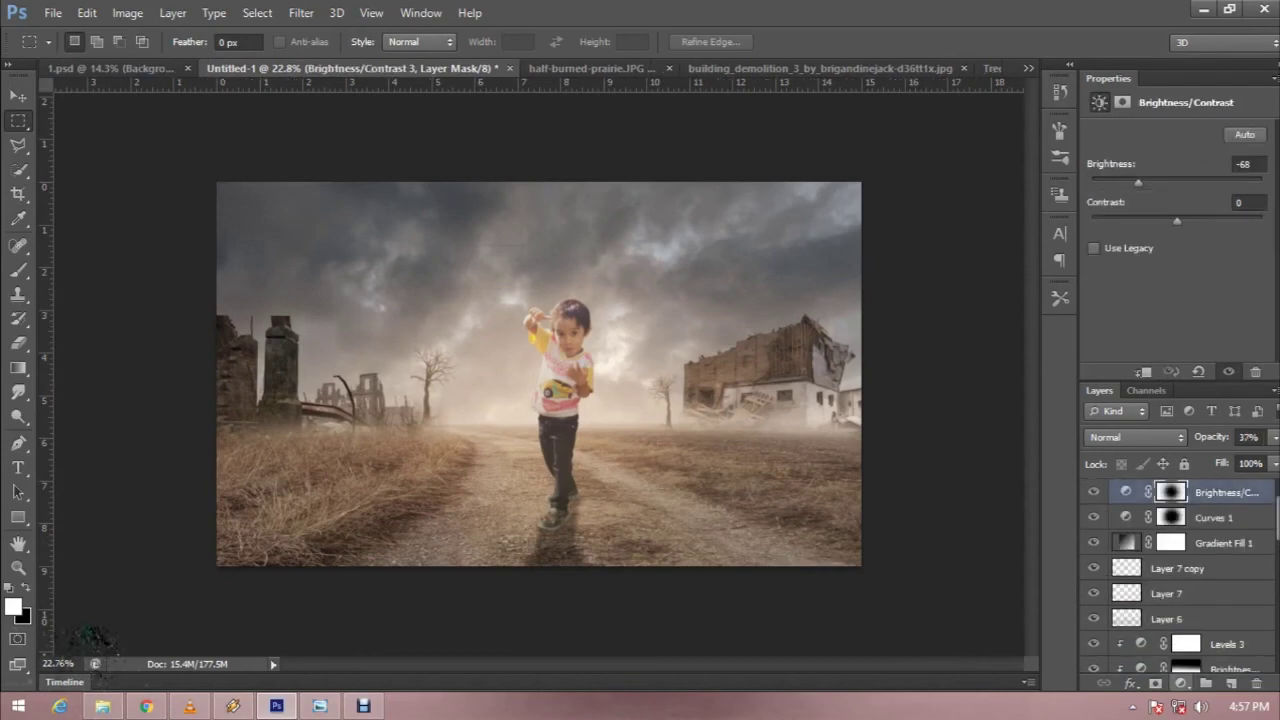
# - Add a black Solid Color fill layer and shape a gradient vignette on its mask
pyautogui.click(1180, 683)
pyautogui.click(1117, 278)
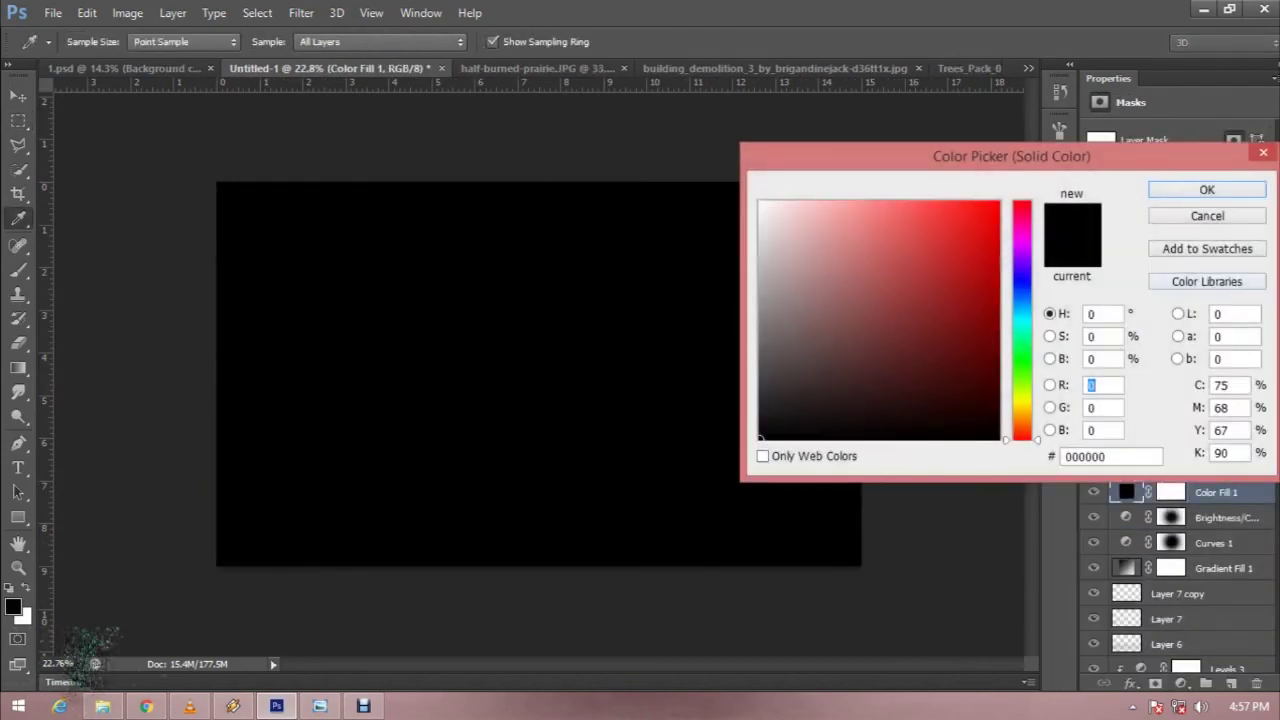
pyautogui.click(18, 367)
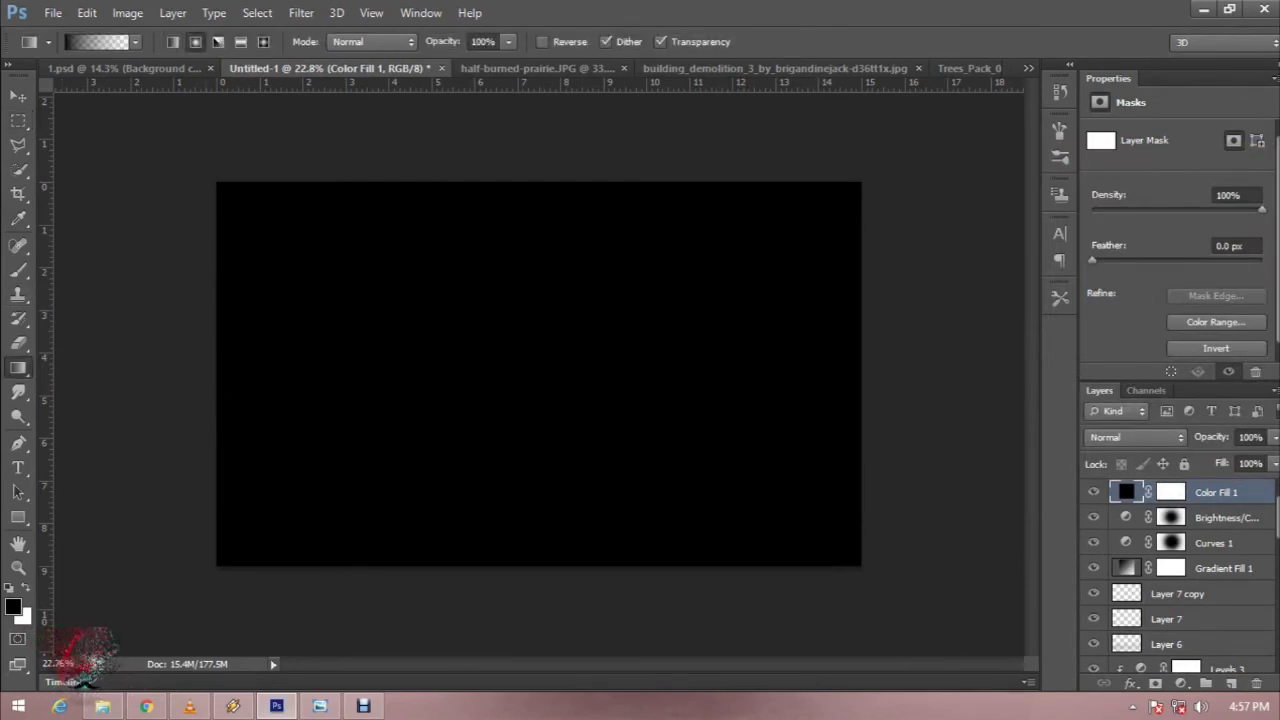
pyautogui.click(1170, 492)
pyautogui.press('x')
pyautogui.moveTo(536, 333); pyautogui.dragTo(537, 632)
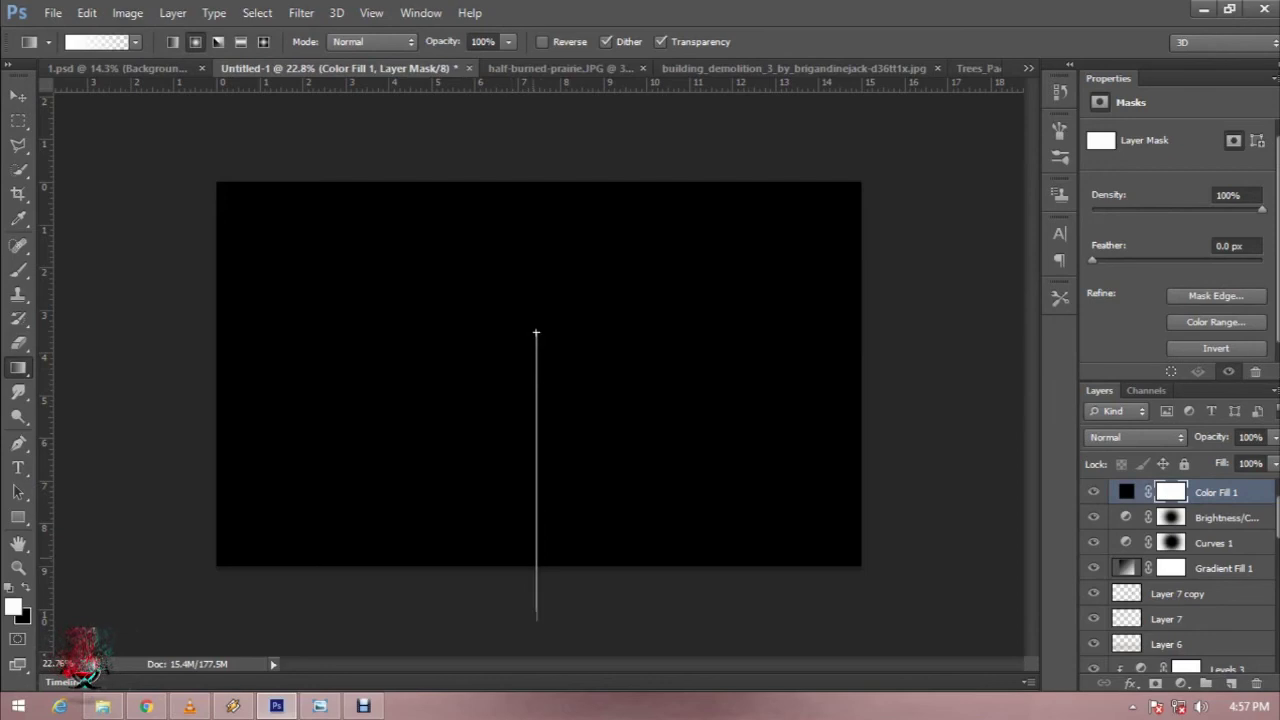
pyautogui.press('x')
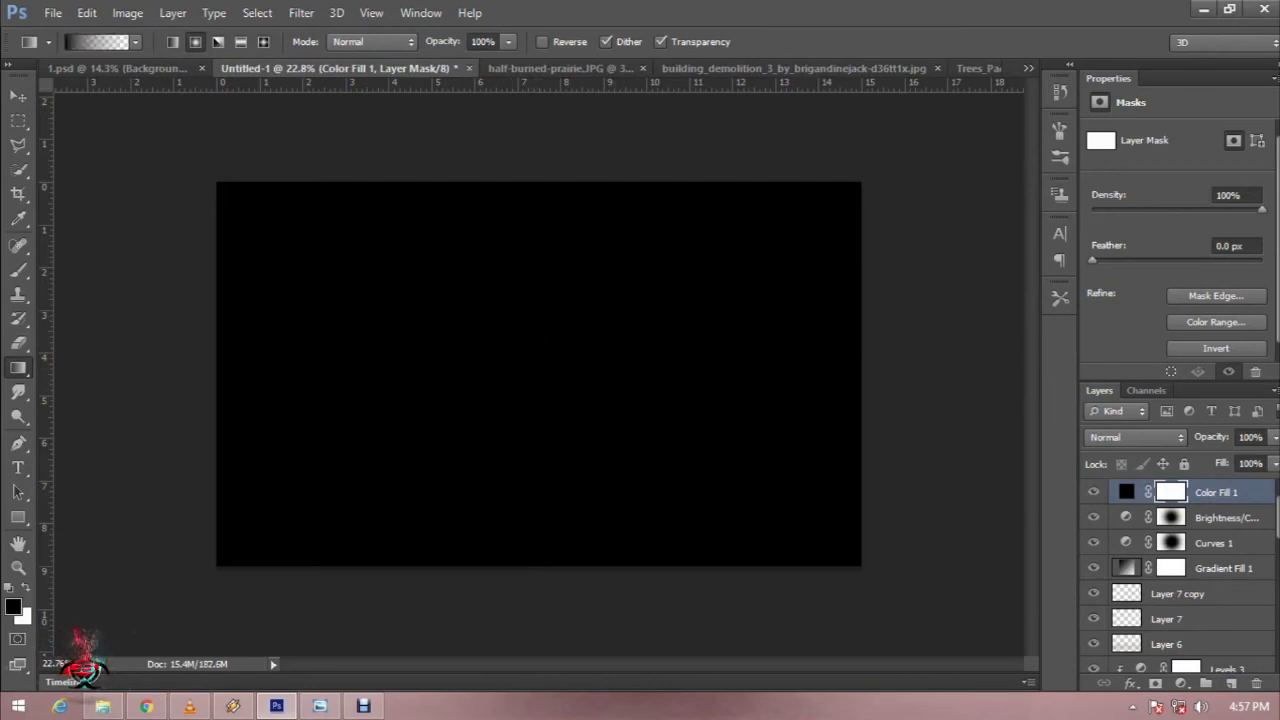
pyautogui.moveTo(531, 300); pyautogui.dragTo(531, 624)
pyautogui.moveTo(553, 305); pyautogui.dragTo(557, 605)
# - Set the vignette fill layer's opacity to 33% and hide it to compare
pyautogui.click(1249, 437)
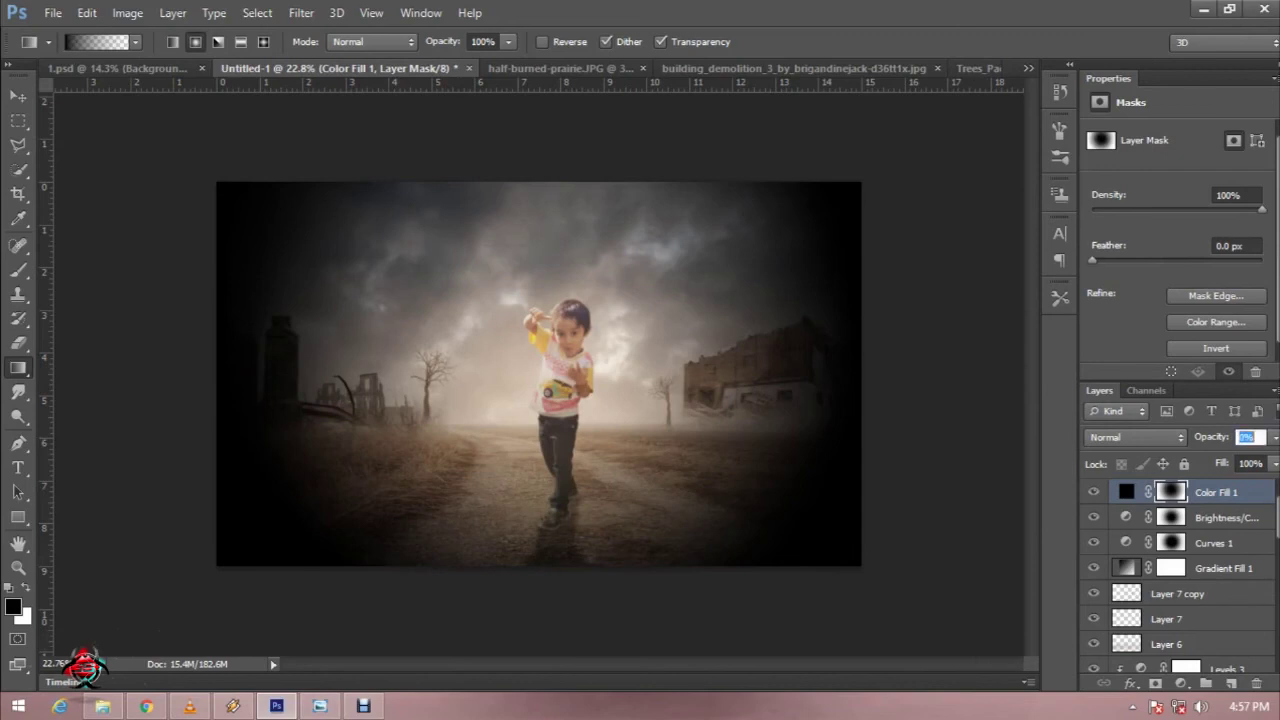
pyautogui.write('33')
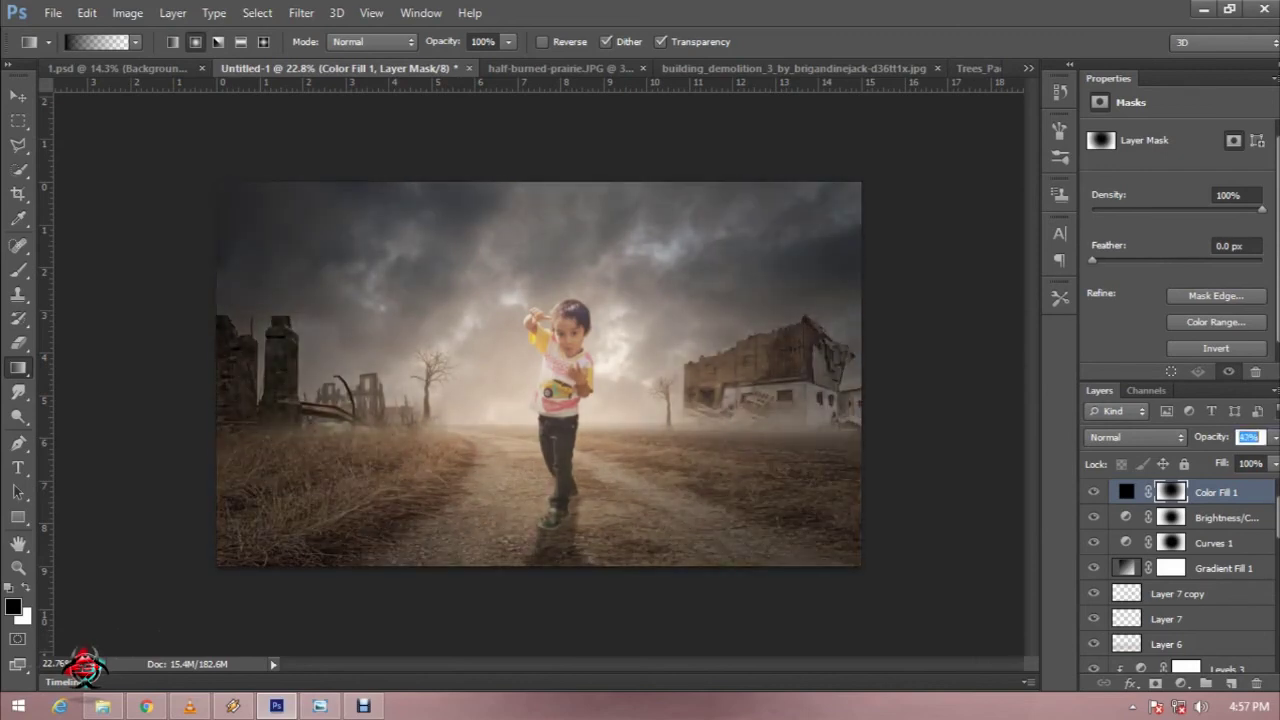
pyautogui.press('Return')
pyautogui.press('m')
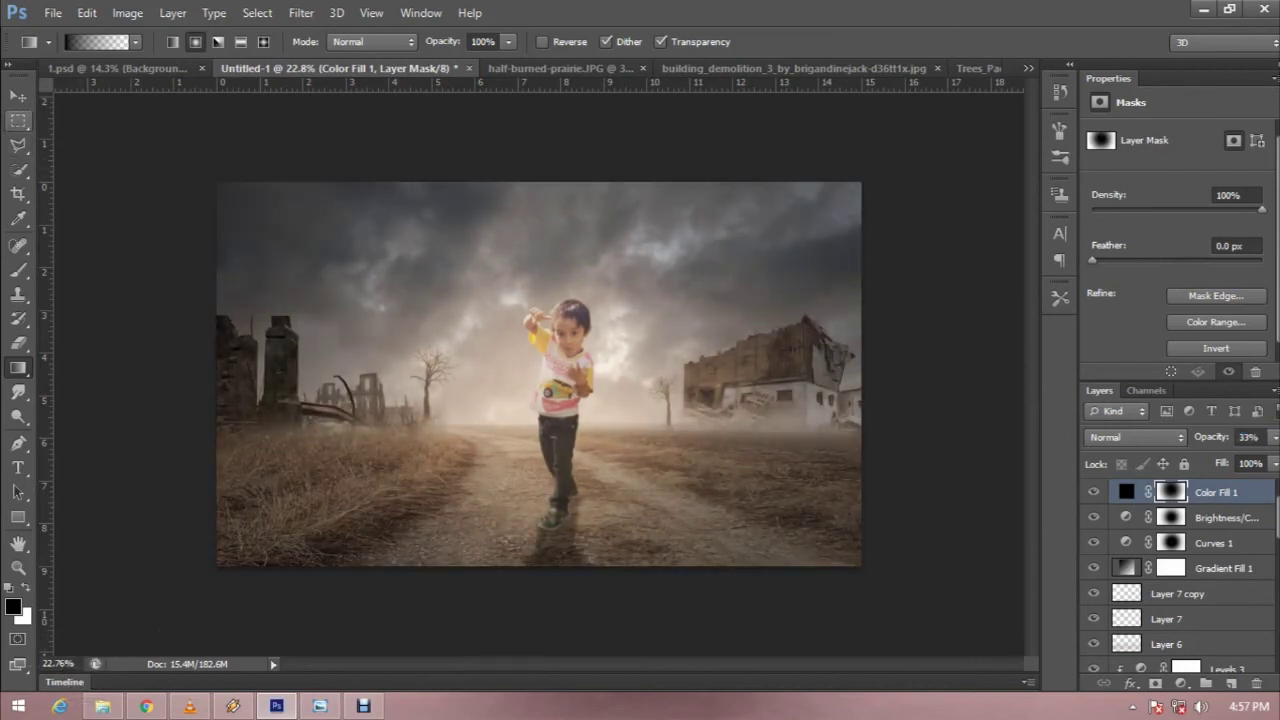
pyautogui.scroll(-3, 540, 375)
pyautogui.scroll(2, 540, 375)
pyautogui.scroll(4, 540, 378)
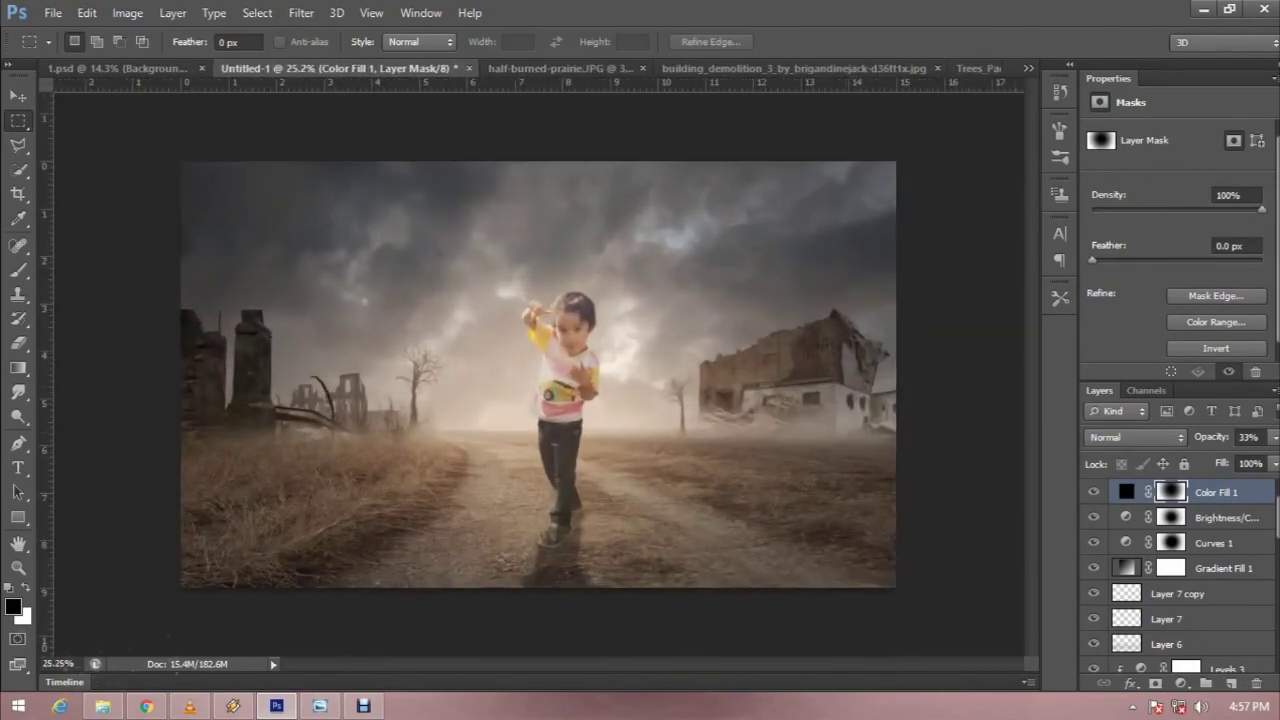
pyautogui.click(1093, 491)
# - Show the vignette again and lower Color Fill 1's opacity to 23%
pyautogui.click(1093, 491)
pyautogui.press('Down')
pyautogui.press('Up')
pyautogui.press('Down')
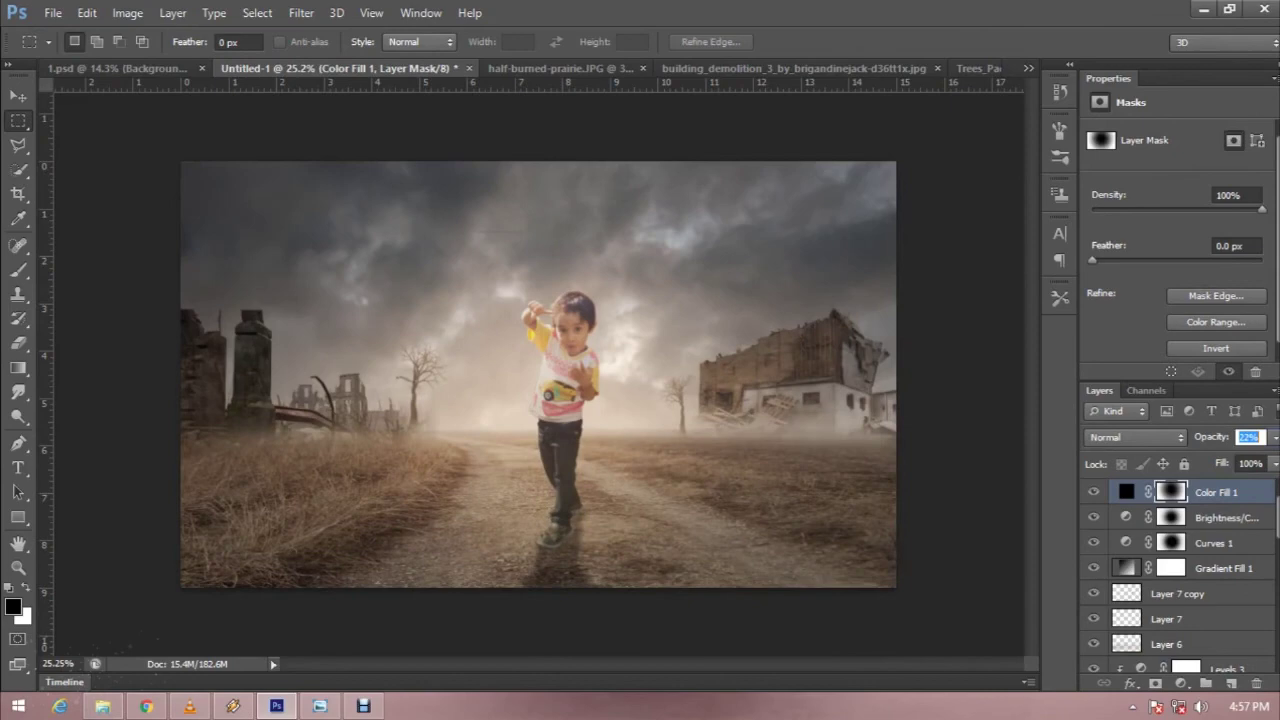
pyautogui.write('23')
pyautogui.hotkey('ctrl', '+')
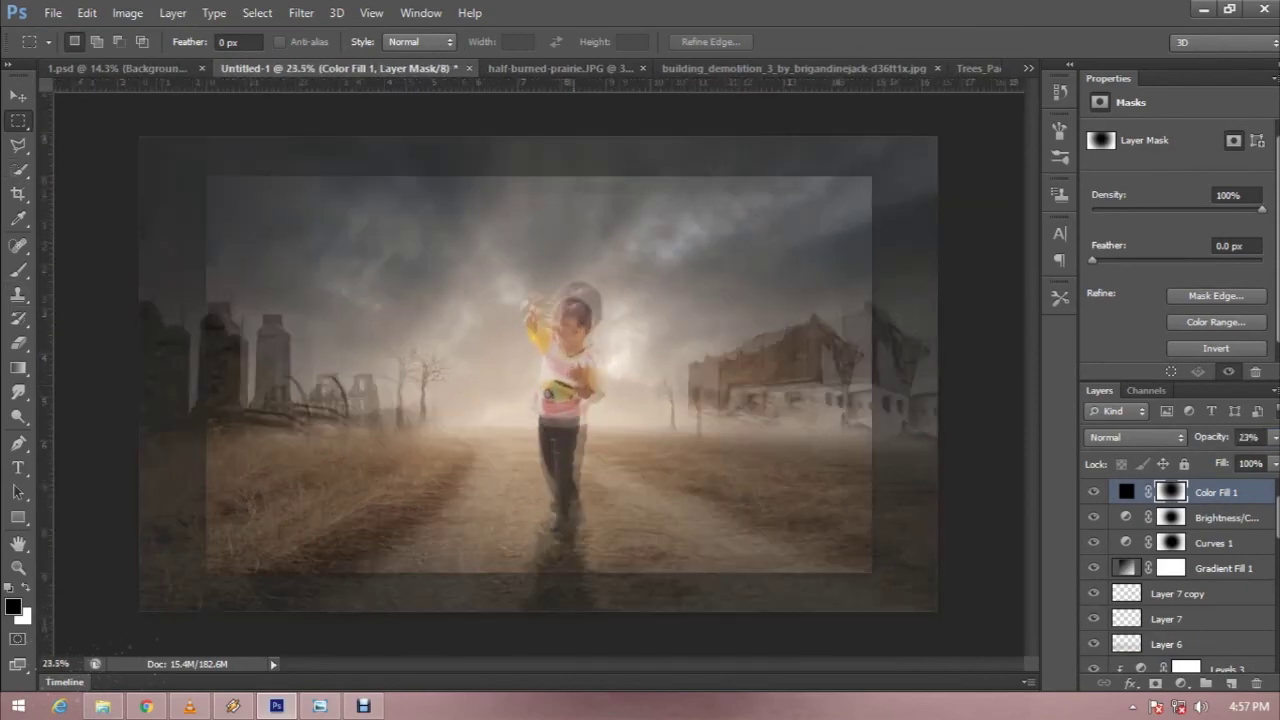
pyautogui.hotkey('ctrl', '-')
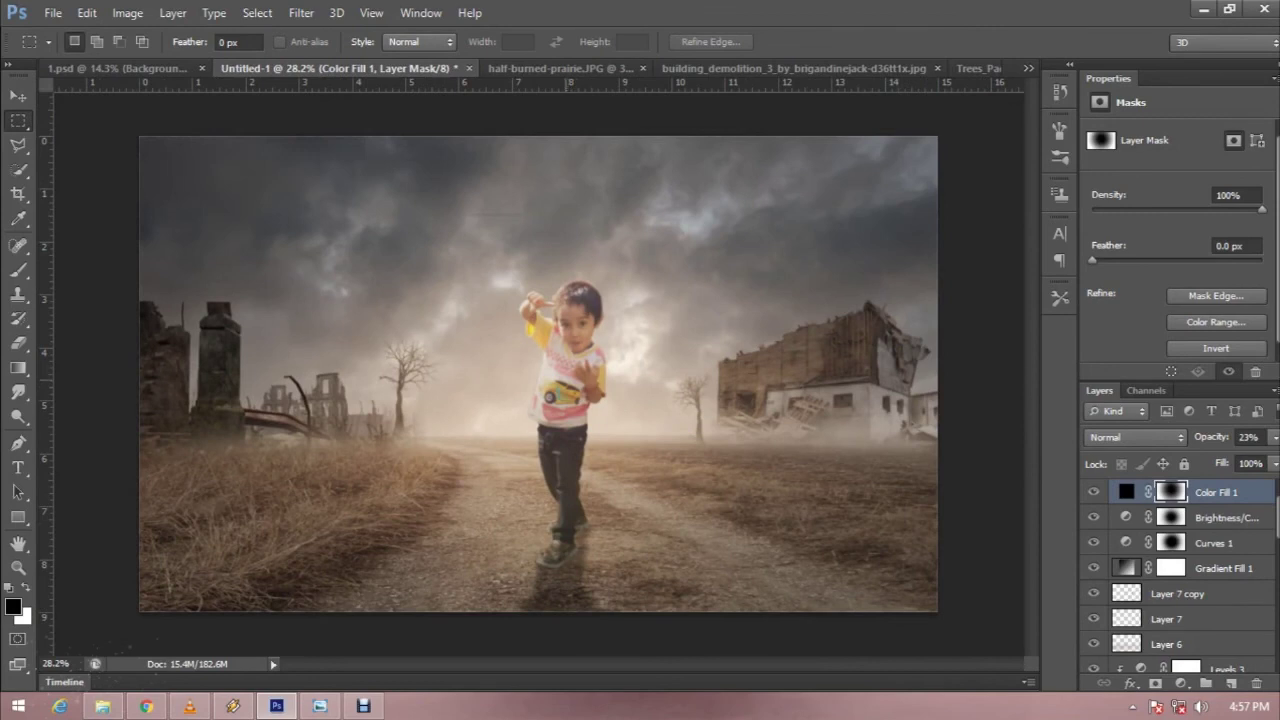
pyautogui.click(1127, 491)
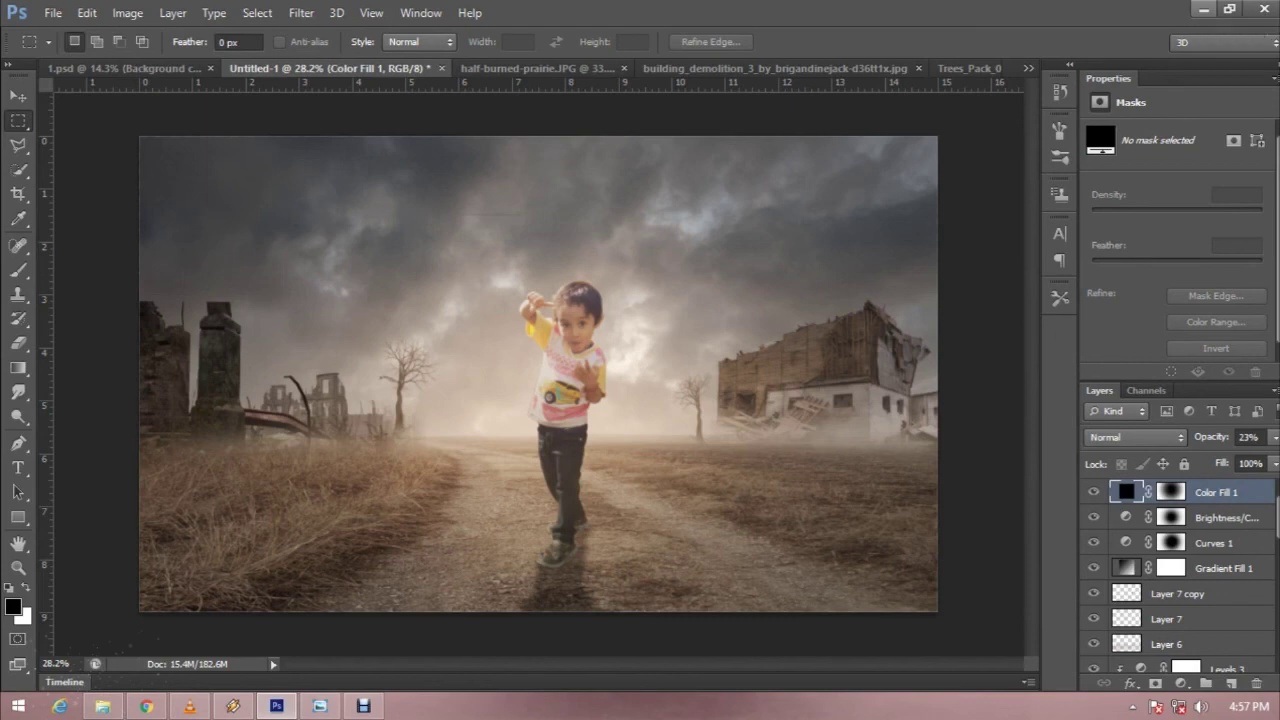
# - Select Layer 6 and lower its opacity to lighten the child's shadow
pyautogui.scroll(3, 560, 365)
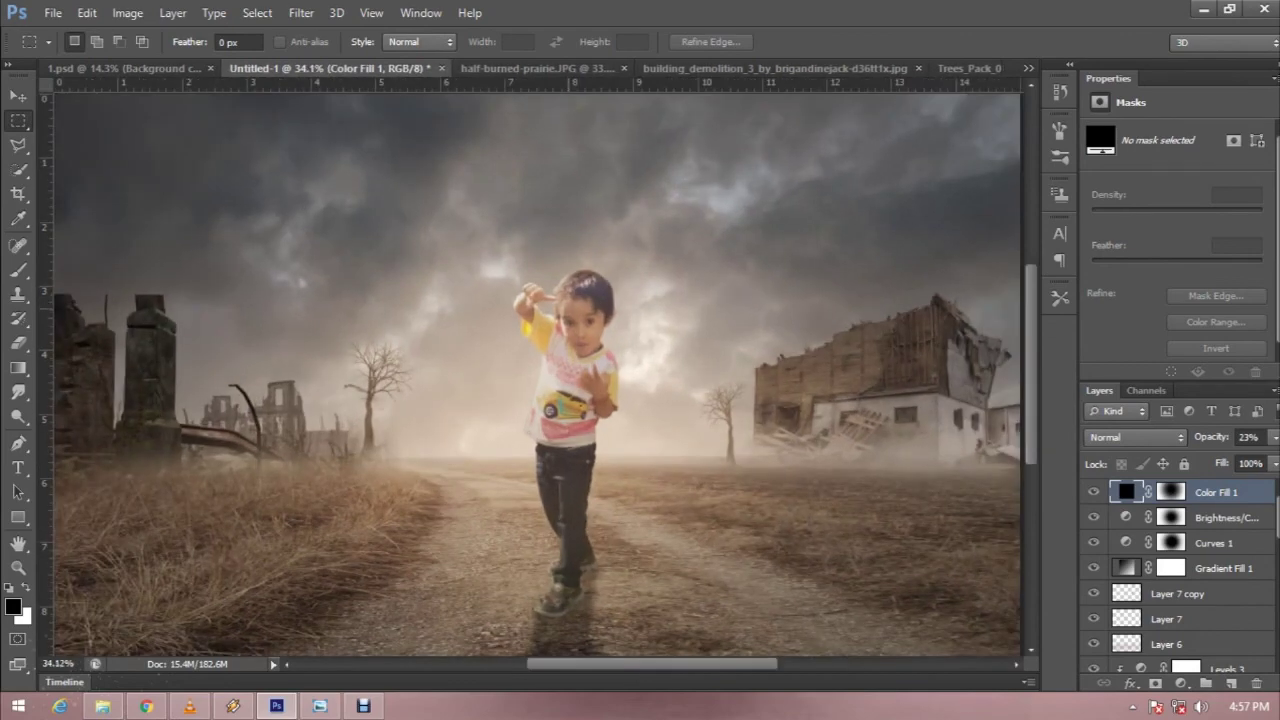
pyautogui.scroll(-3, 540, 375)
pyautogui.scroll(-1, 1180, 580)
pyautogui.scroll(-1, 1180, 580)
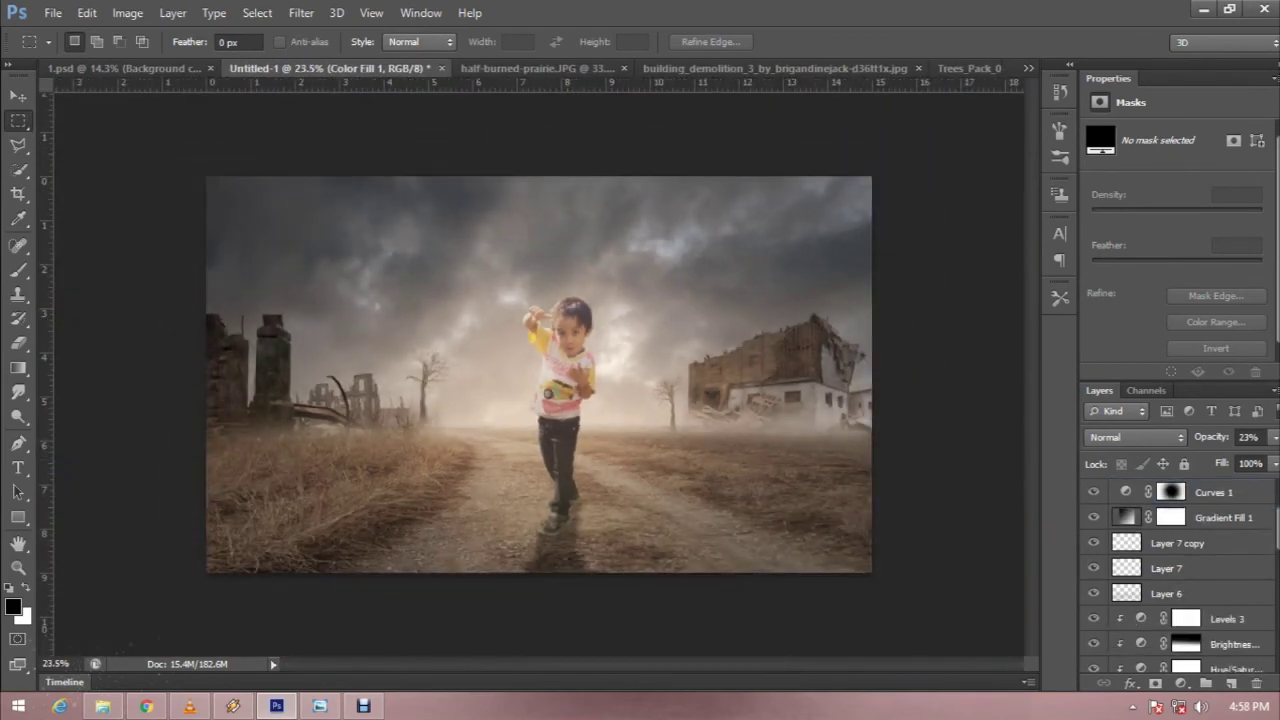
pyautogui.scroll(-1, 1180, 580)
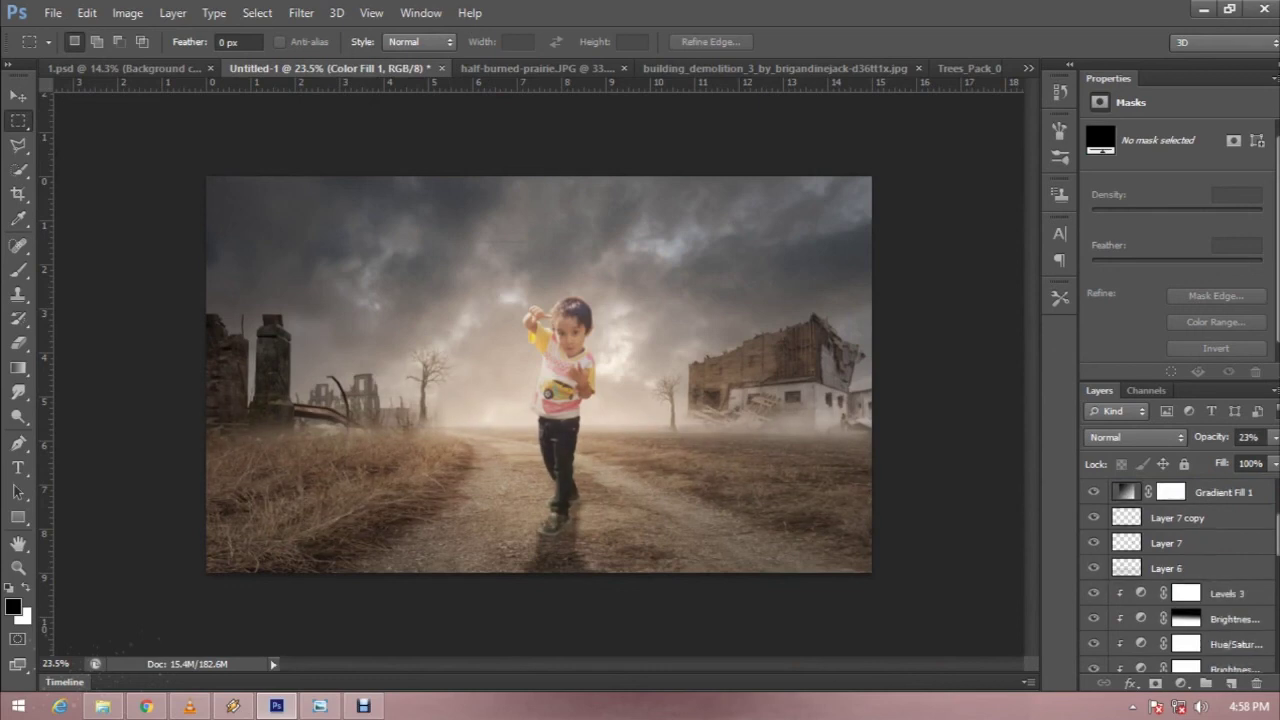
pyautogui.click(1166, 568)
pyautogui.click(1248, 437)
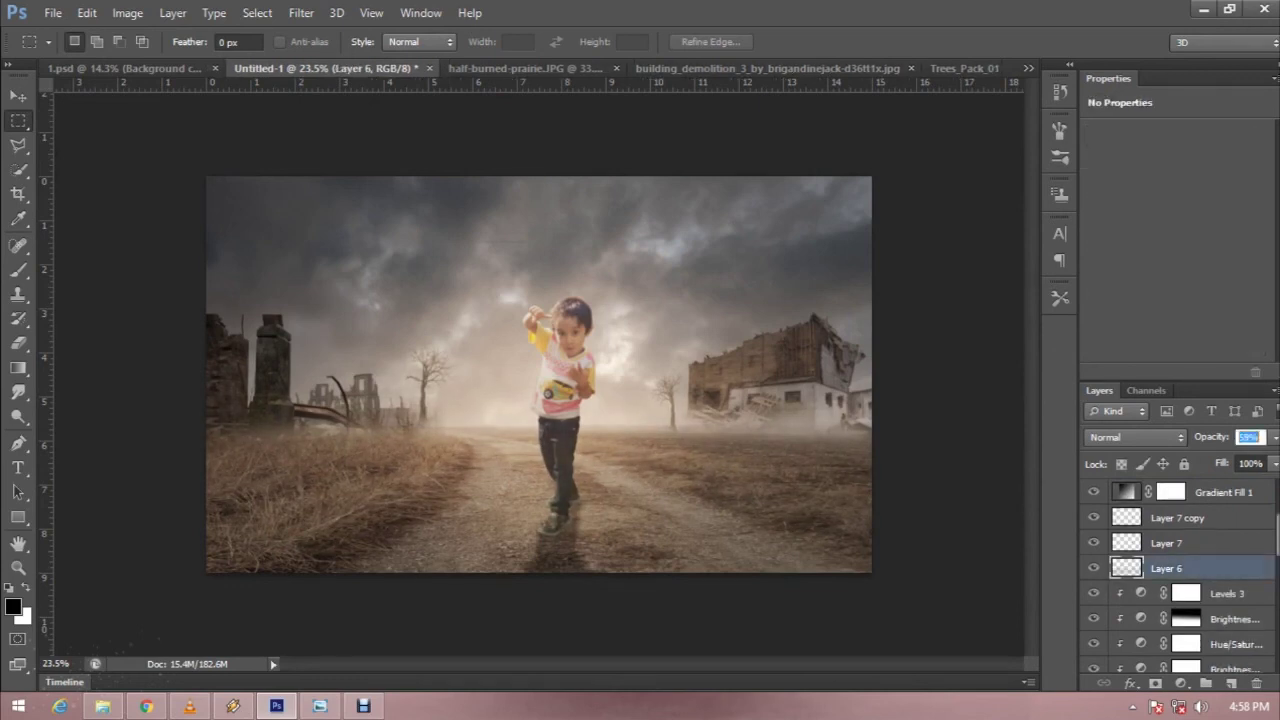
pyautogui.write('30')
pyautogui.press('Return')
pyautogui.press('Return')
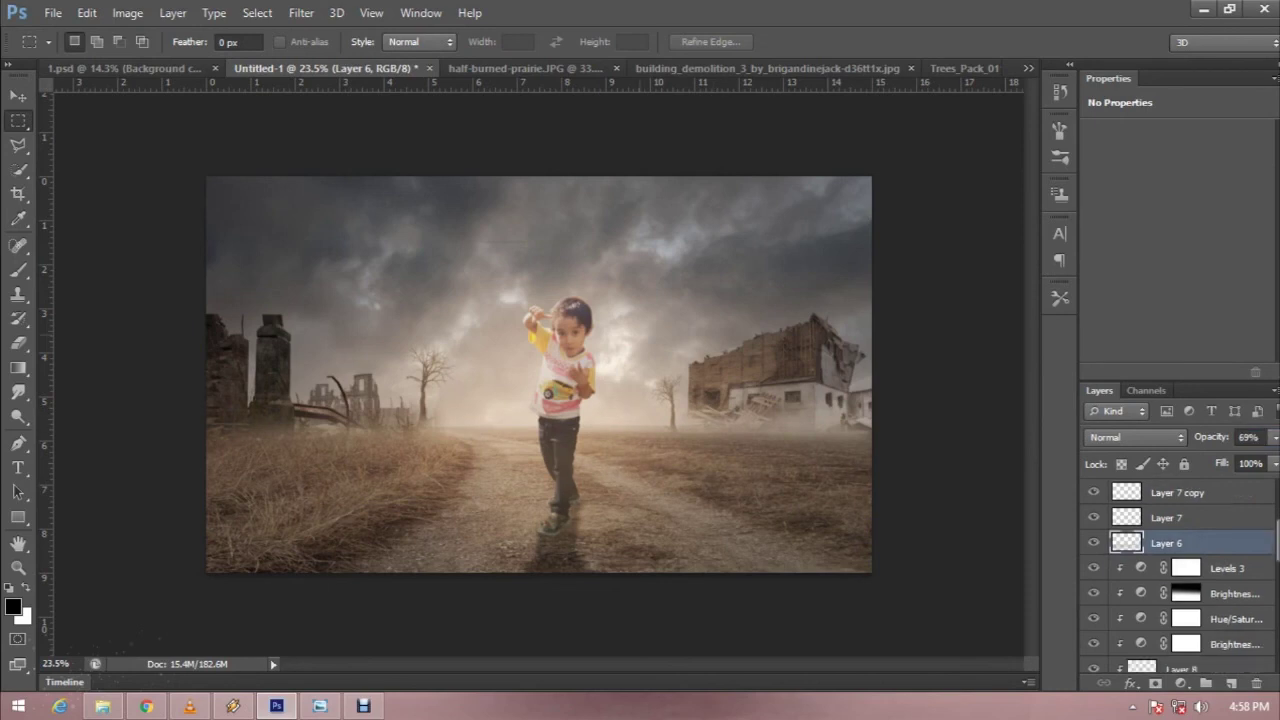
# - Switch to the Move tool and scroll to review the finished composite
pyautogui.press('v')
pyautogui.hotkey('alt', '.')
pyautogui.scroll(-3, 1180, 580)
pyautogui.scroll(-3, 1180, 580)
pyautogui.scroll(-3, 1180, 580)
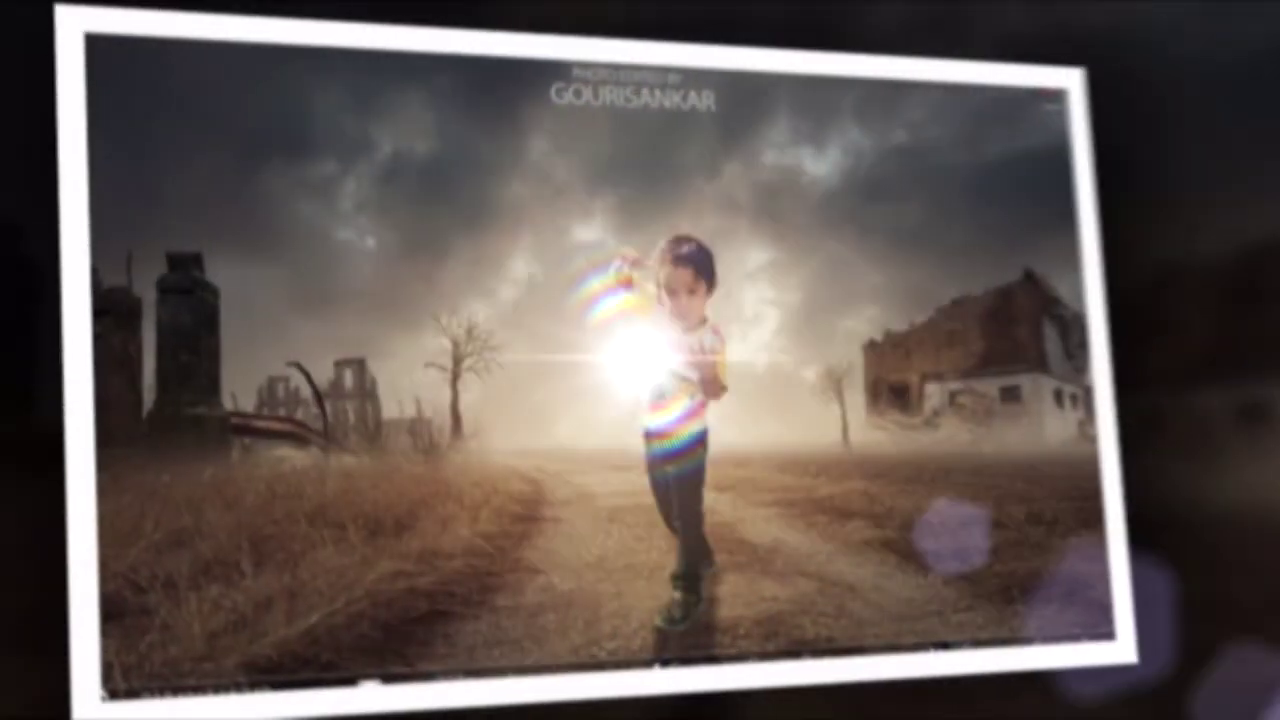